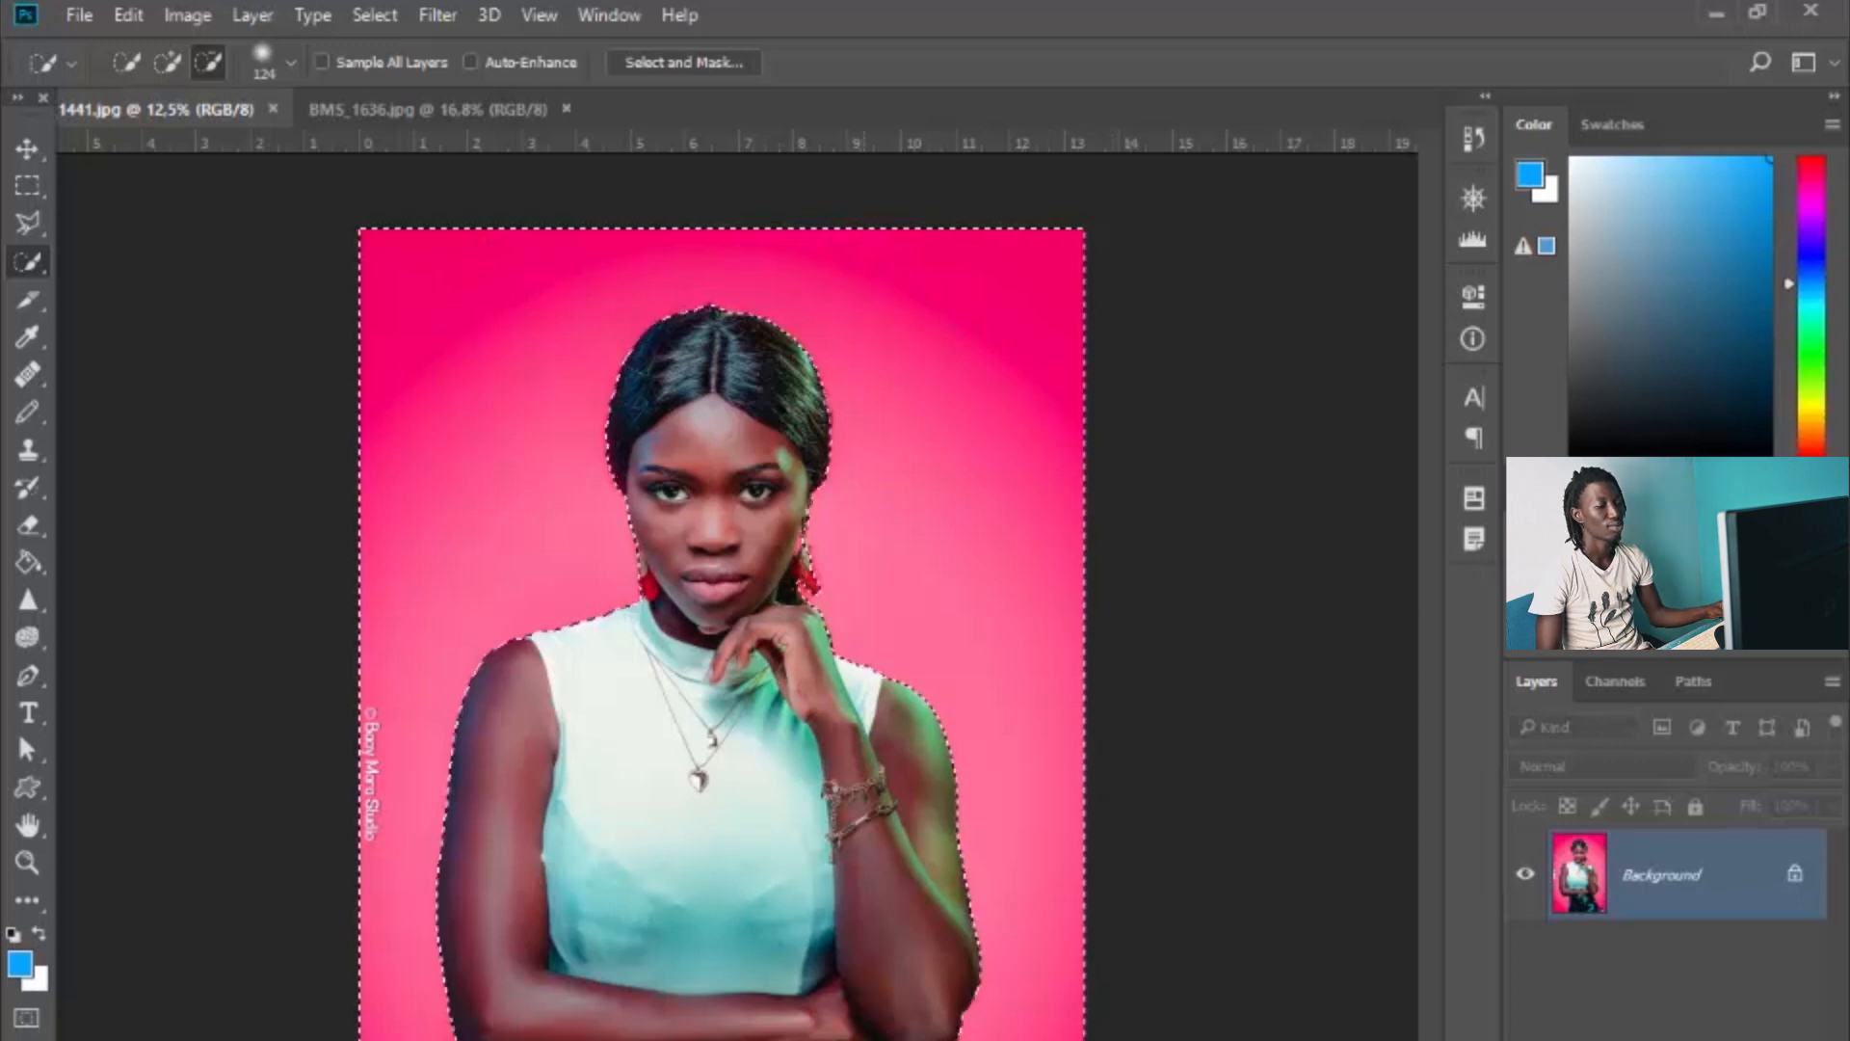
Step: Subtract the pale cloth flap beneath the folded arm, beside the waist, from the background selection
scroll(562, 738, up, 16)
scroll(675, 867, up, 4)
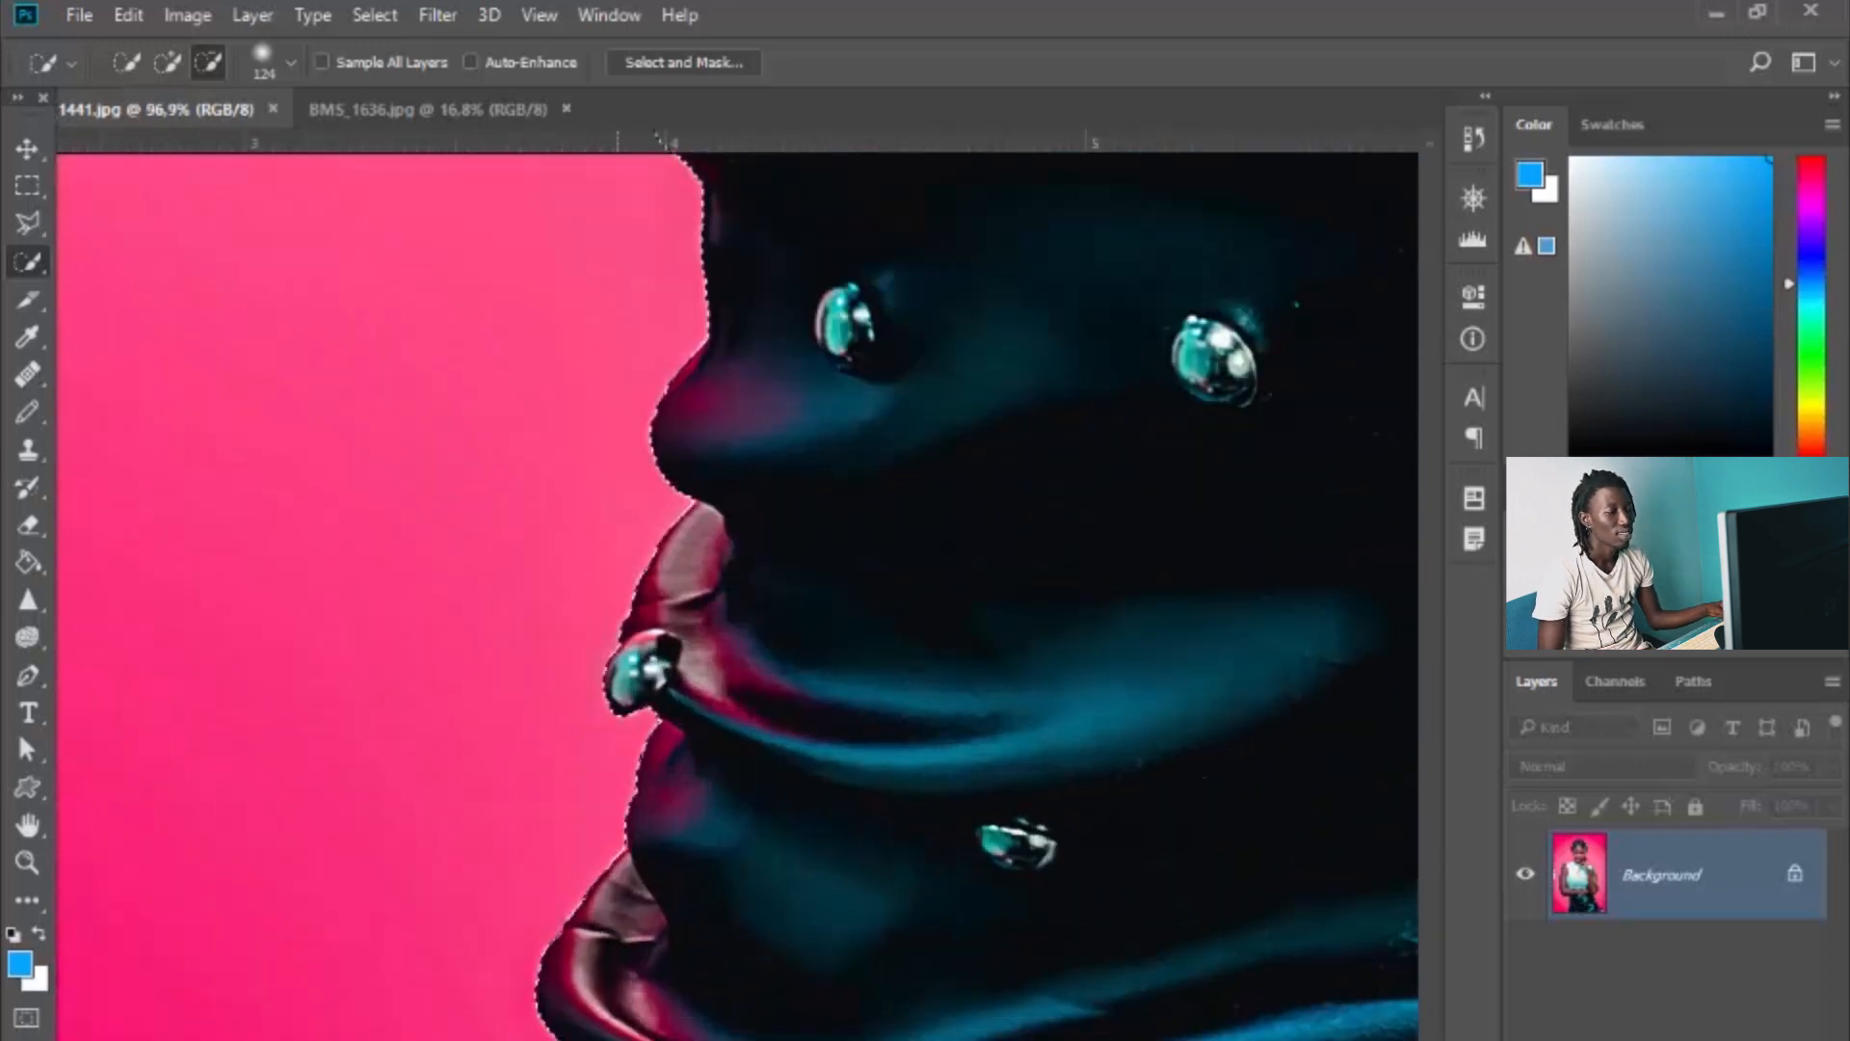
scroll(714, 681, up, 1)
scroll(763, 921, up, 10)
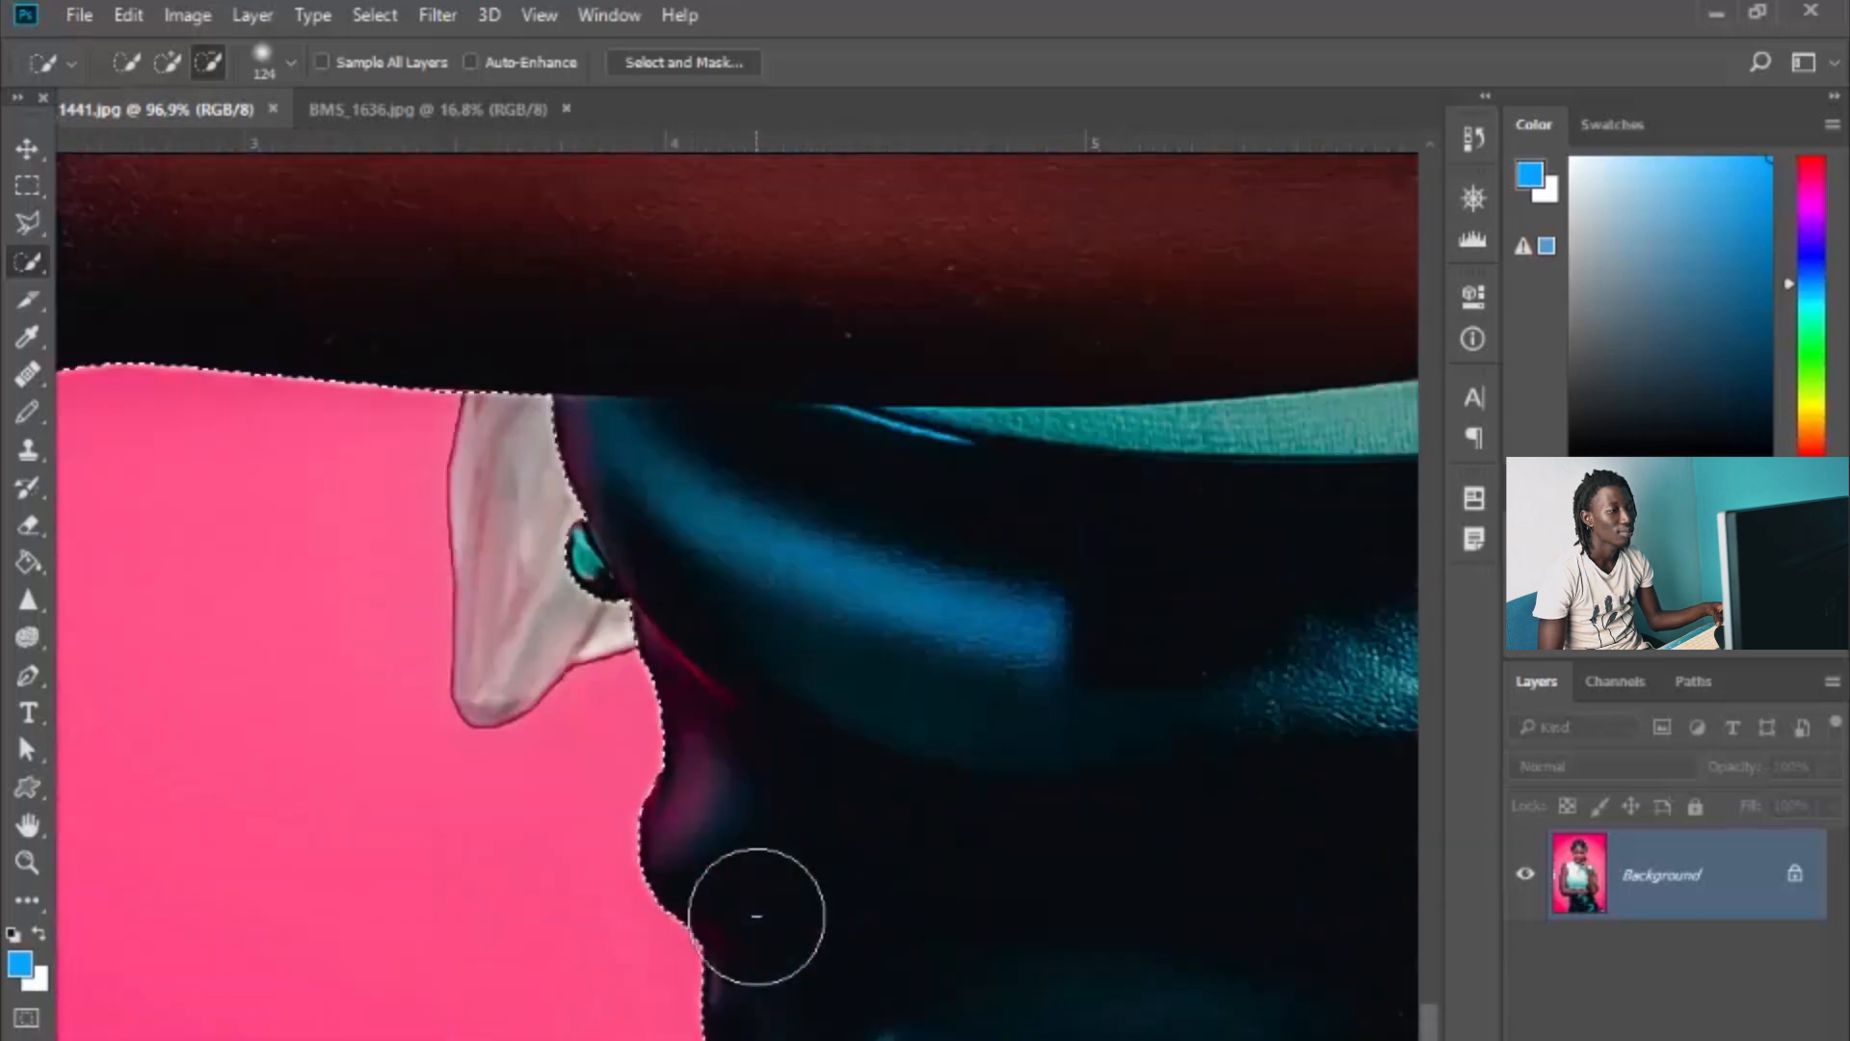
mouse_move(511, 1000)
mouse_down()
mouse_move(548, 1027)
mouse_move(595, 810)
mouse_up()
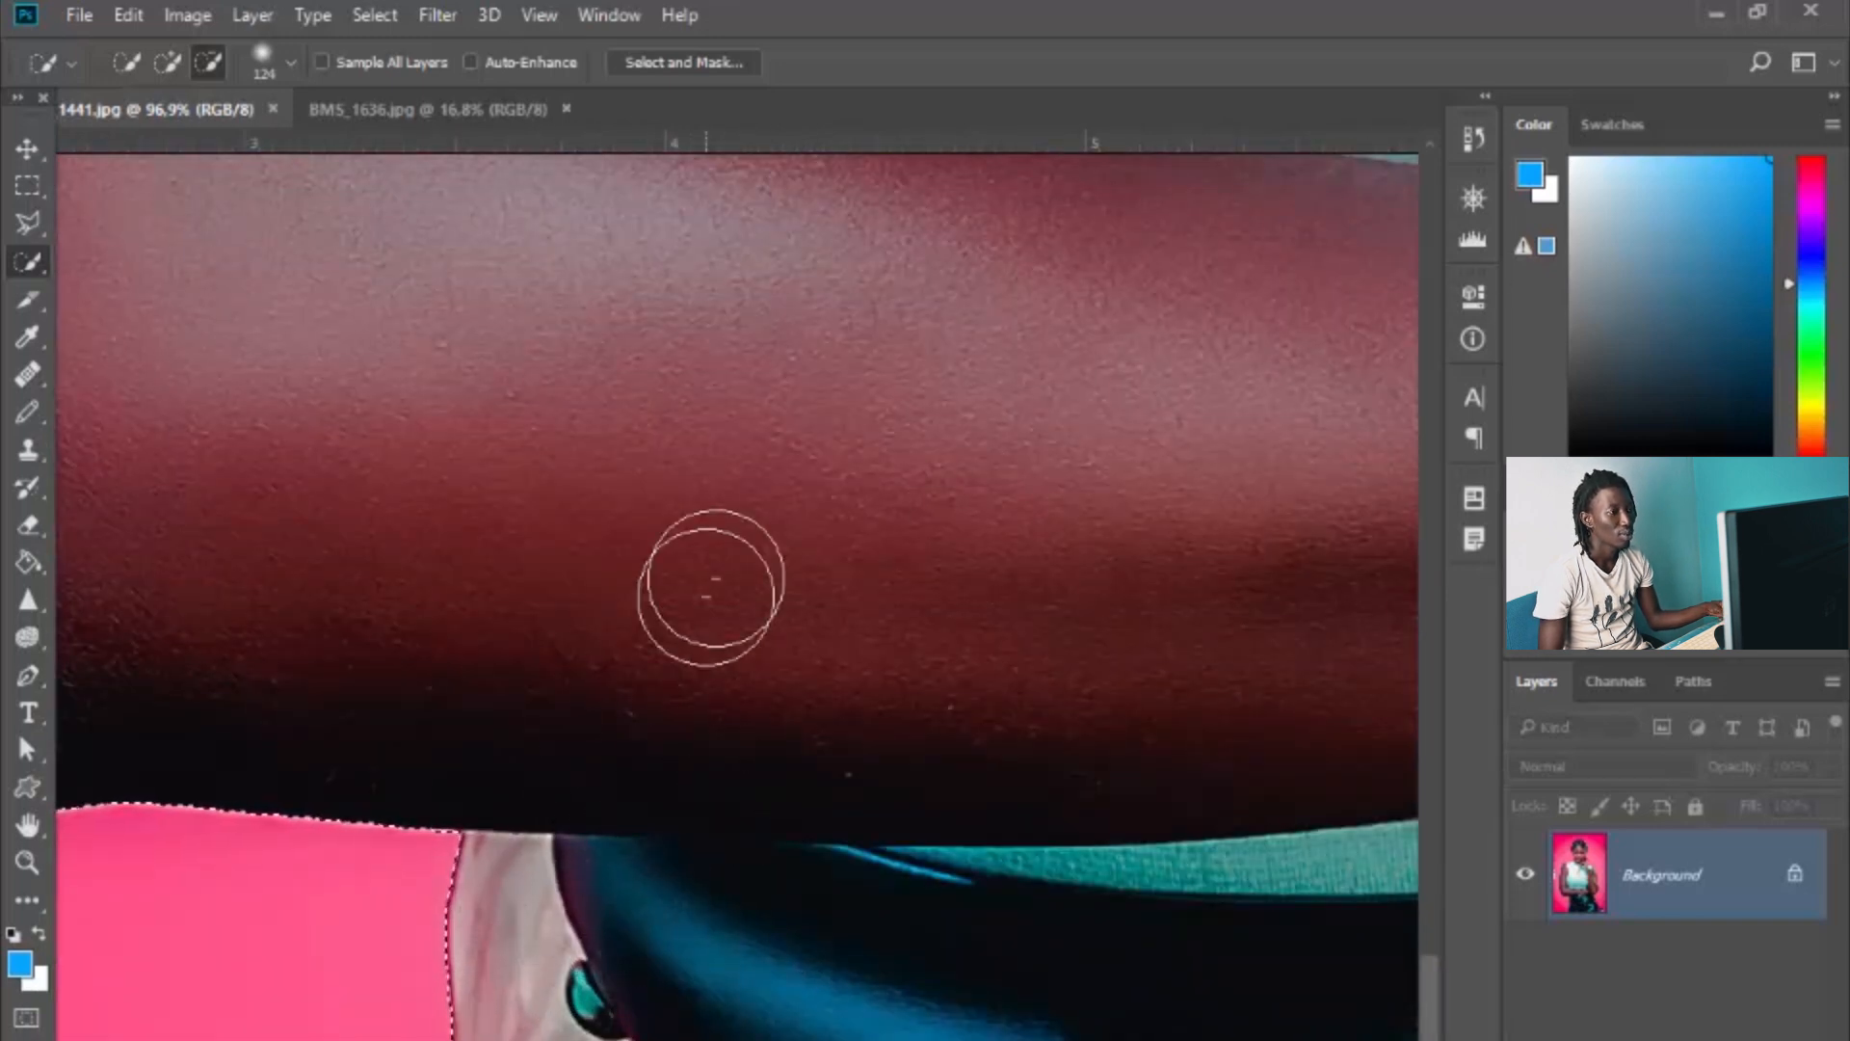
Step: Add the hair just beside the crown of the head to the selection with the Quick Selection tool
scroll(542, 932, down, 5)
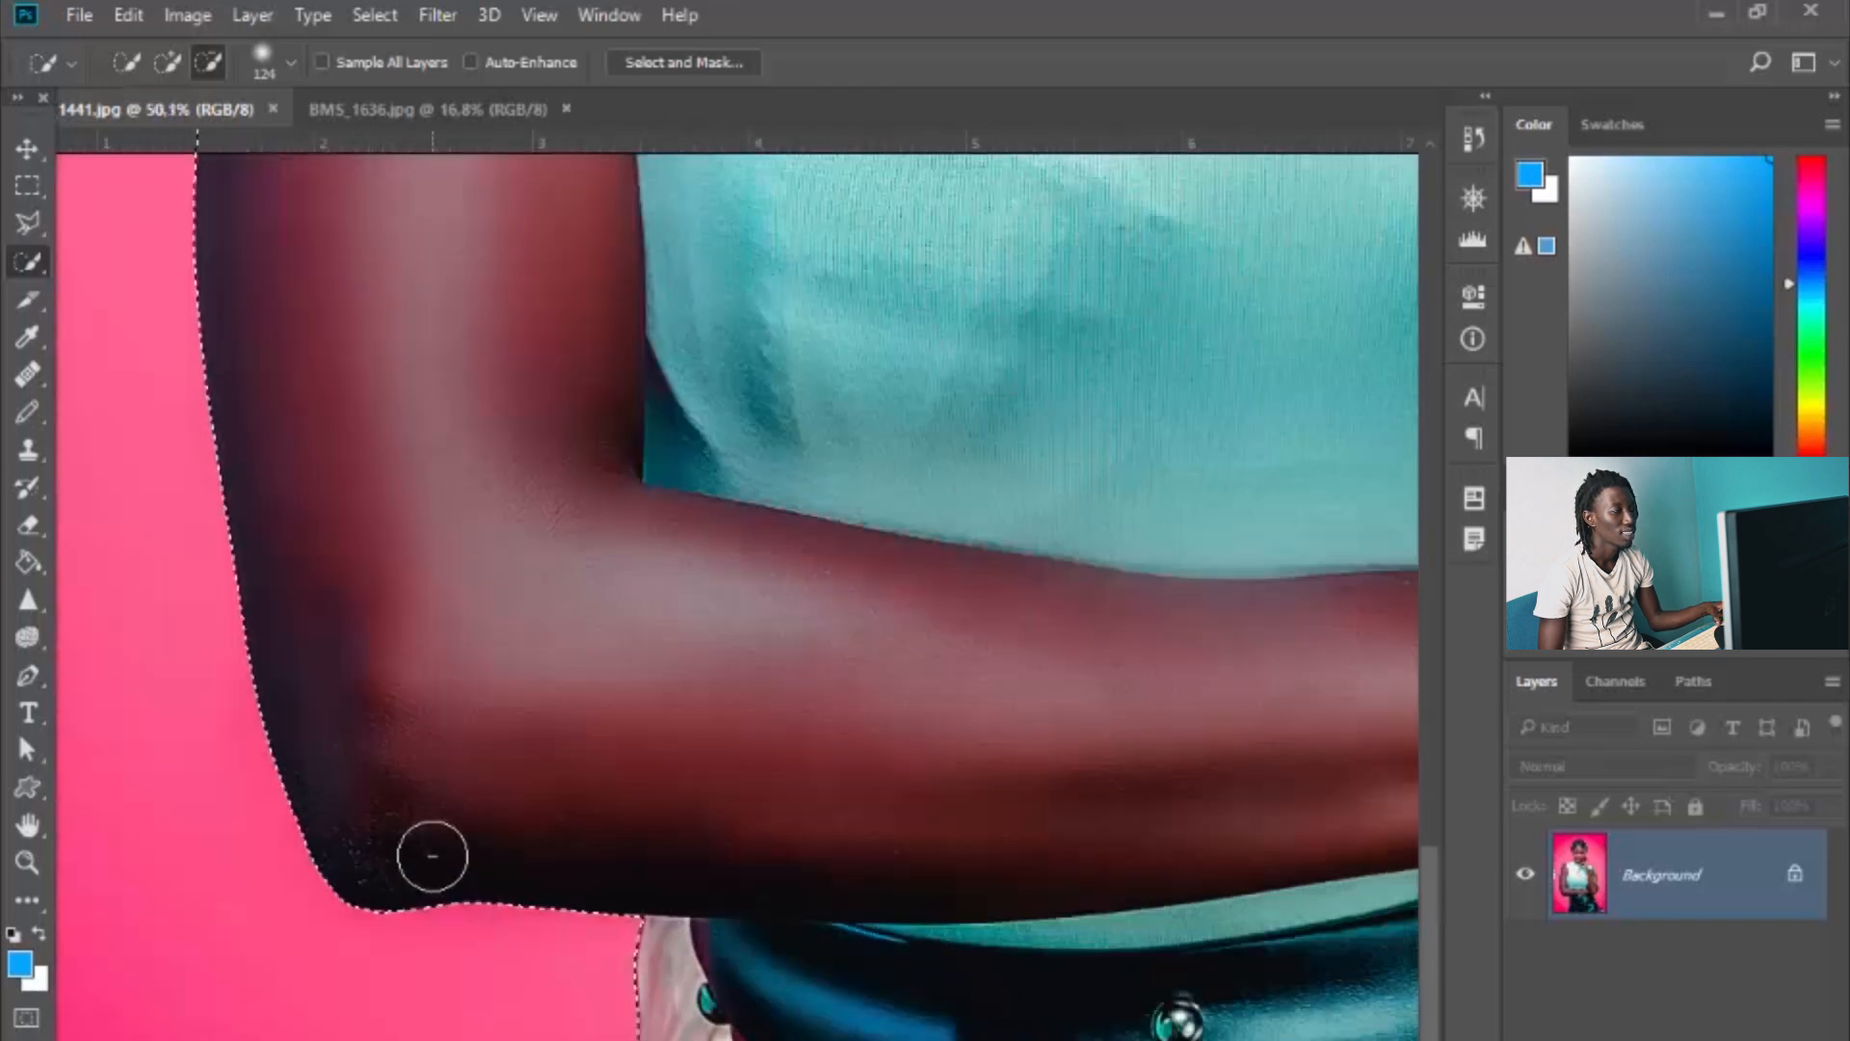
scroll(430, 852, up, 10)
scroll(430, 852, up, 6)
scroll(430, 852, right, 6)
scroll(430, 852, up, 4)
scroll(430, 852, up, 3)
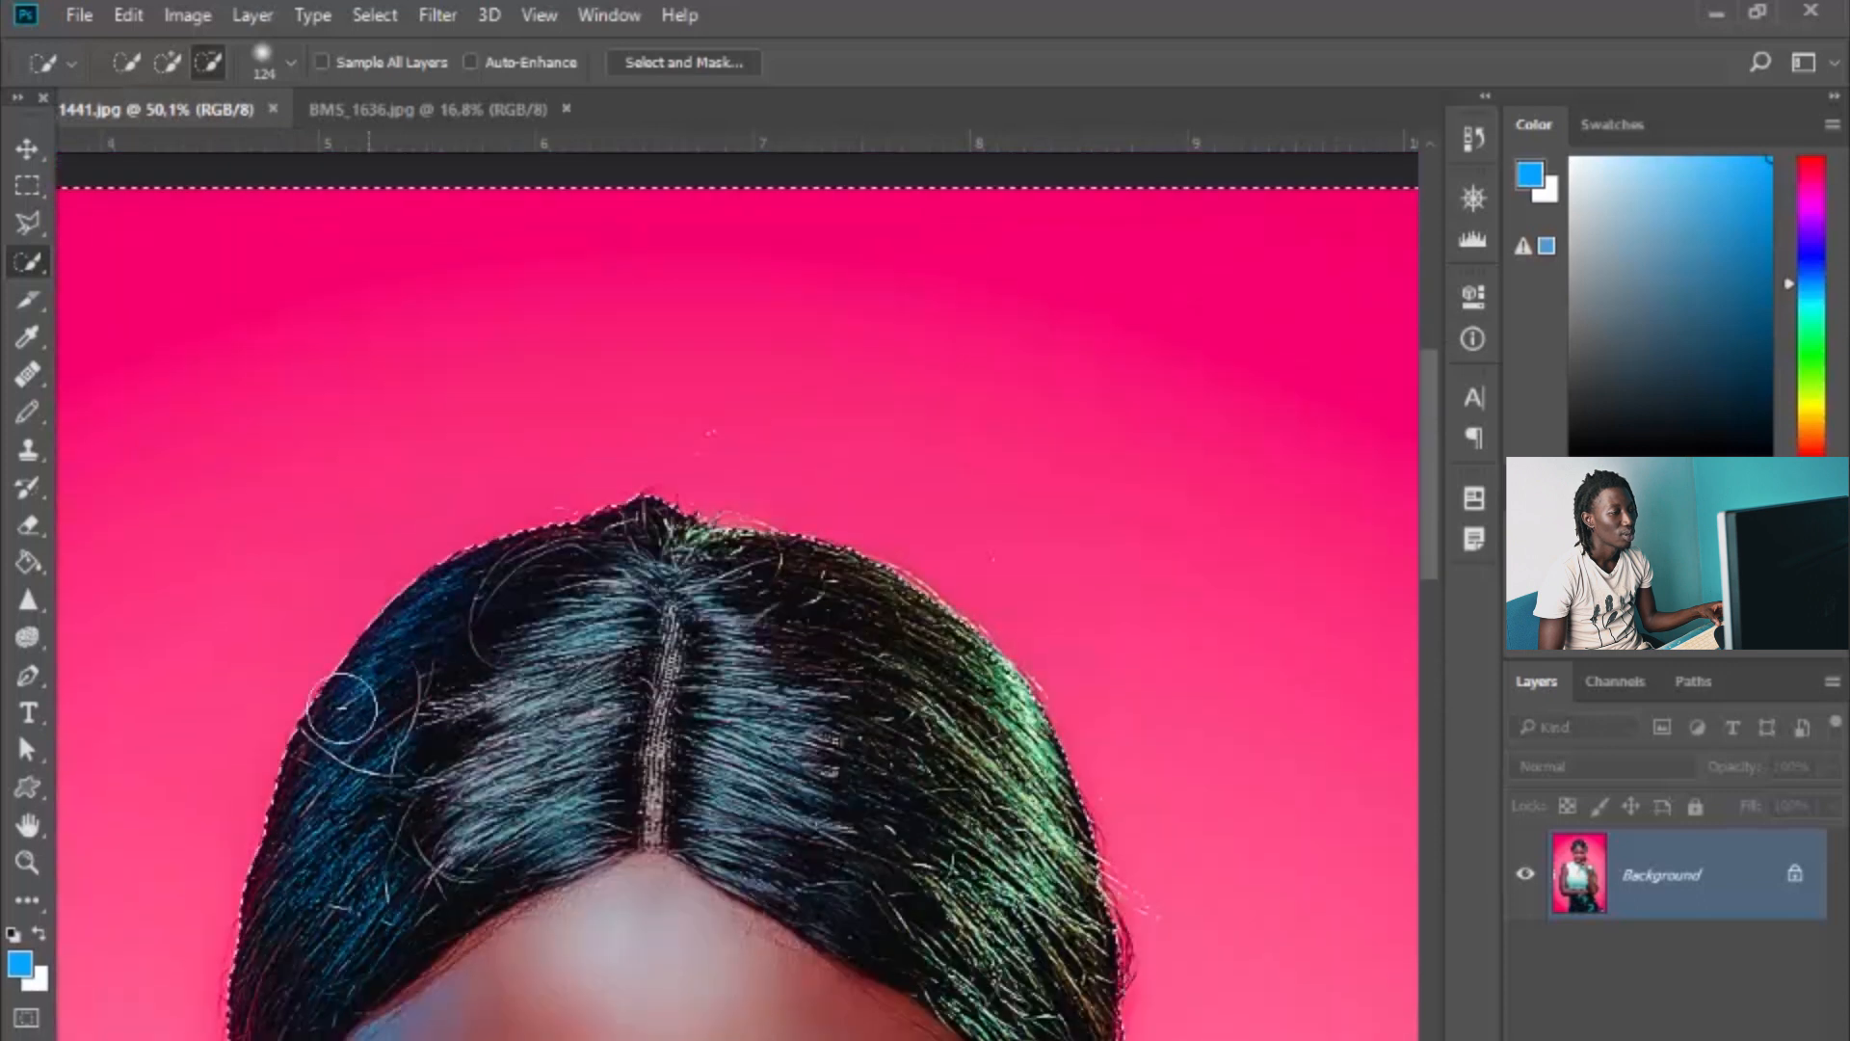
scroll(806, 599, up, 5)
scroll(790, 588, up, 1)
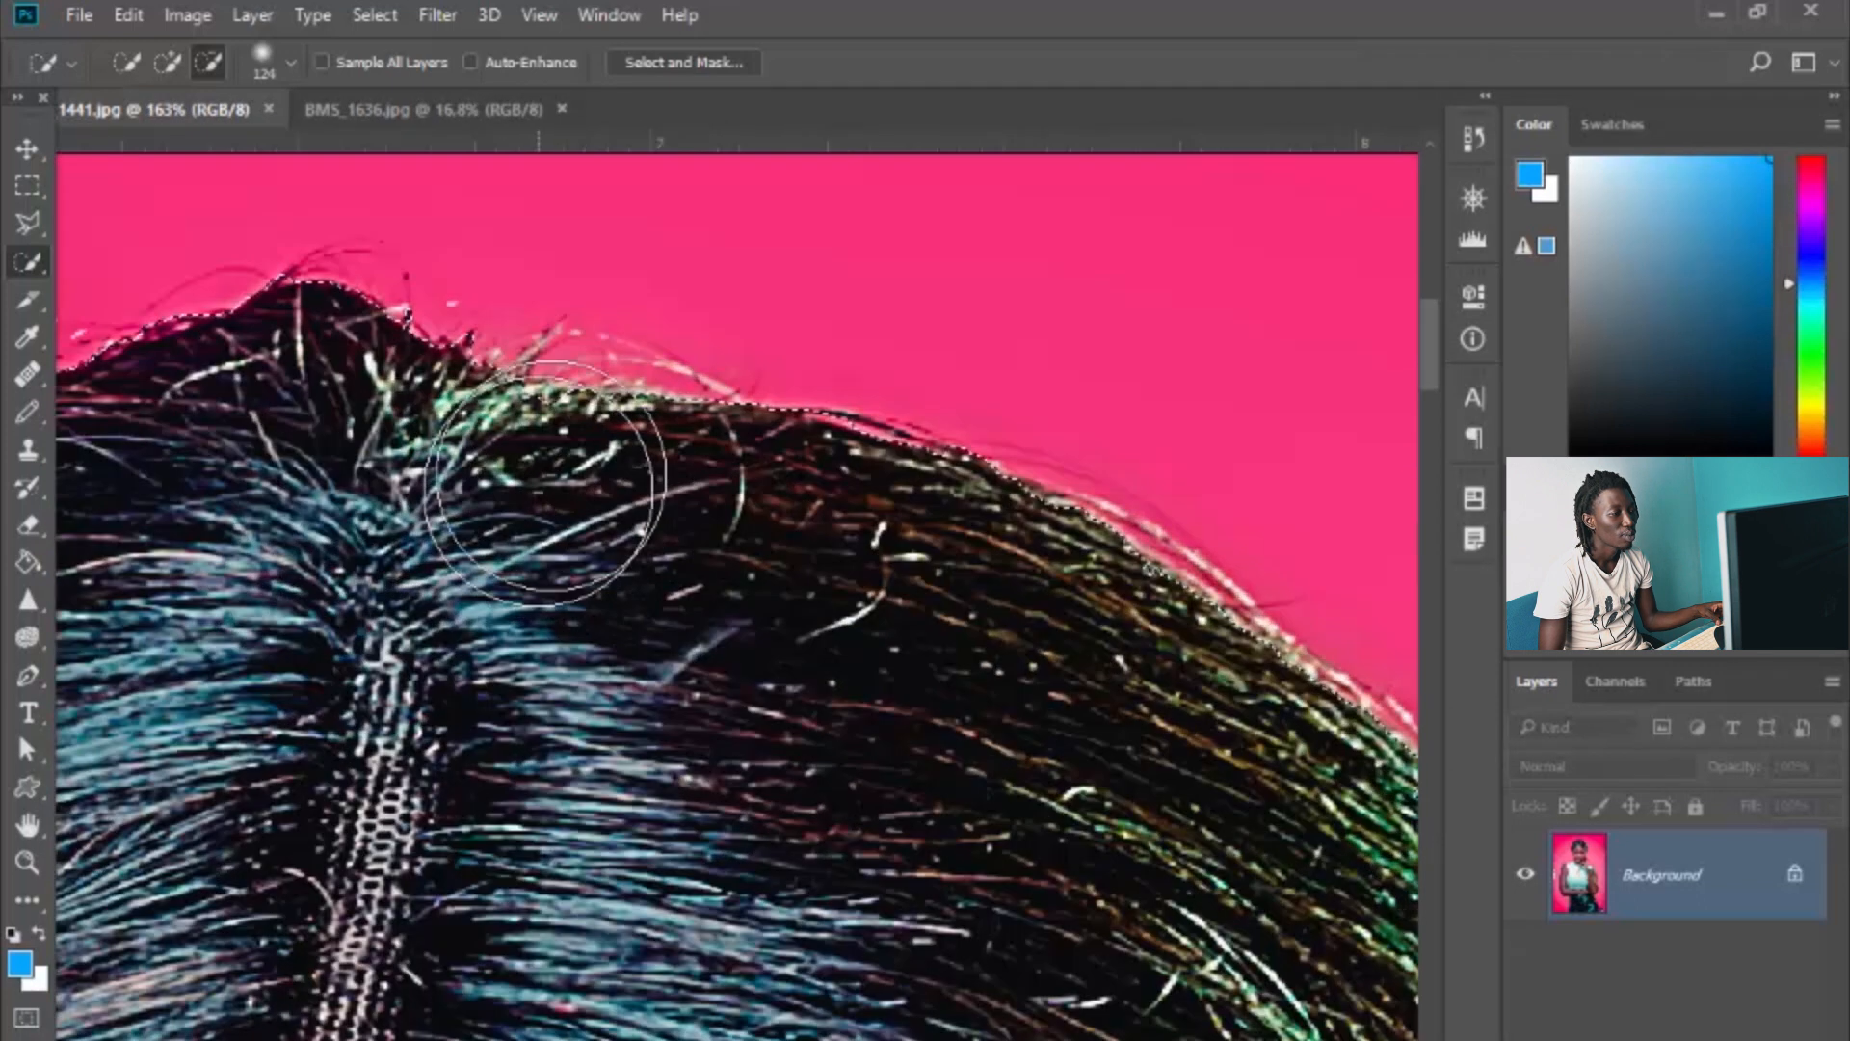
click(167, 63)
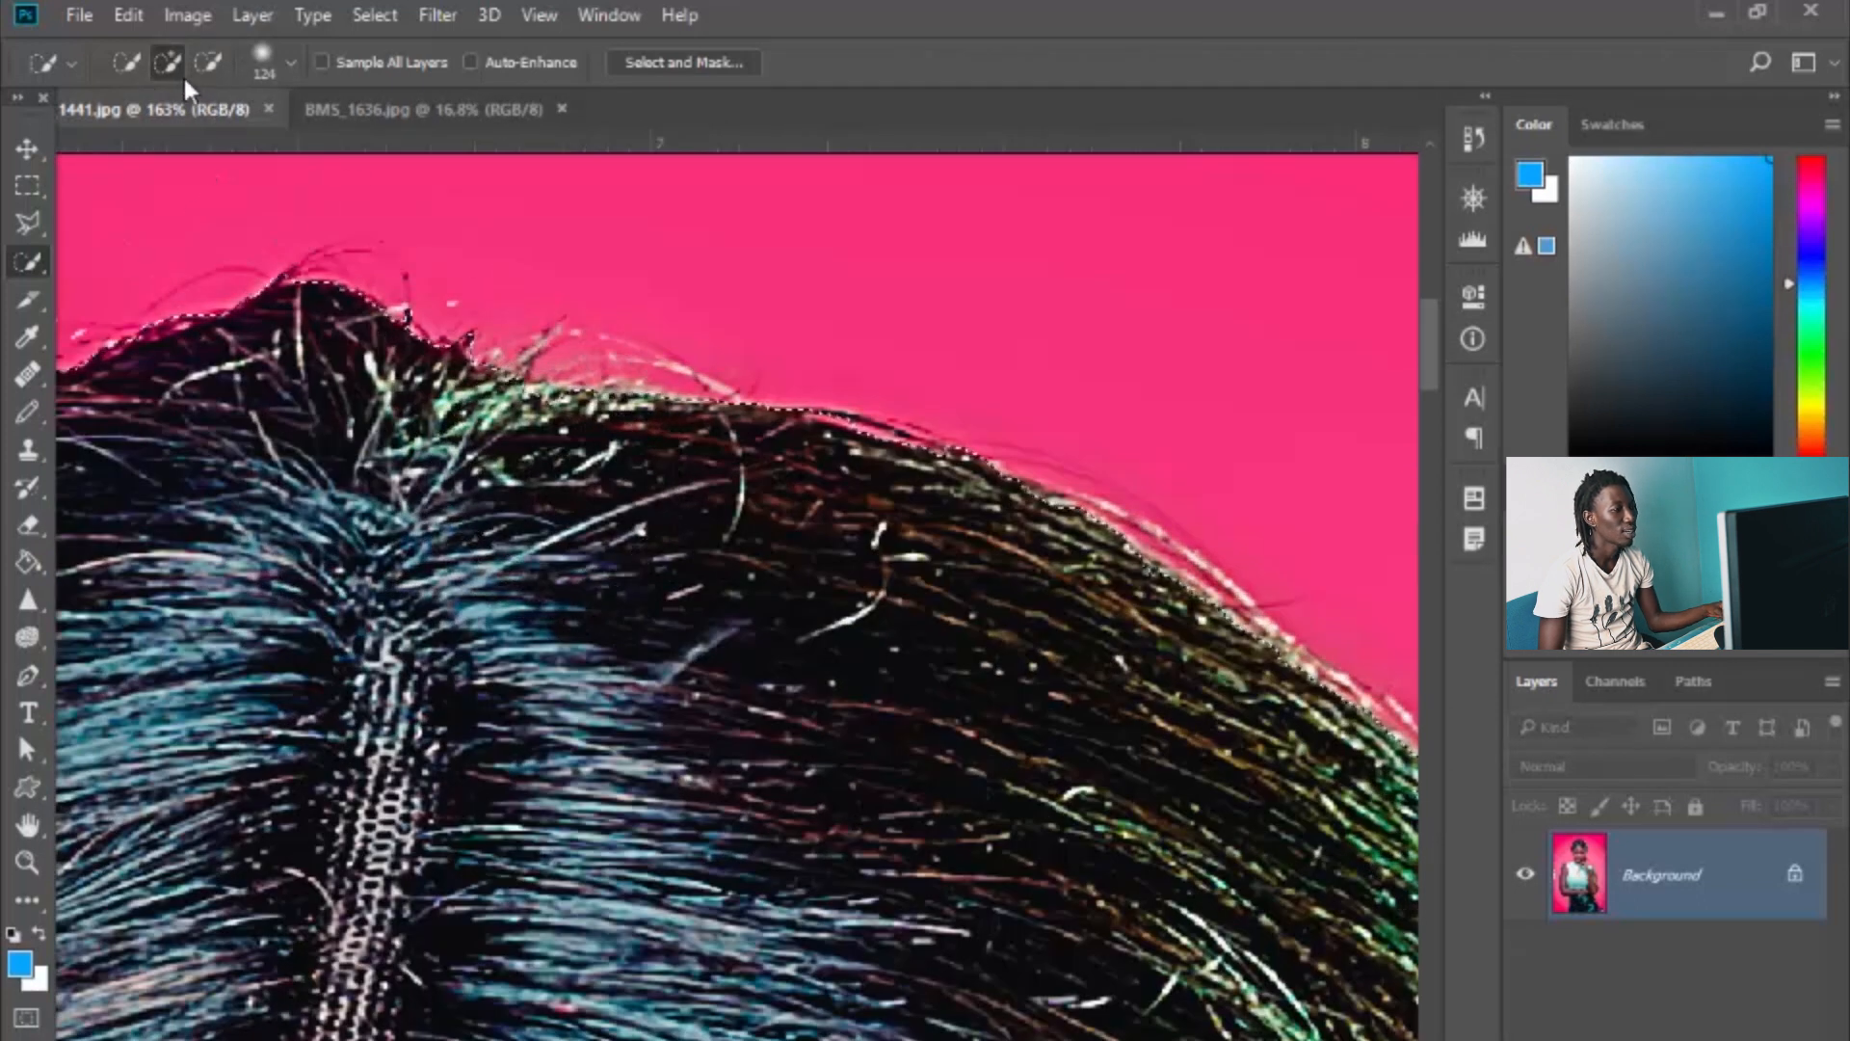
mouse_move(617, 453)
mouse_down()
mouse_move(640, 475)
mouse_move(542, 470)
mouse_up()
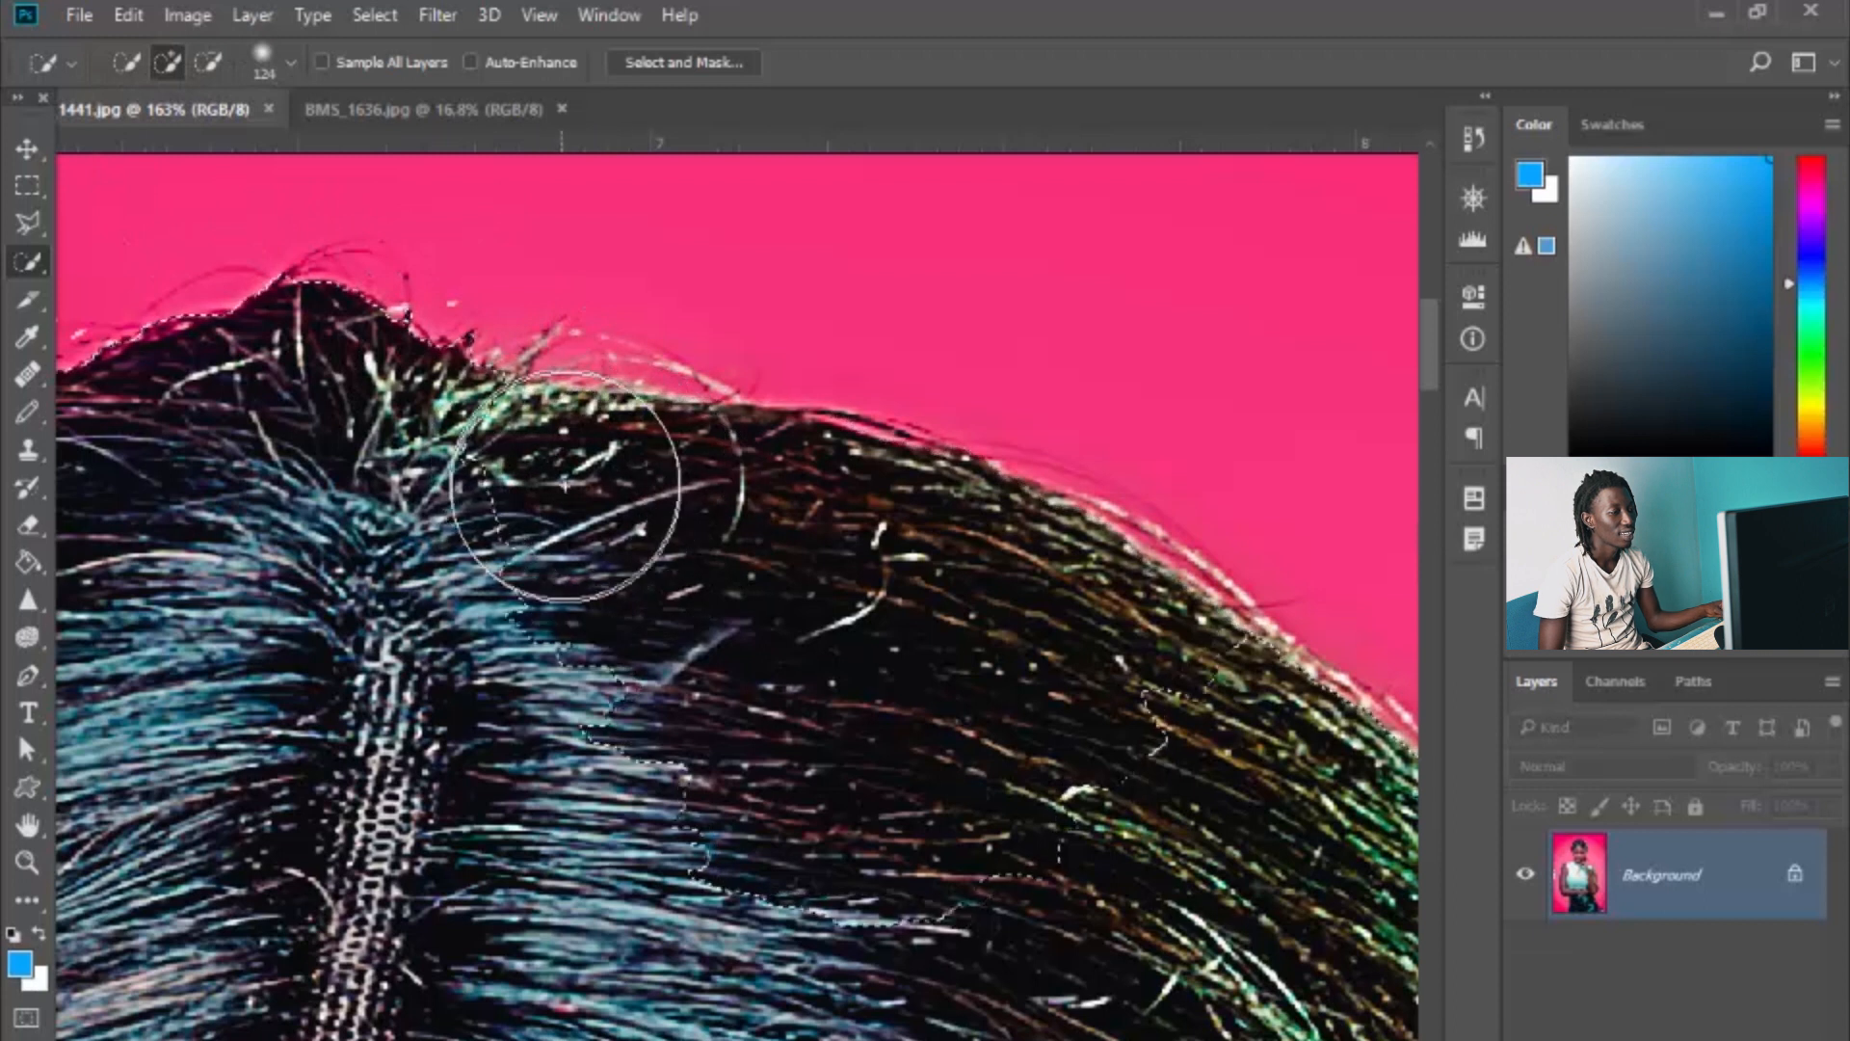
Step: Subtract the hair and the stray strands along the top of the head from the background selection
click(208, 63)
mouse_move(1147, 749)
mouse_down()
mouse_move(1063, 724)
mouse_move(1118, 704)
mouse_move(1044, 661)
mouse_move(1017, 625)
mouse_move(1033, 609)
mouse_move(929, 605)
mouse_move(631, 465)
mouse_move(560, 457)
mouse_move(558, 489)
mouse_move(766, 878)
mouse_move(836, 916)
mouse_move(905, 966)
mouse_up()
click(317, 408)
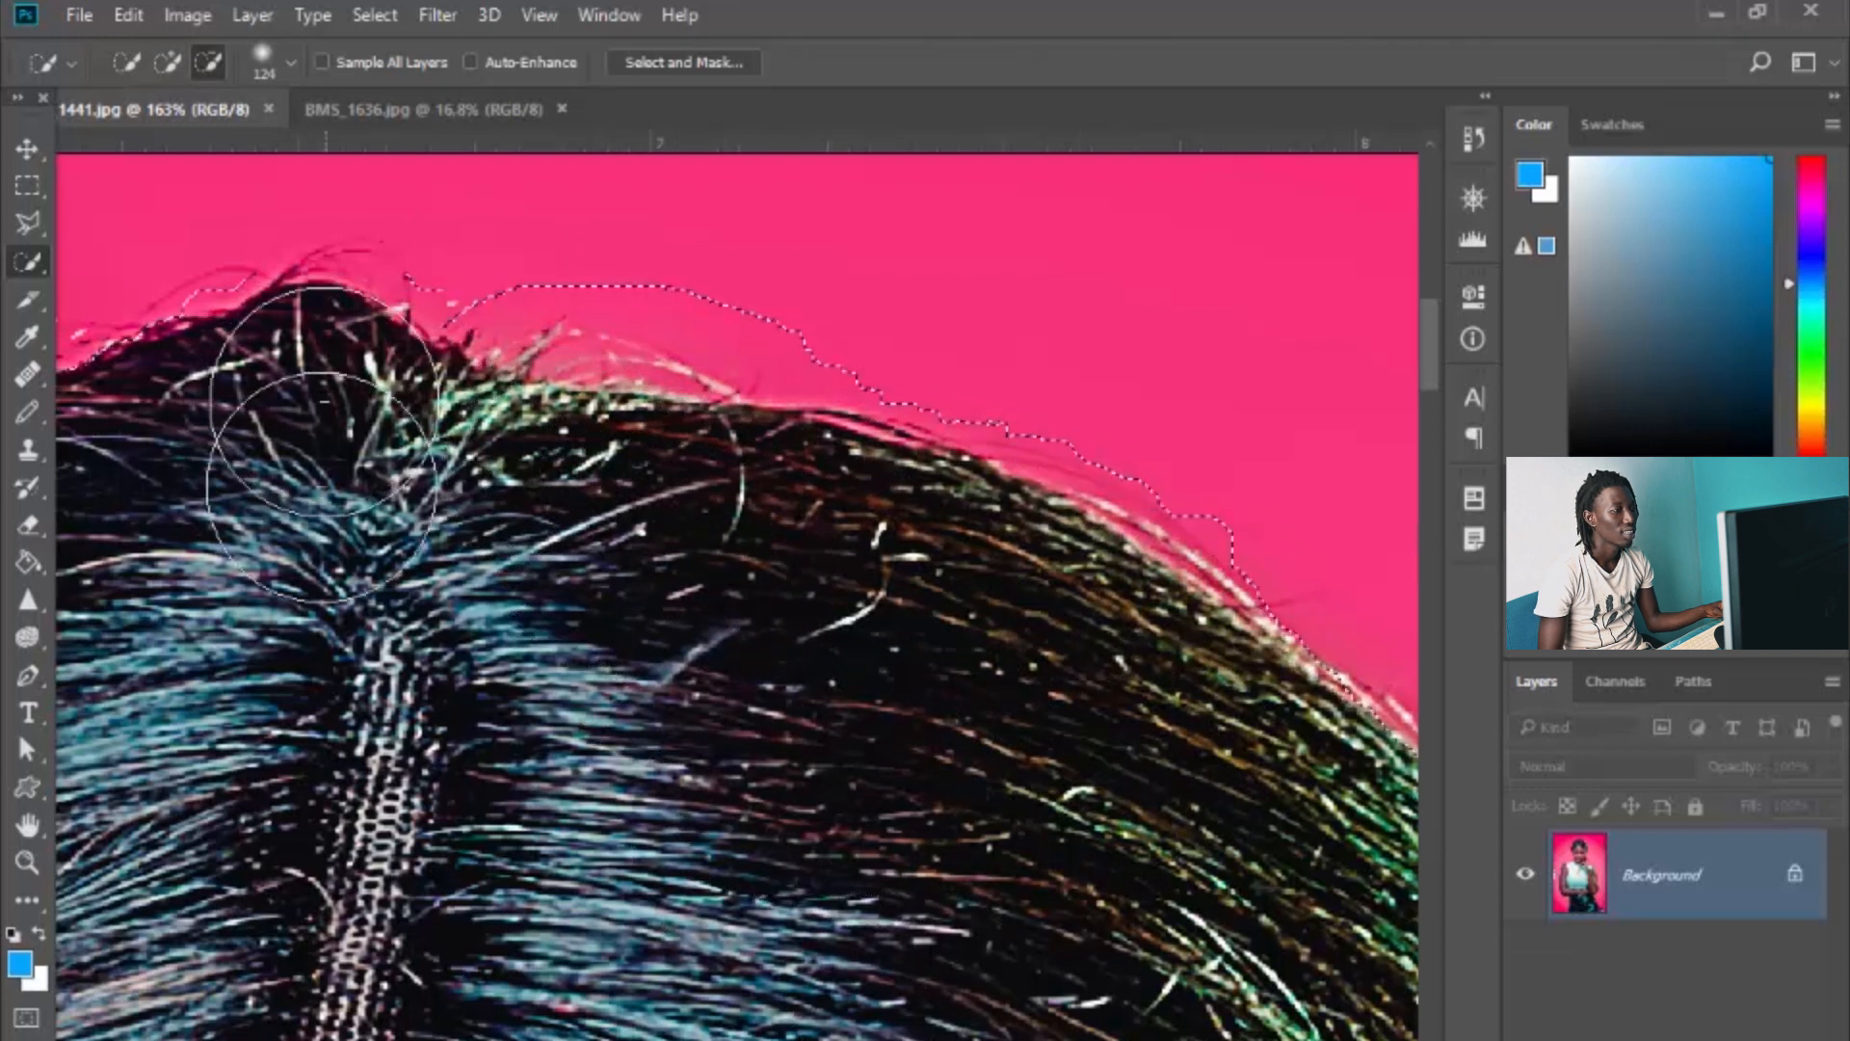
Step: Subtract the flyaway strands along the green-lit side of the hair from the background selection
scroll(328, 482, down, 3)
scroll(1216, 1040, up, 2)
scroll(1216, 1040, up, 4)
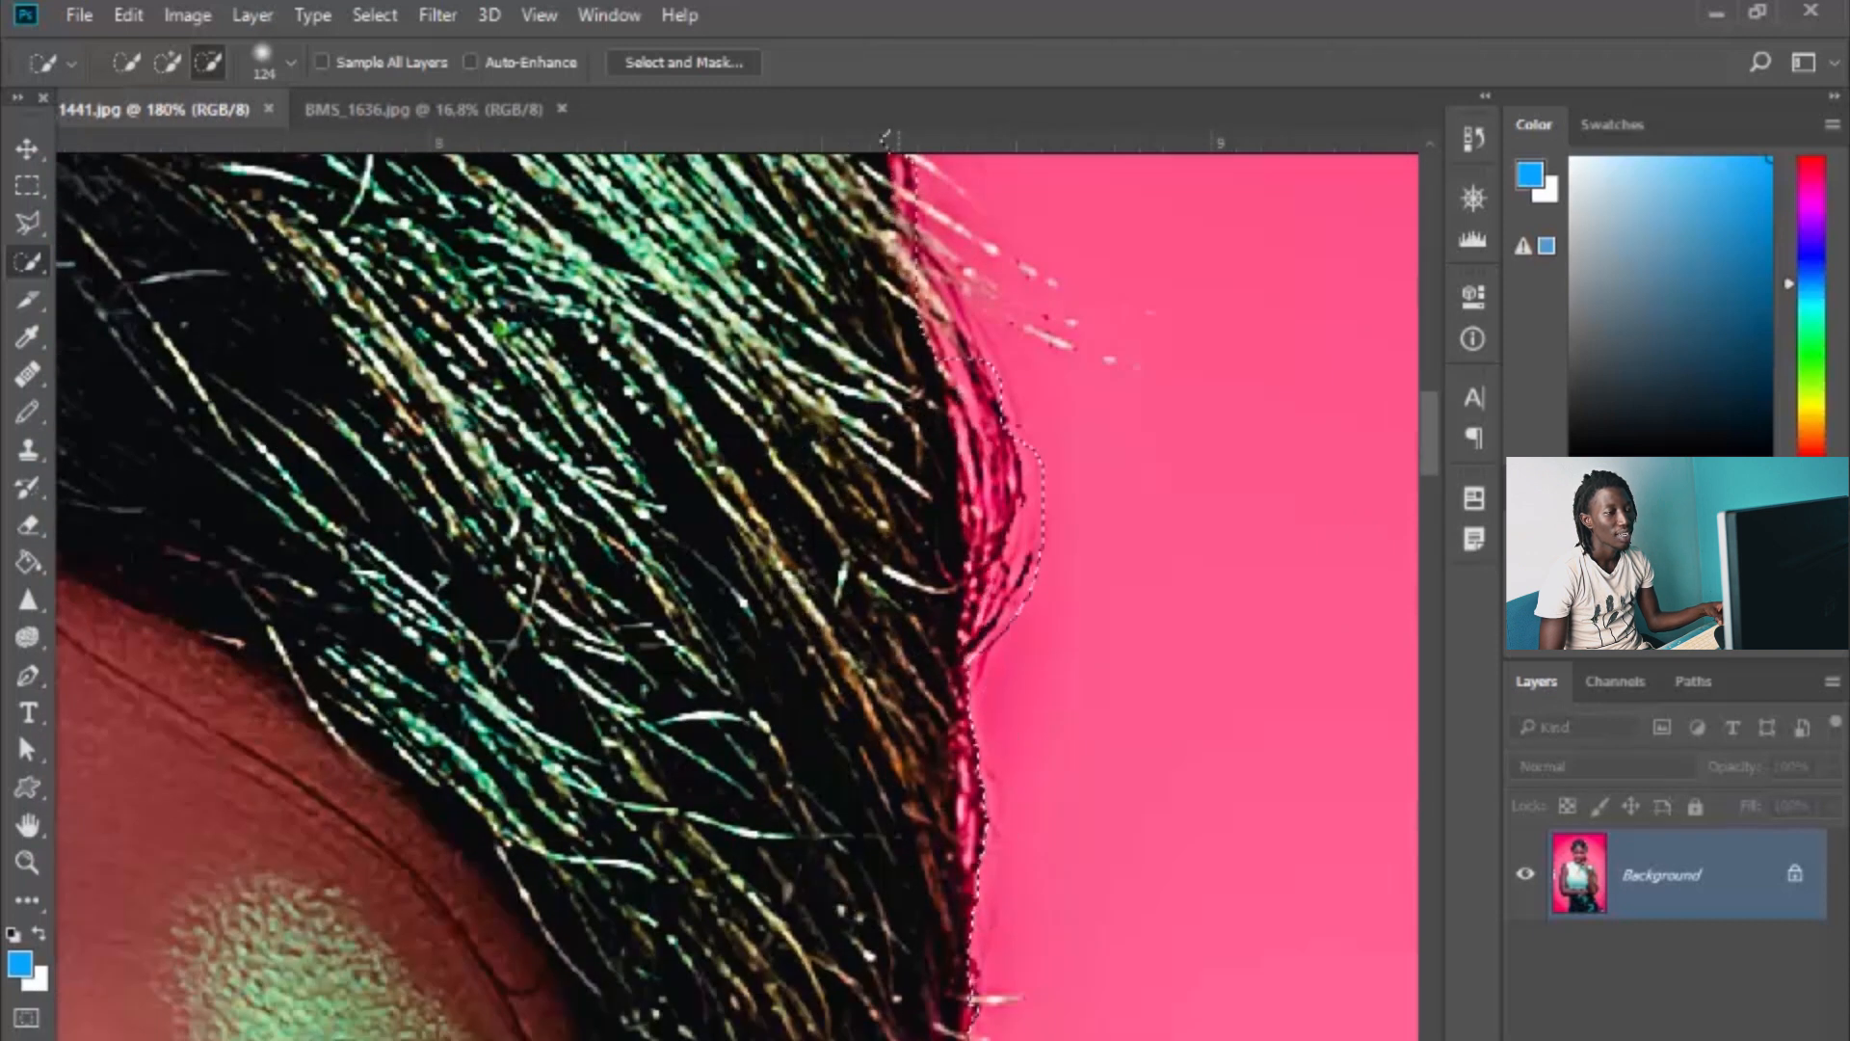
scroll(899, 530, up, 4)
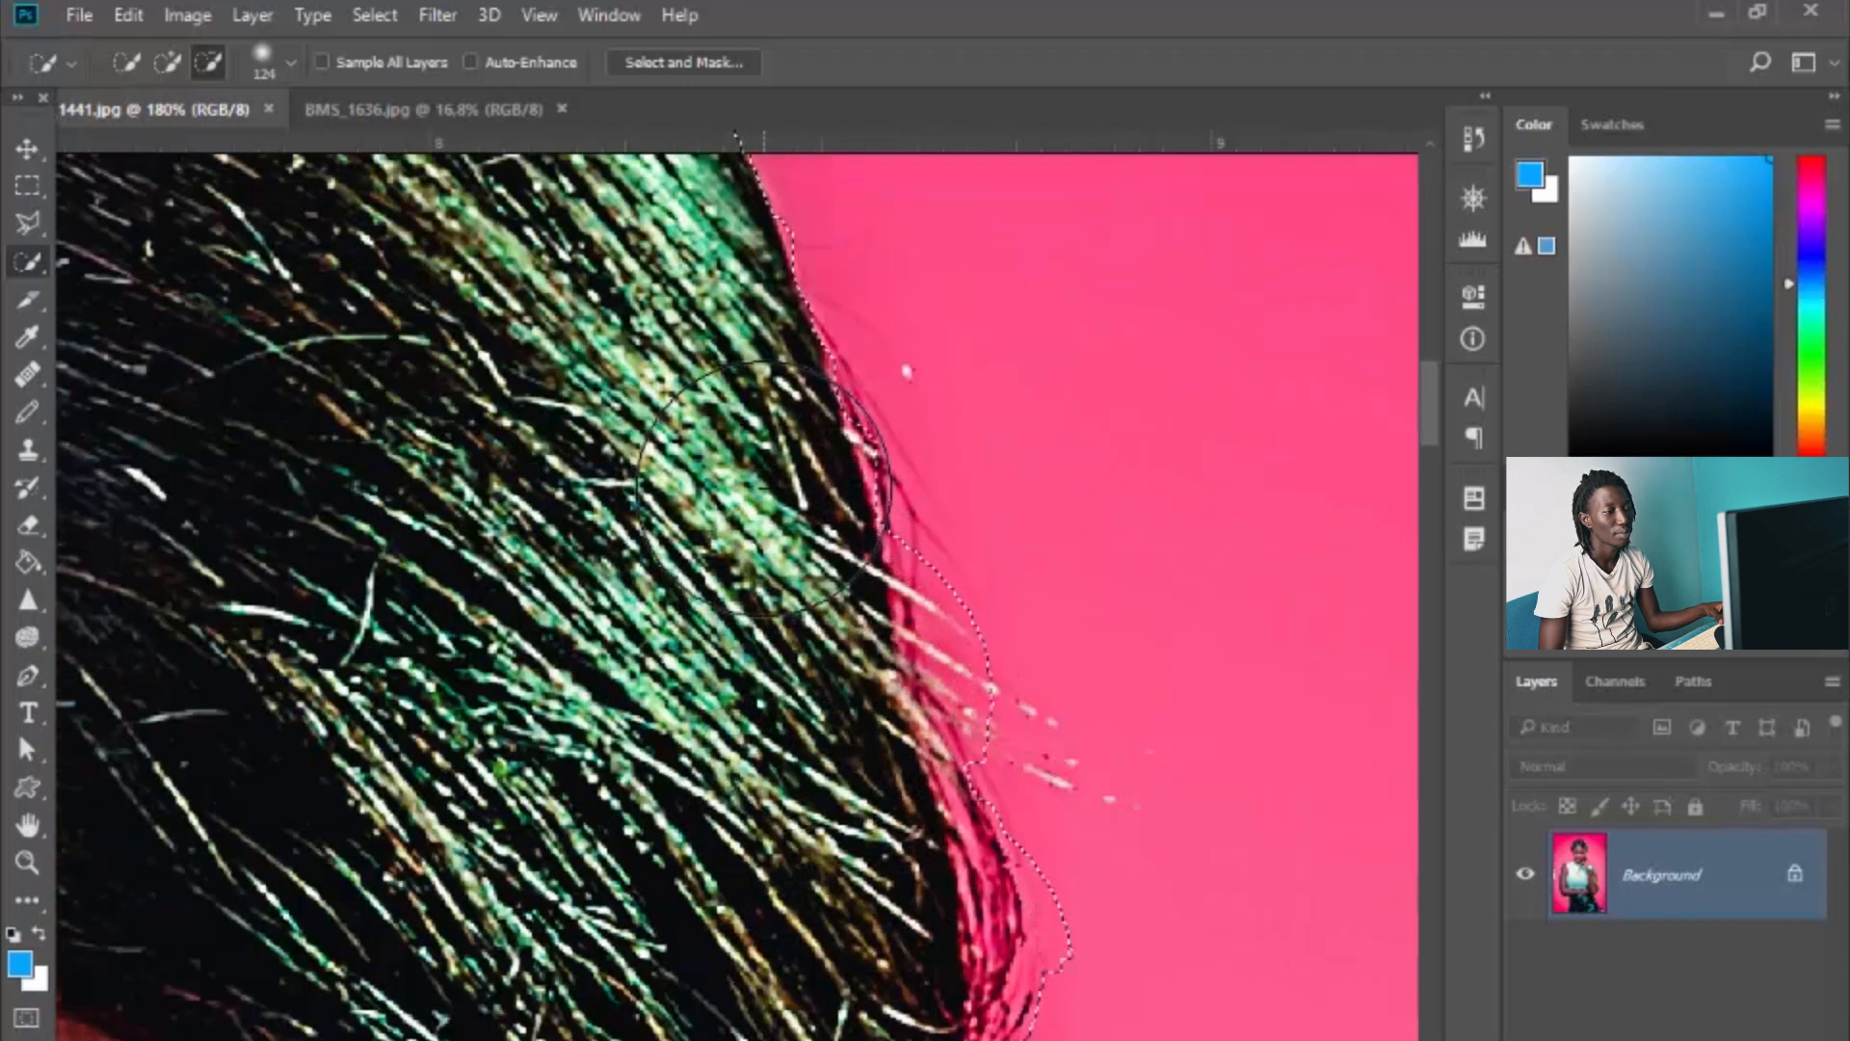
mouse_move(723, 550)
mouse_down()
mouse_move(848, 482)
mouse_move(915, 709)
mouse_up()
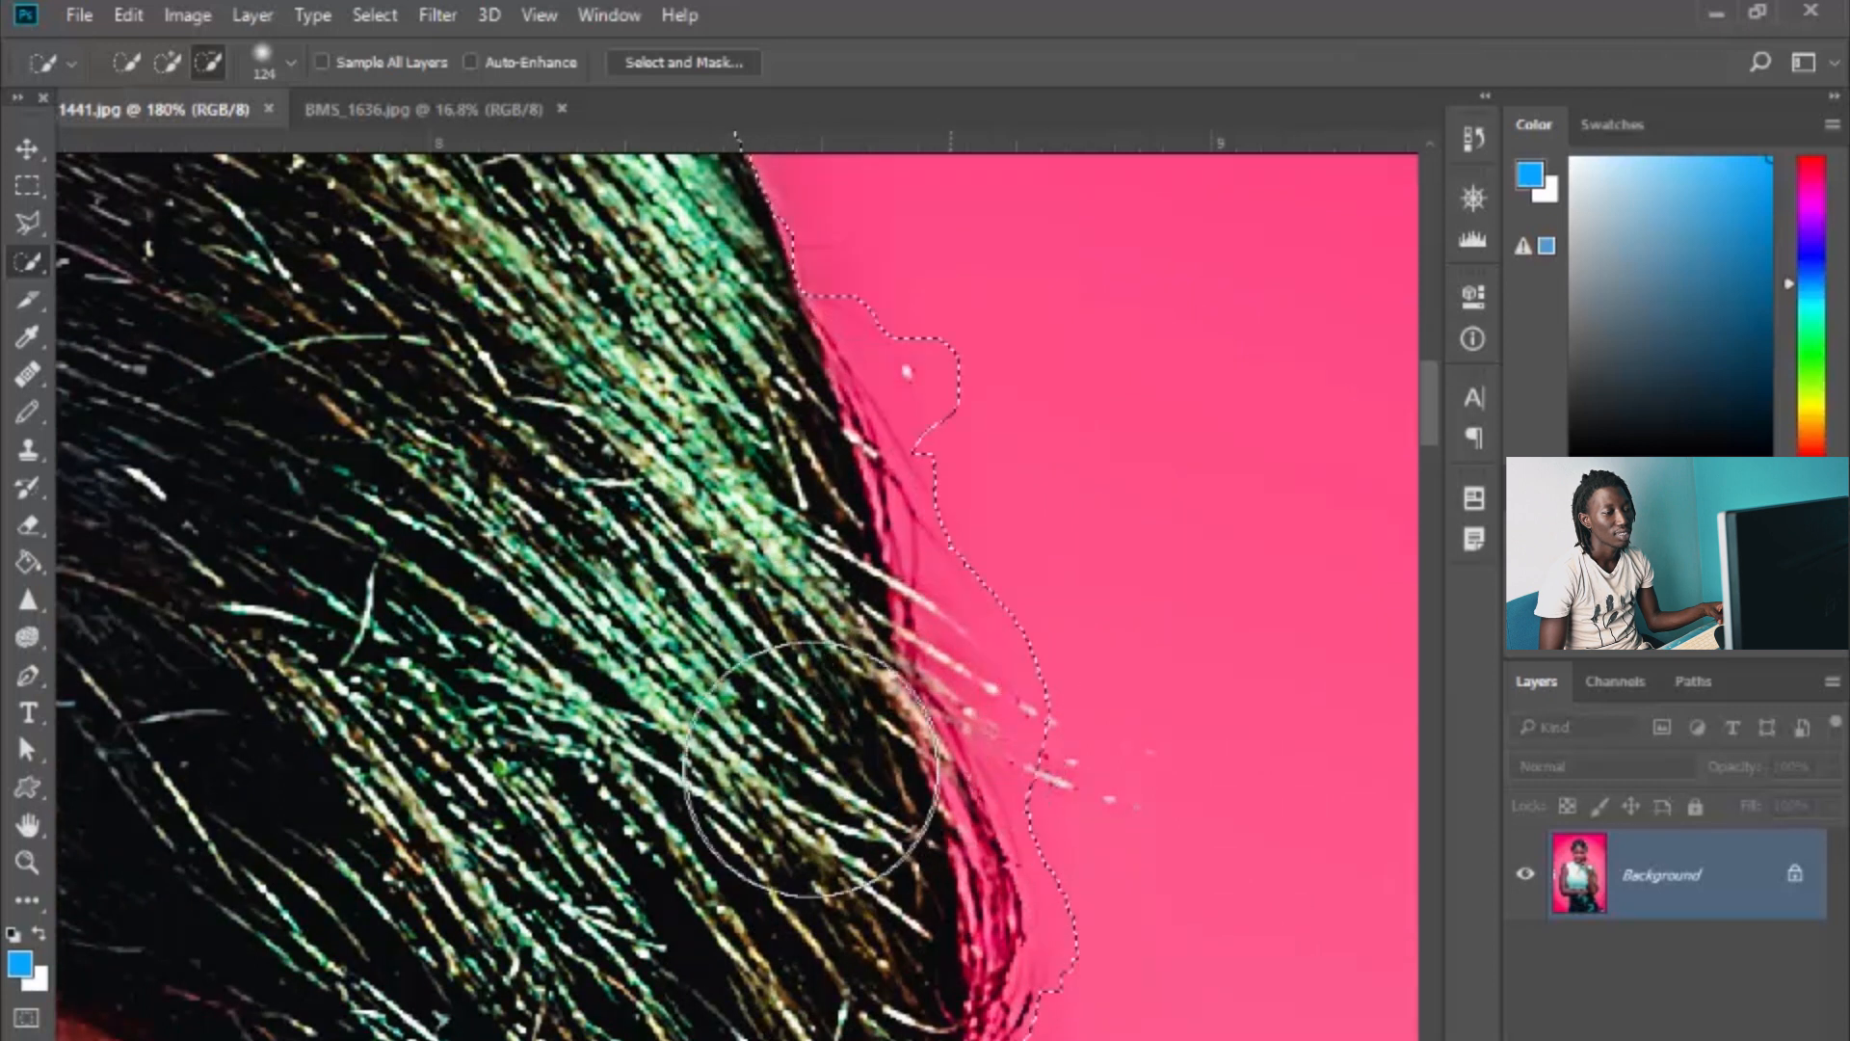
Step: Subtract the edges of the red tassel earring and the hair behind the raised hand from the background selection
scroll(951, 598, down, 5)
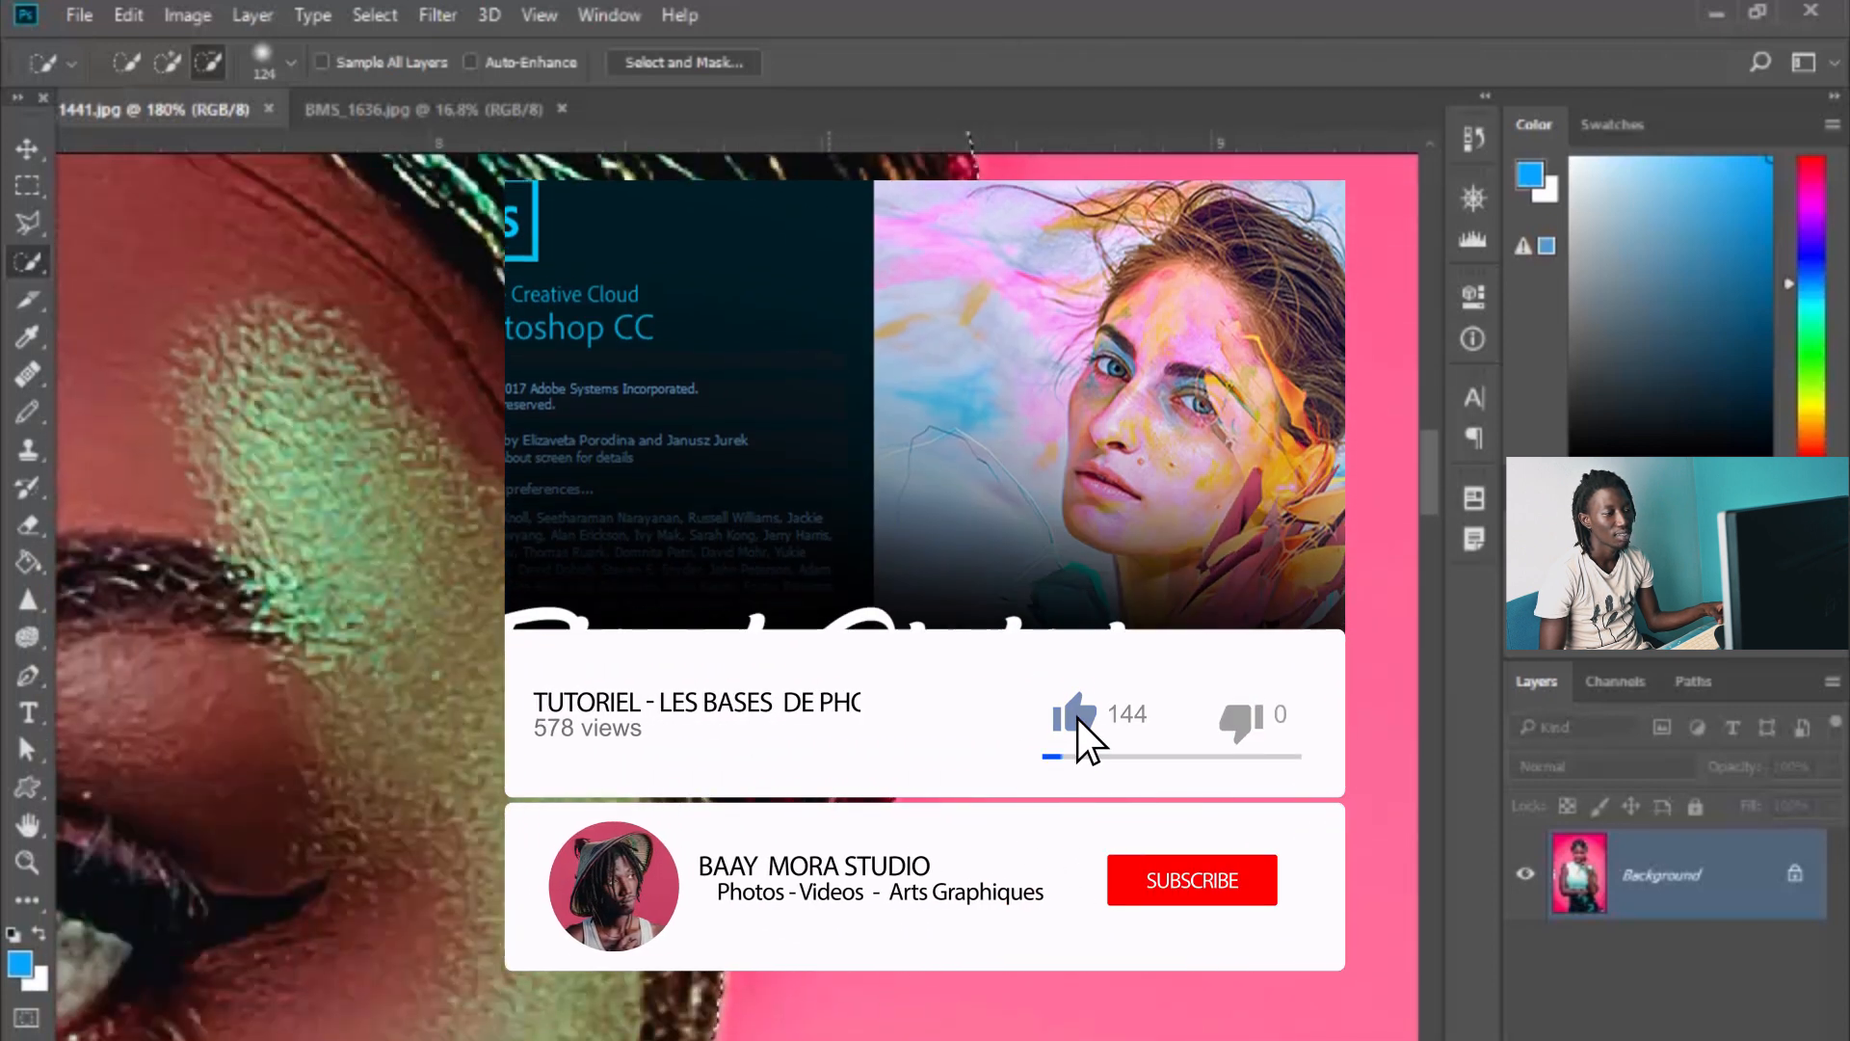
scroll(544, 718, down, 5)
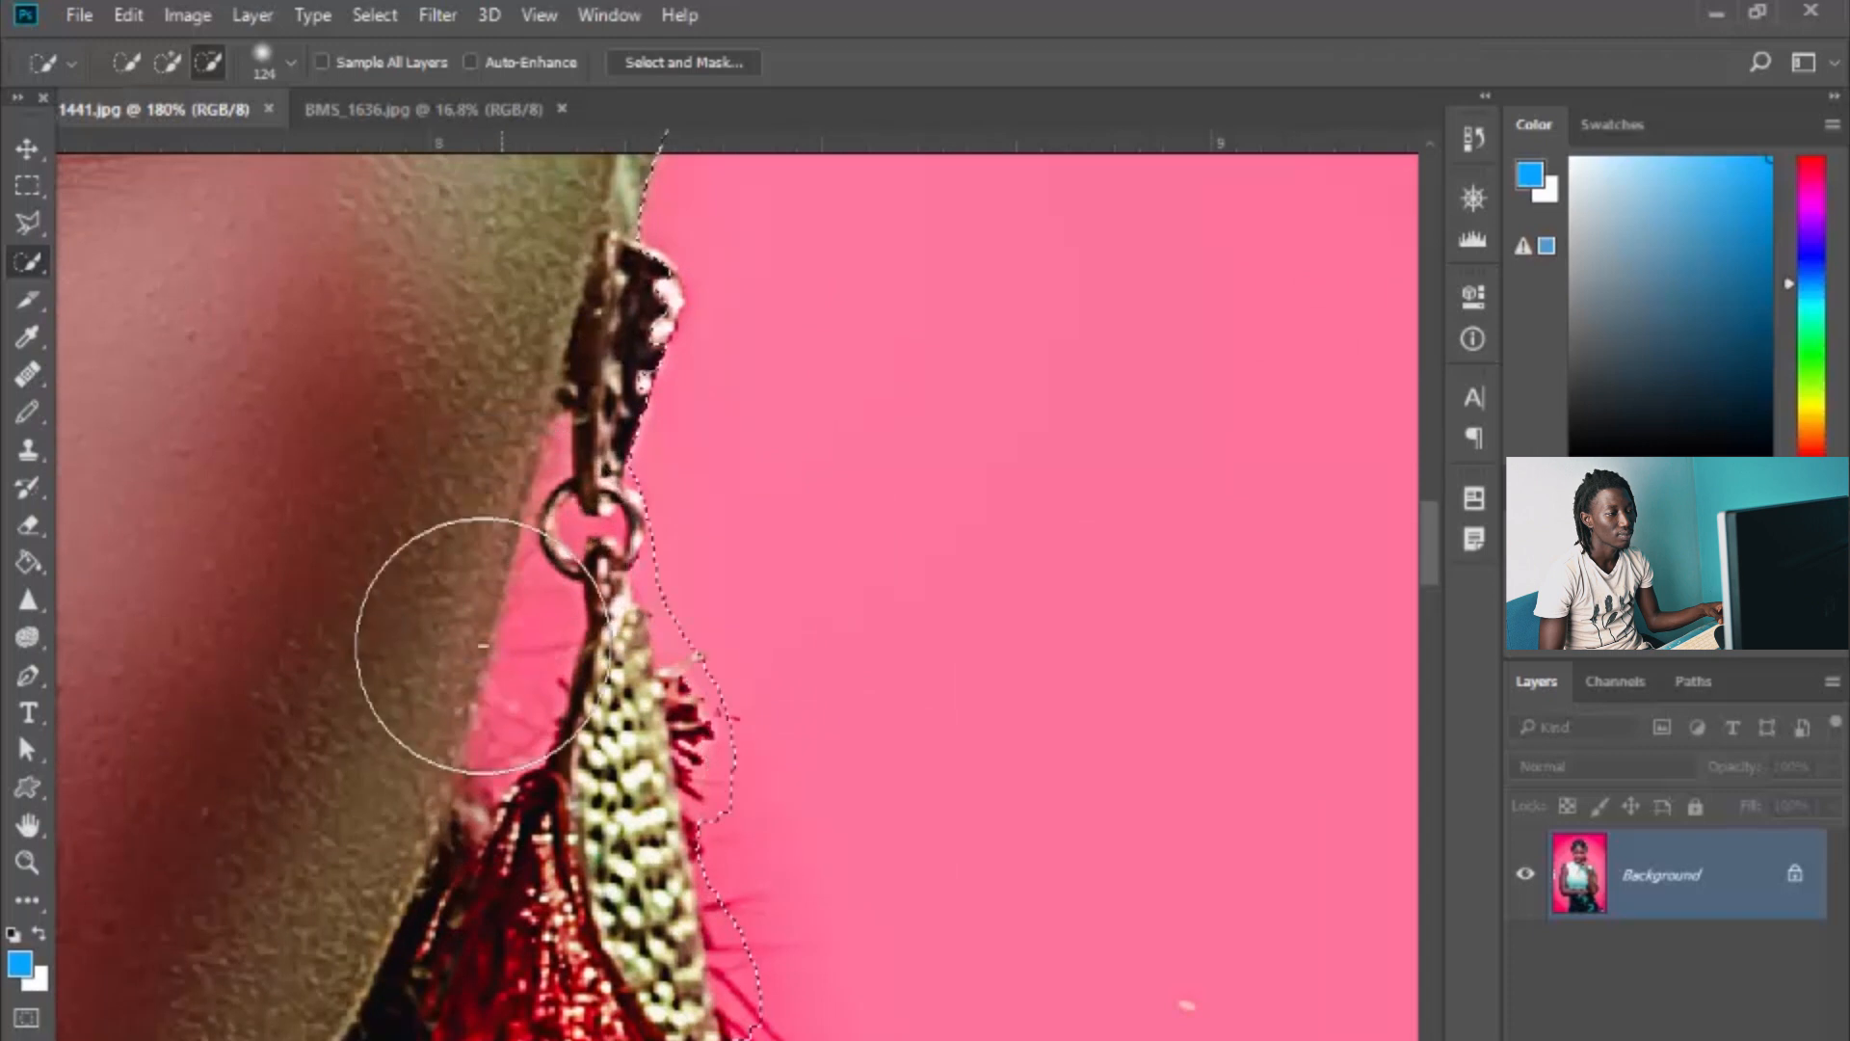
scroll(962, 848, down, 1)
scroll(962, 848, down, 2)
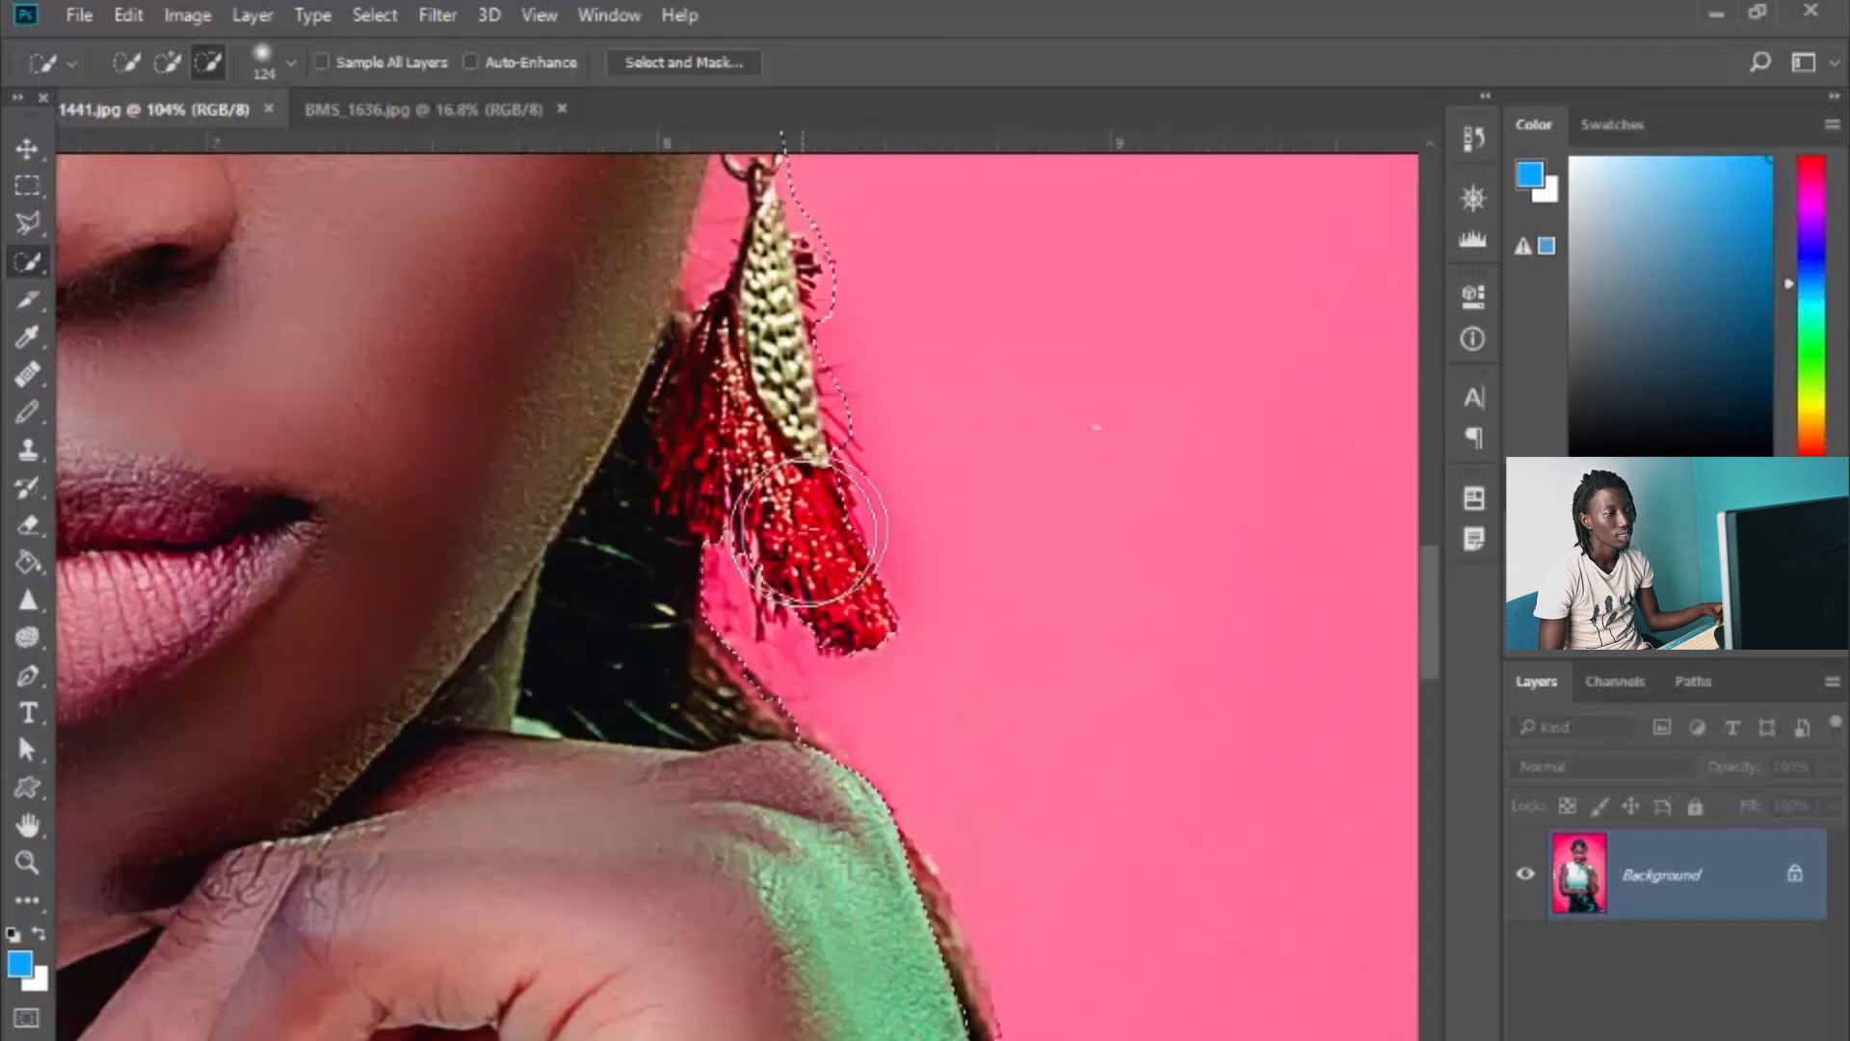
scroll(846, 516, up, 5)
scroll(725, 593, down, 6)
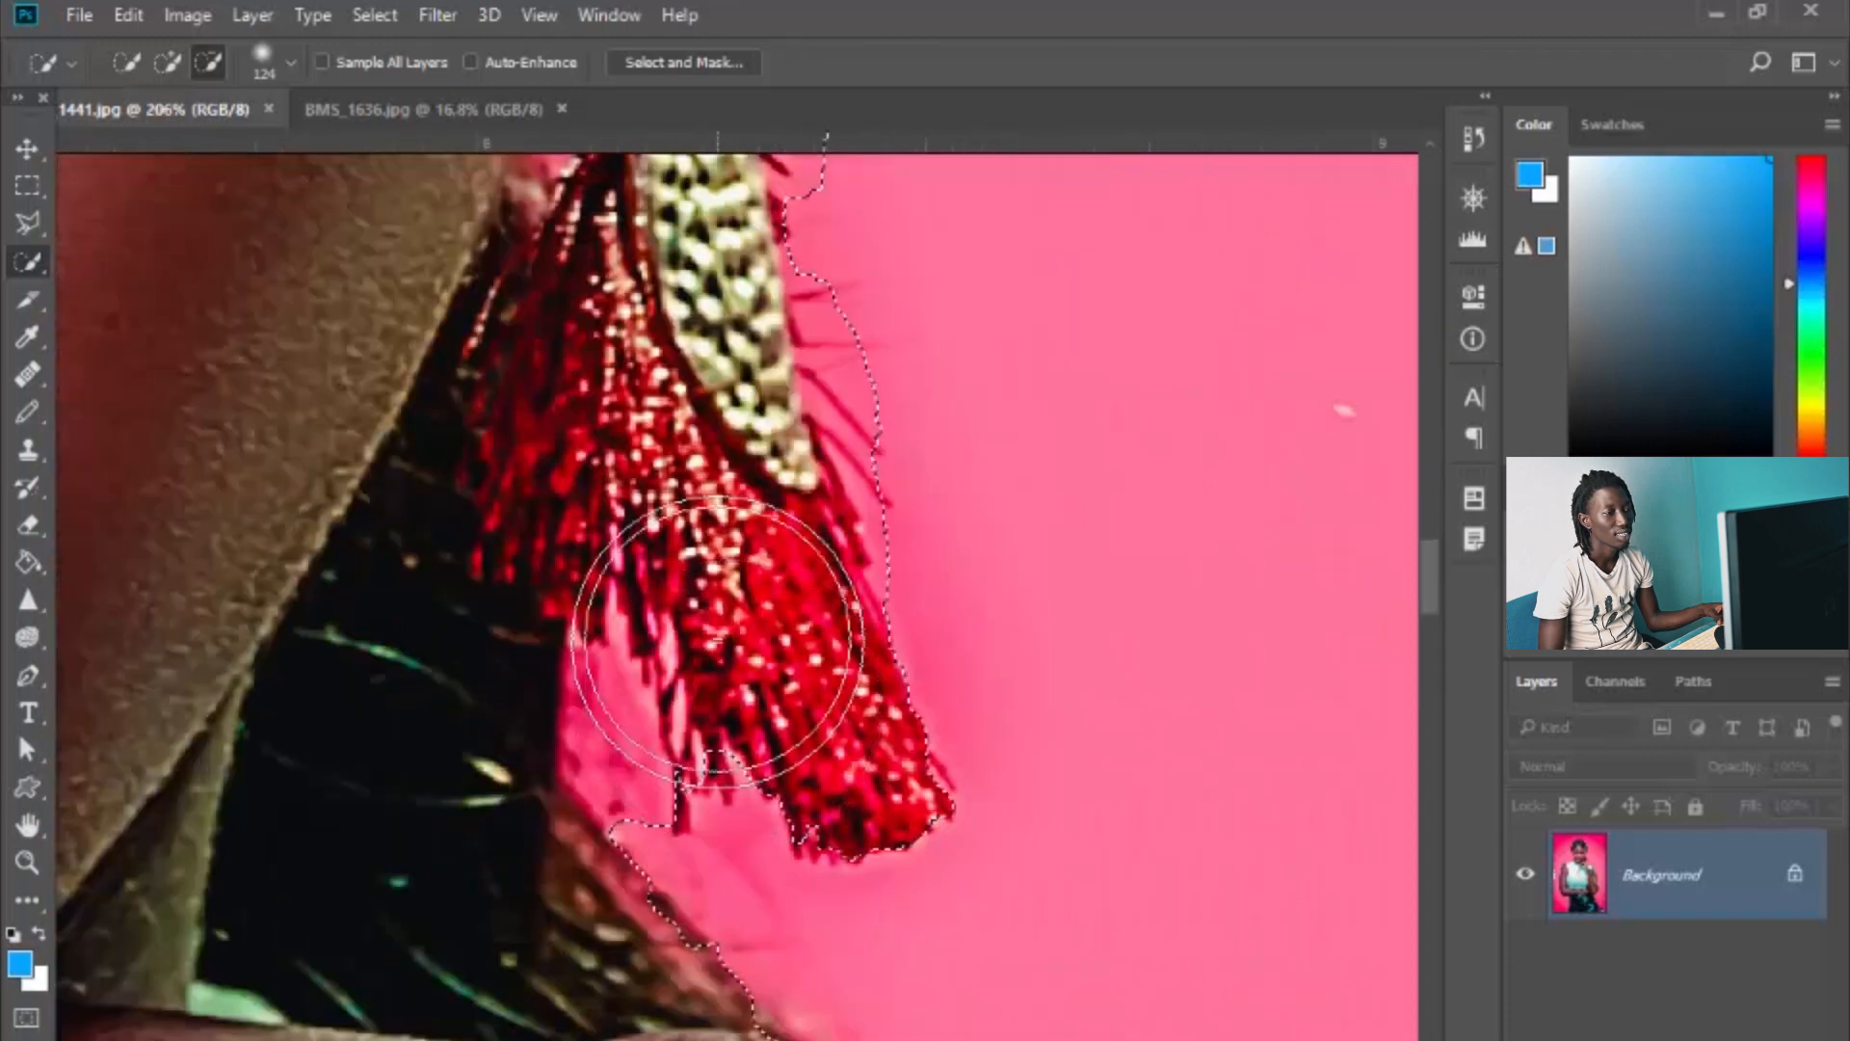
scroll(731, 578, down, 3)
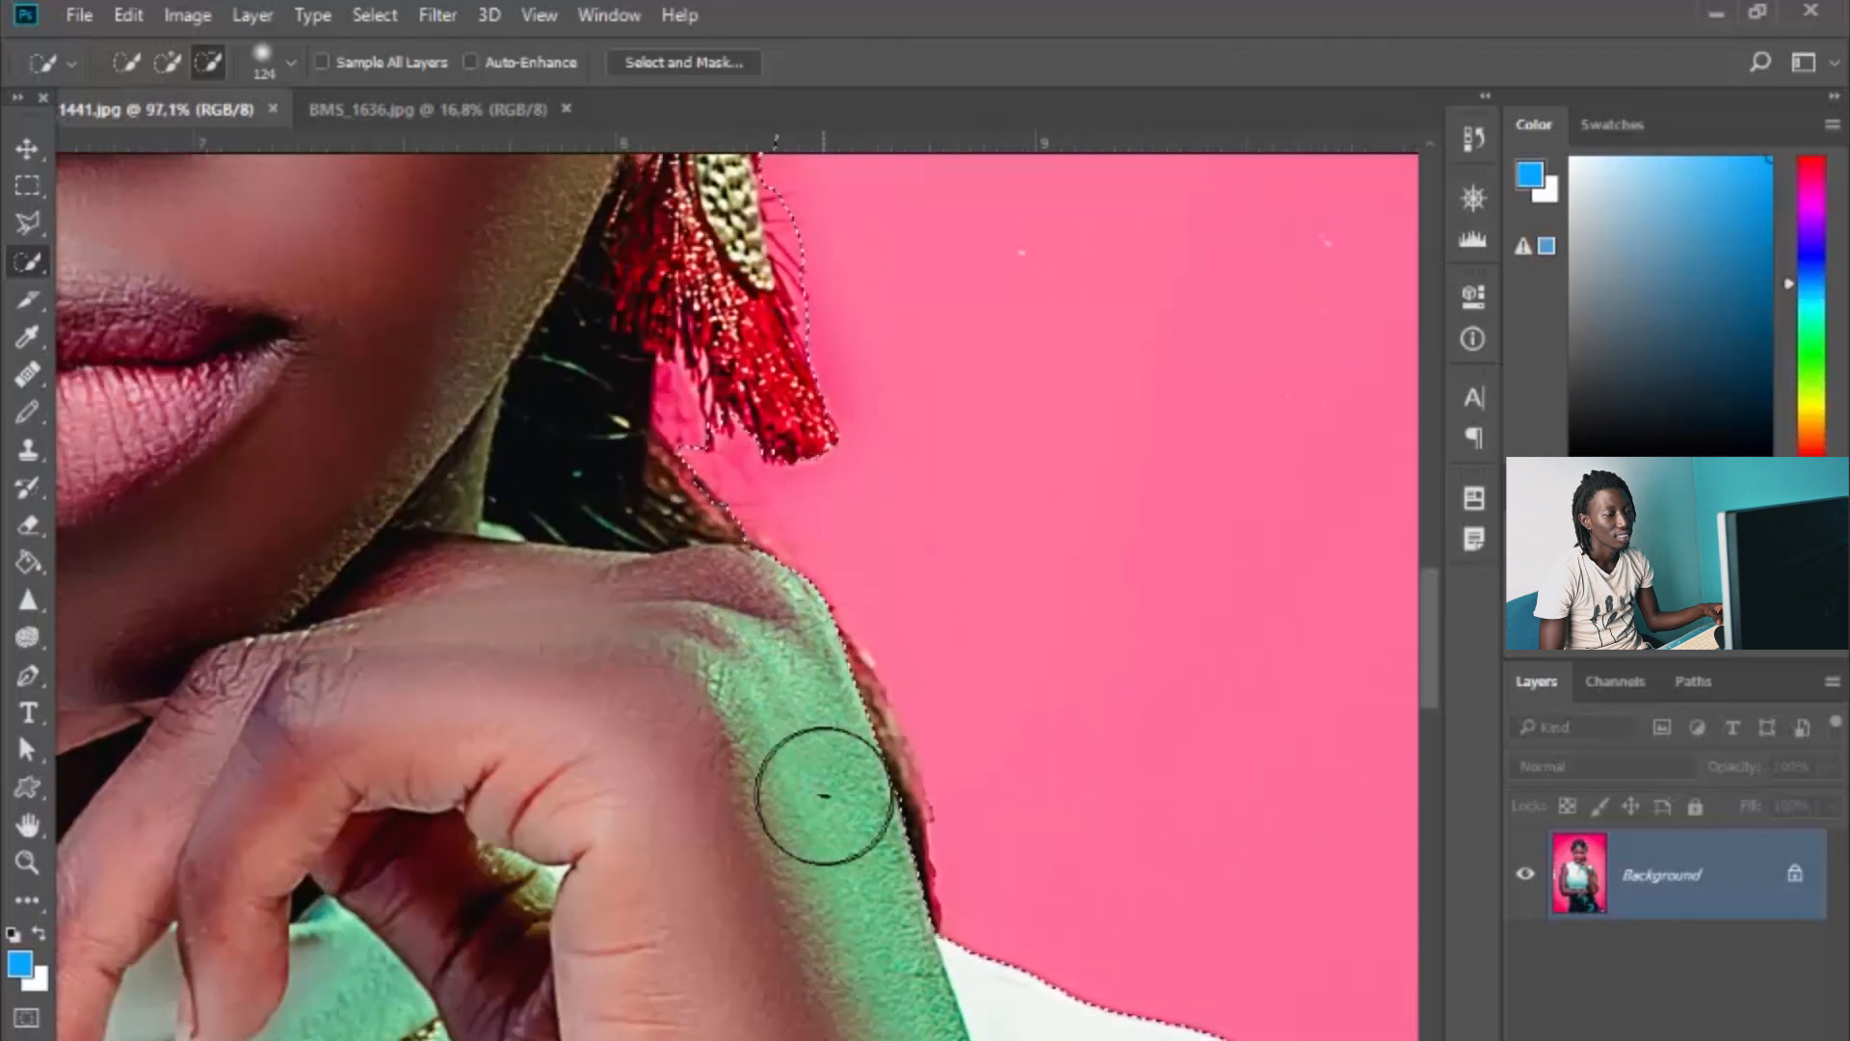
mouse_move(825, 785)
mouse_down()
mouse_move(805, 698)
mouse_move(777, 672)
mouse_up()
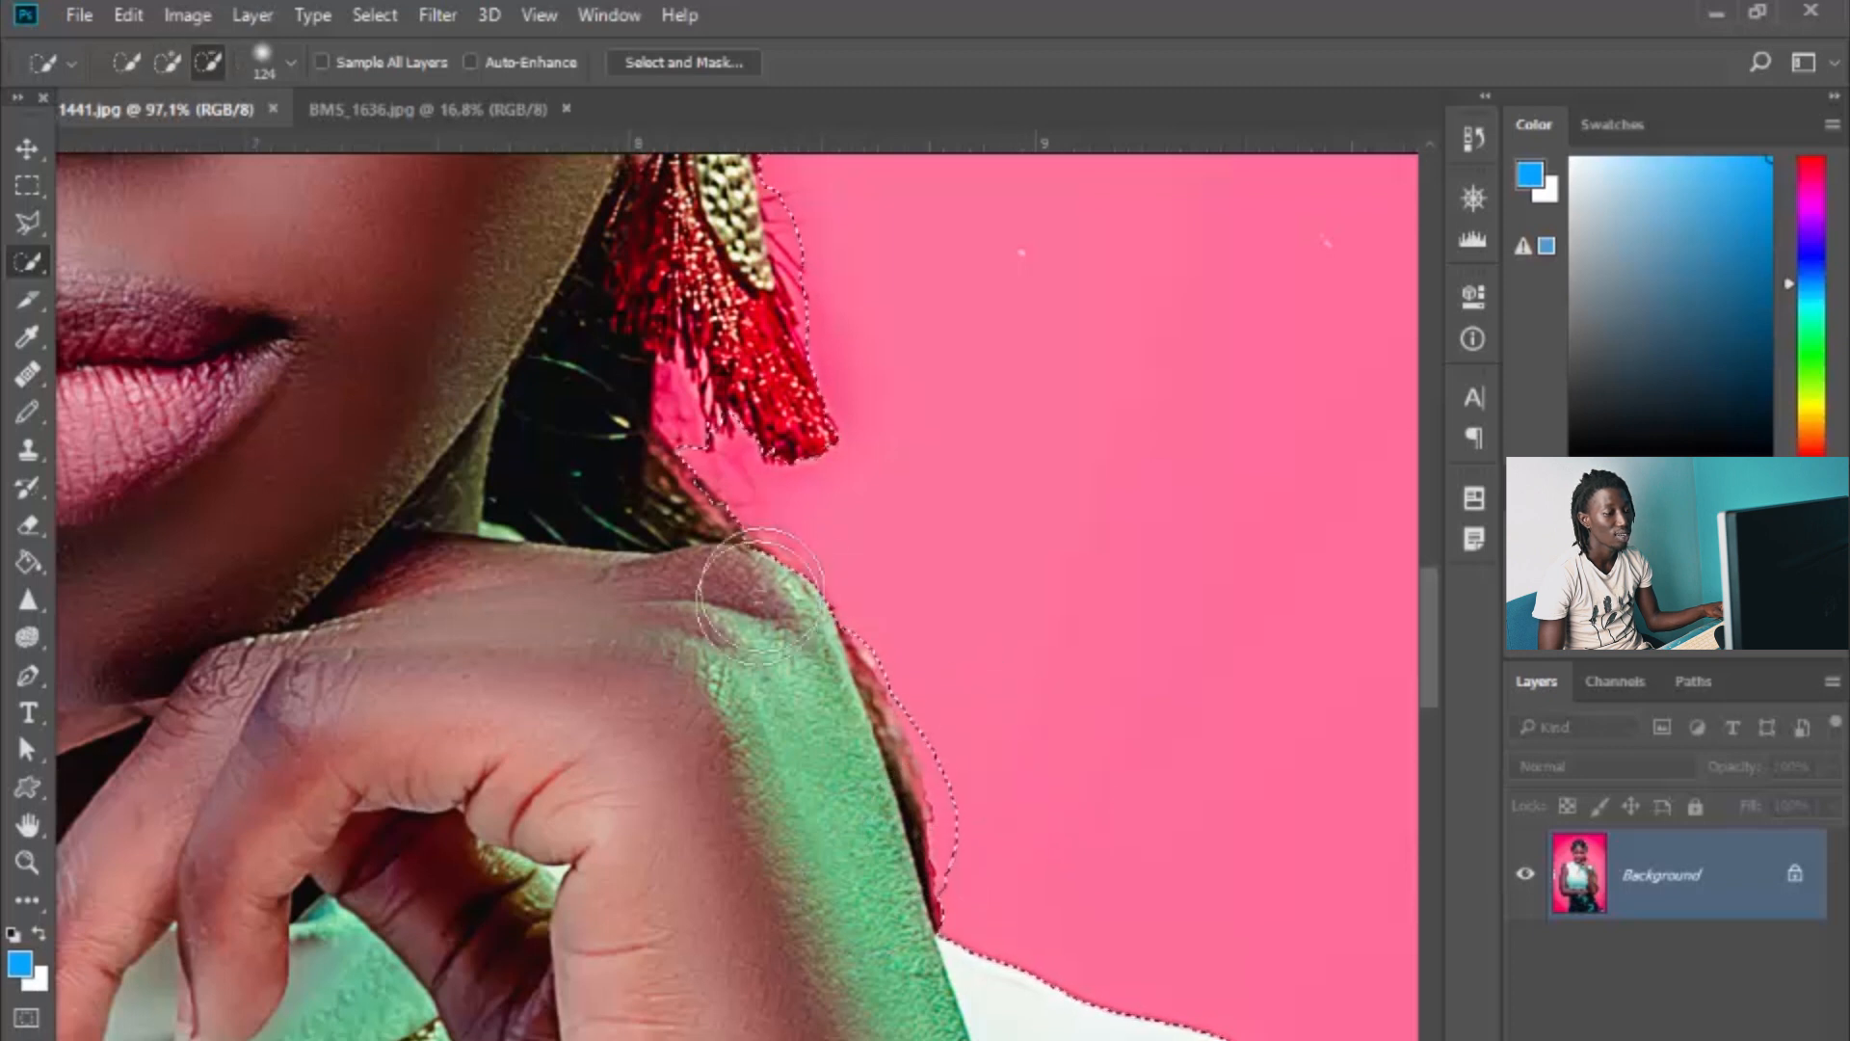
Step: Try to subtract the small loose thread at the outer edge of the leather skirt from the background selection
alt+scroll(764, 674, down, 5)
scroll(866, 792, down, 5)
scroll(887, 776, down, 5)
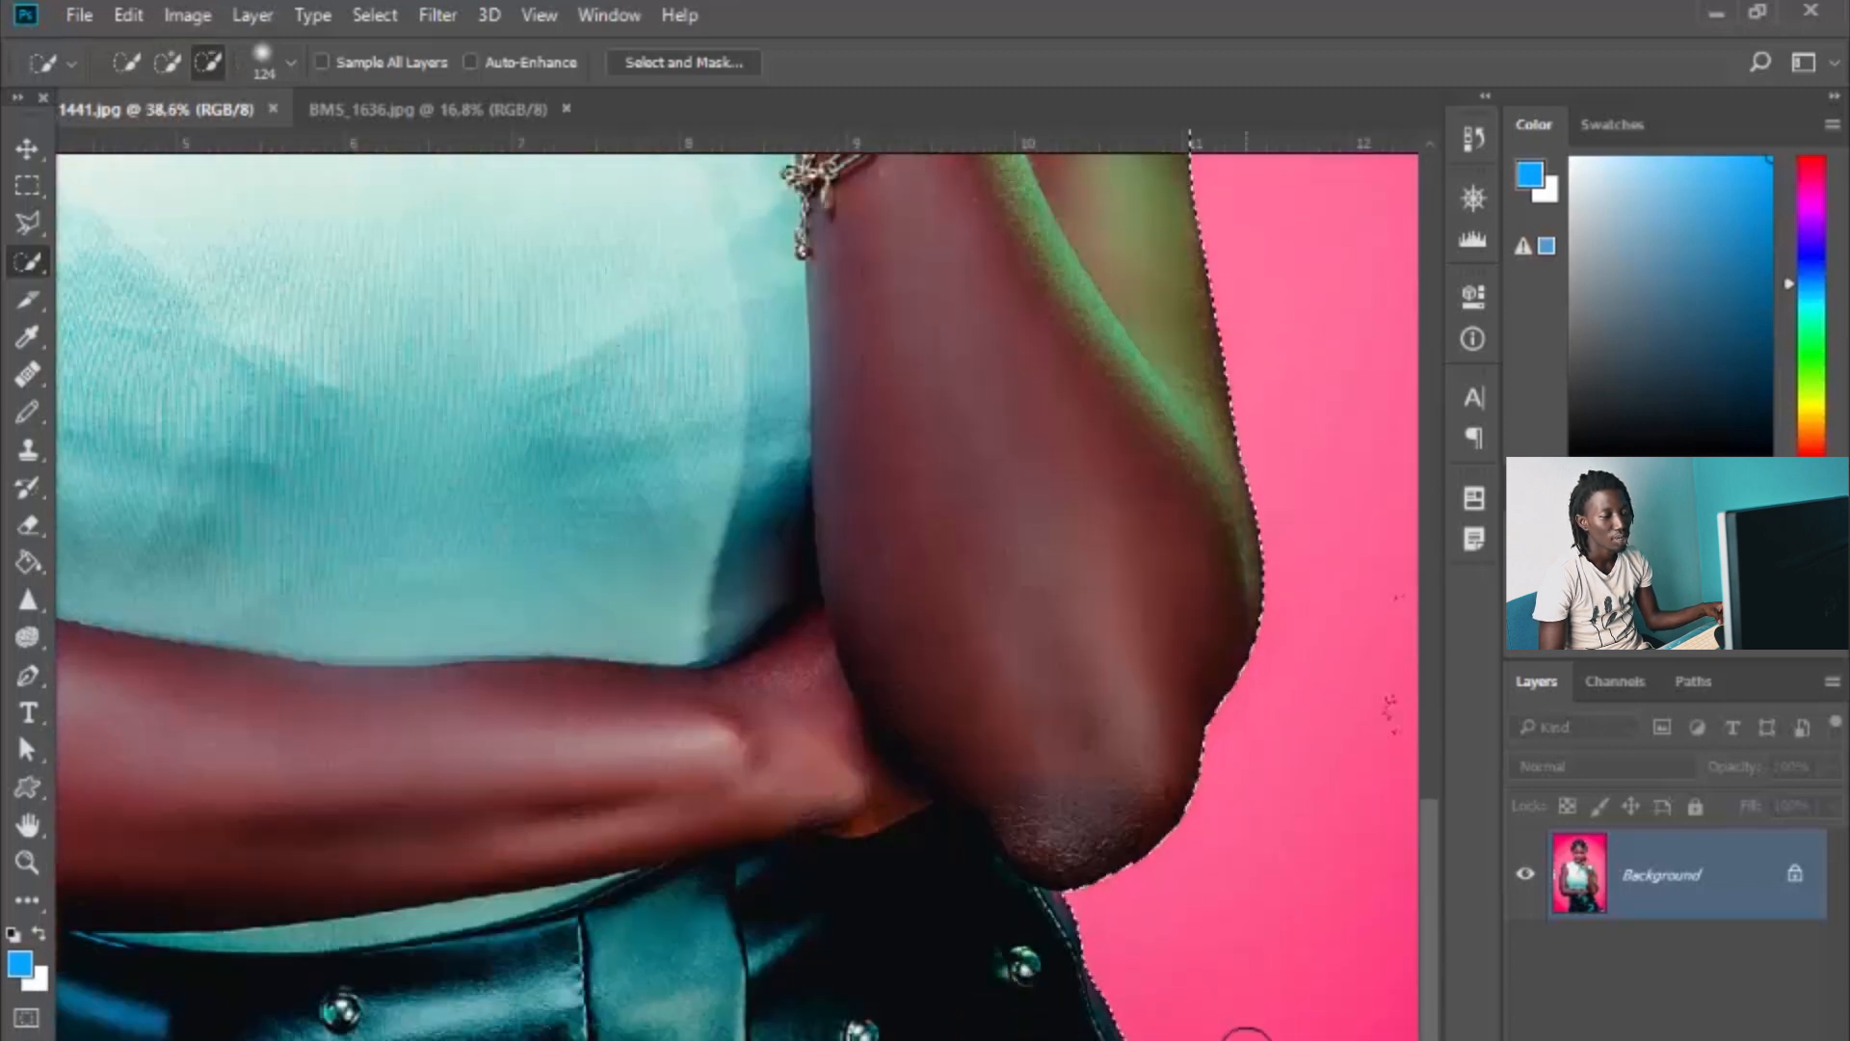
alt+scroll(1103, 950, up, 5)
scroll(1027, 823, down, 6)
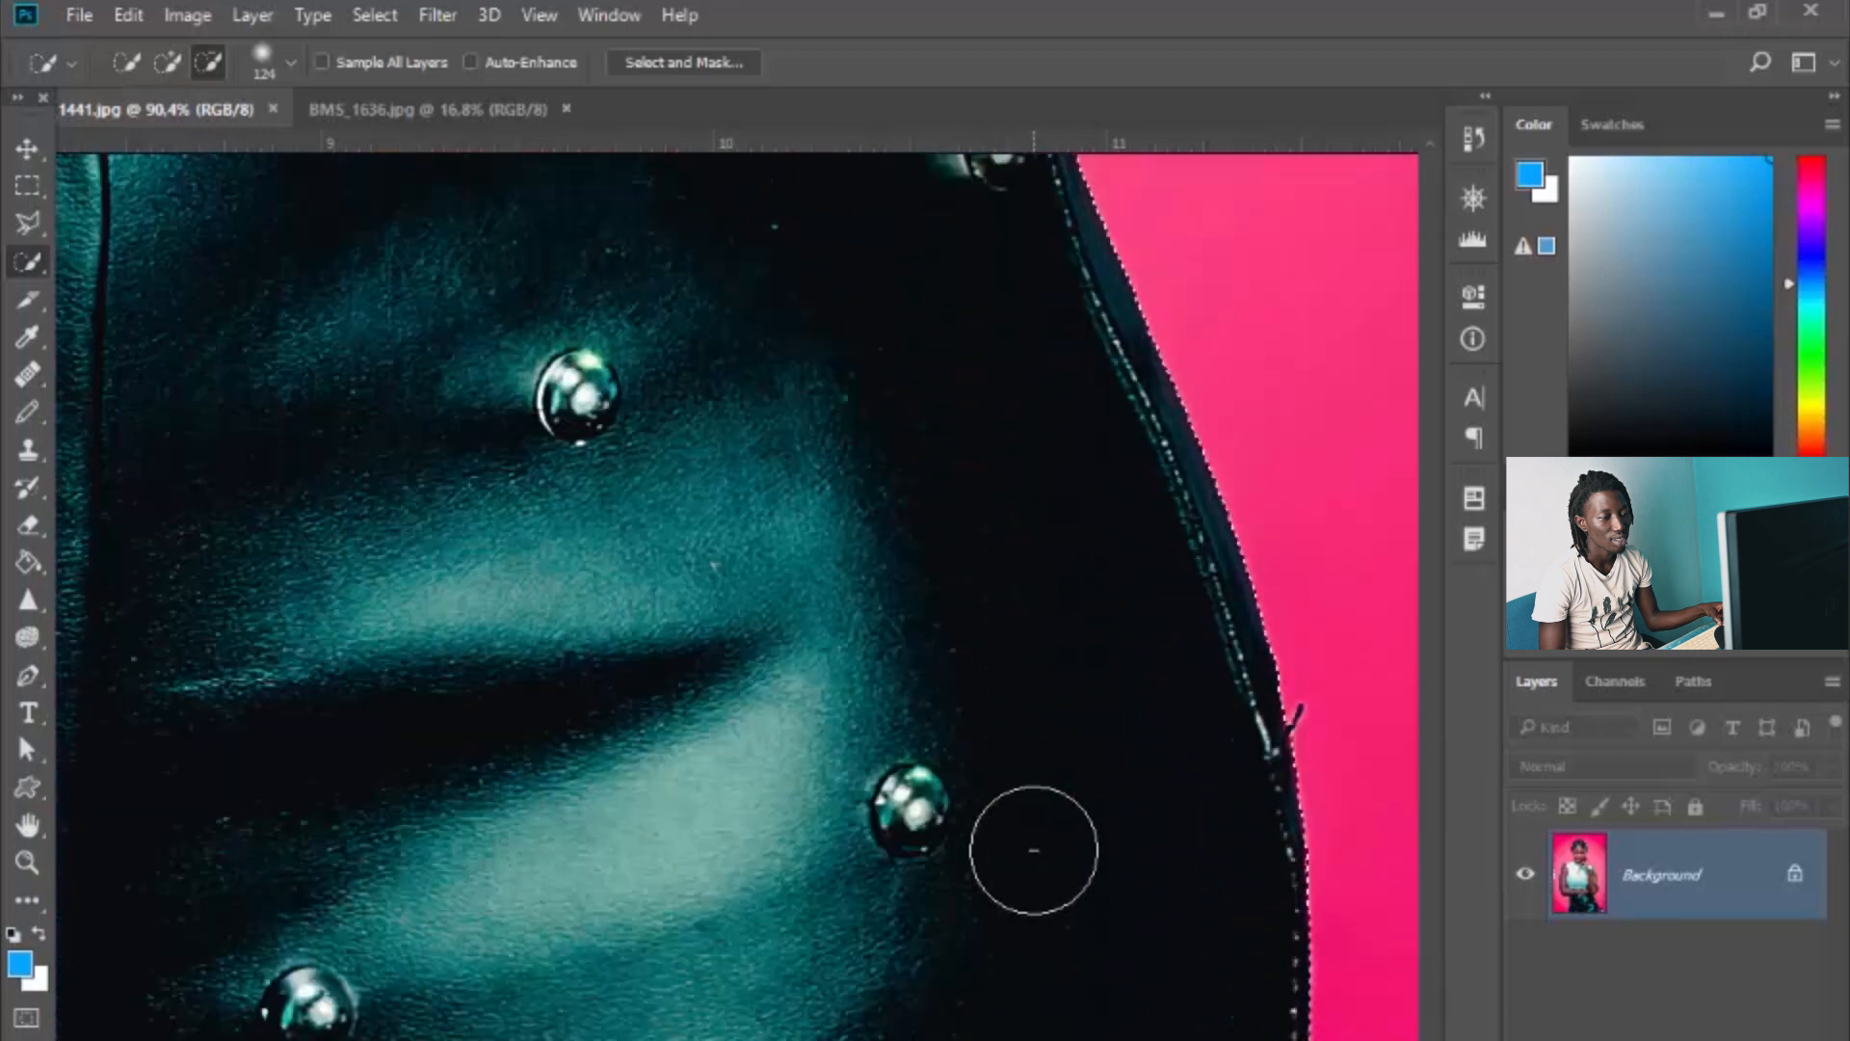
alt+scroll(1171, 721, up, 6)
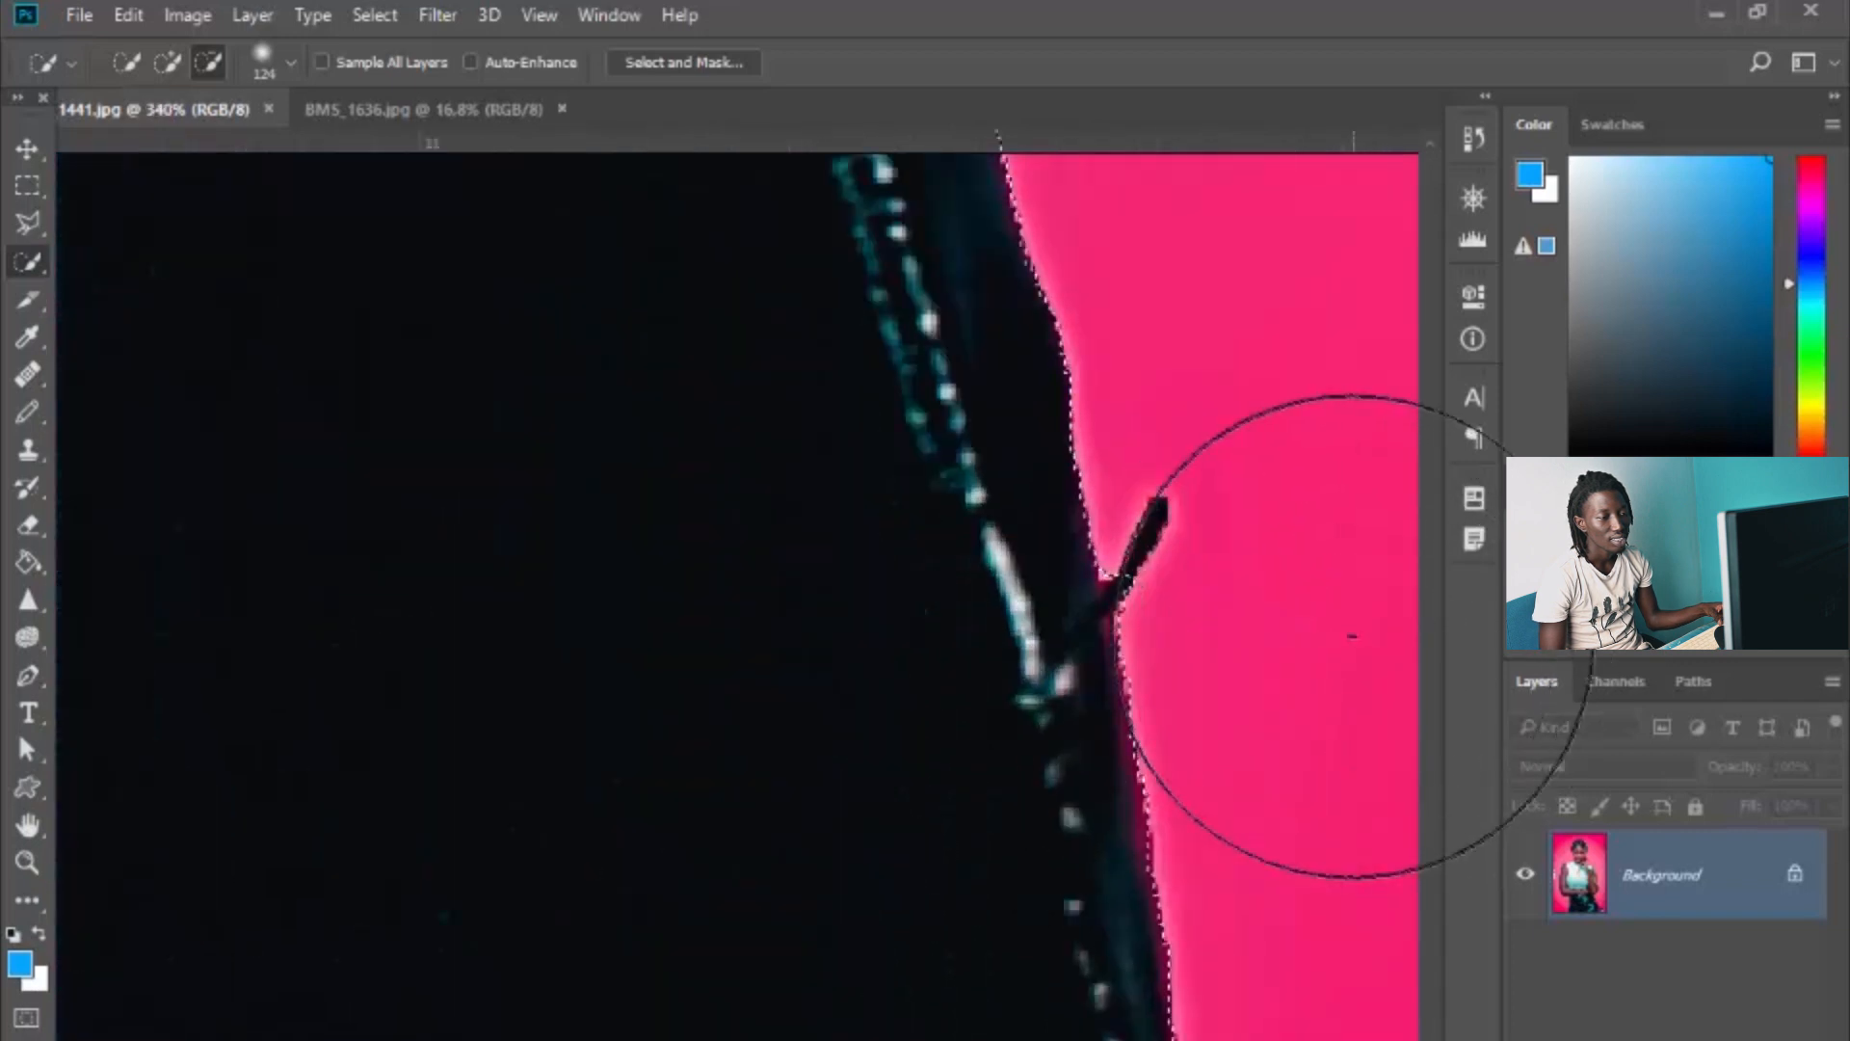
click(1349, 546)
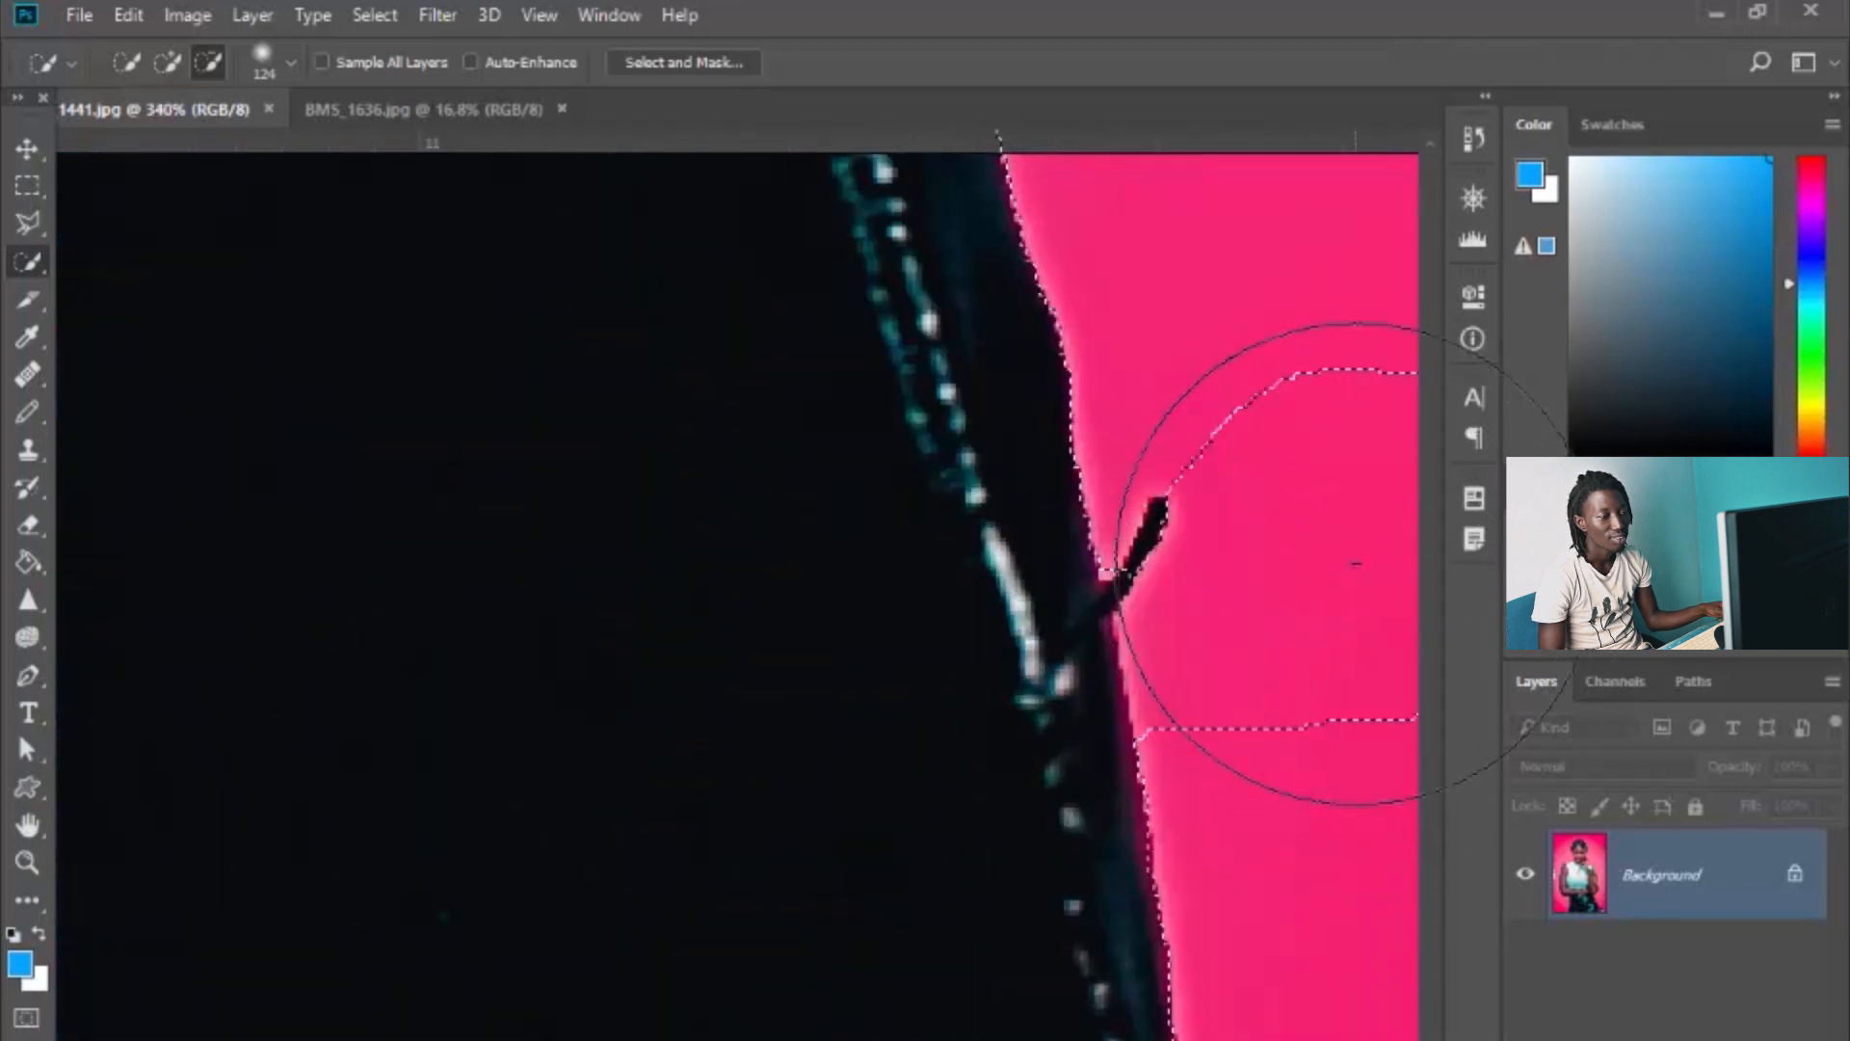
click(1351, 555)
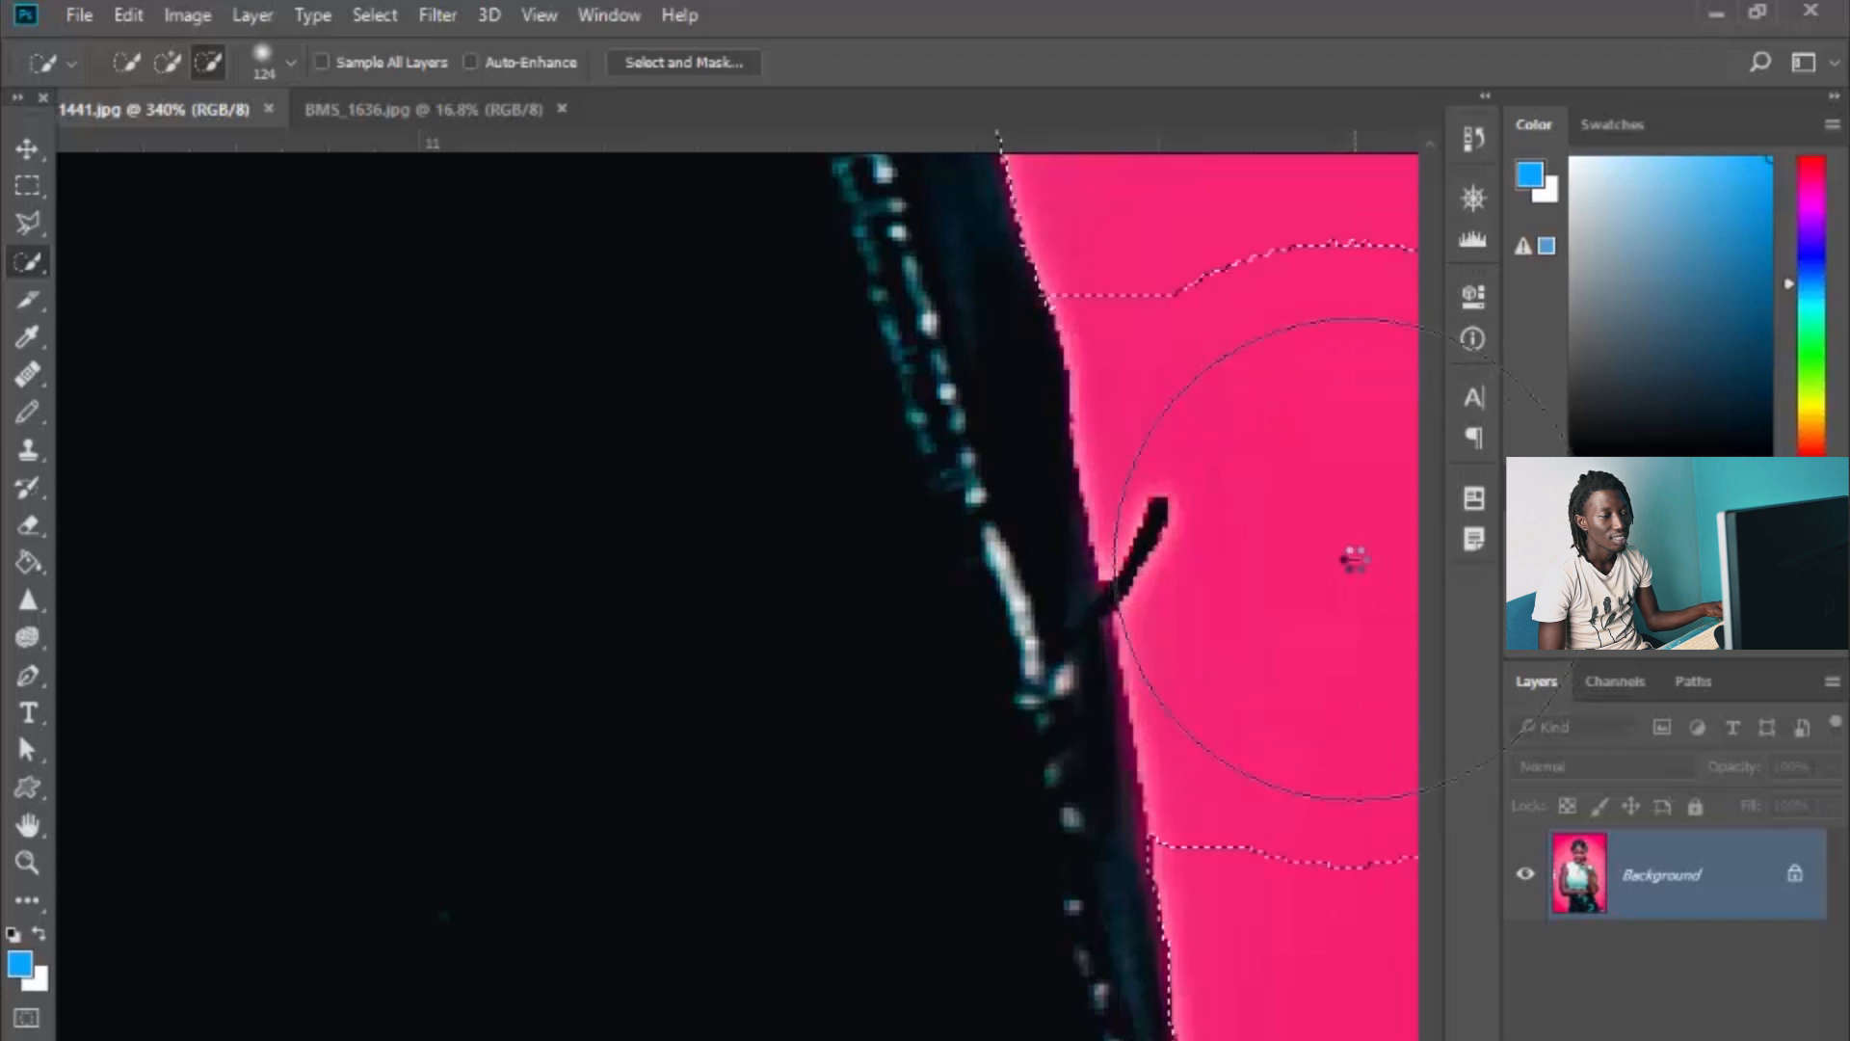
Step: Add the pink area beside the skirt's loose thread back to the selection and subtract the skirt along its outer edge
alt+scroll(694, 809, down, 4)
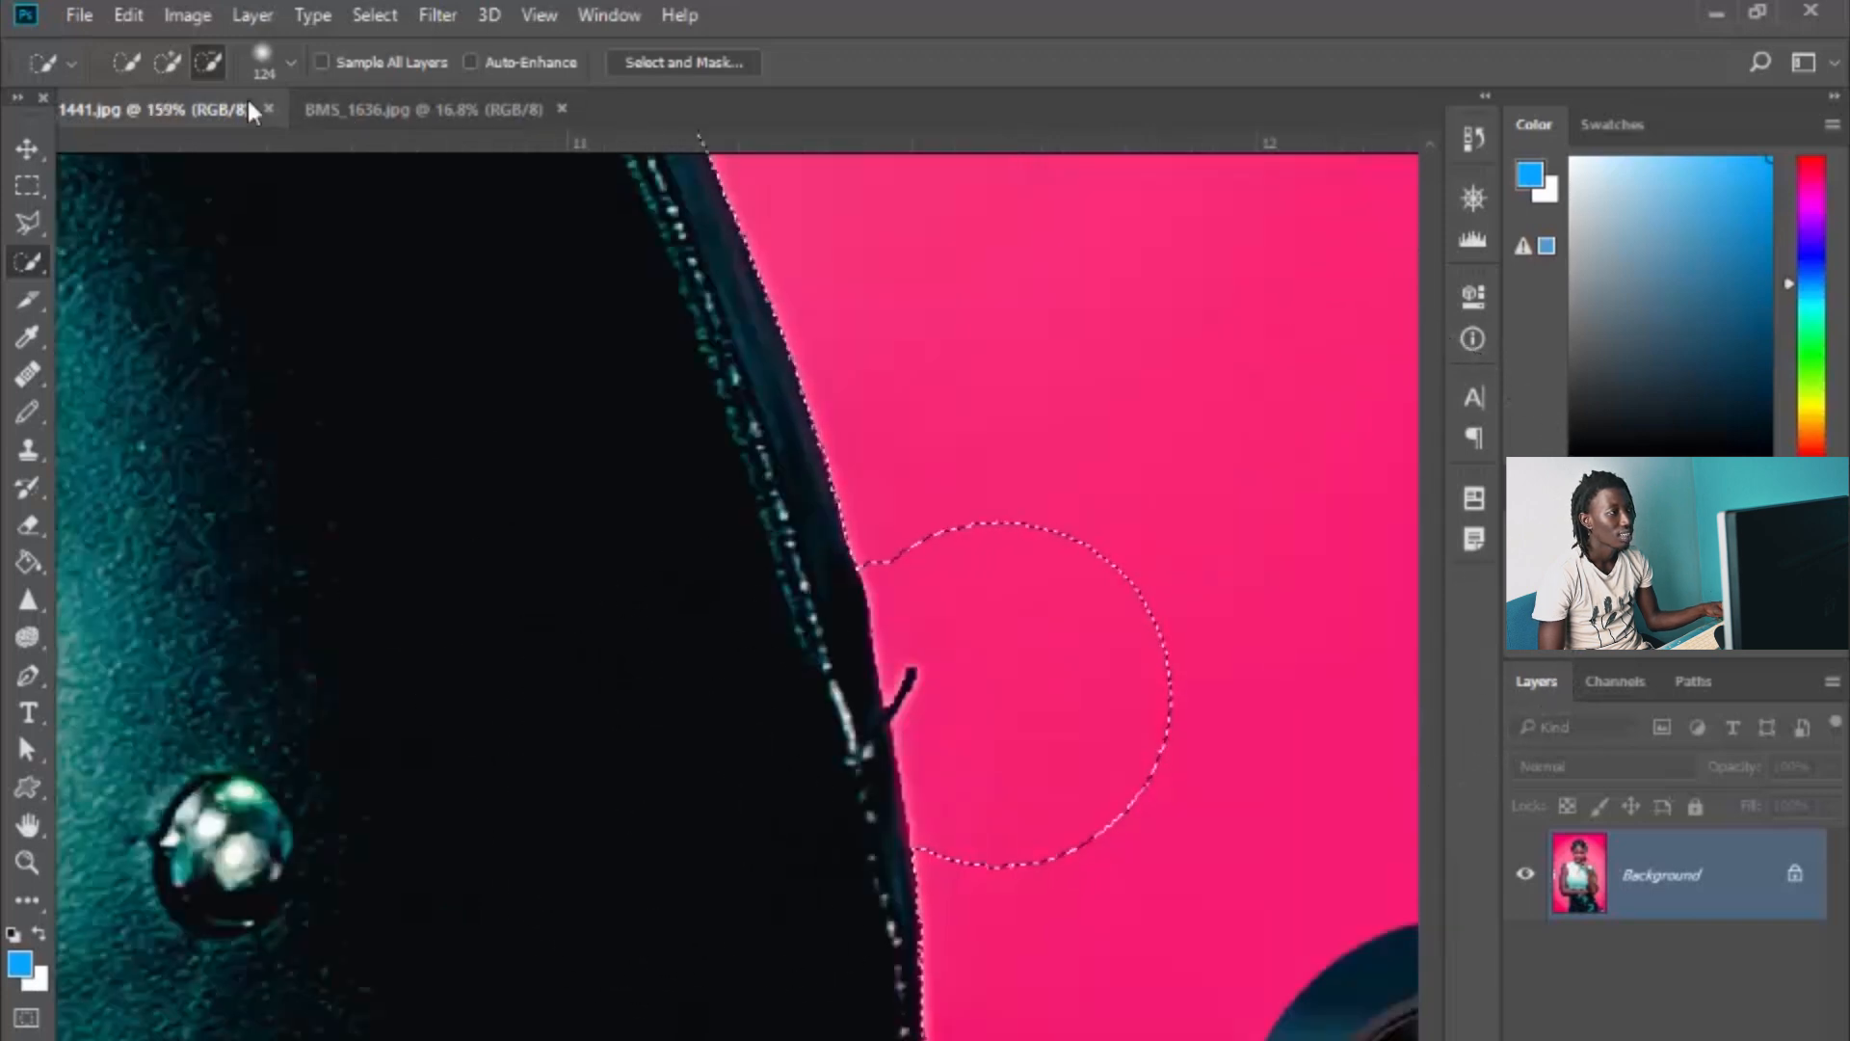
click(167, 64)
mouse_move(1065, 578)
mouse_down()
mouse_move(1082, 653)
mouse_move(1031, 780)
mouse_move(999, 674)
mouse_move(1012, 632)
mouse_move(901, 601)
mouse_up()
click(208, 63)
drag(776, 793, 964, 569)
drag(1044, 434, 1012, 743)
click(204, 68)
drag(784, 754, 751, 733)
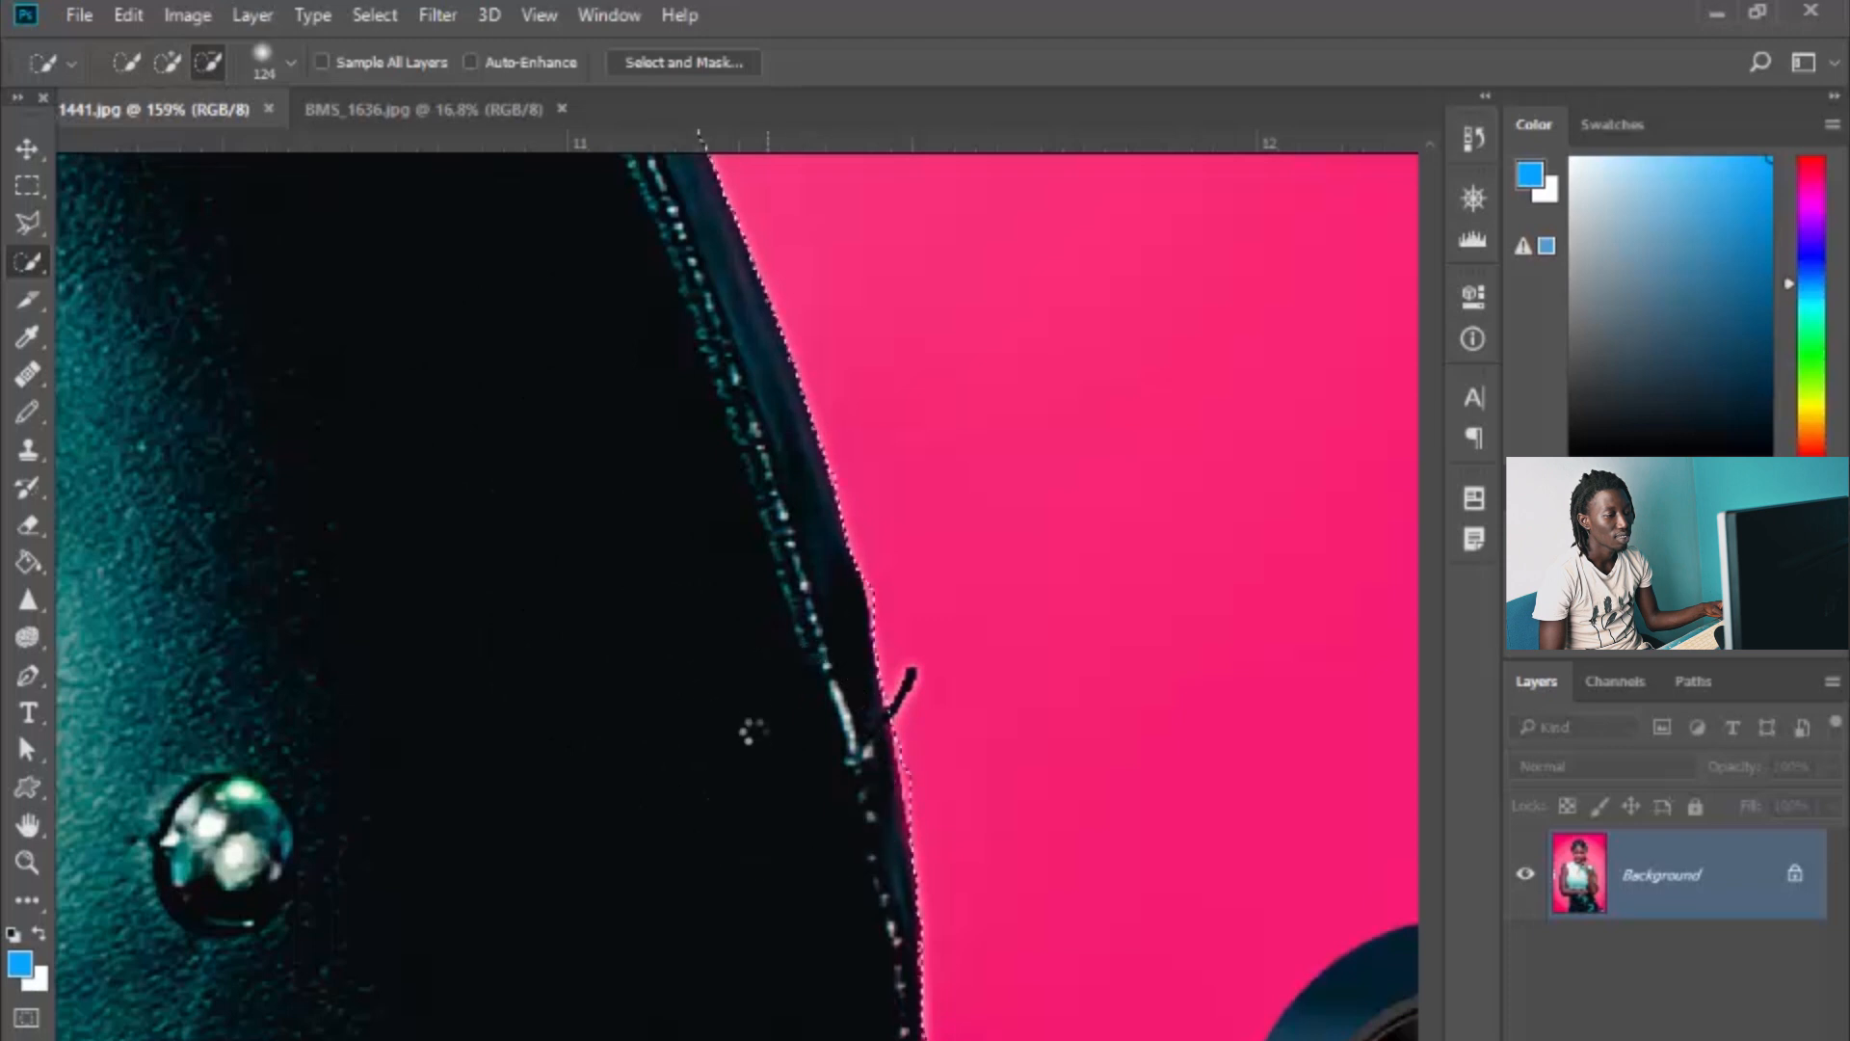
Step: Invert the selection so that the woman is selected instead of the pink background
scroll(1098, 723, down, 10)
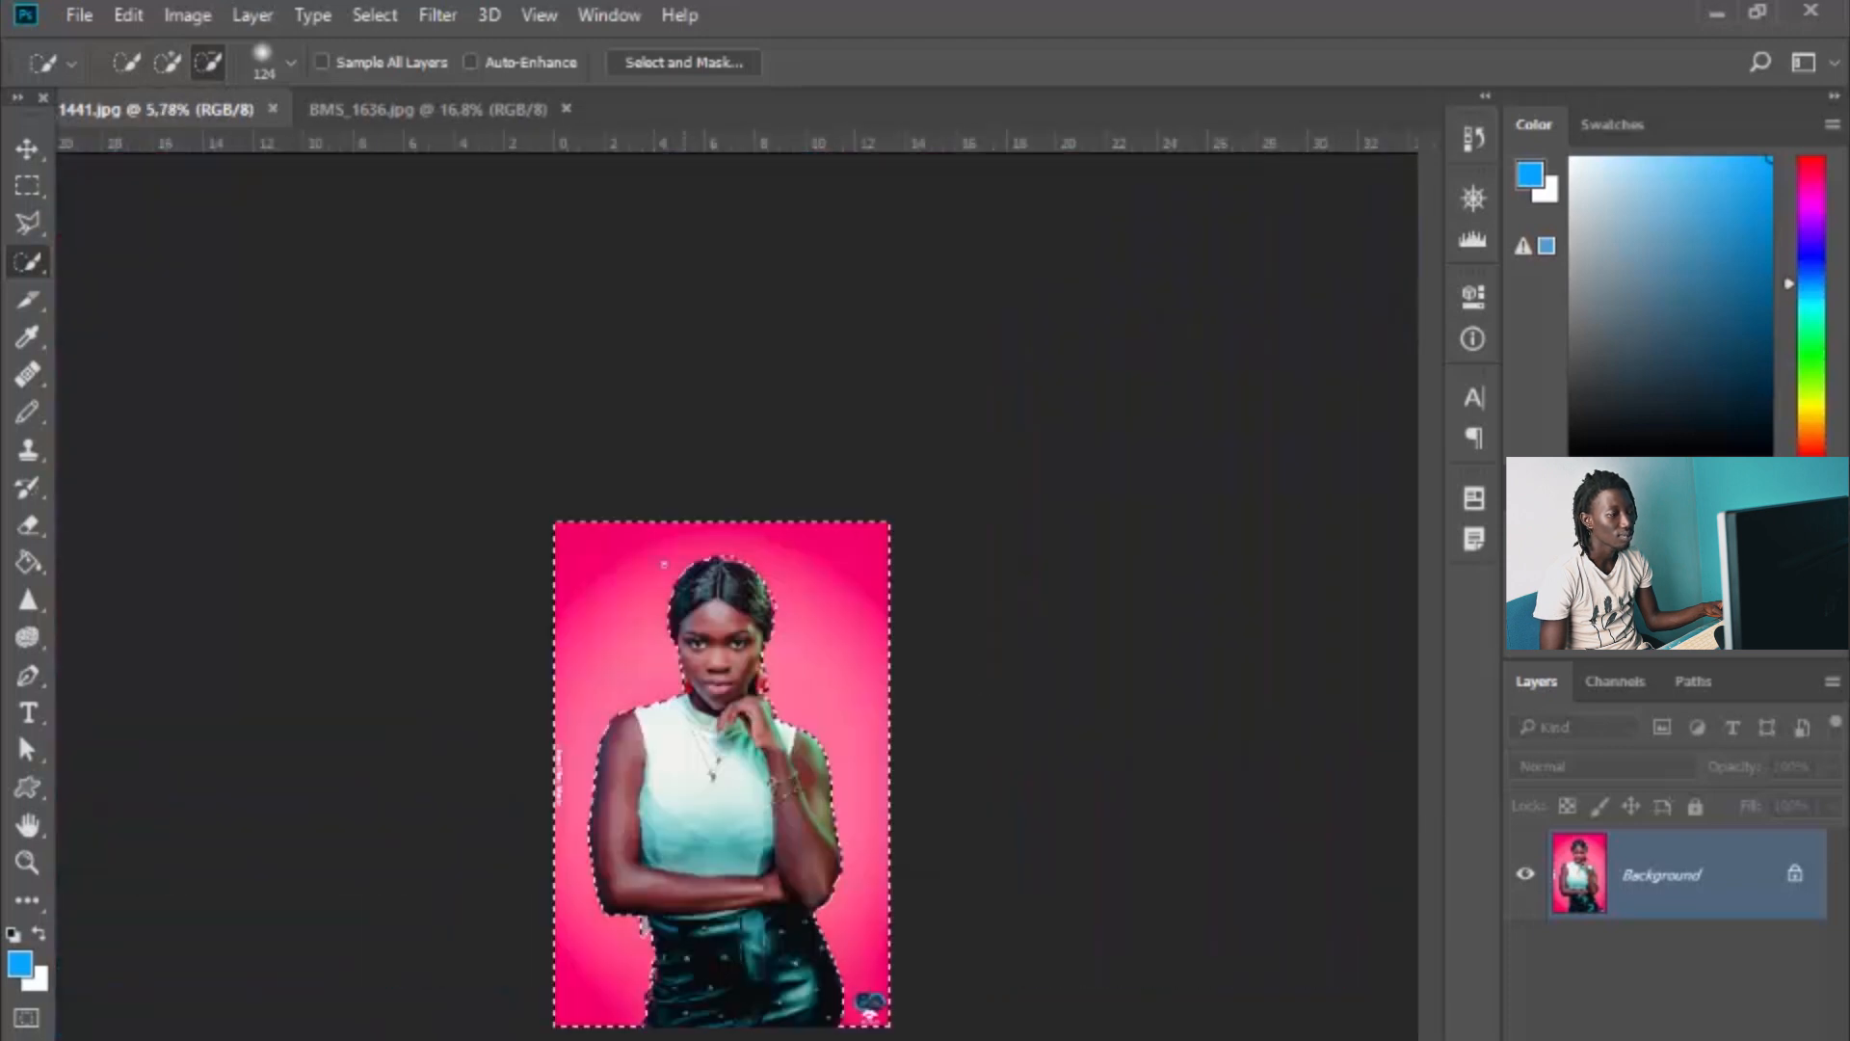
scroll(671, 624, up, 5)
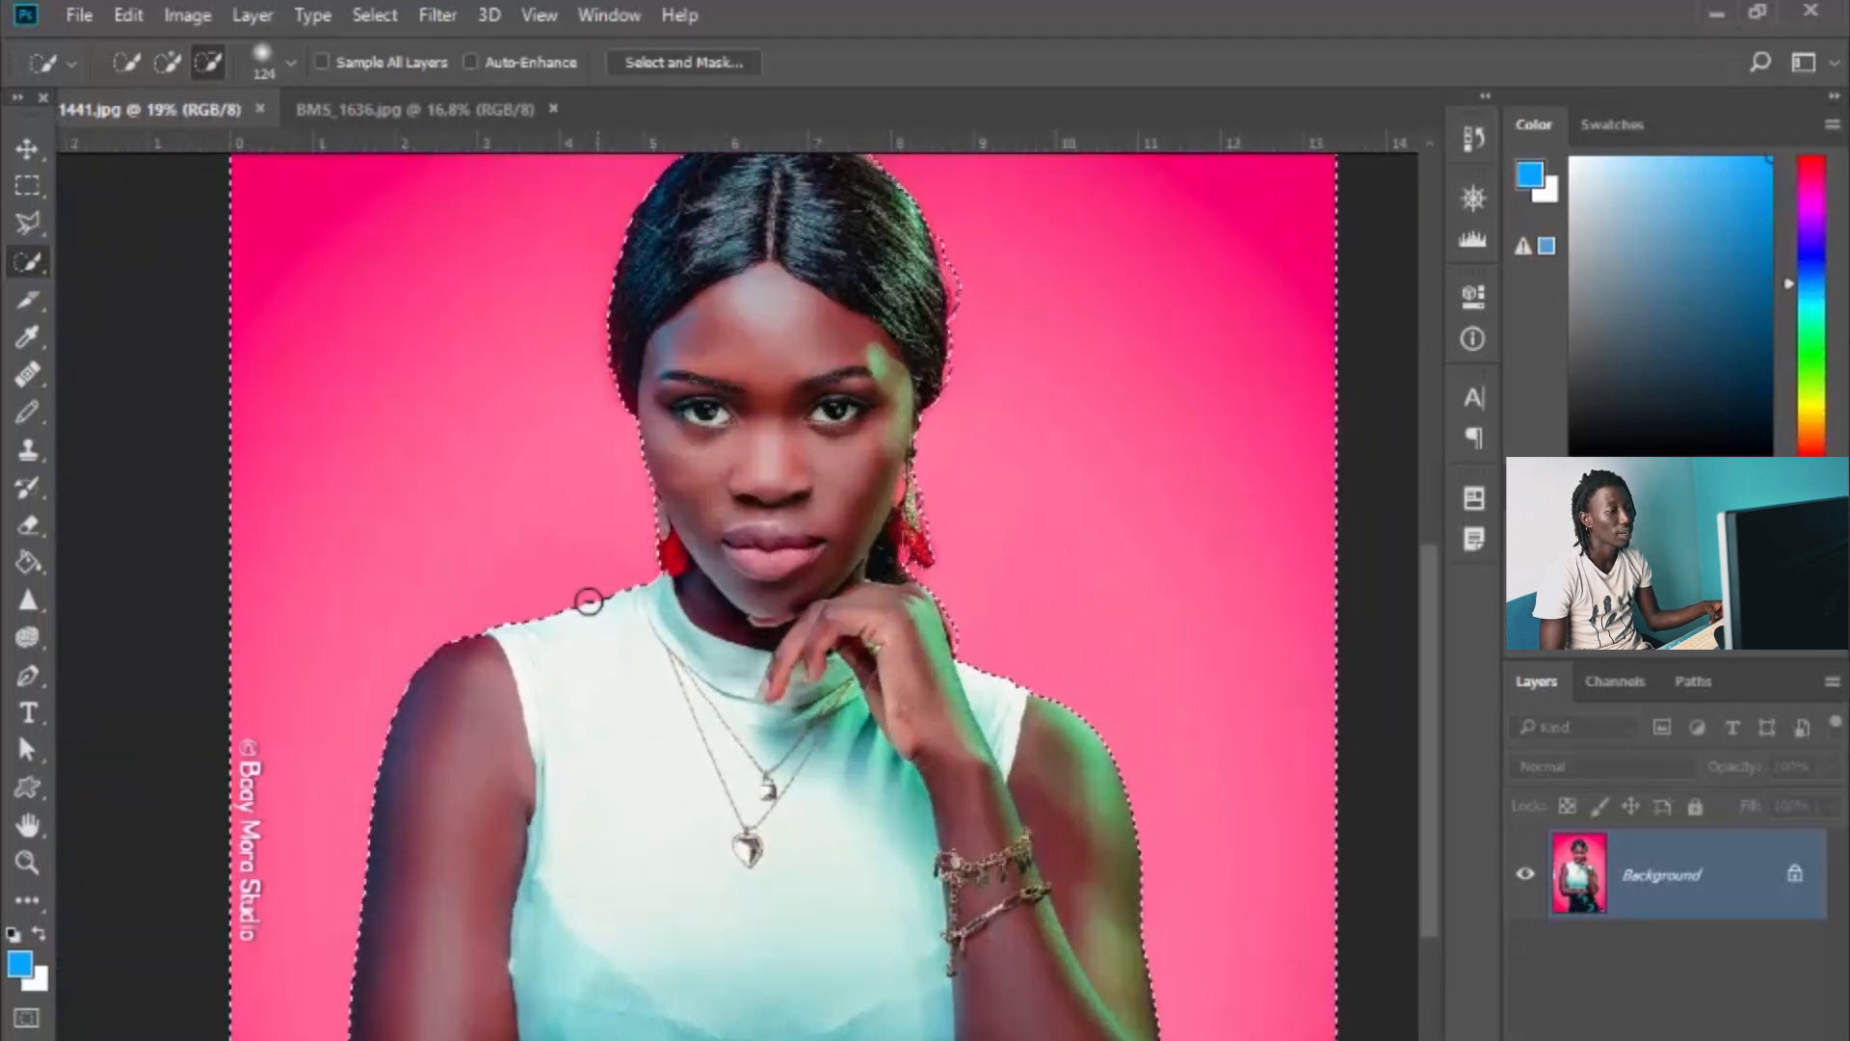
scroll(594, 617, down, 2)
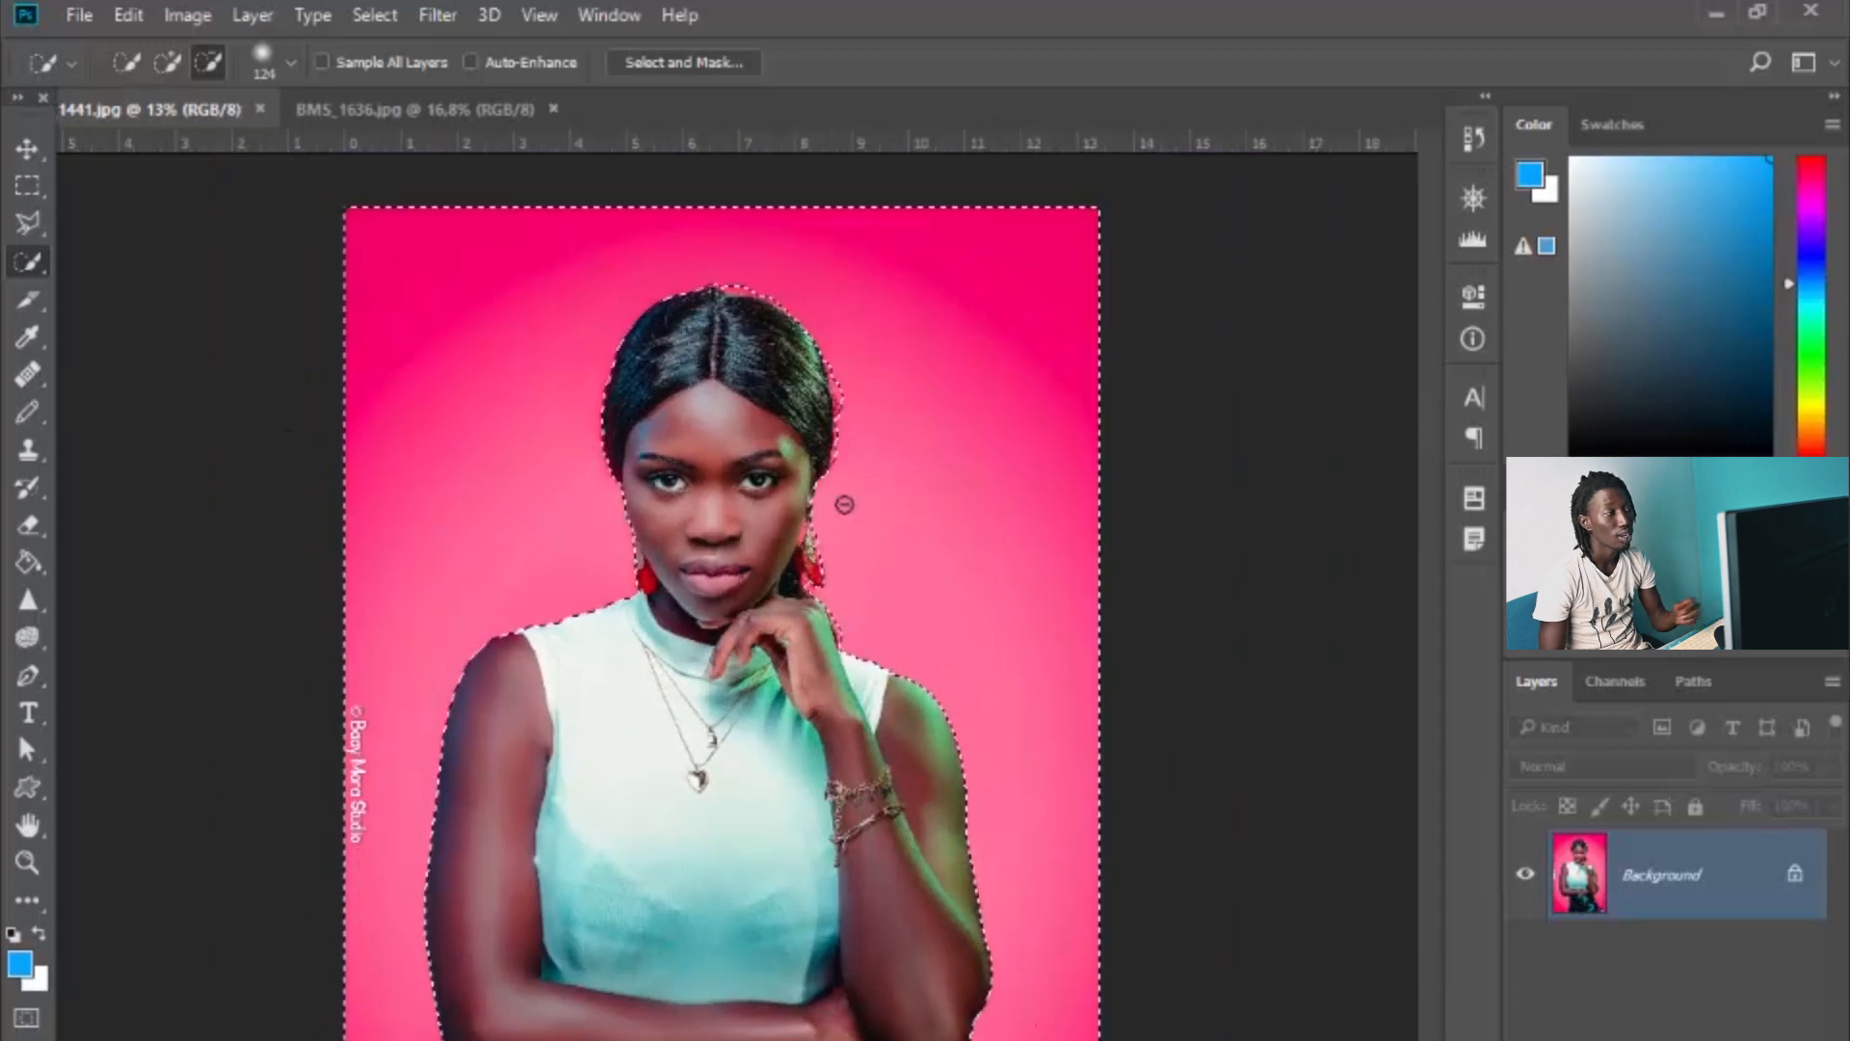
click(375, 14)
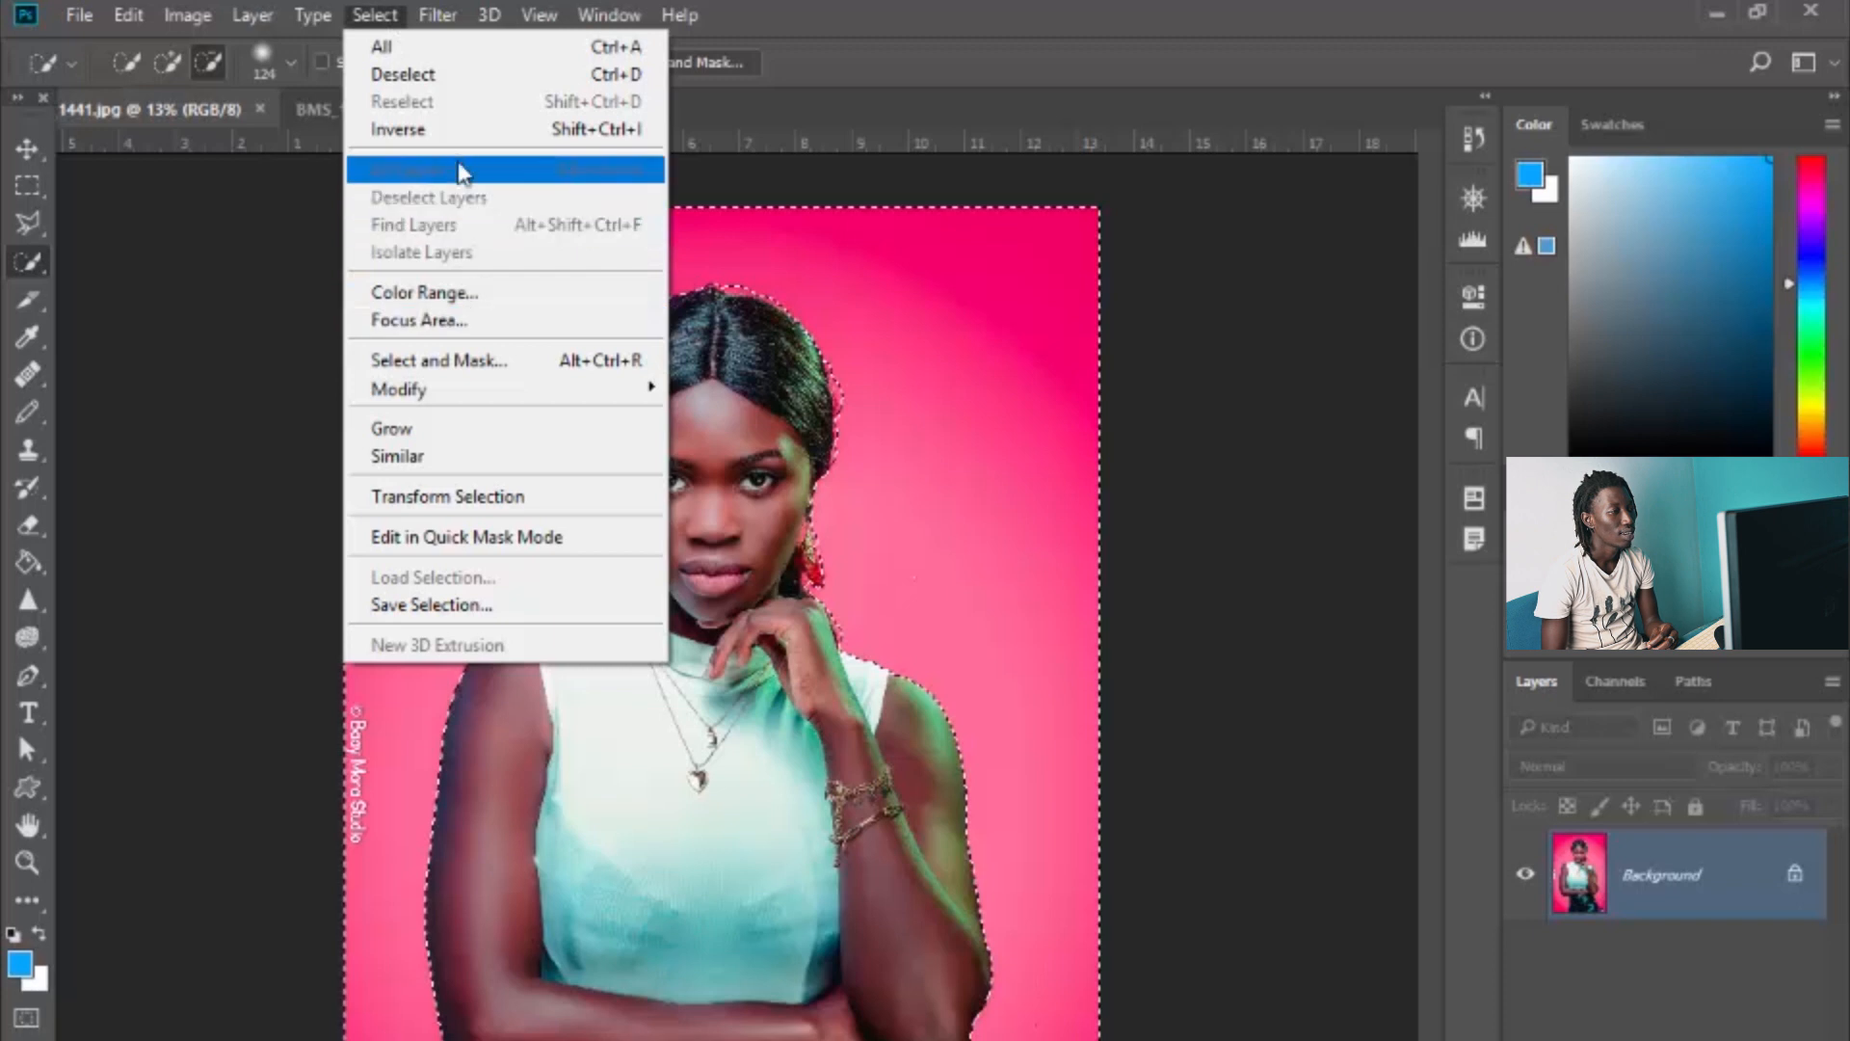
click(453, 129)
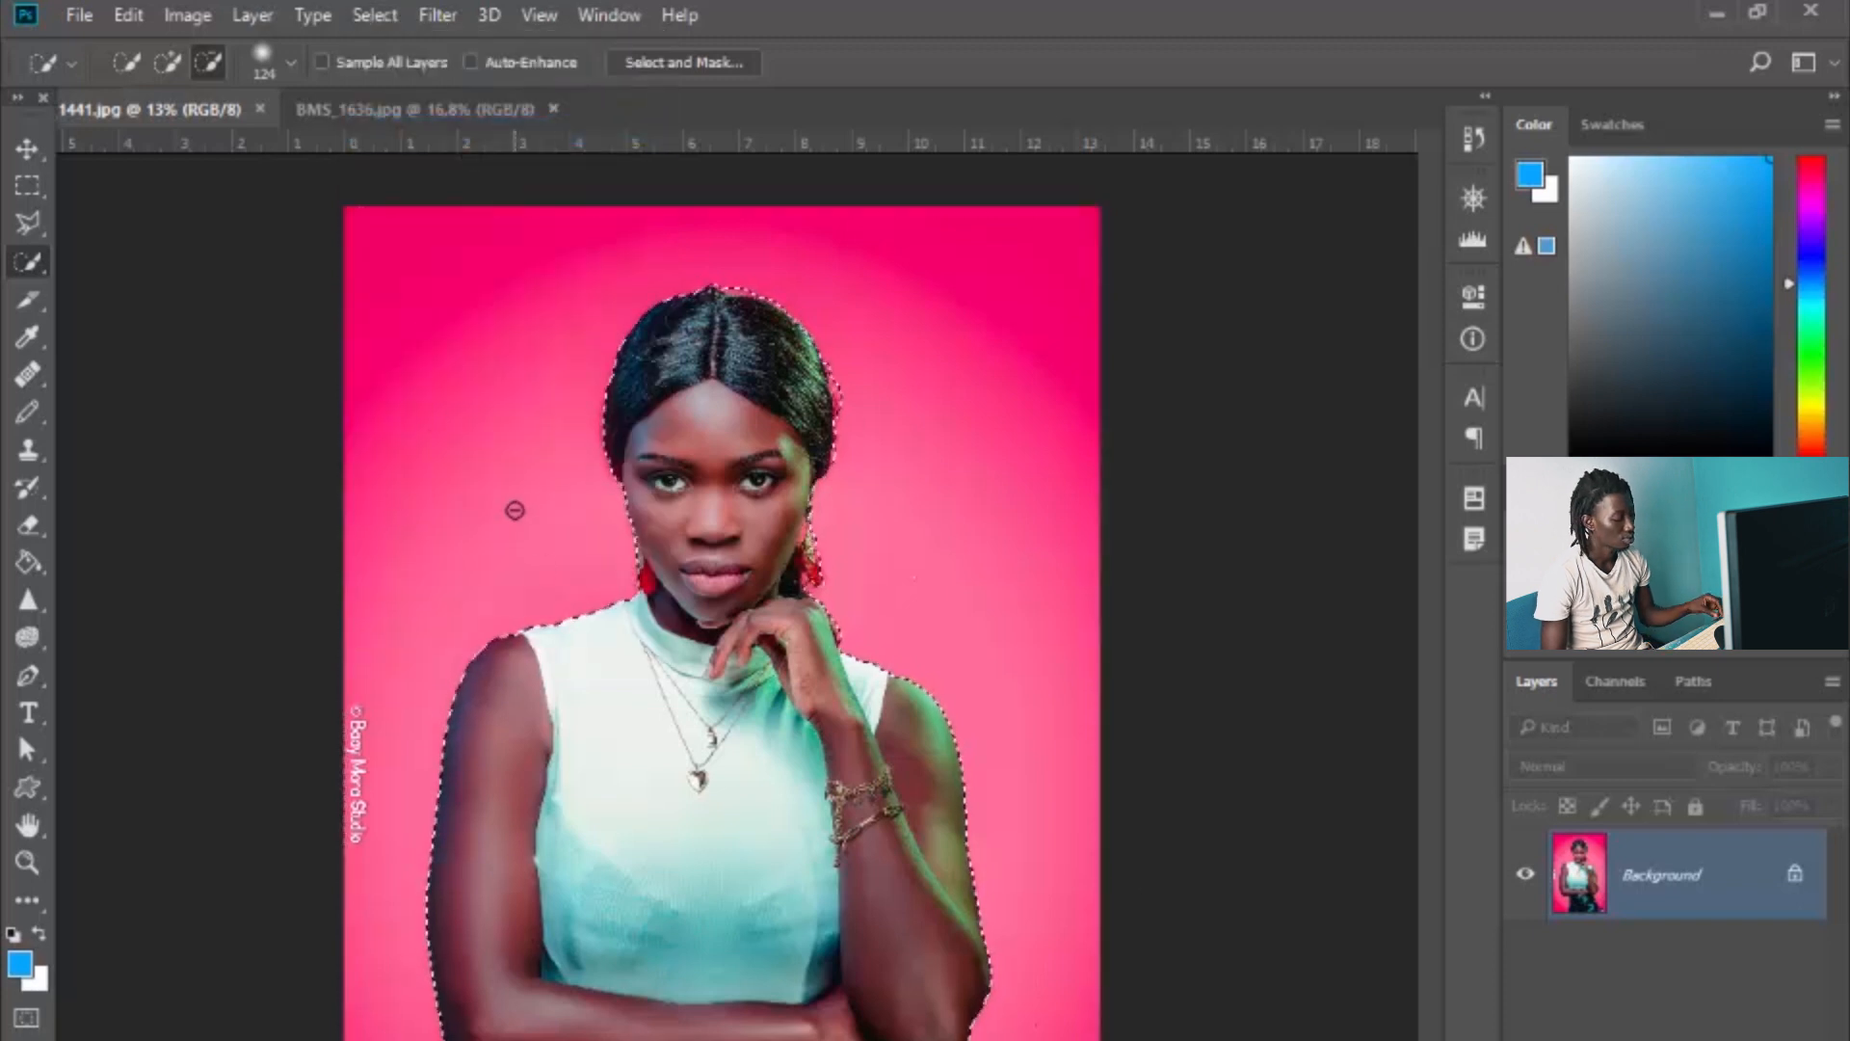
Step: Invert the selection to the background and back to the woman
key(ctrl+shift+i)
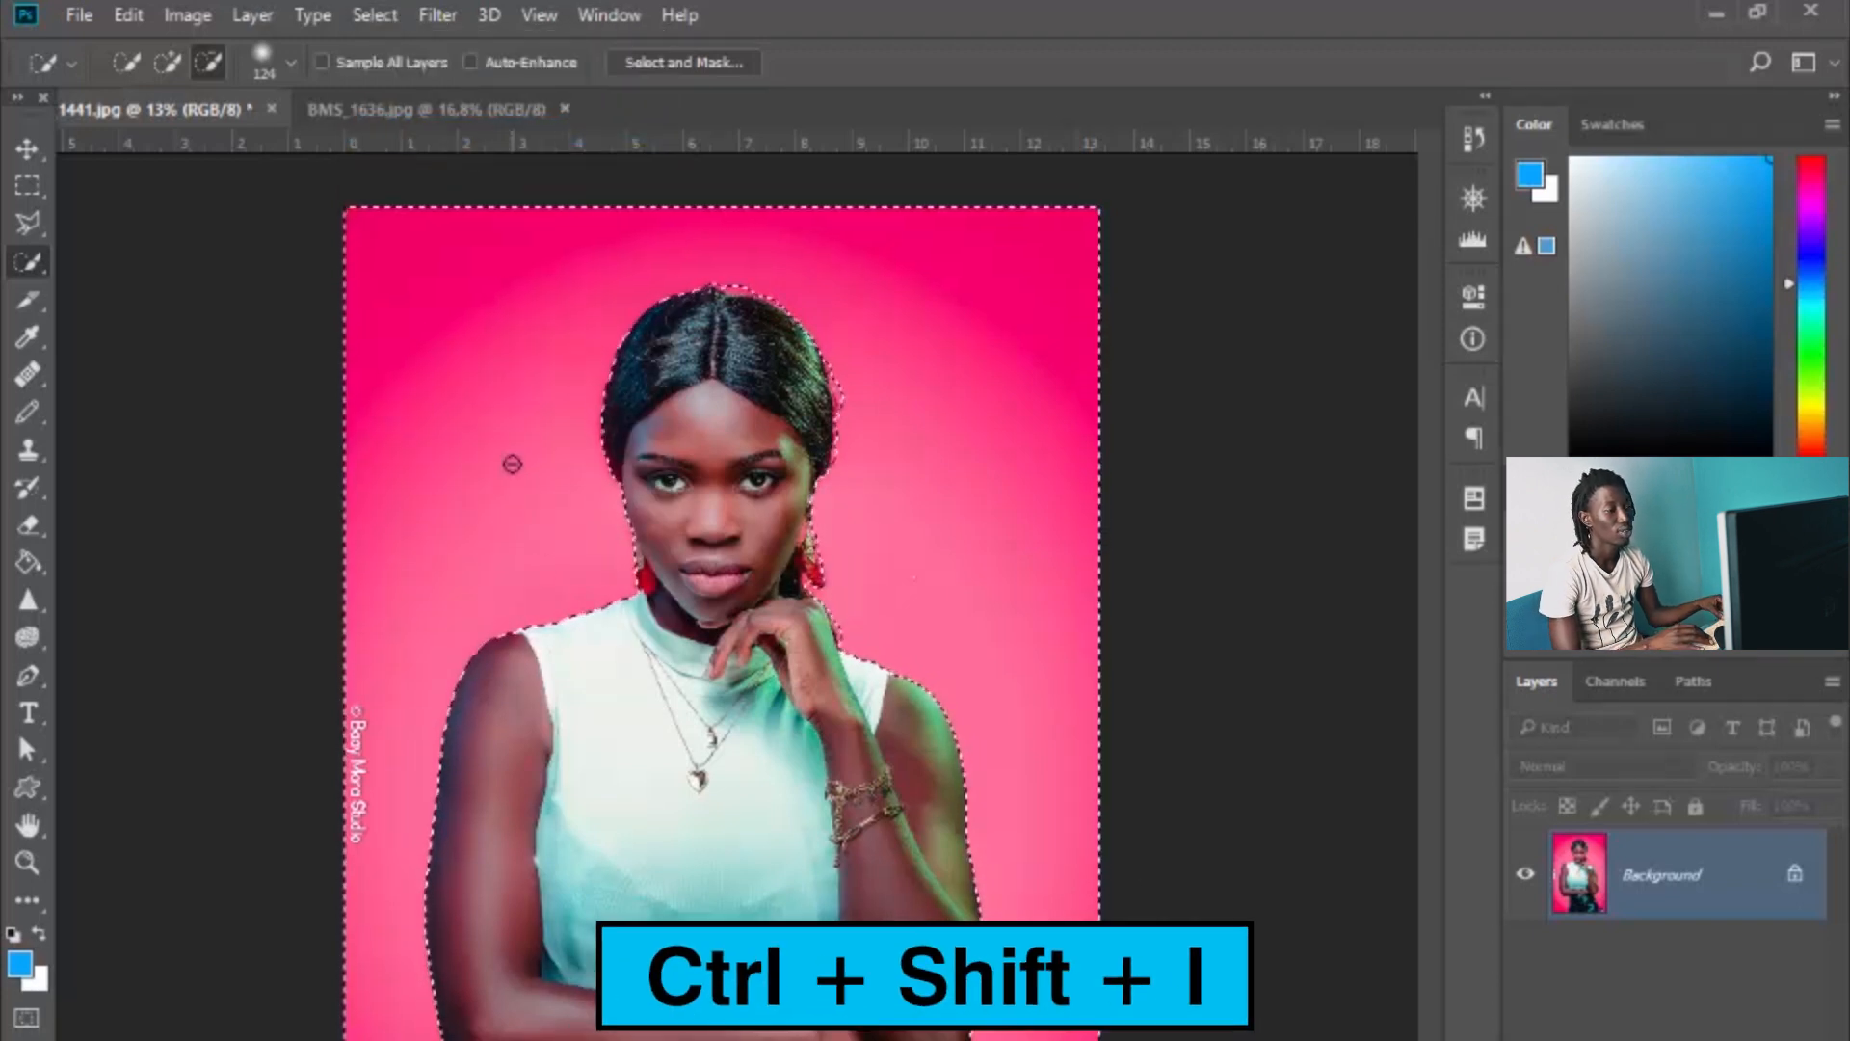
key(ctrl+shift+i)
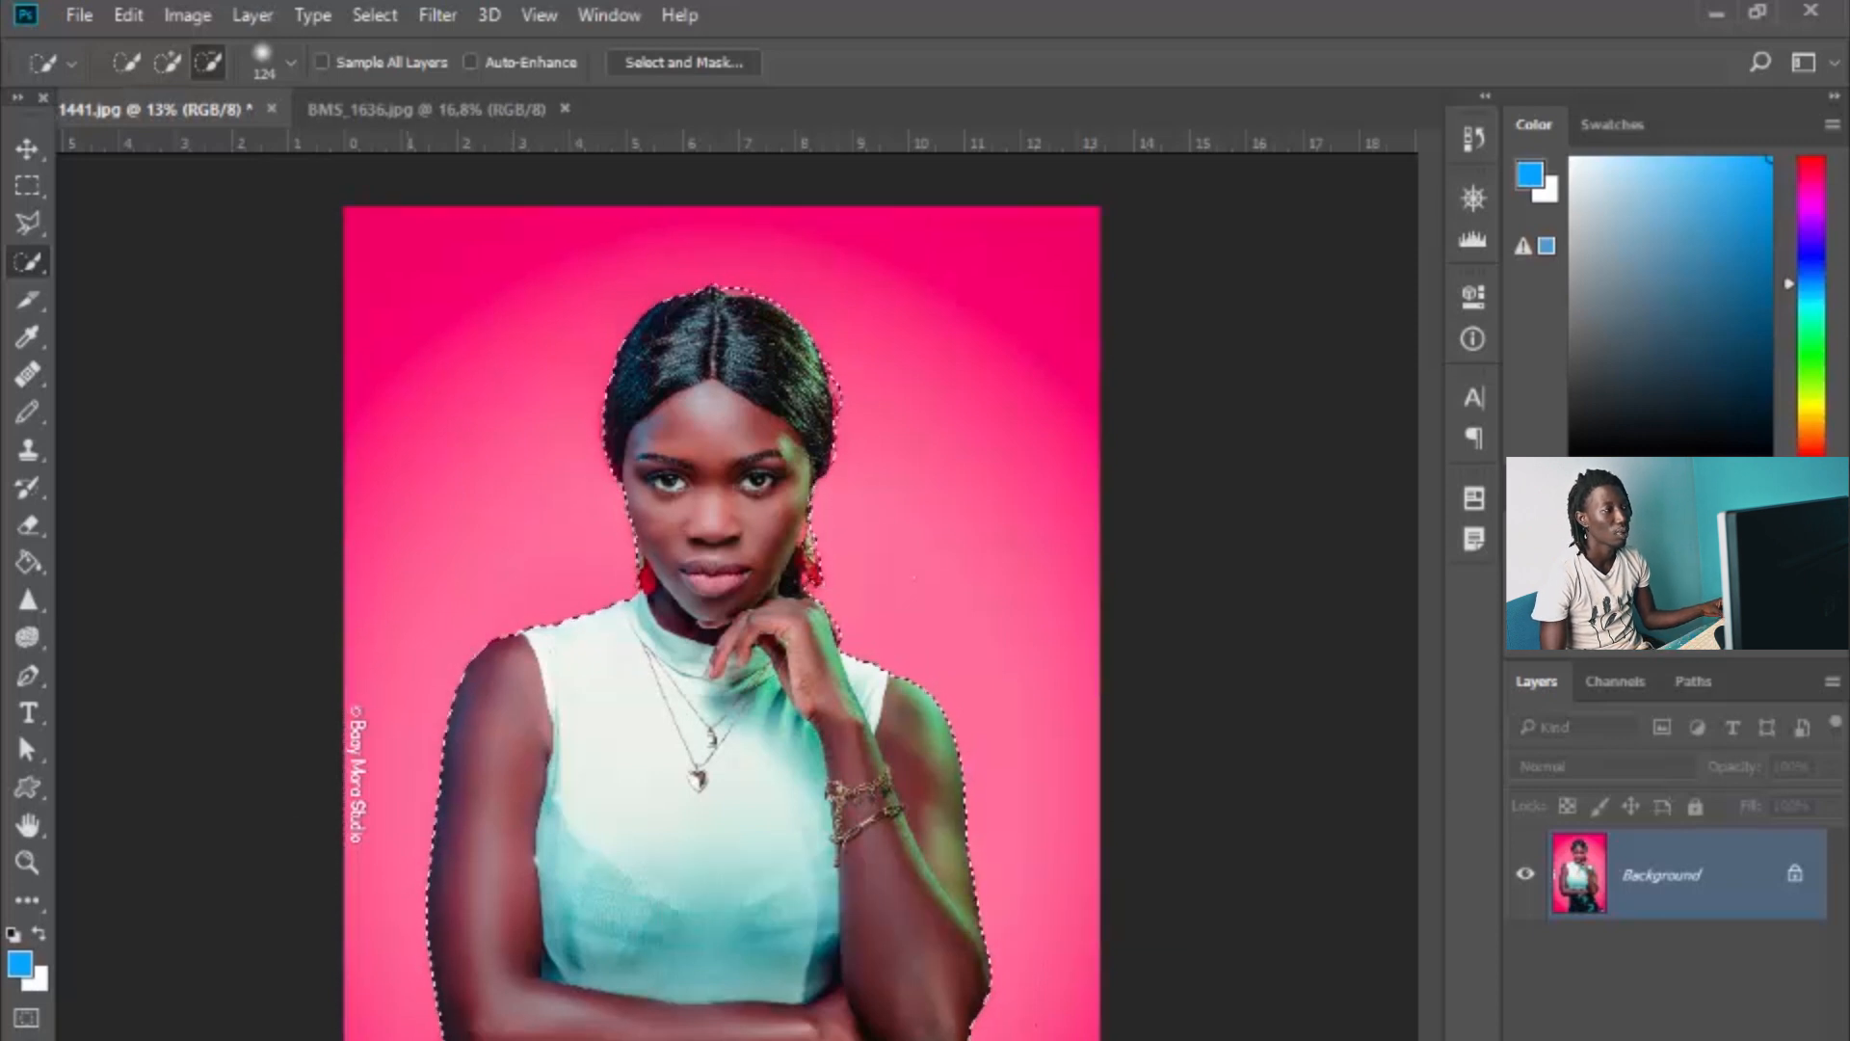
Step: Open the woman's selection in Select and Mask and set the view mode to On Layers
click(711, 68)
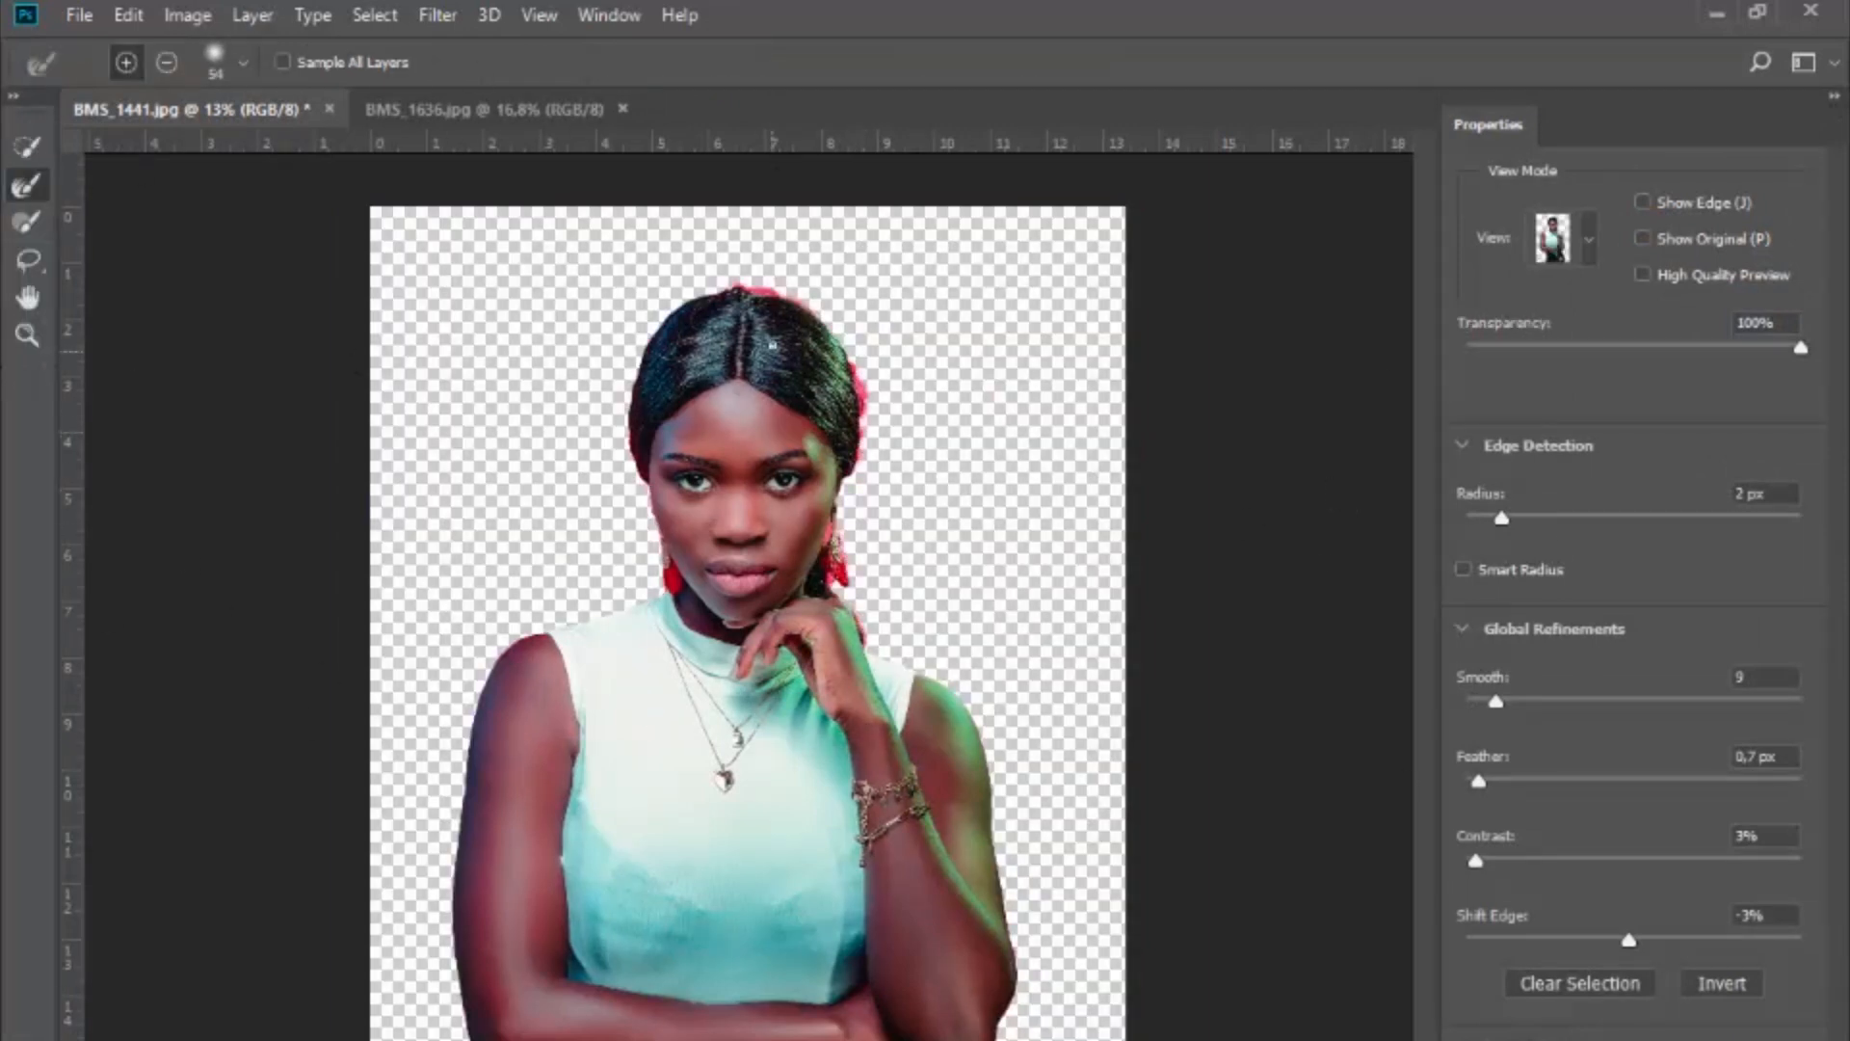
scroll(772, 344, up, 5)
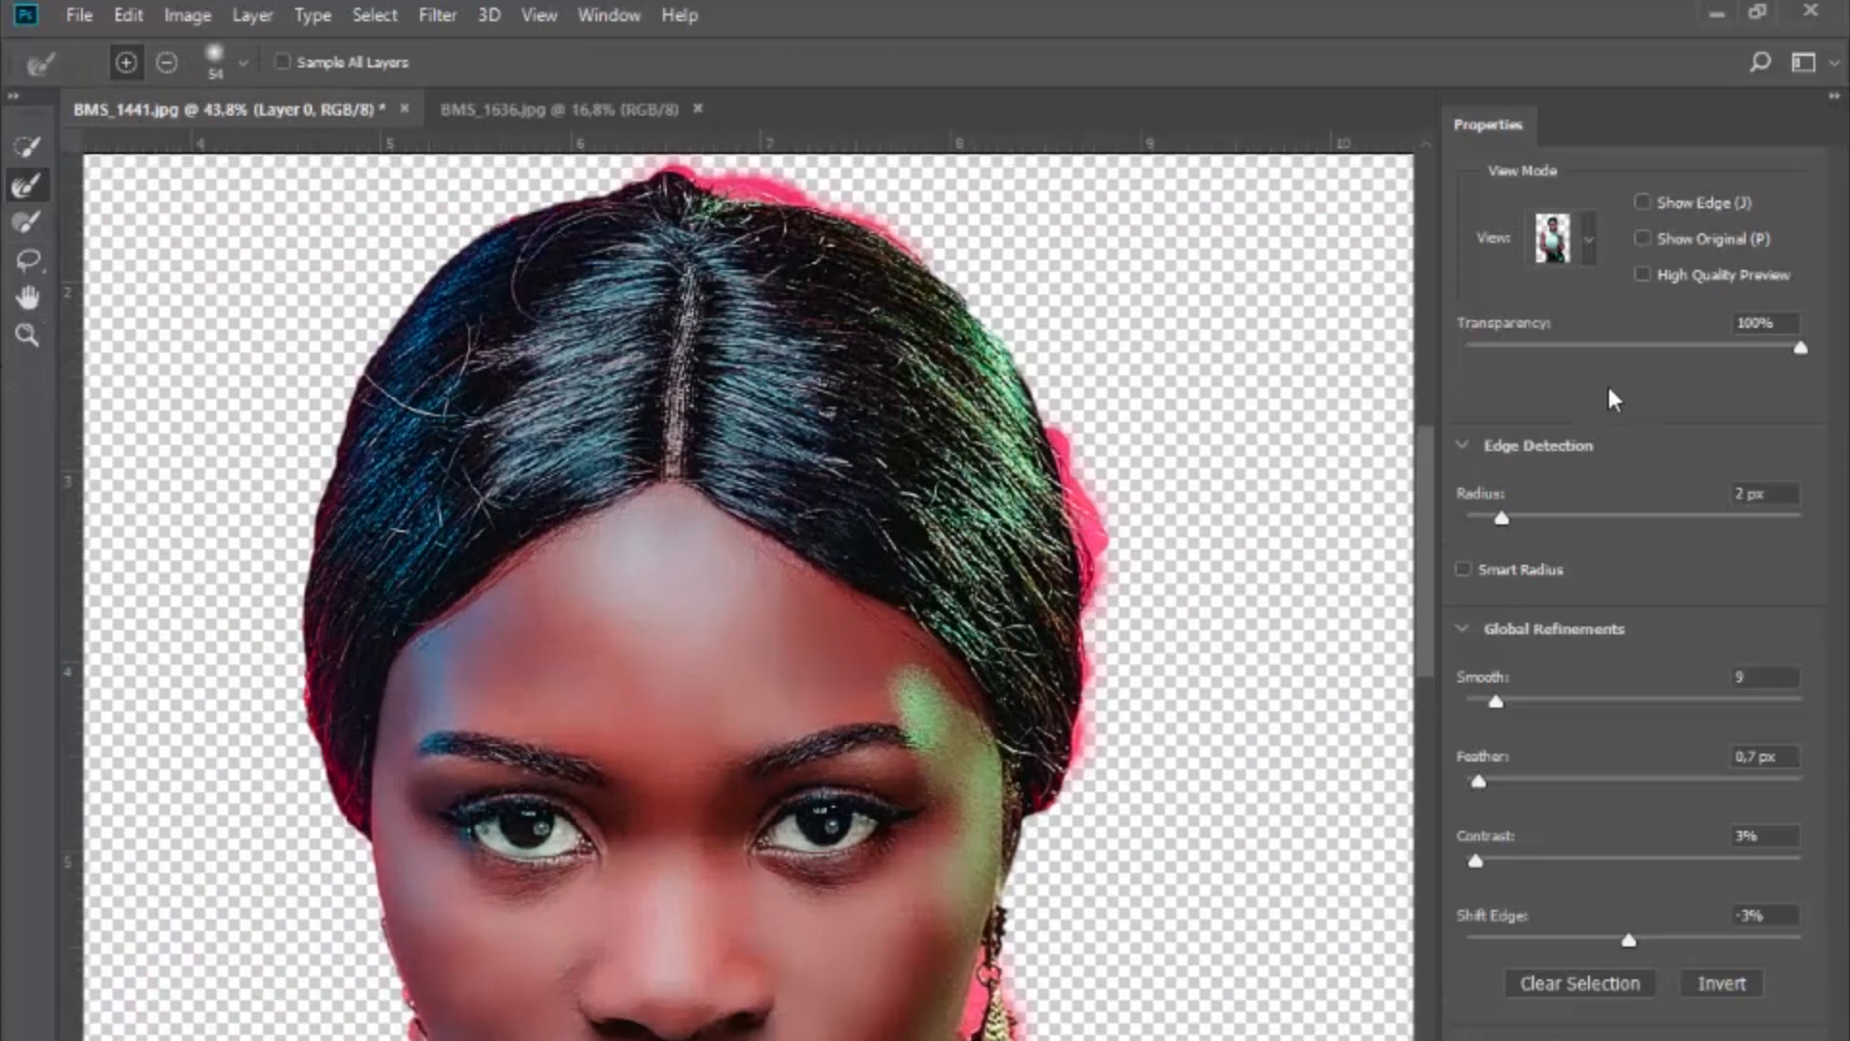
click(1585, 229)
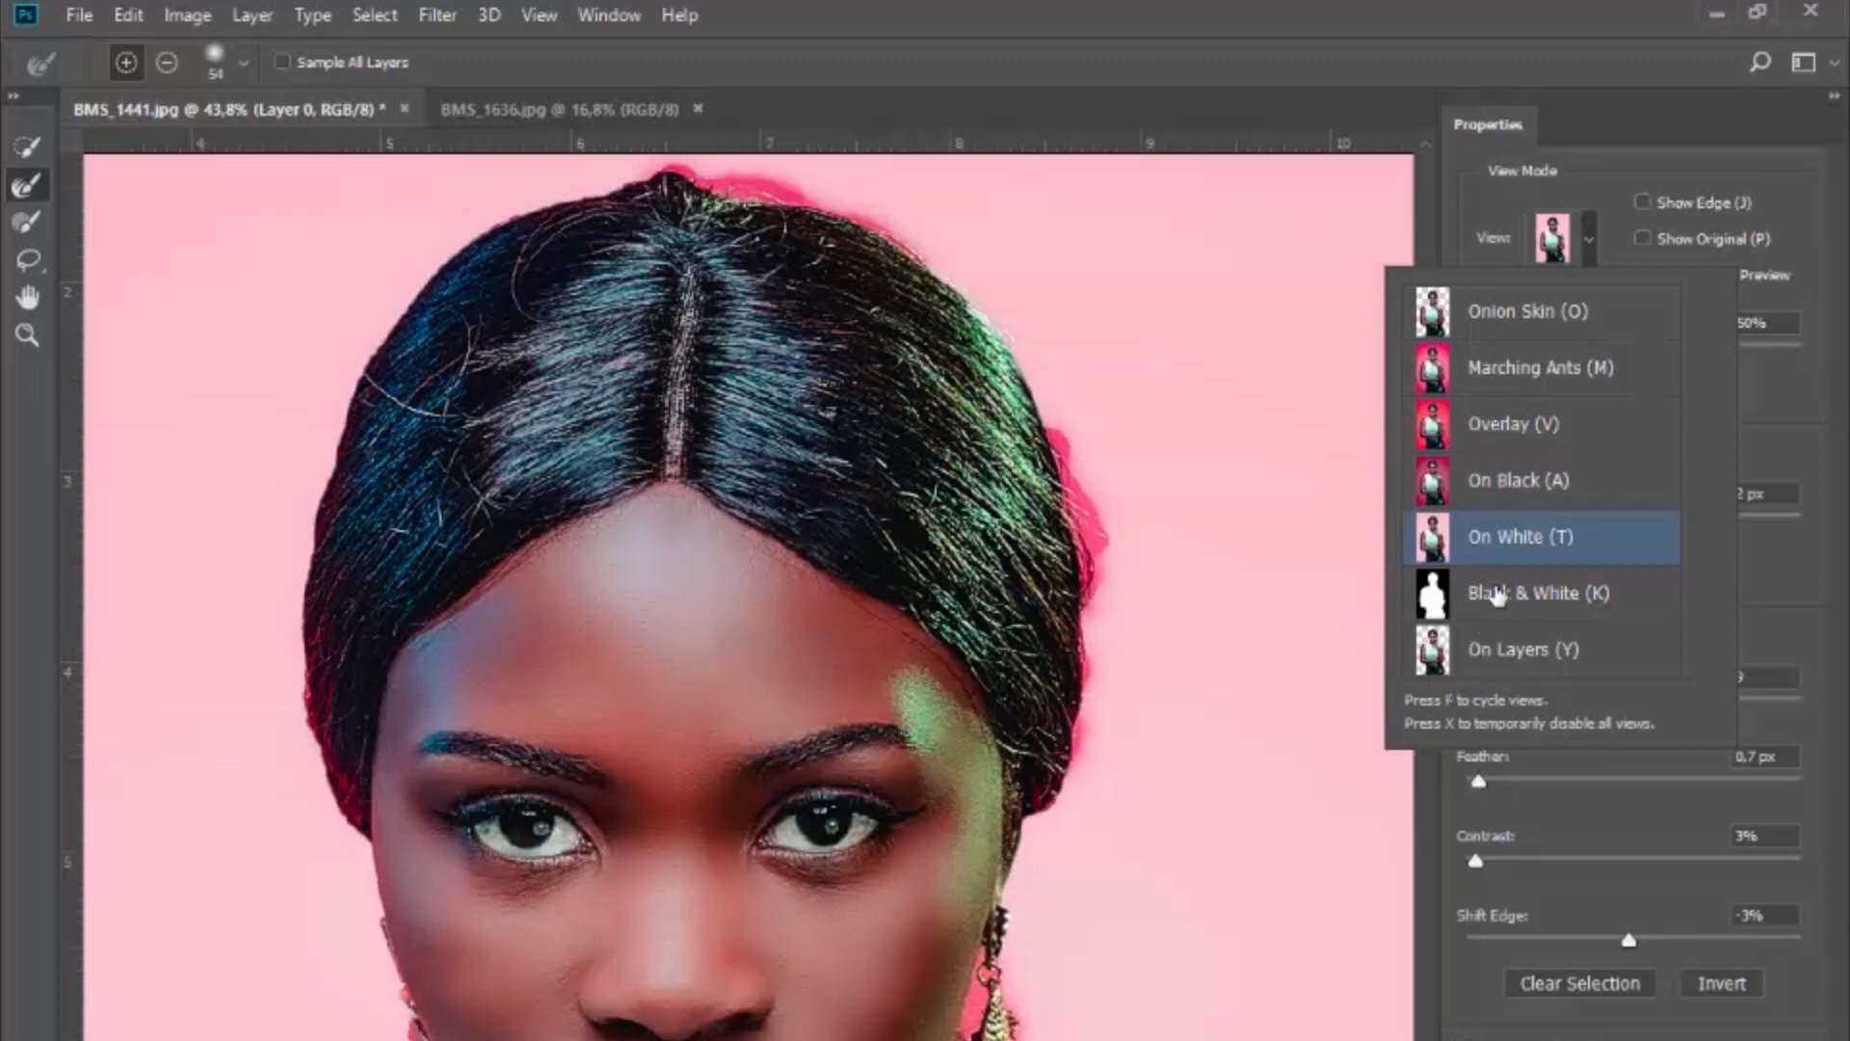
key(ctrl+minus)
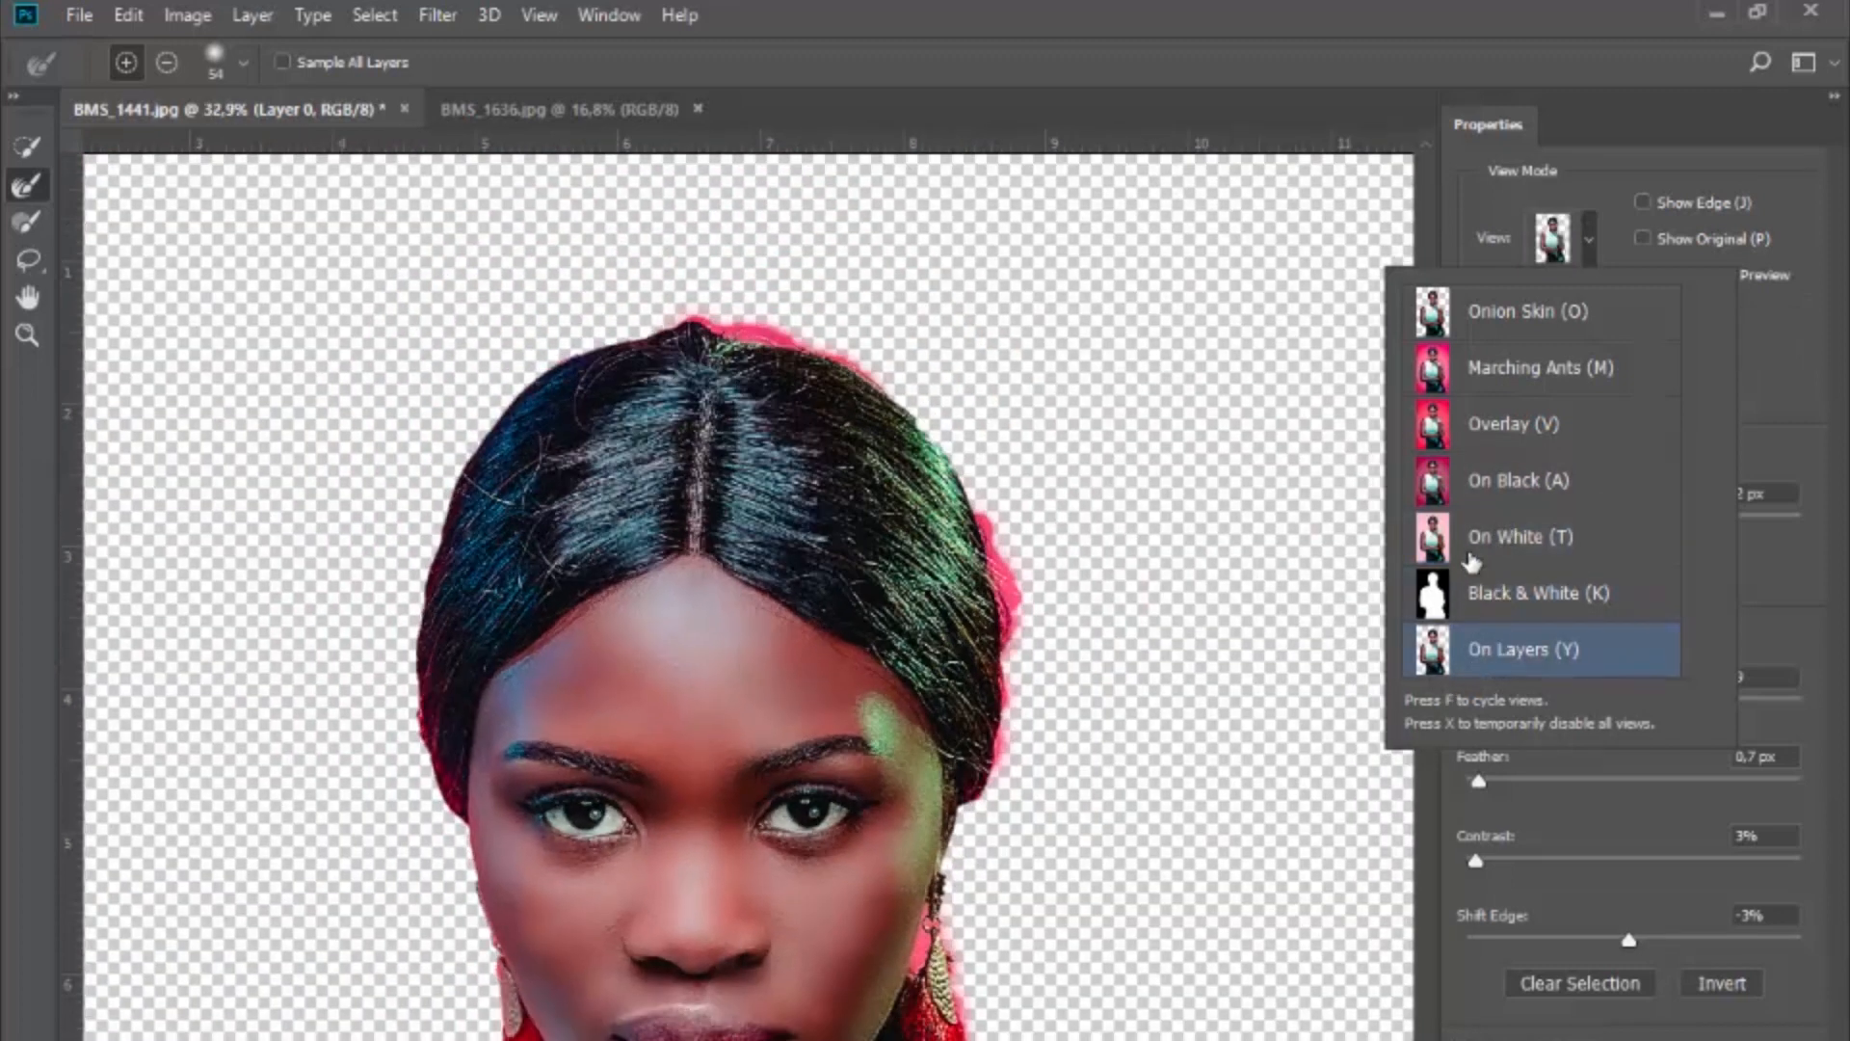
scroll(564, 747, up, 1)
click(1460, 214)
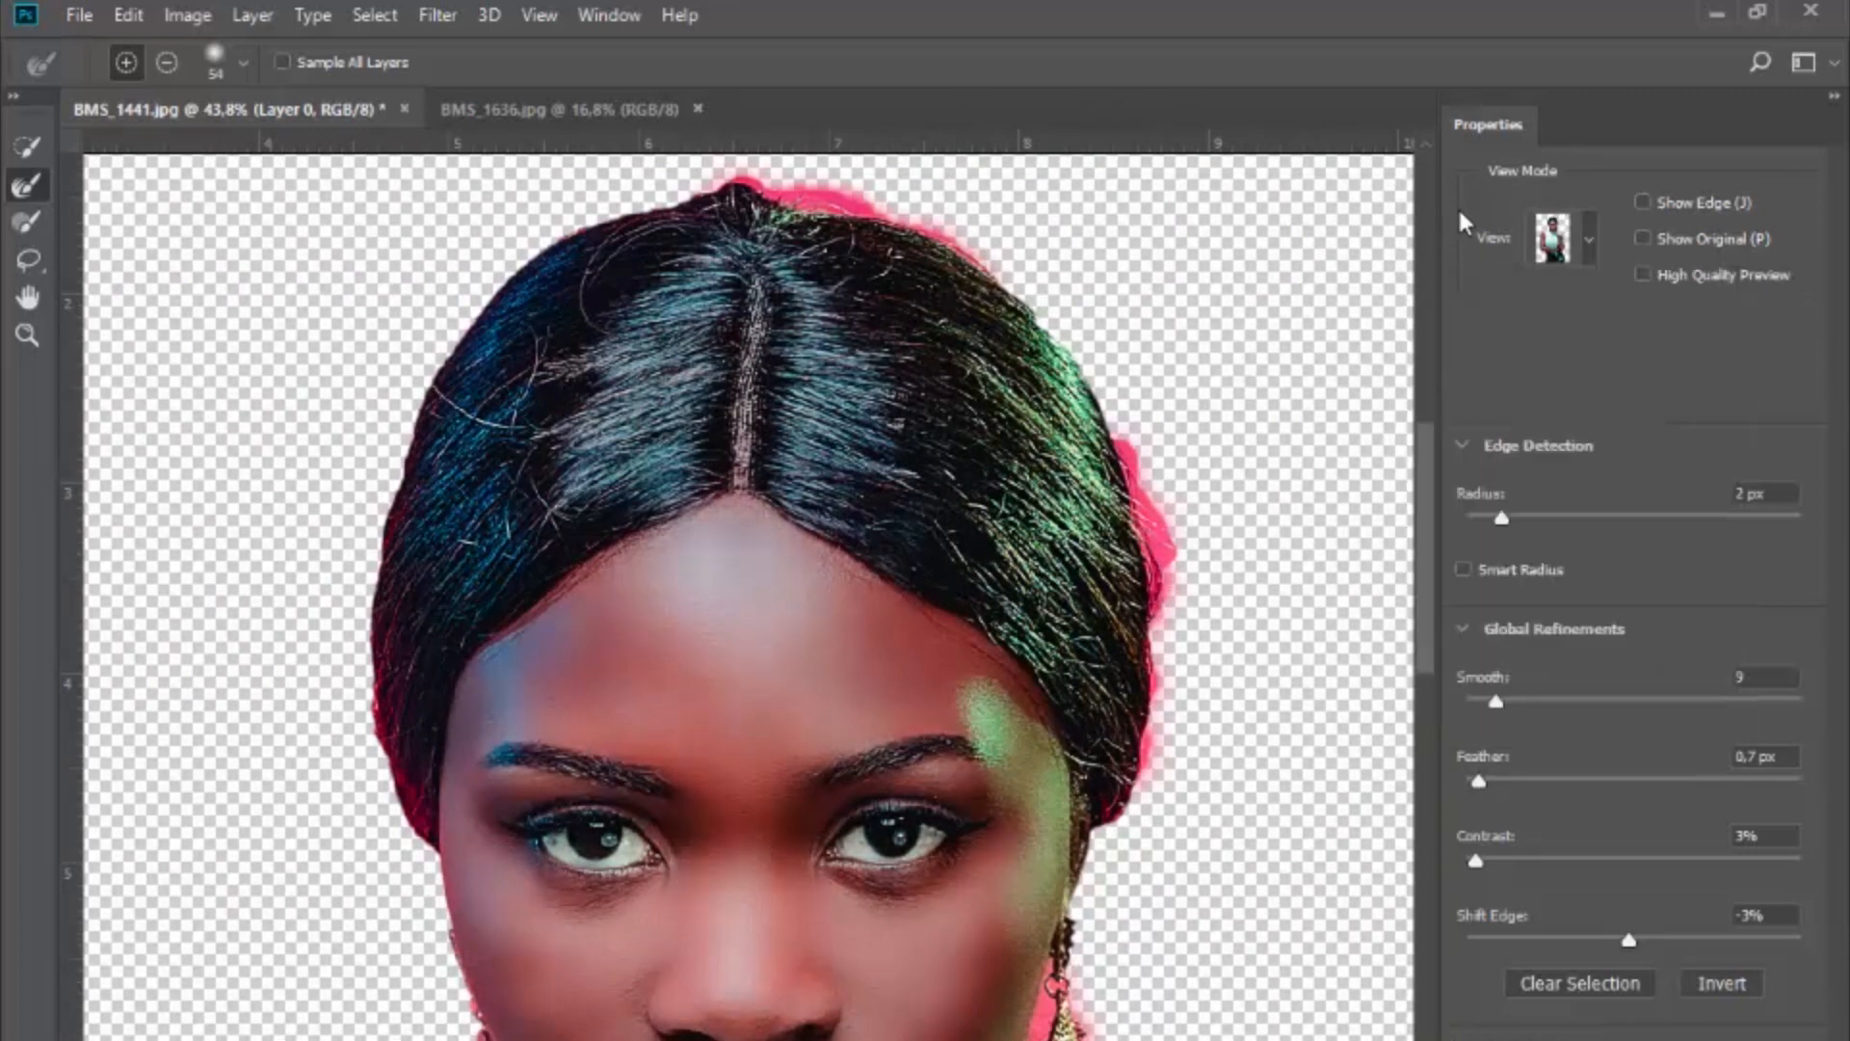
Step: Set the edge detection radius to 3 px, the feather to 1.3 px and the shift edge to -6%
drag(1488, 525, 1508, 515)
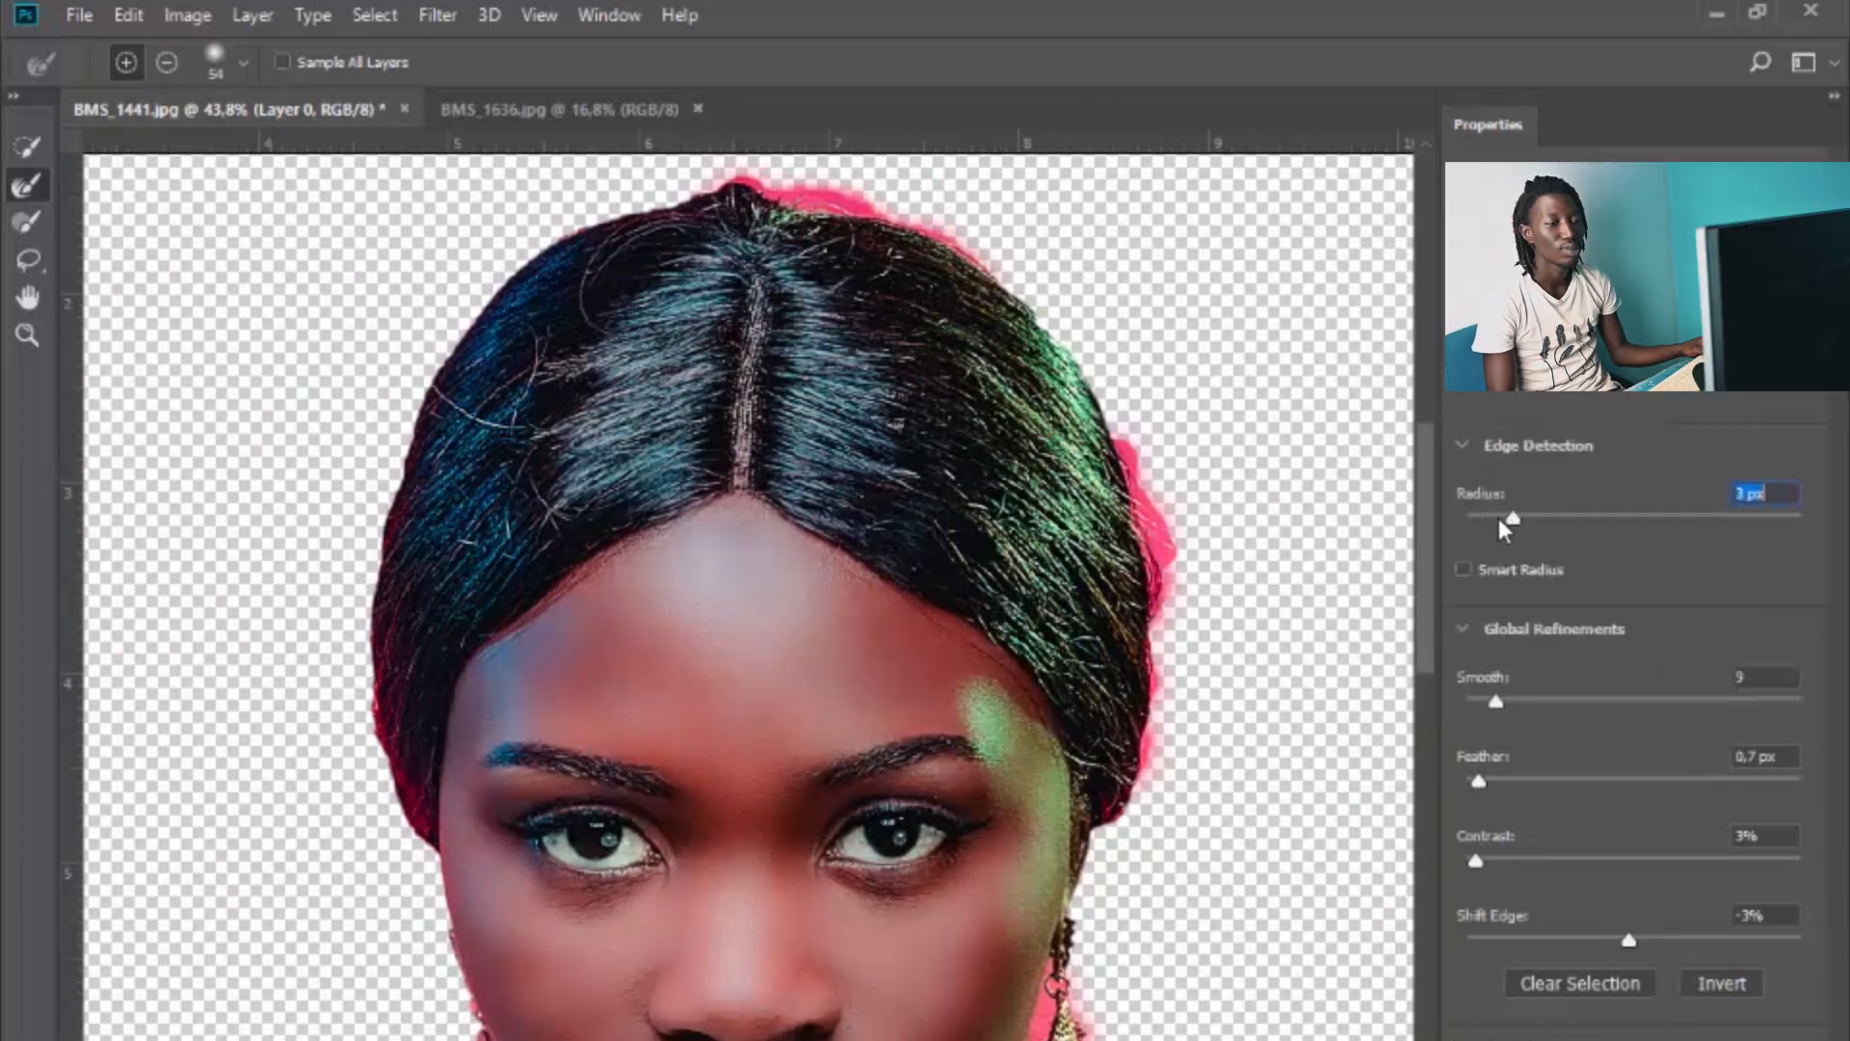
drag(1629, 518, 1692, 513)
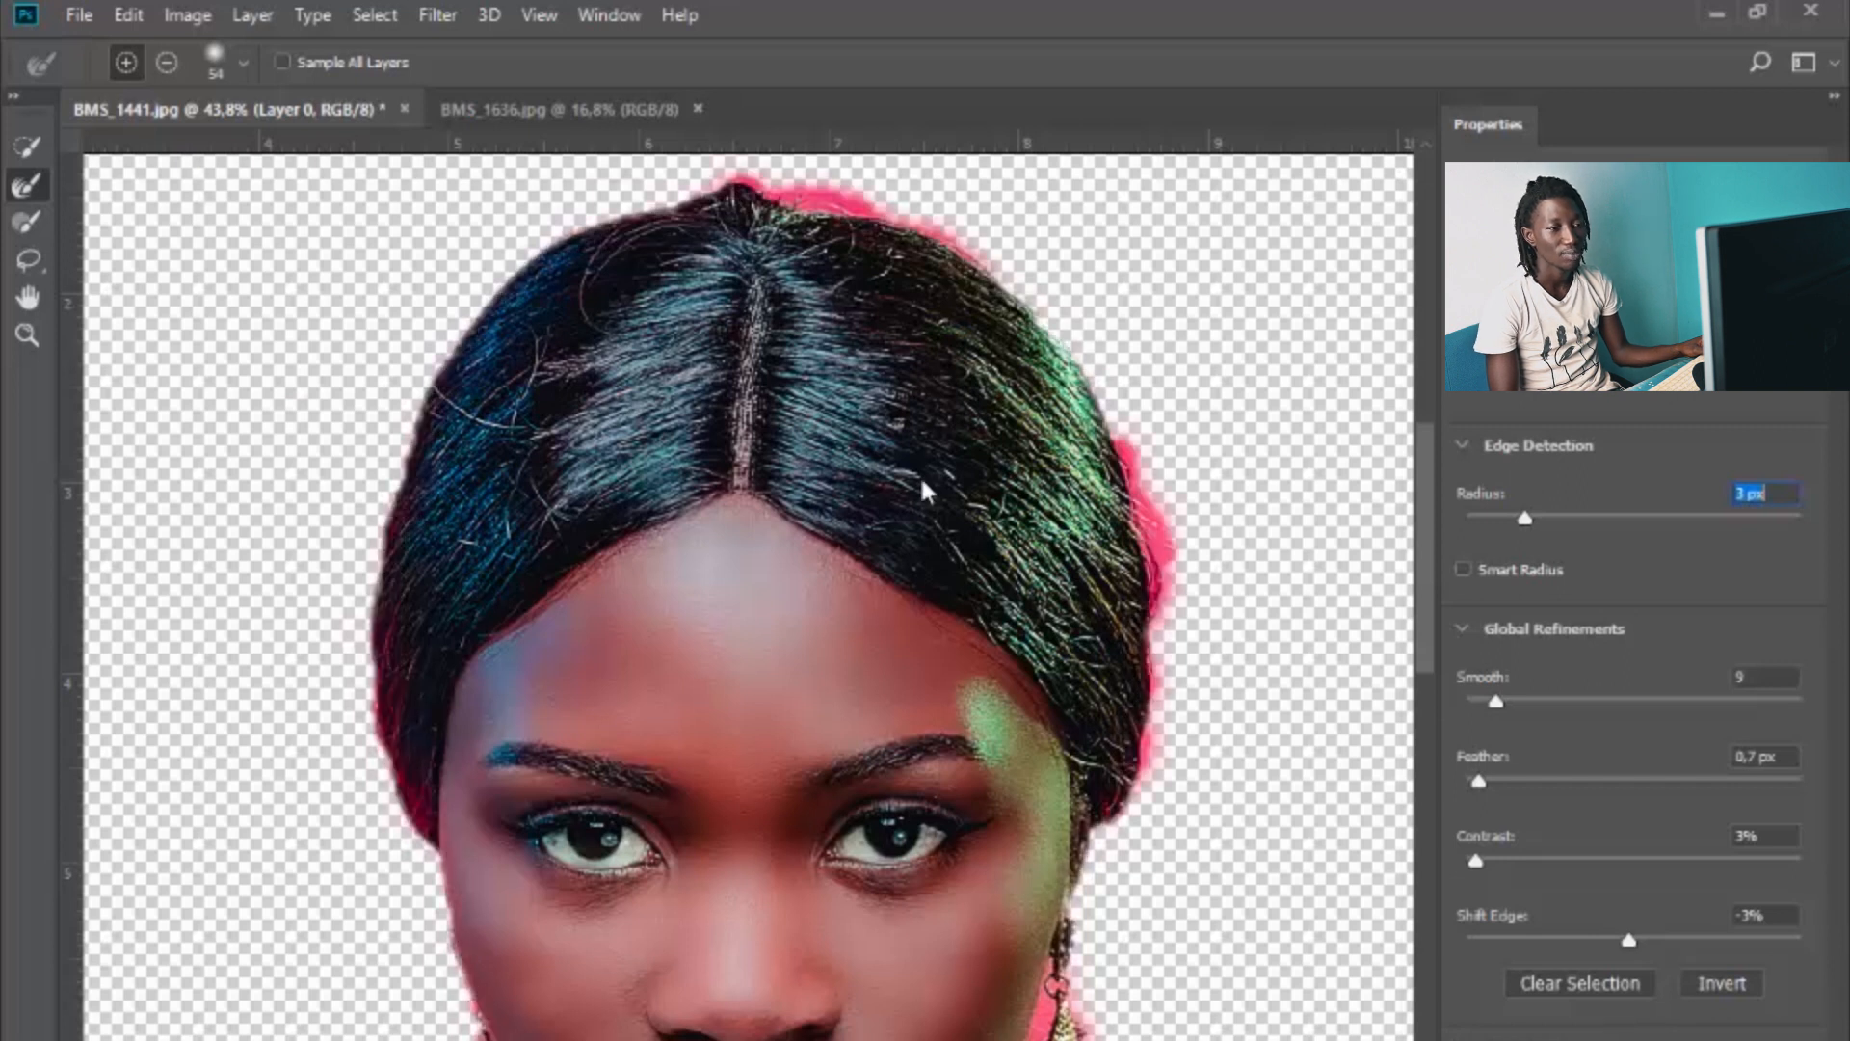
mouse_move(1461, 703)
mouse_down()
mouse_move(1507, 710)
mouse_move(1494, 702)
mouse_up()
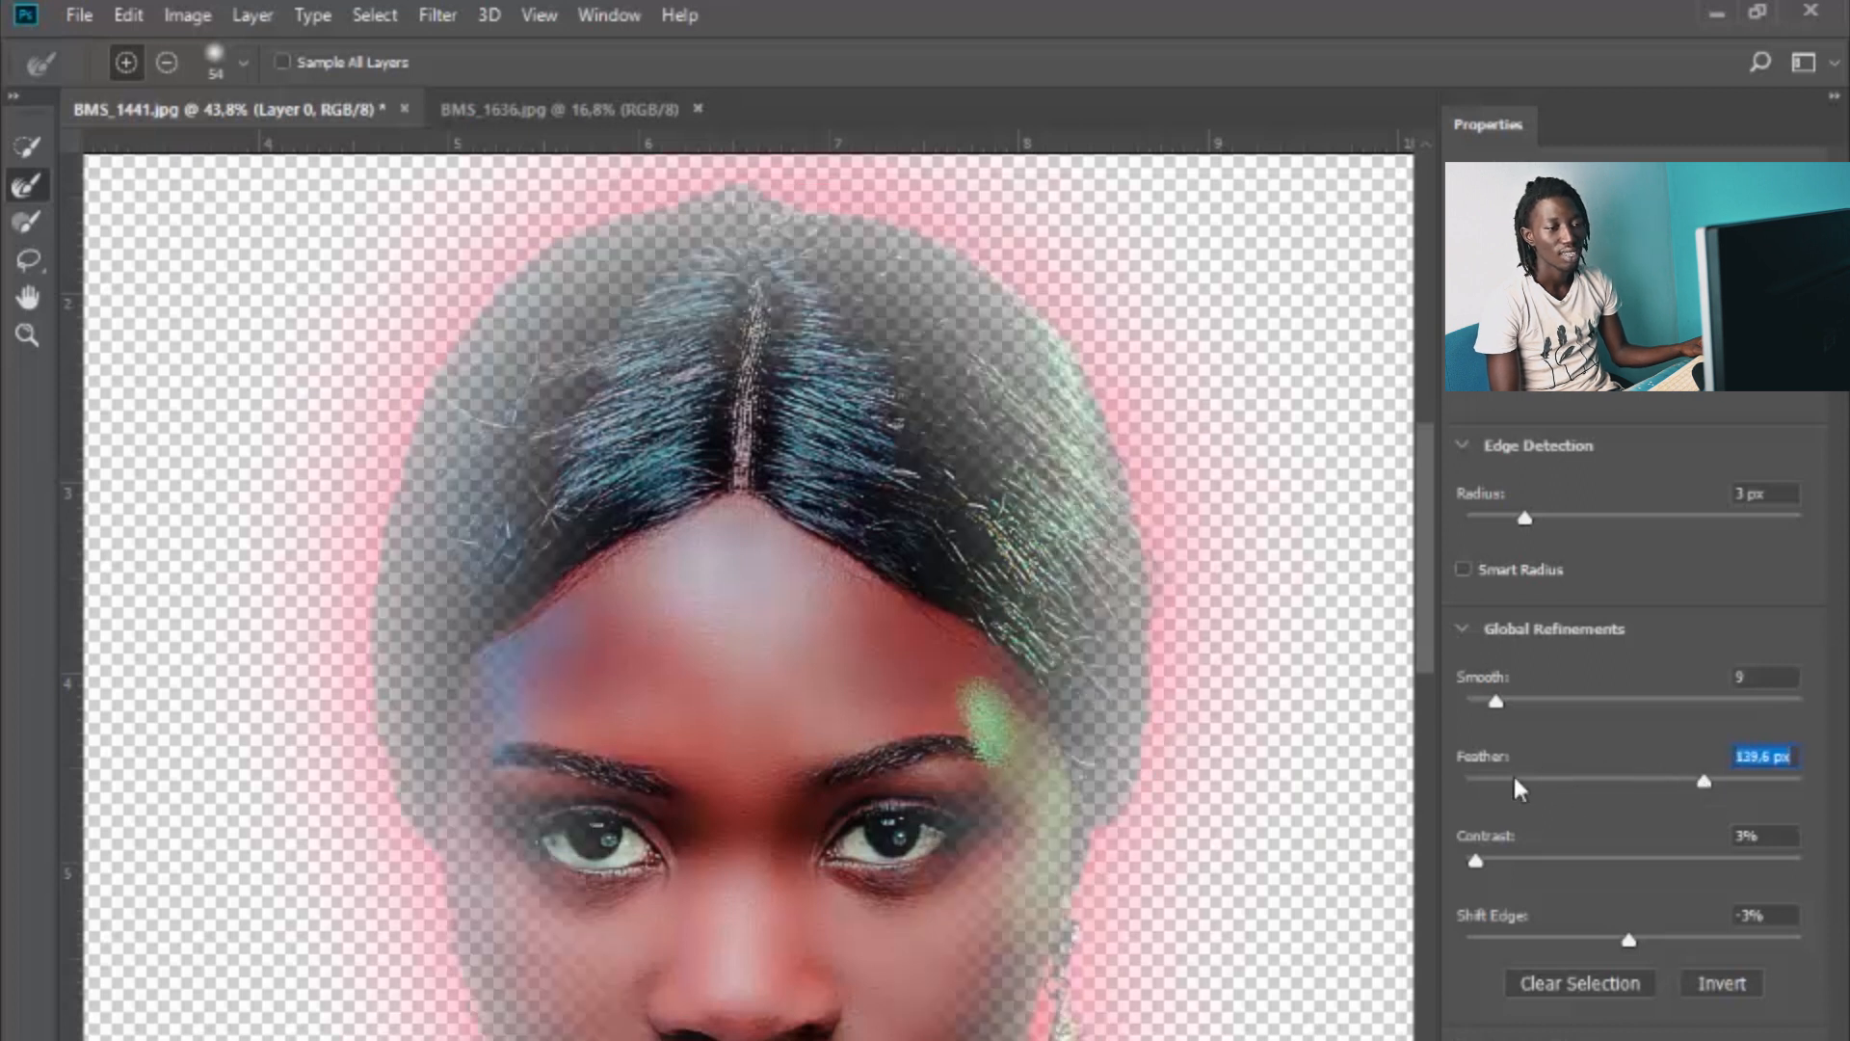
drag(1507, 785, 1490, 781)
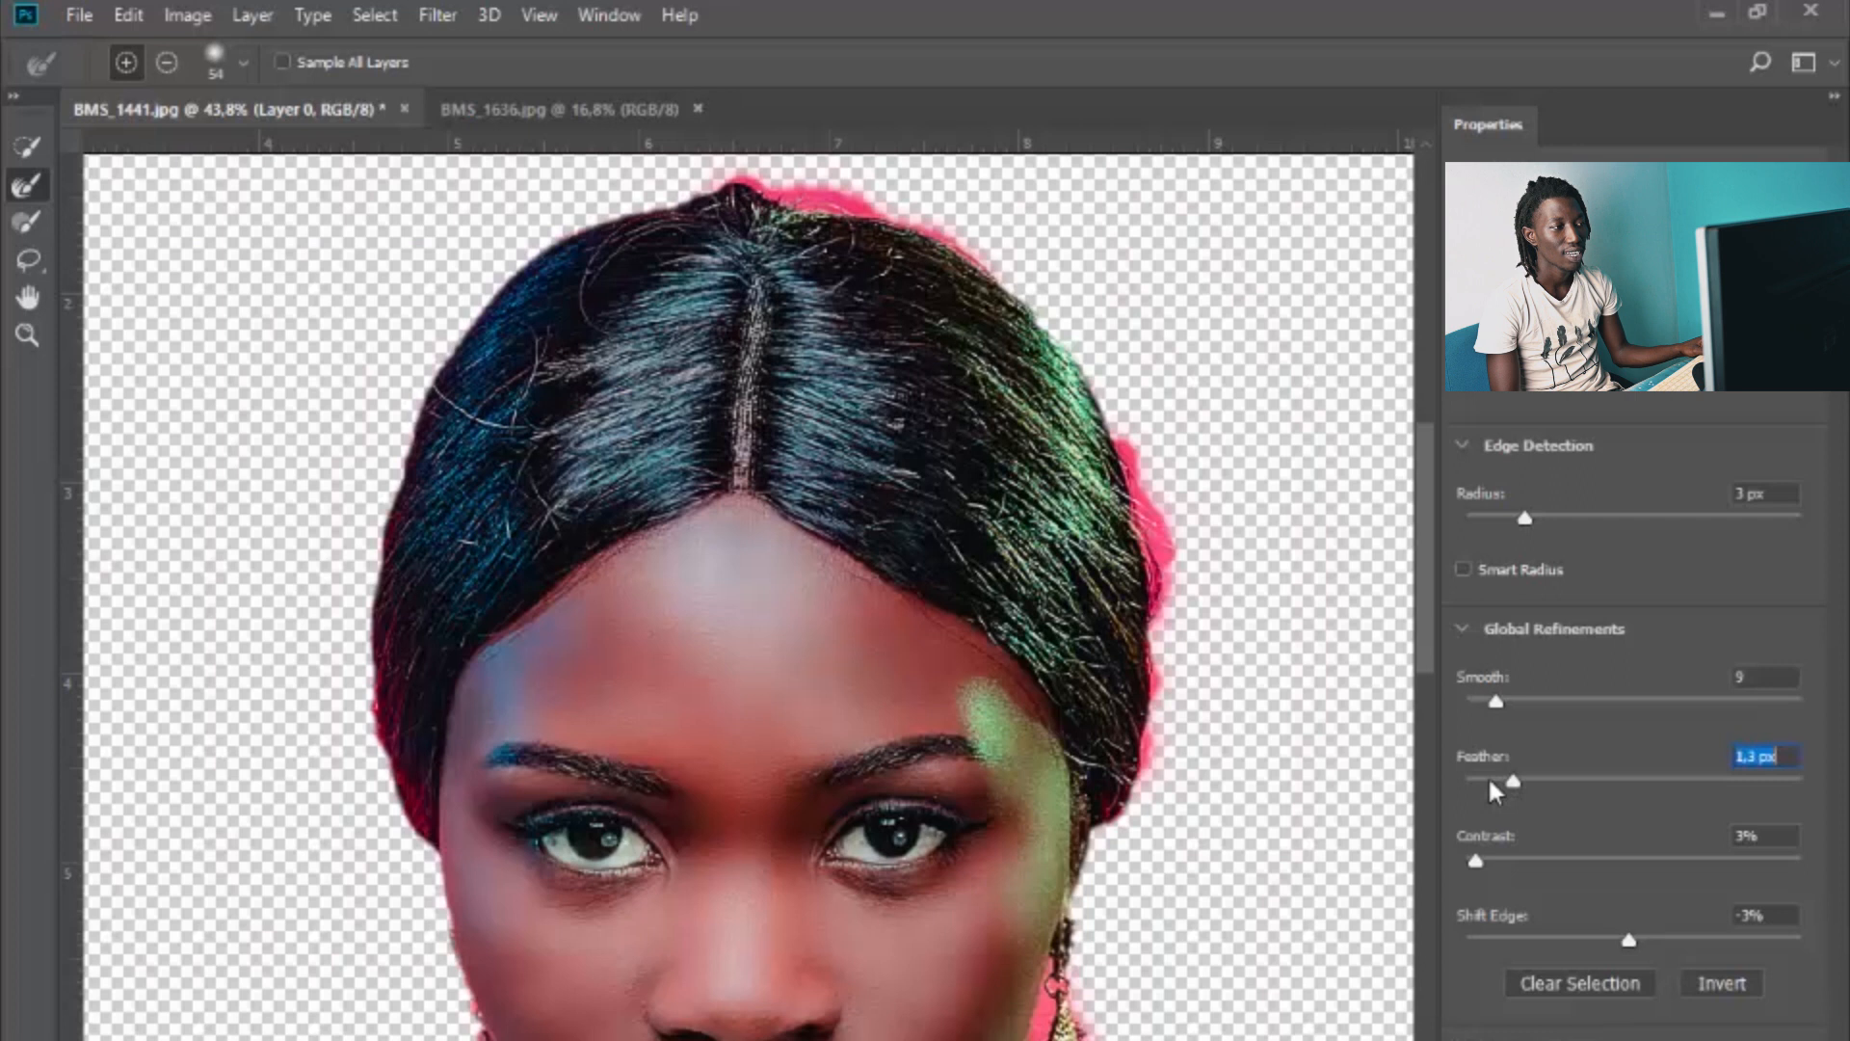
drag(1455, 864, 1461, 869)
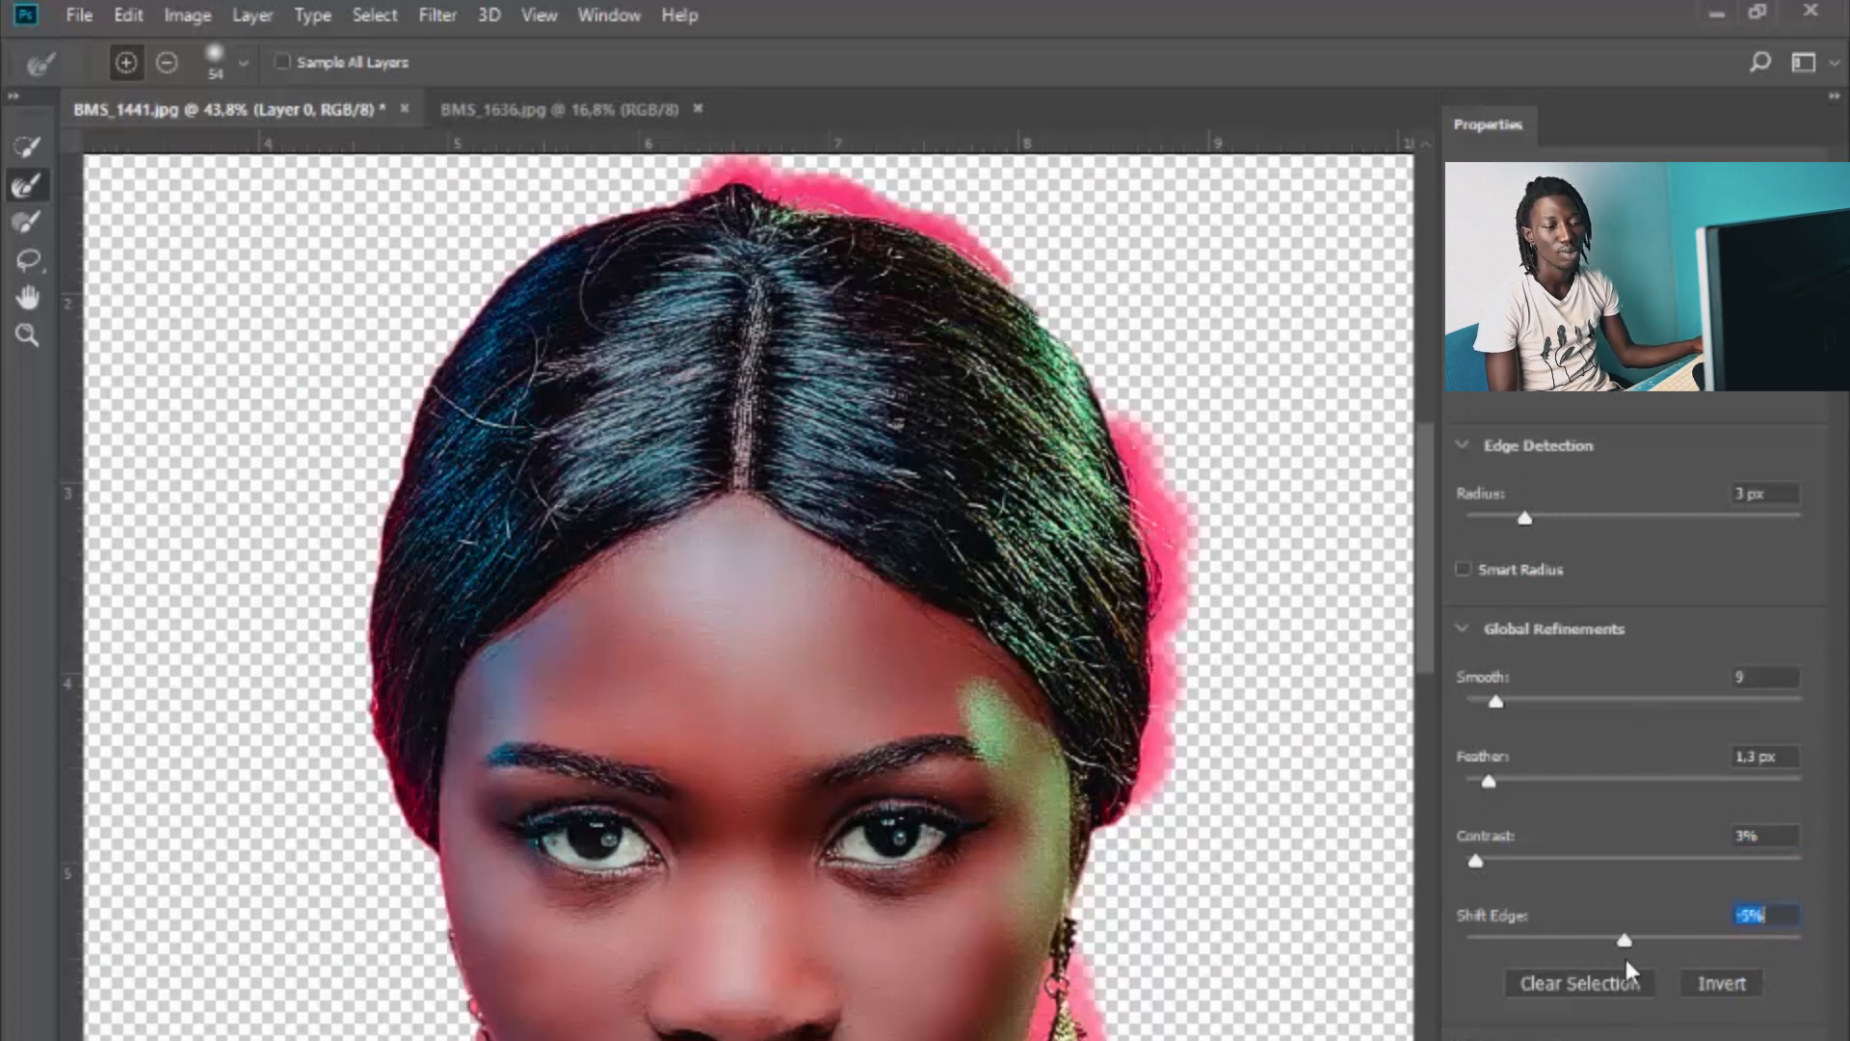
drag(1609, 949, 1599, 950)
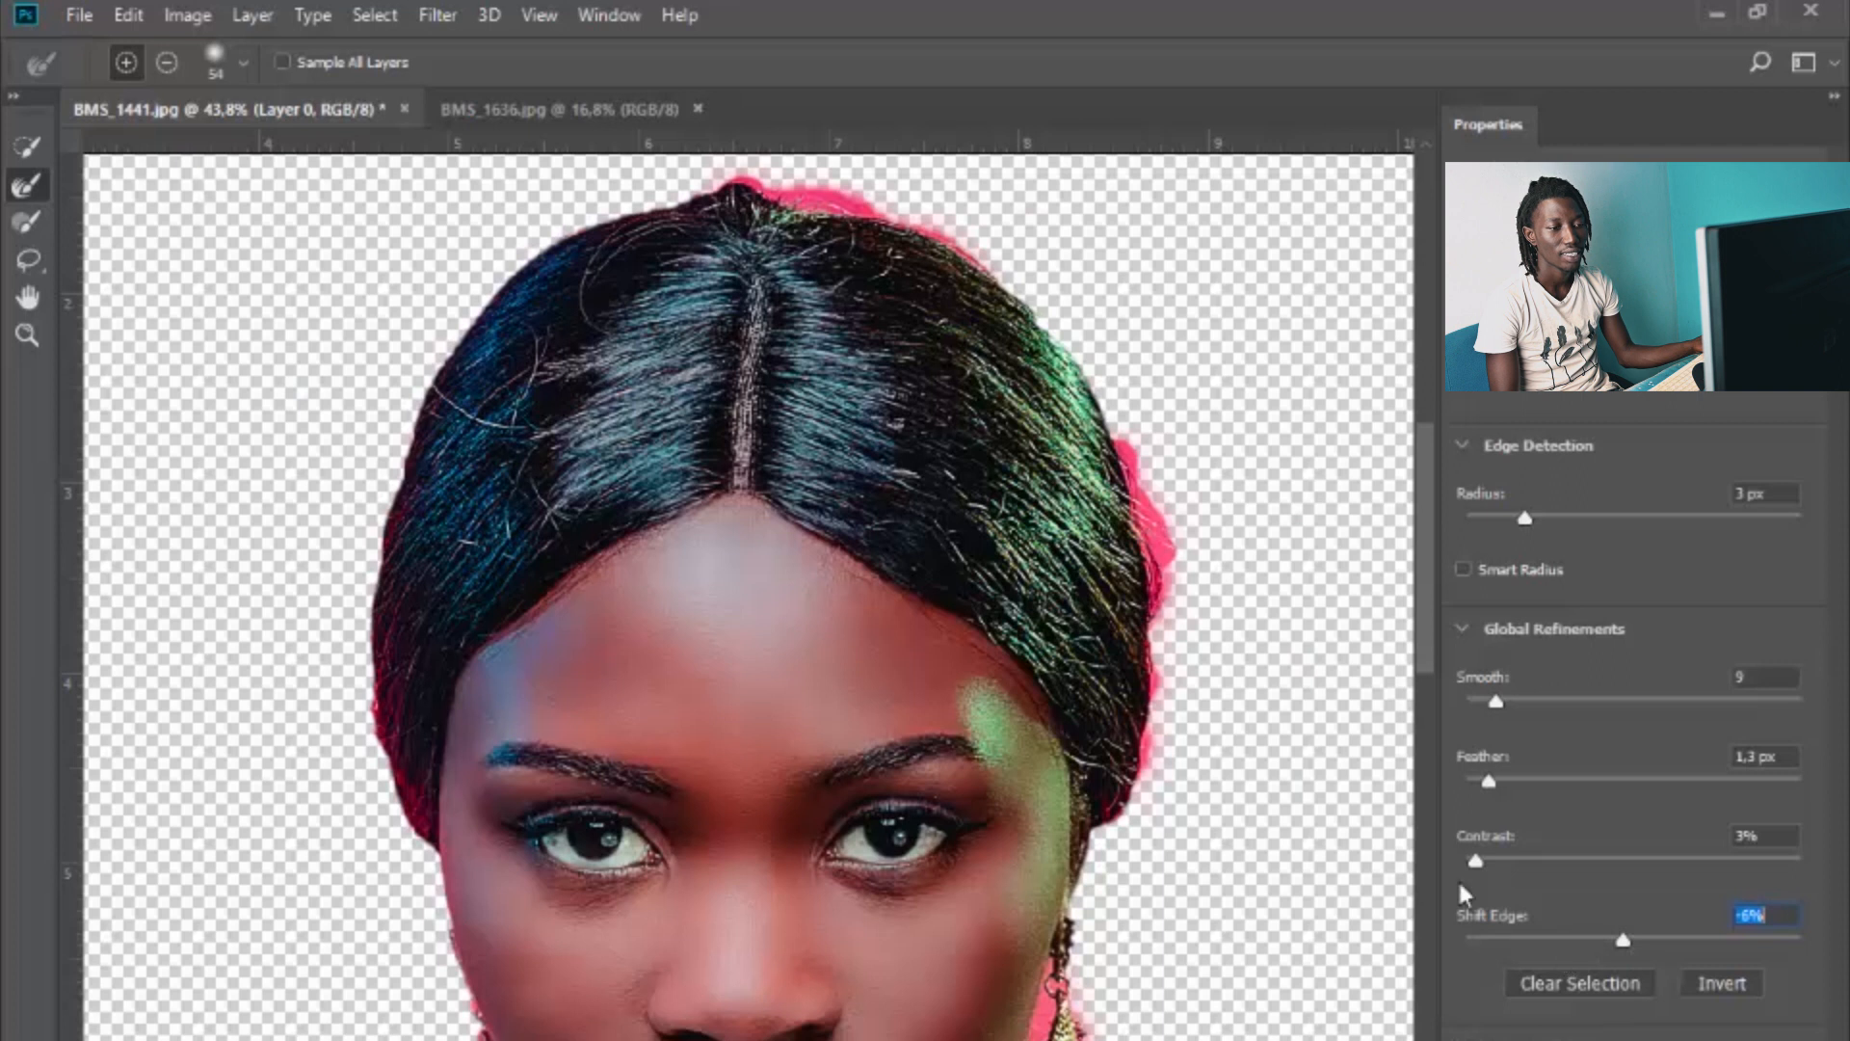
Step: Subtract the pink background patch beside the woman's hair from the selection with the Quick Selection tool at size 85
drag(1434, 667, 1465, 964)
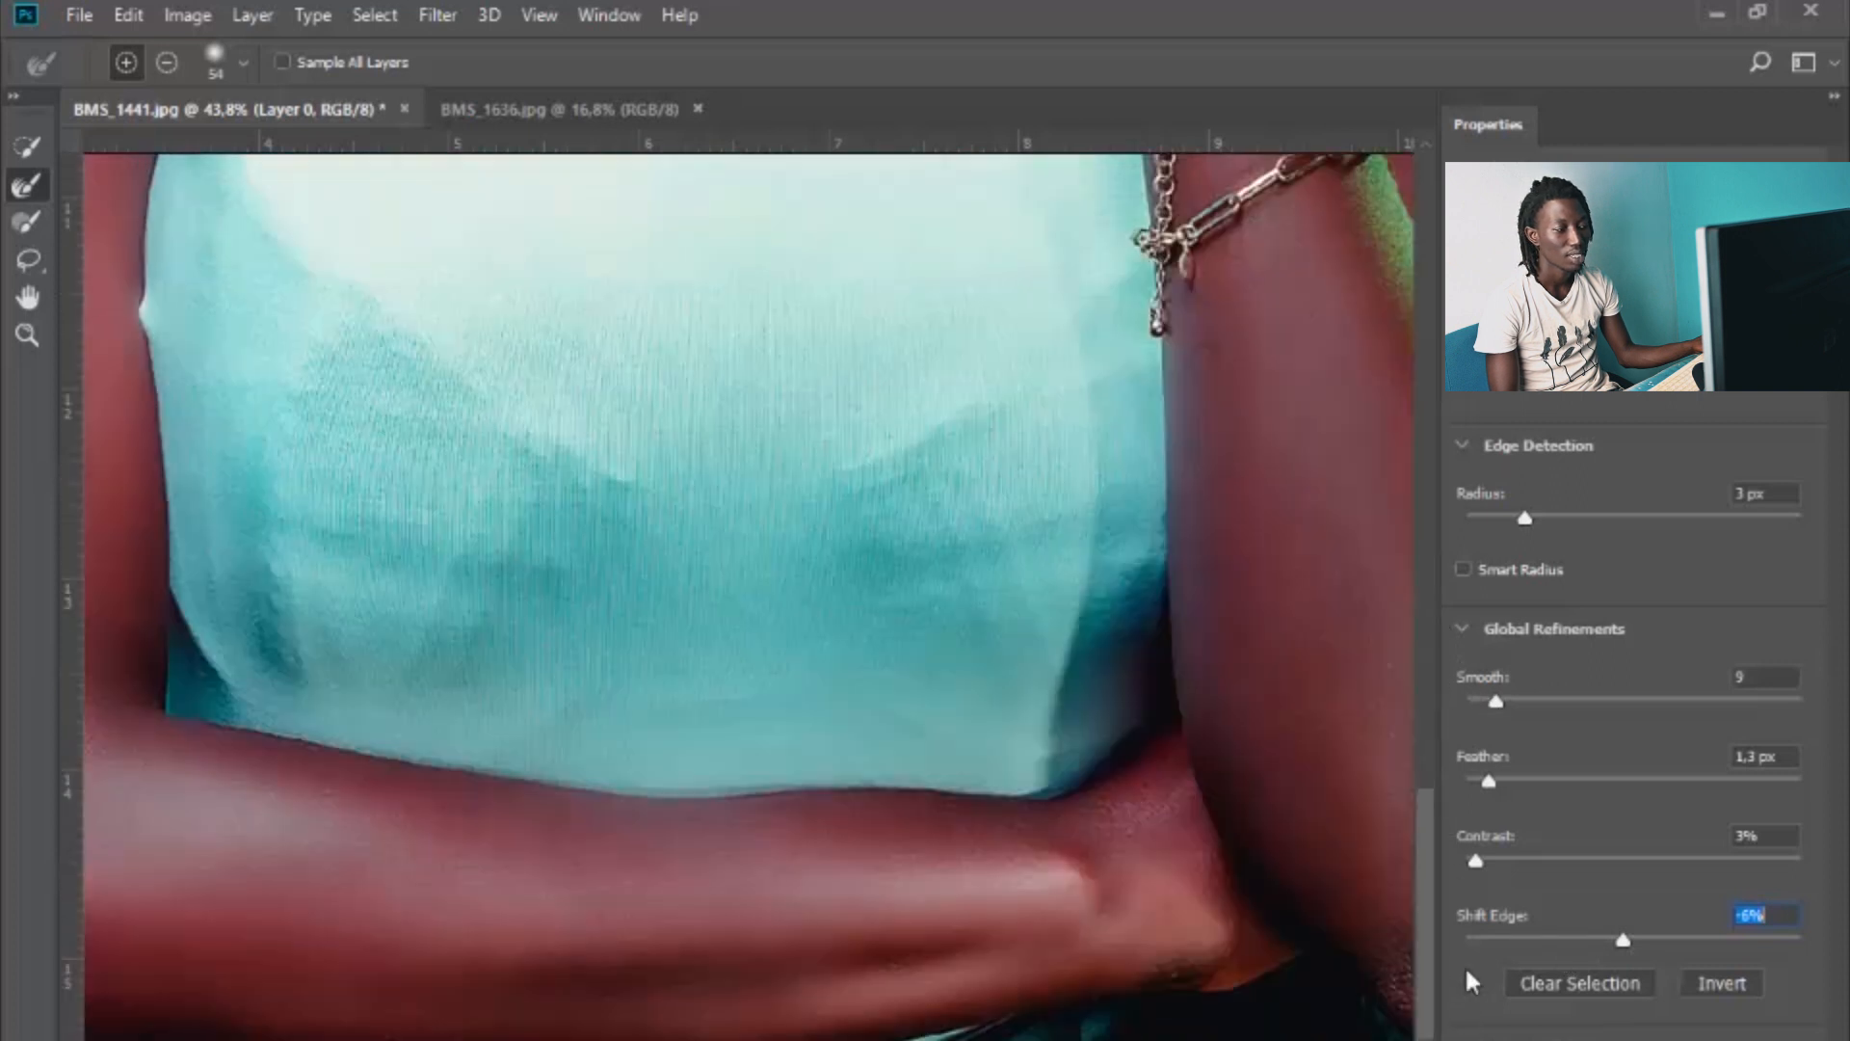
scroll(748, 596, left, 8)
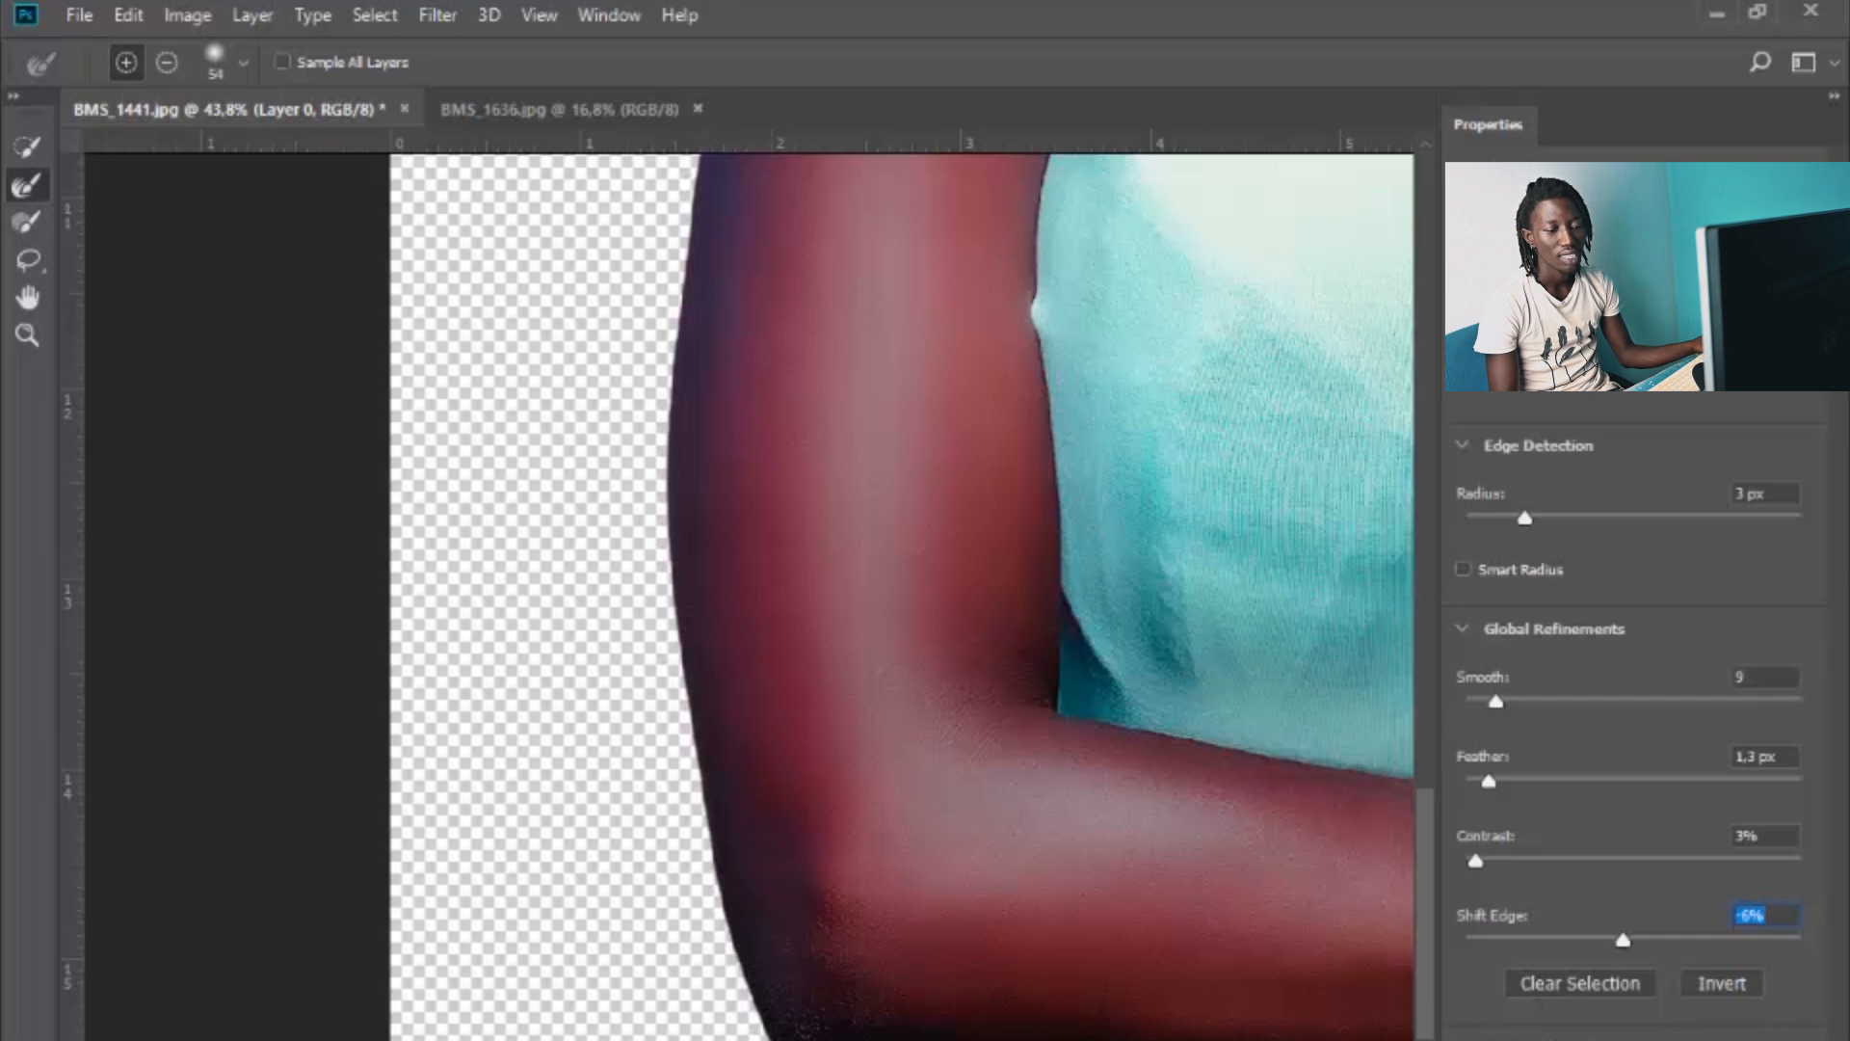
drag(1428, 1012, 1401, 644)
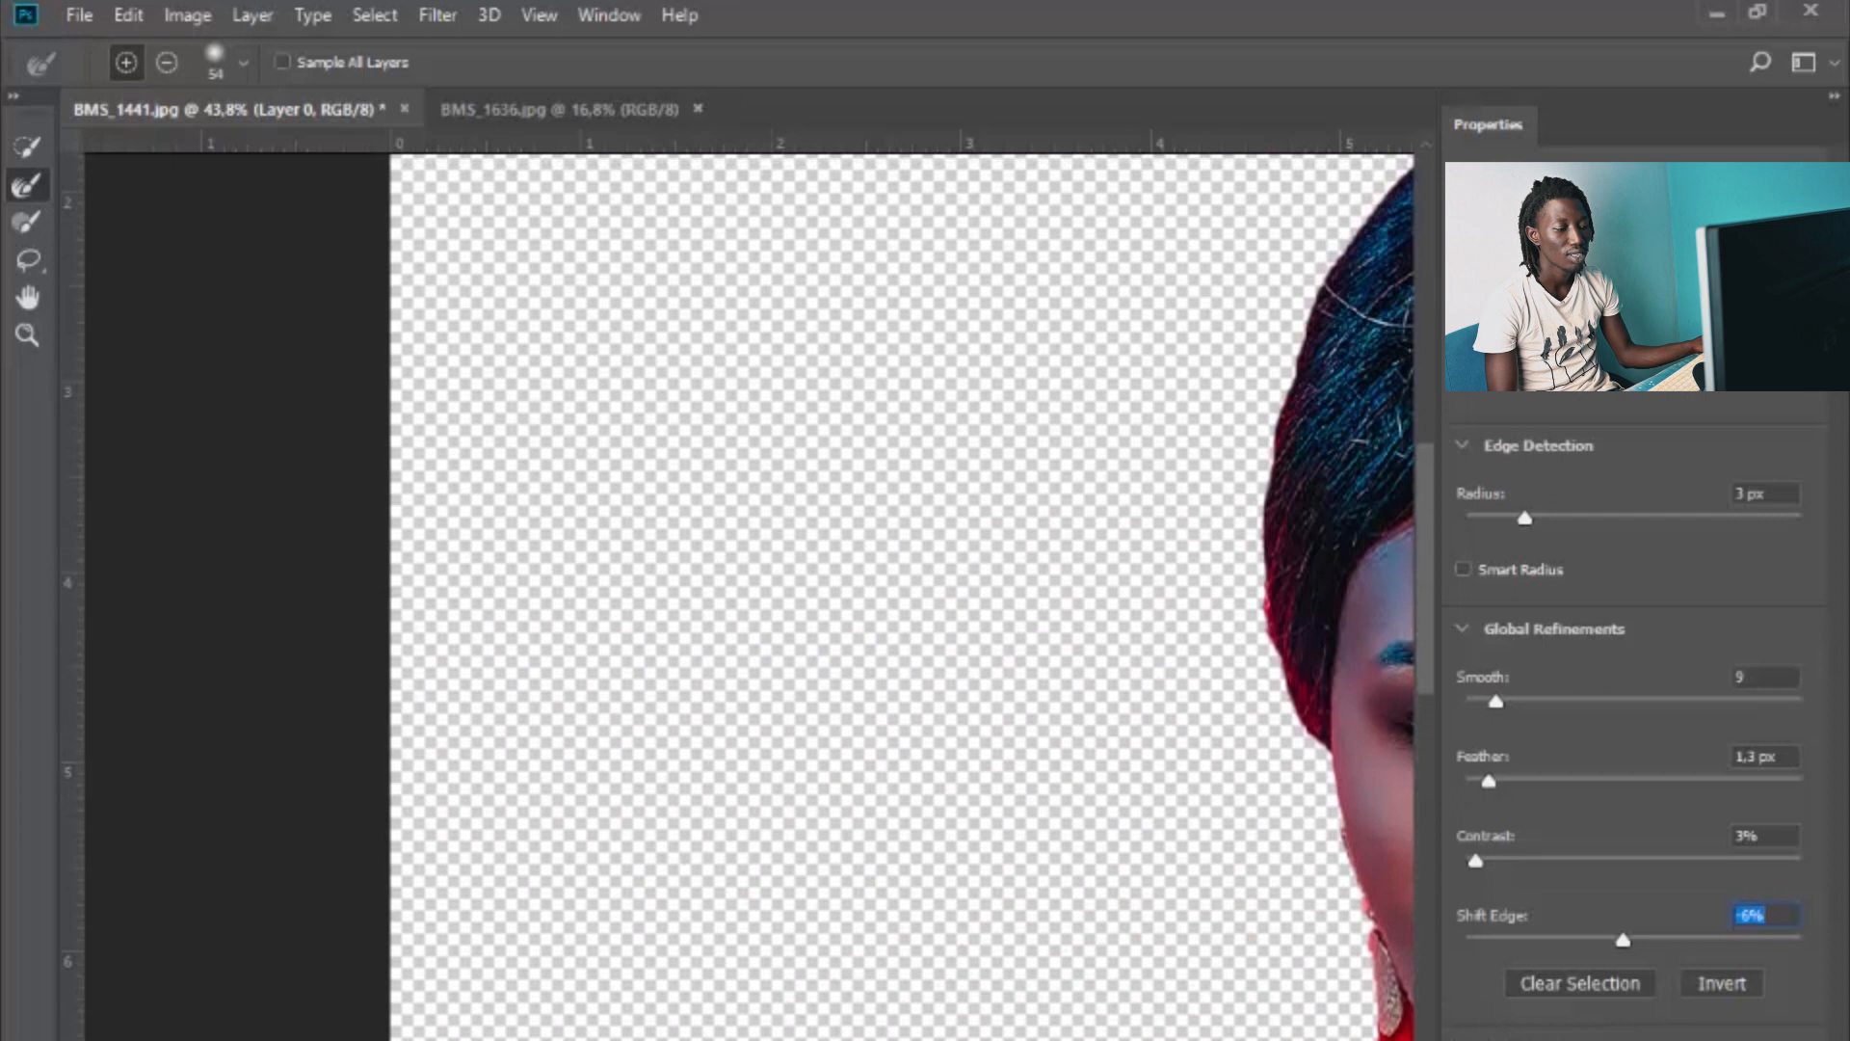
scroll(749, 595, right, 8)
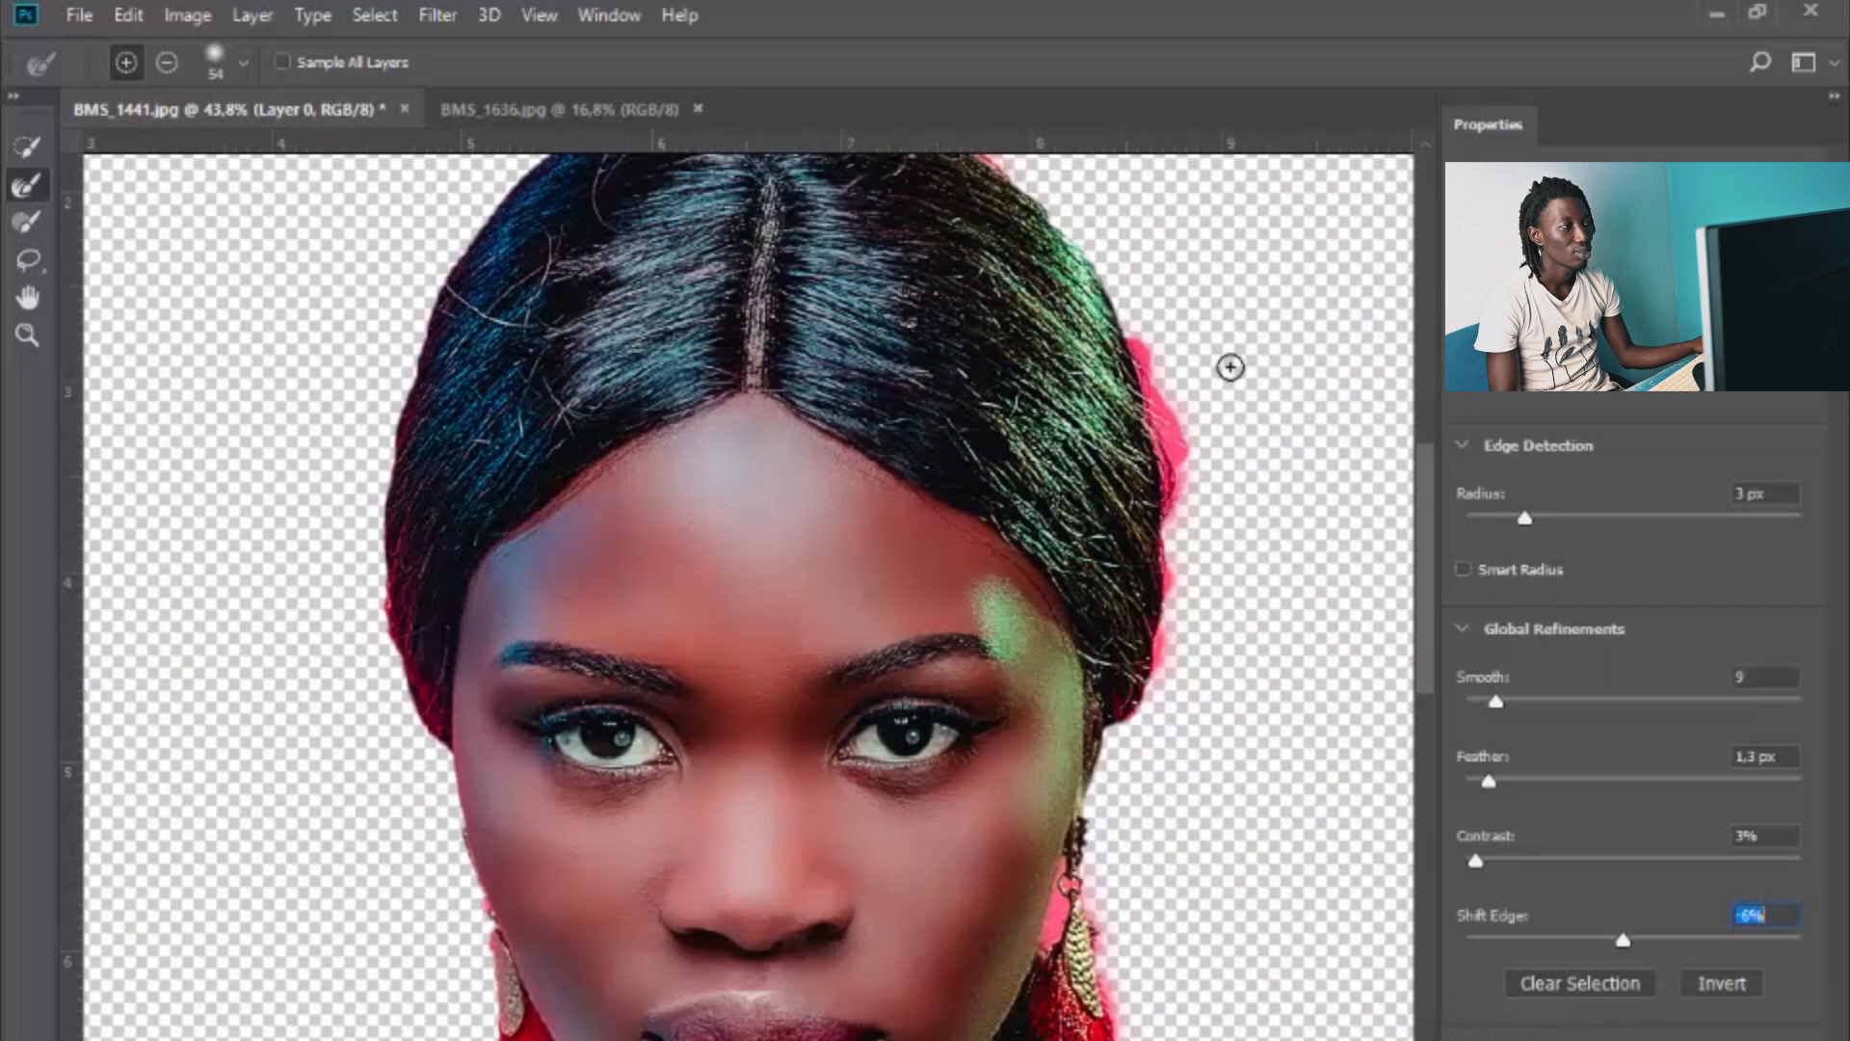
click(36, 149)
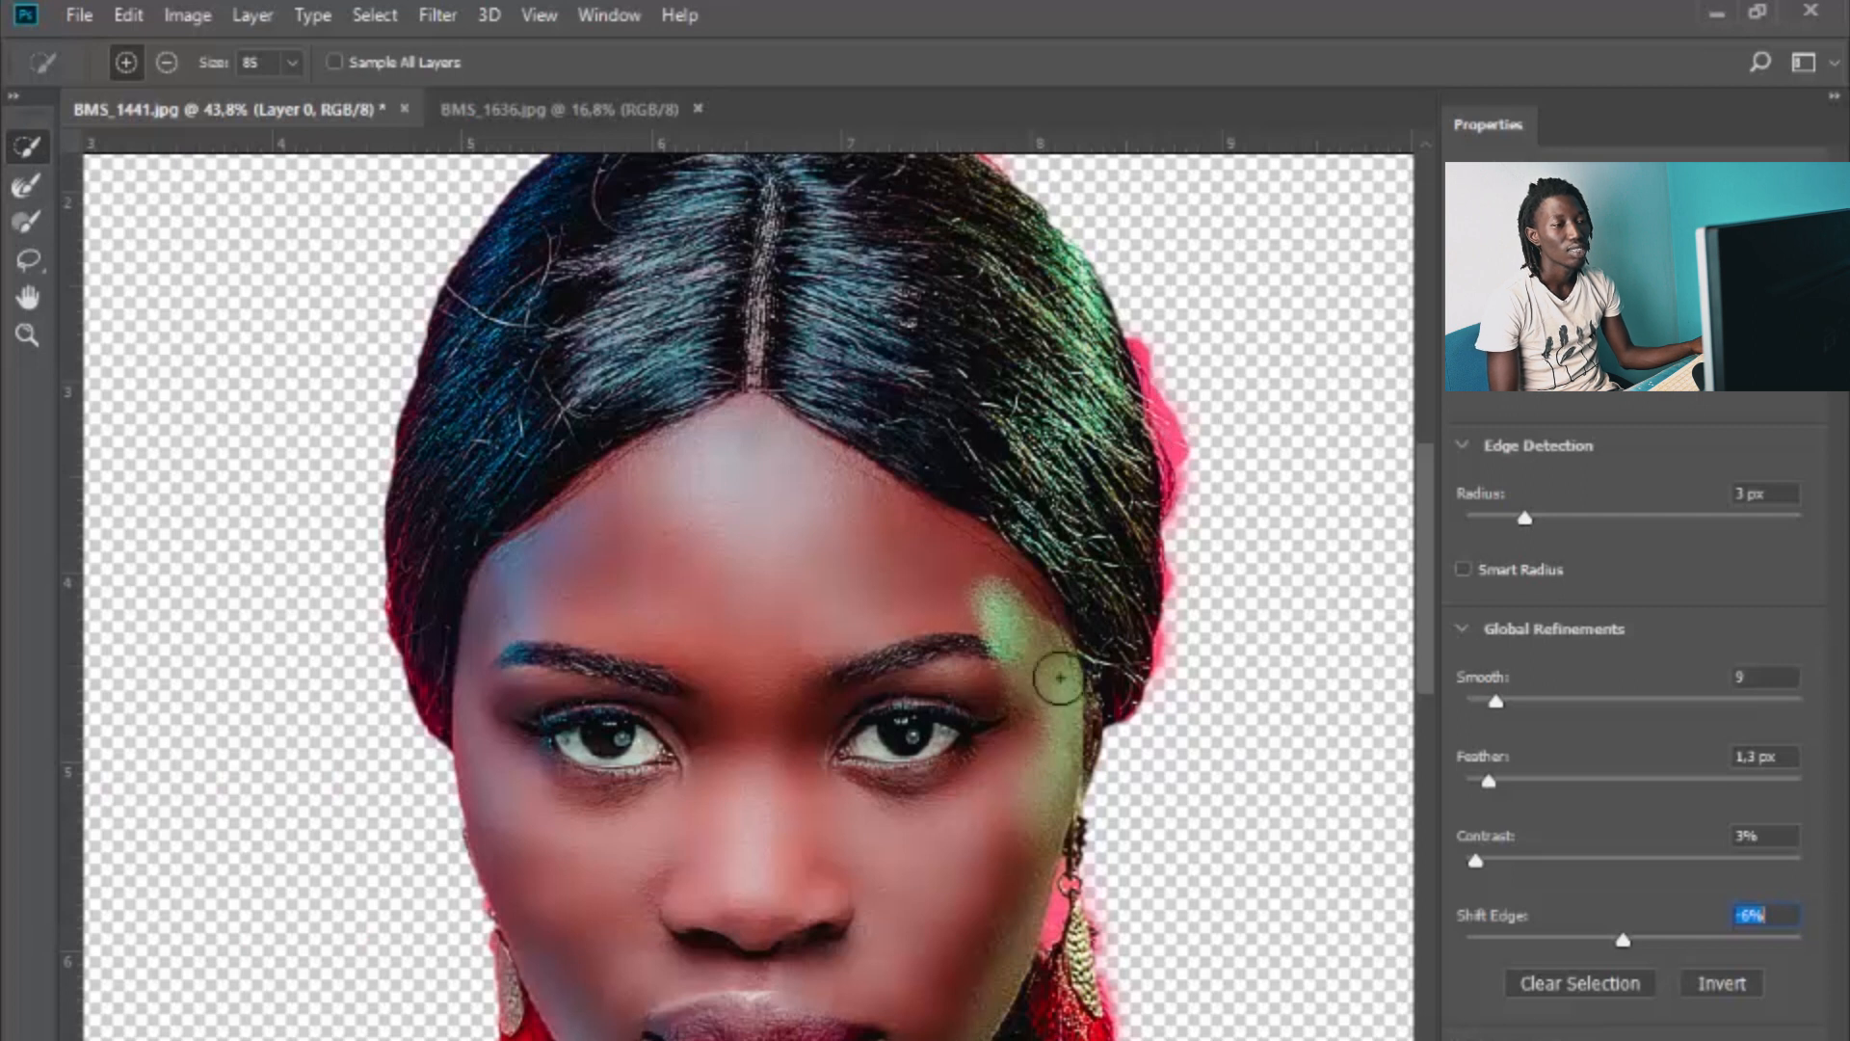
drag(1161, 342, 1169, 389)
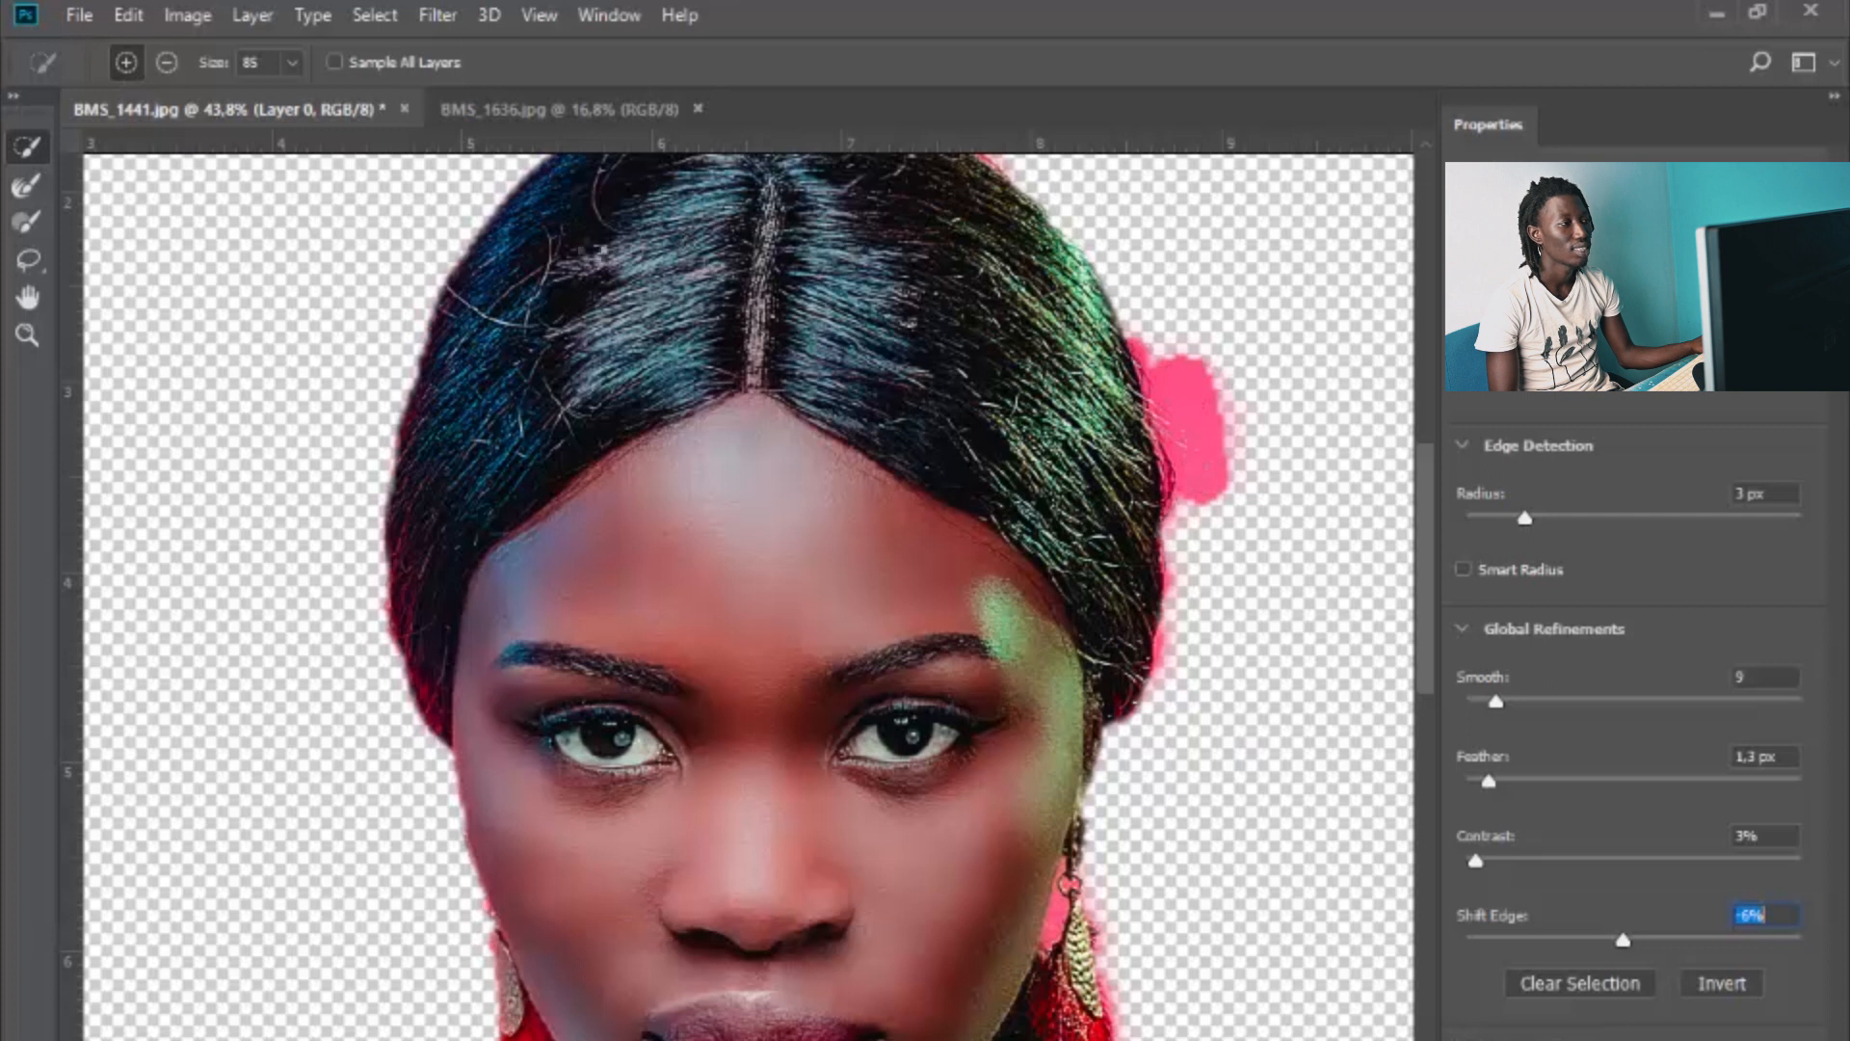
click(166, 62)
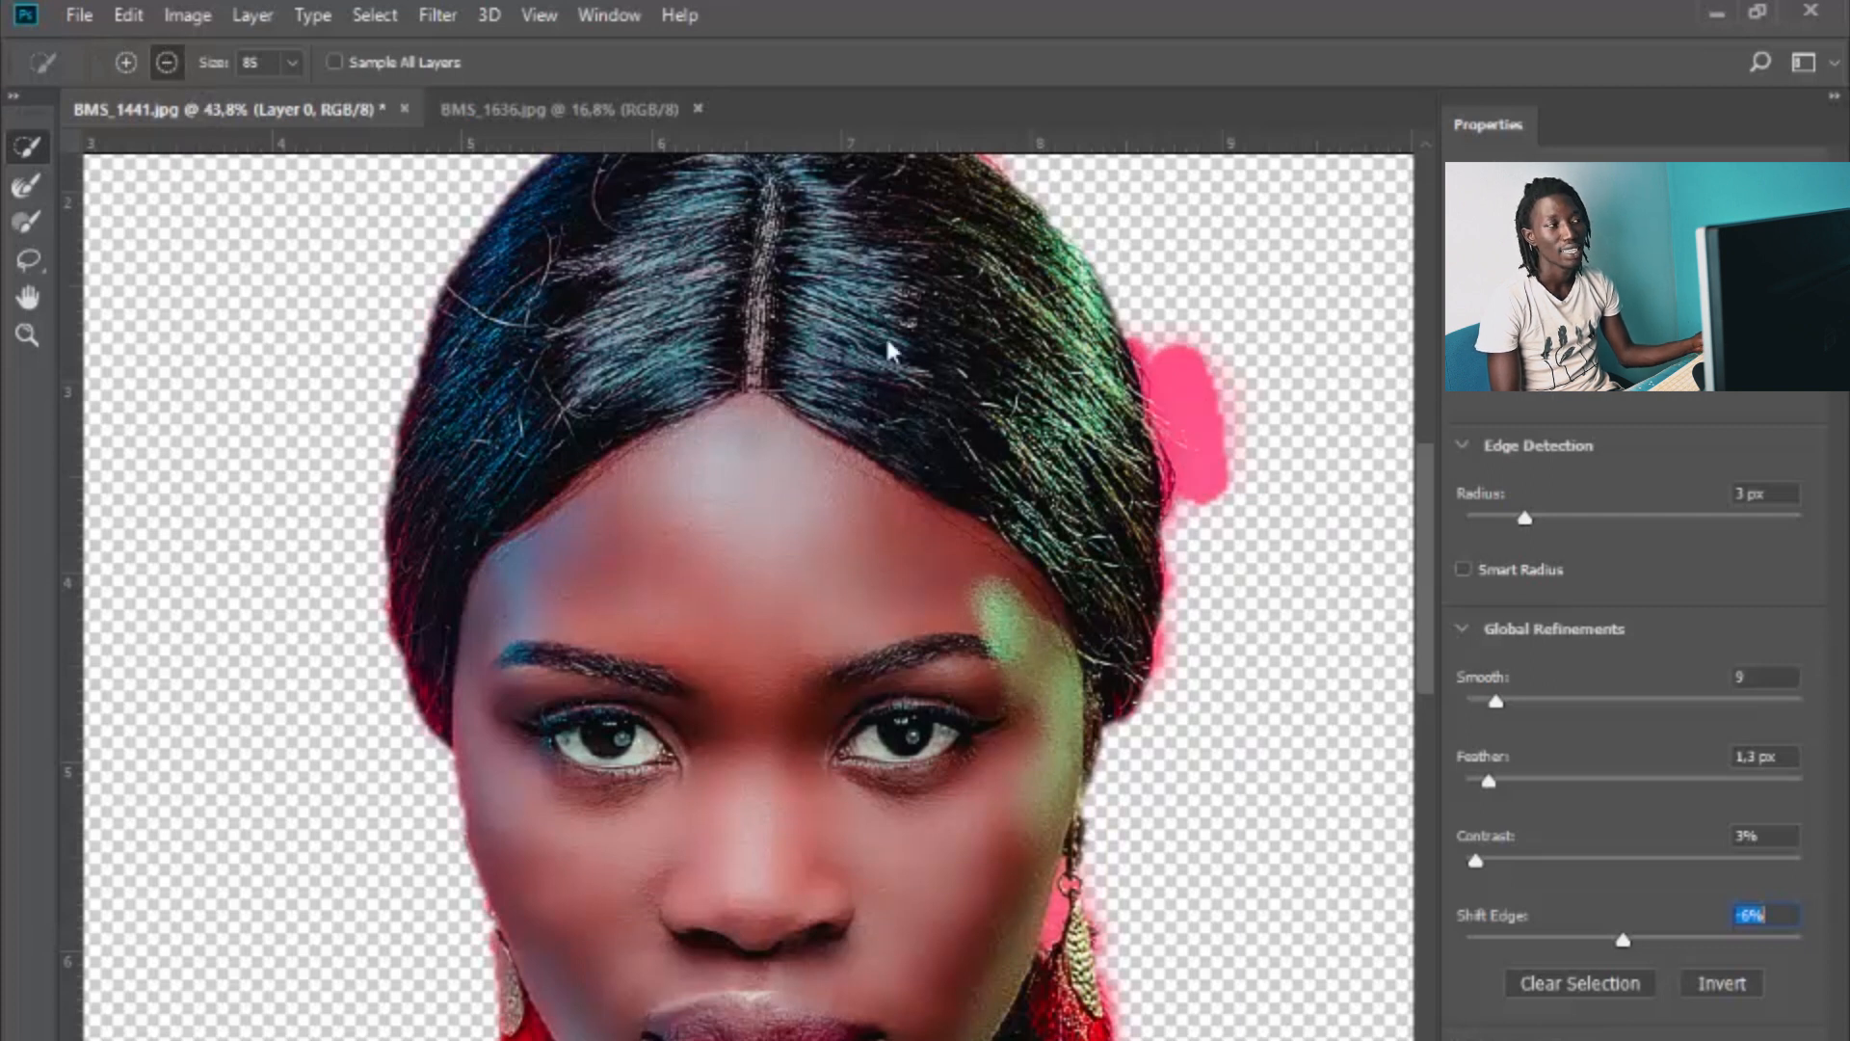
mouse_move(1177, 364)
mouse_down()
mouse_move(1162, 314)
mouse_move(1217, 488)
mouse_move(1165, 305)
mouse_move(1215, 369)
mouse_move(1202, 491)
mouse_move(1188, 442)
mouse_up()
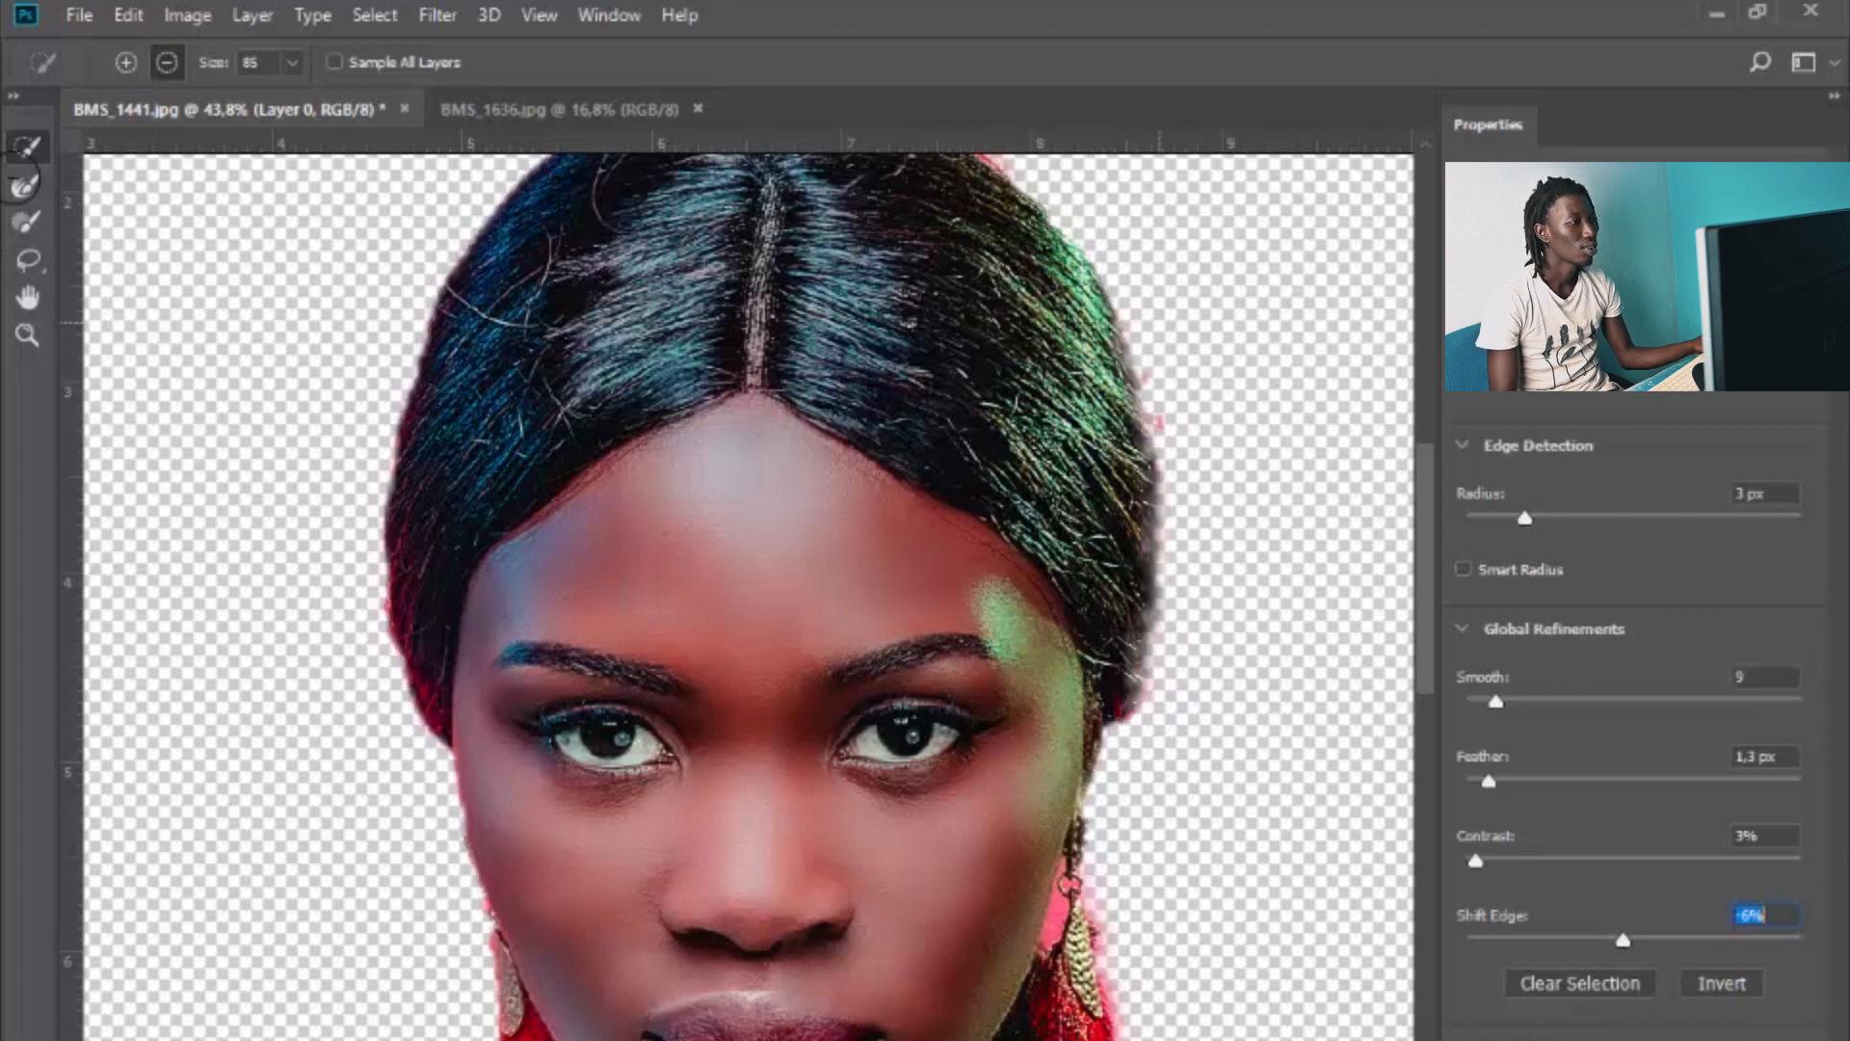
Step: Refine the hair and earring edges with the Refine Edge Brush and output the cutout to a new layer with layer mask
click(25, 183)
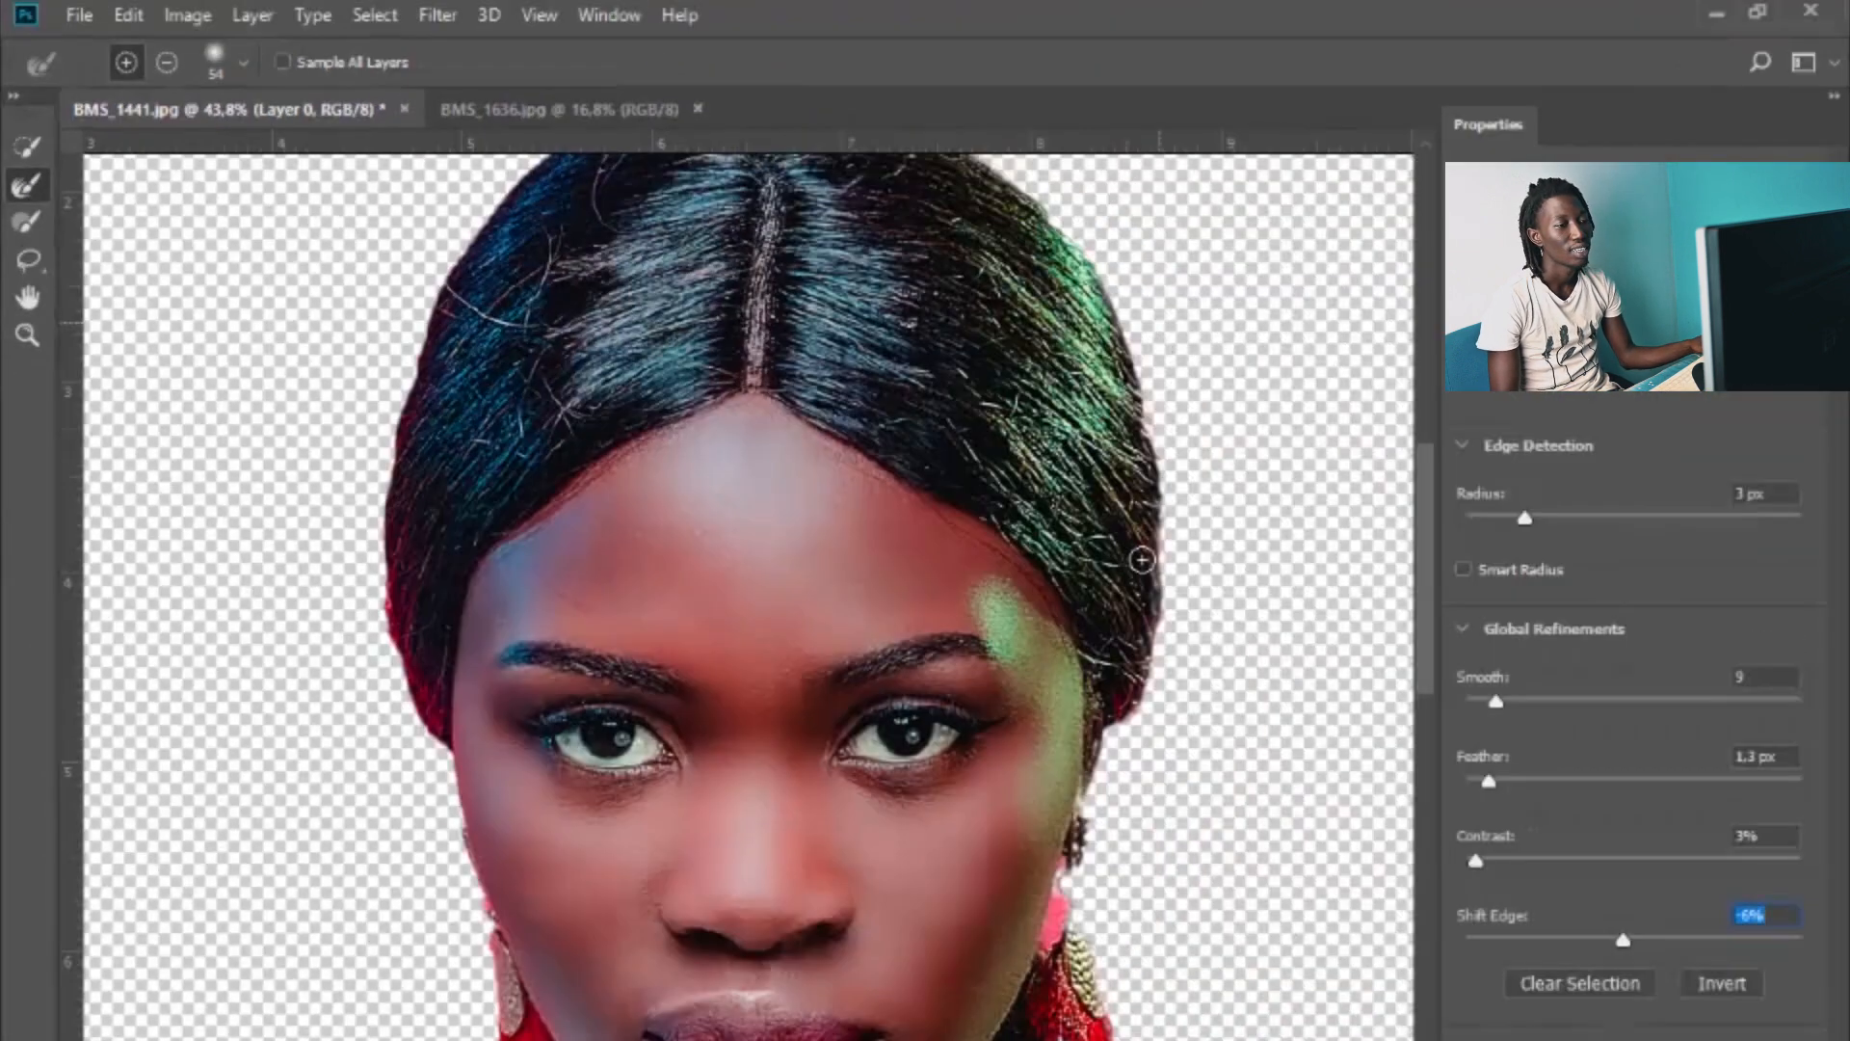
mouse_move(1433, 504)
mouse_down()
mouse_move(1430, 412)
mouse_move(1436, 430)
mouse_up()
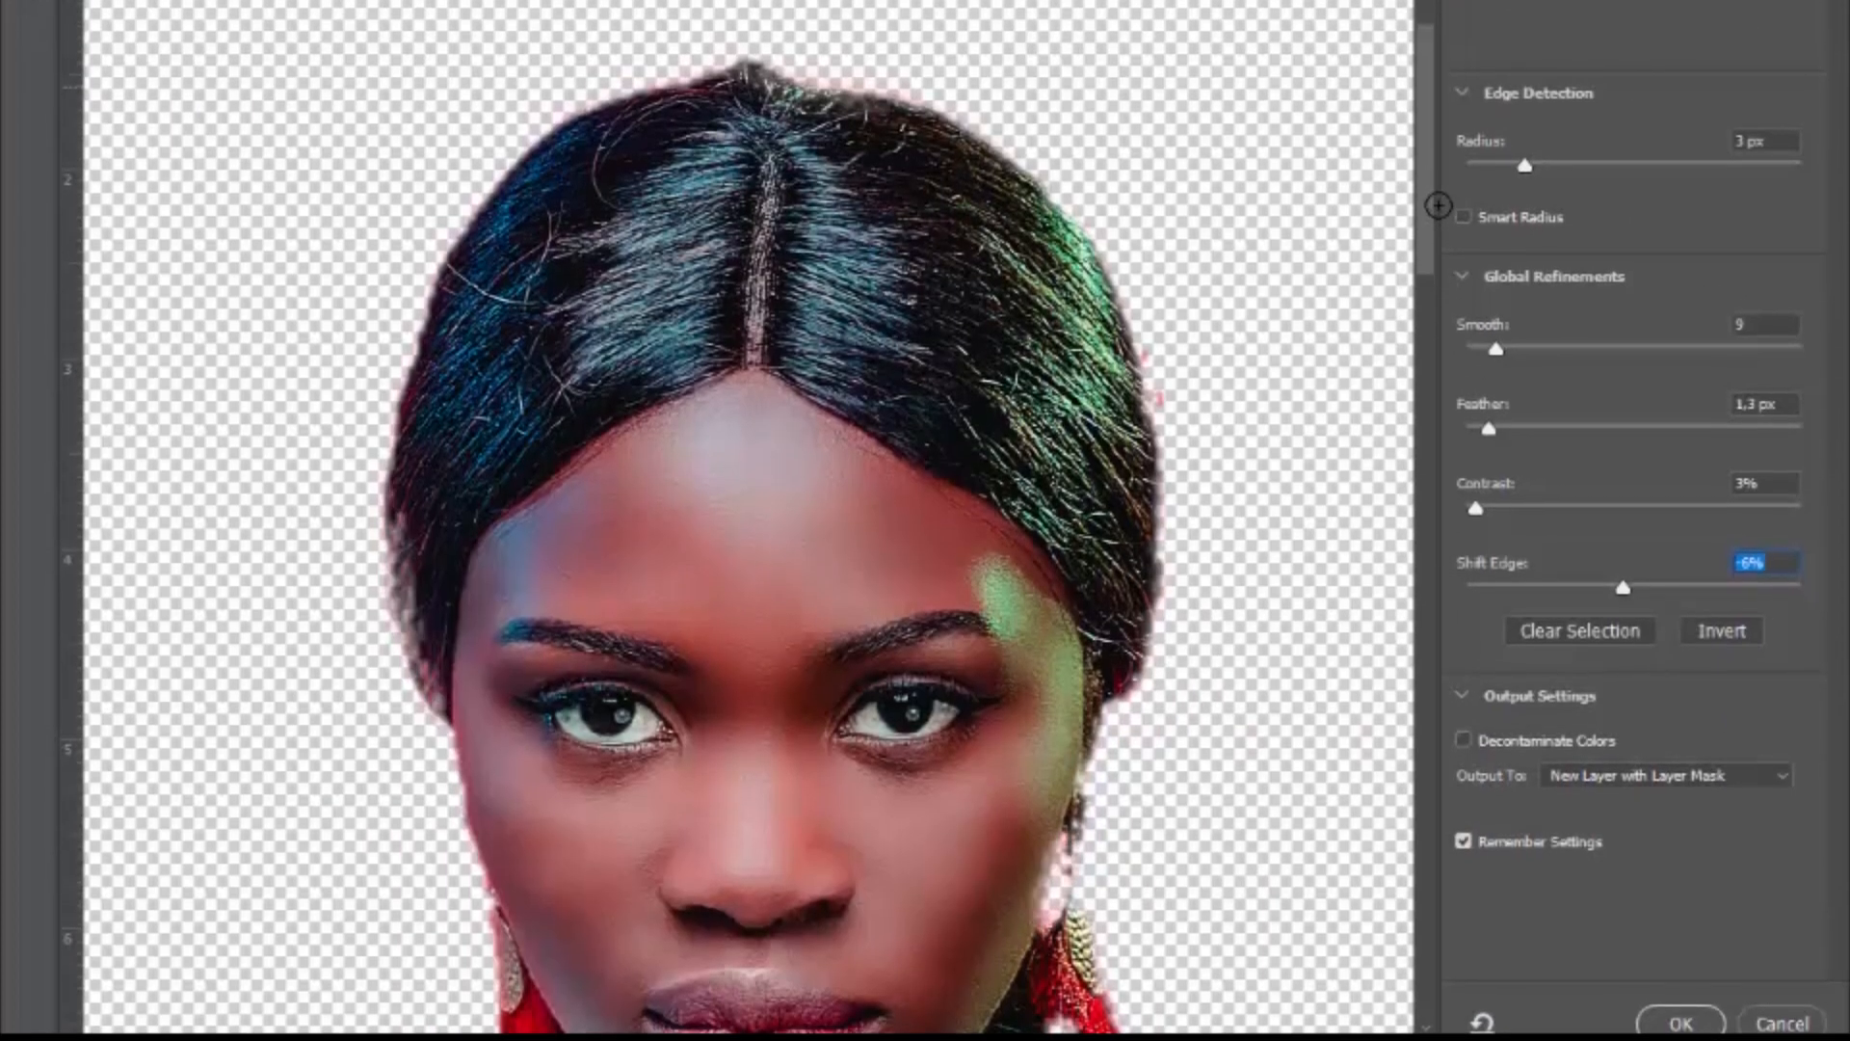
drag(1427, 276, 1416, 420)
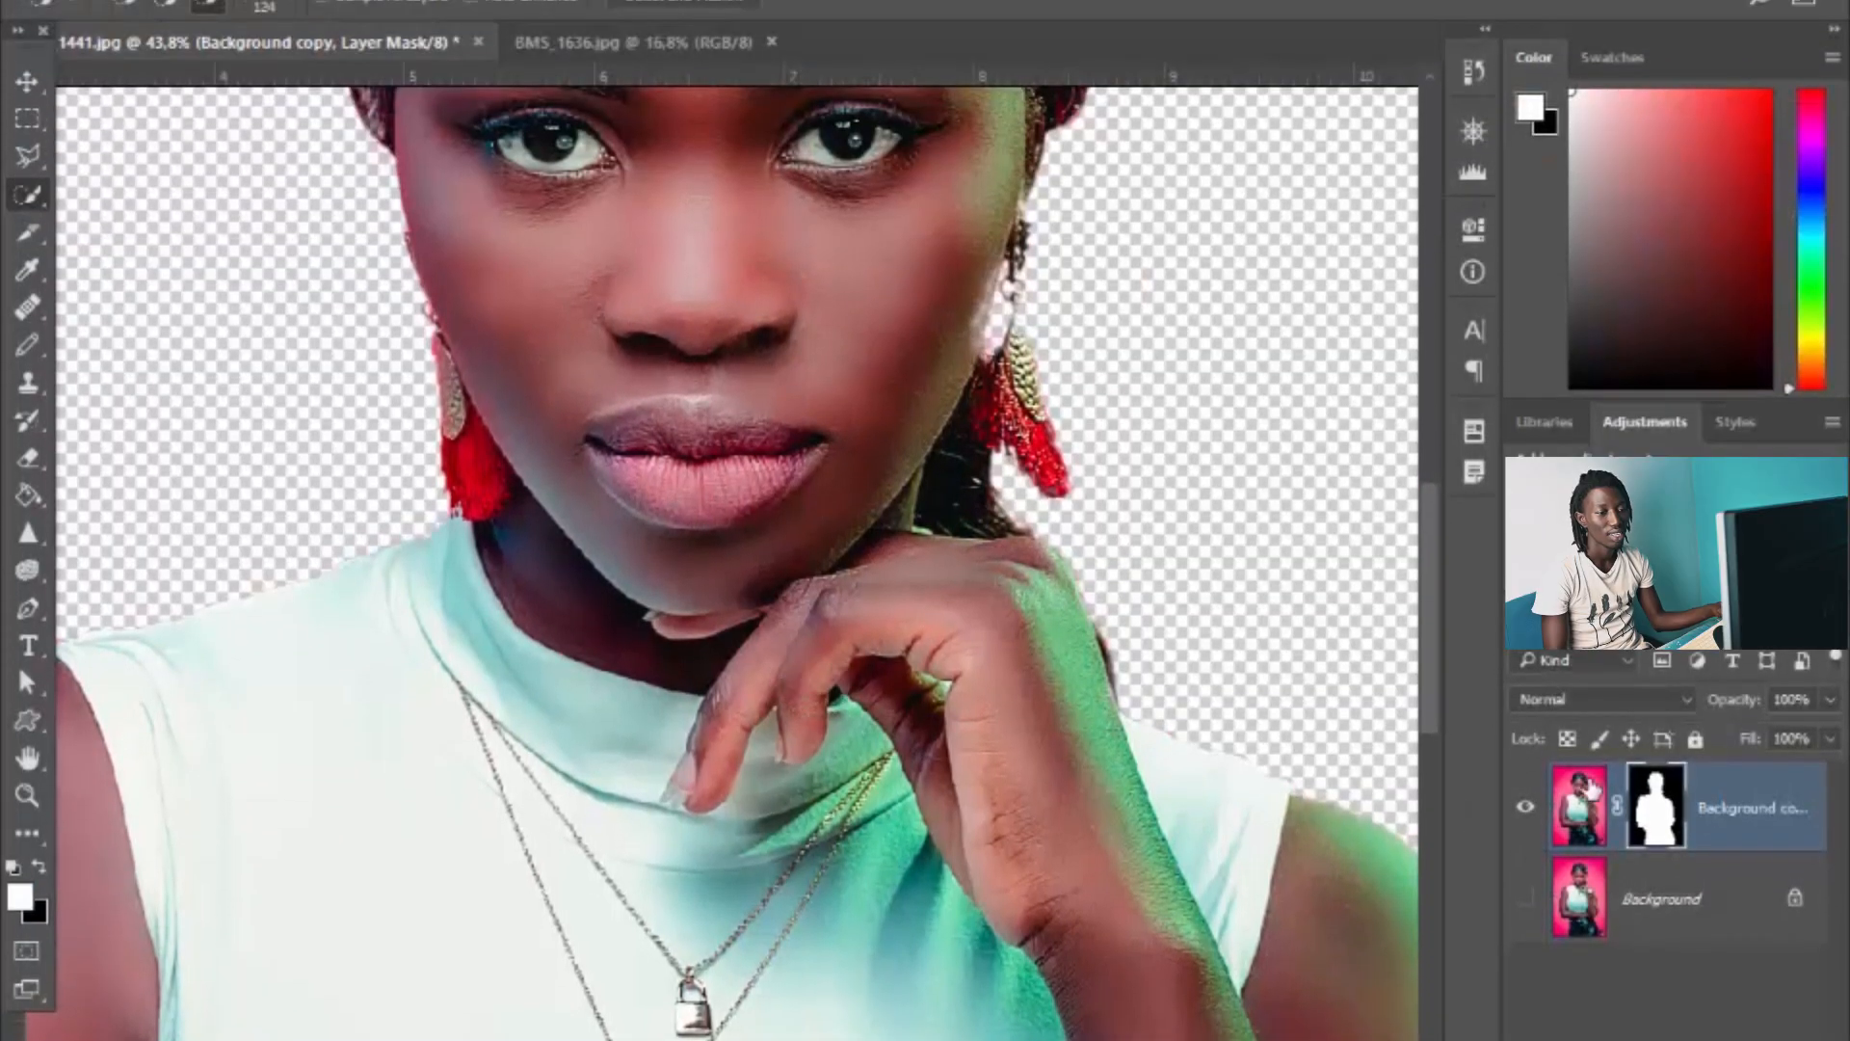
scroll(1178, 901, down, 5)
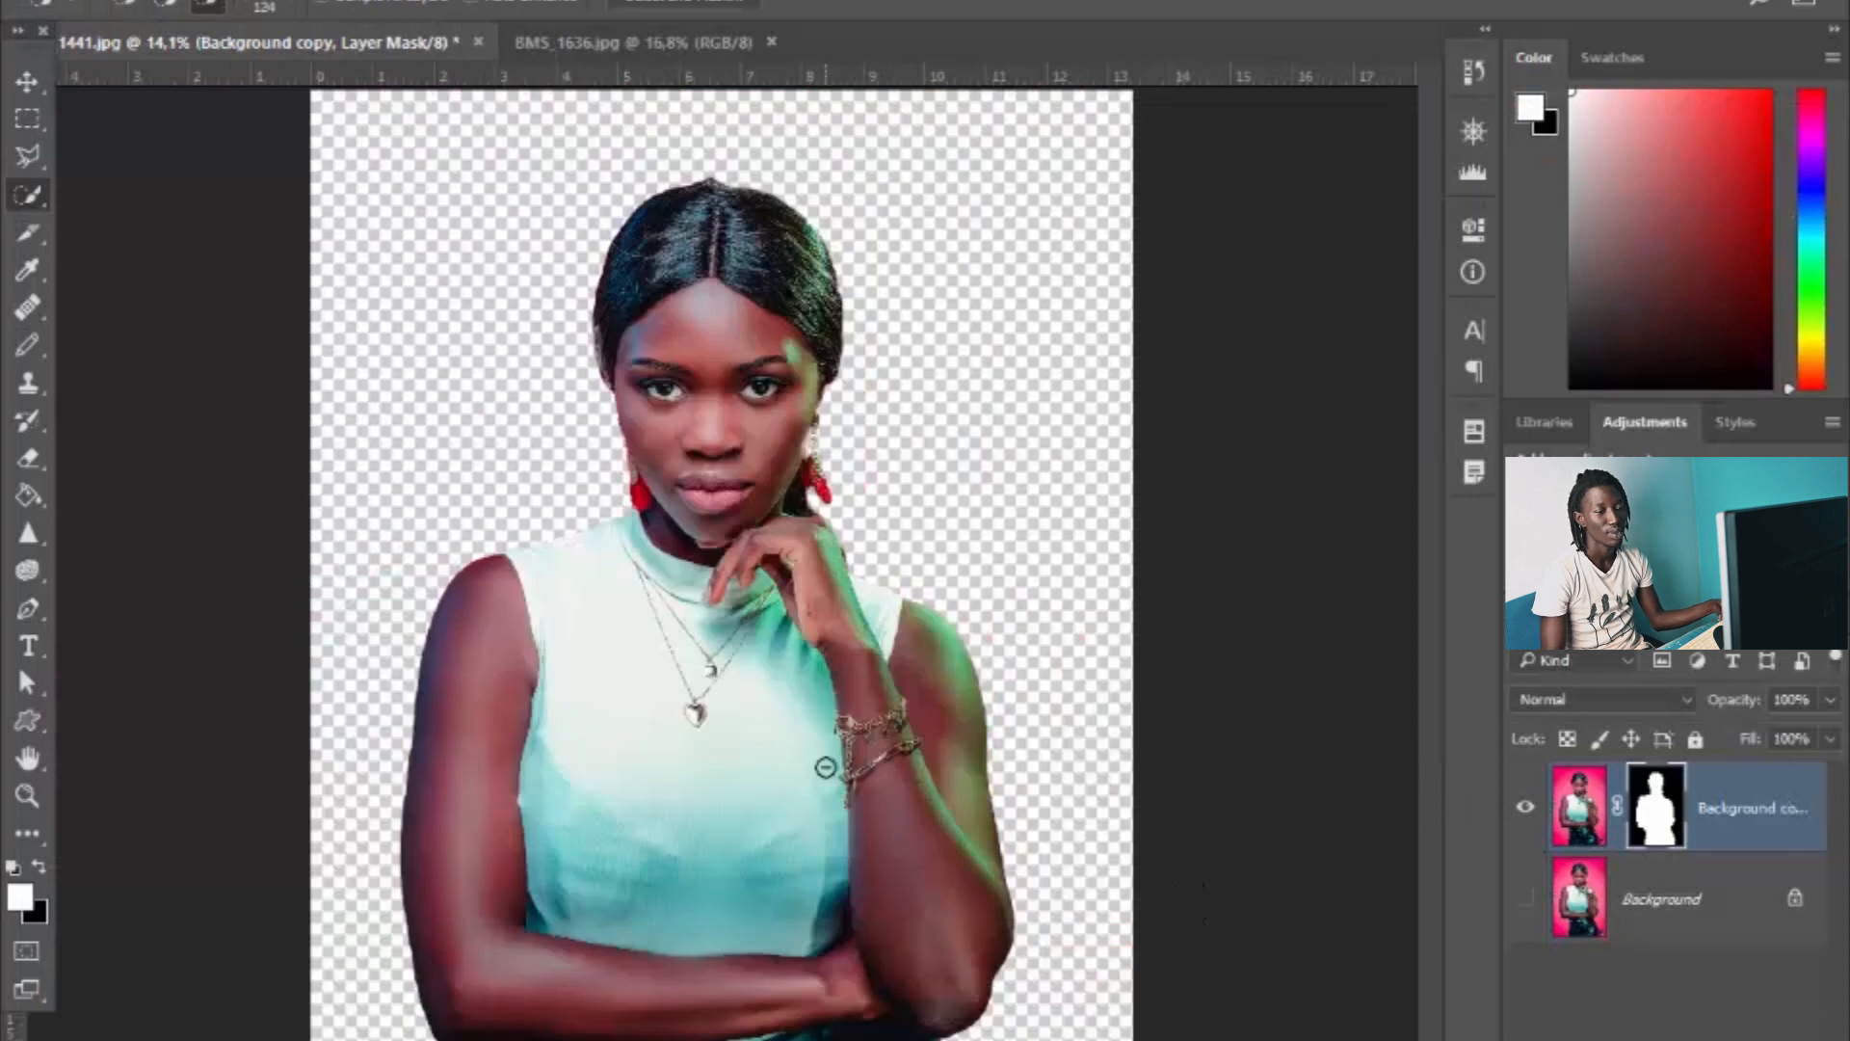
Step: Select the Background layer and compare it with the masked cutout by toggling their visibility, leaving both layers shown
click(1527, 896)
click(1557, 877)
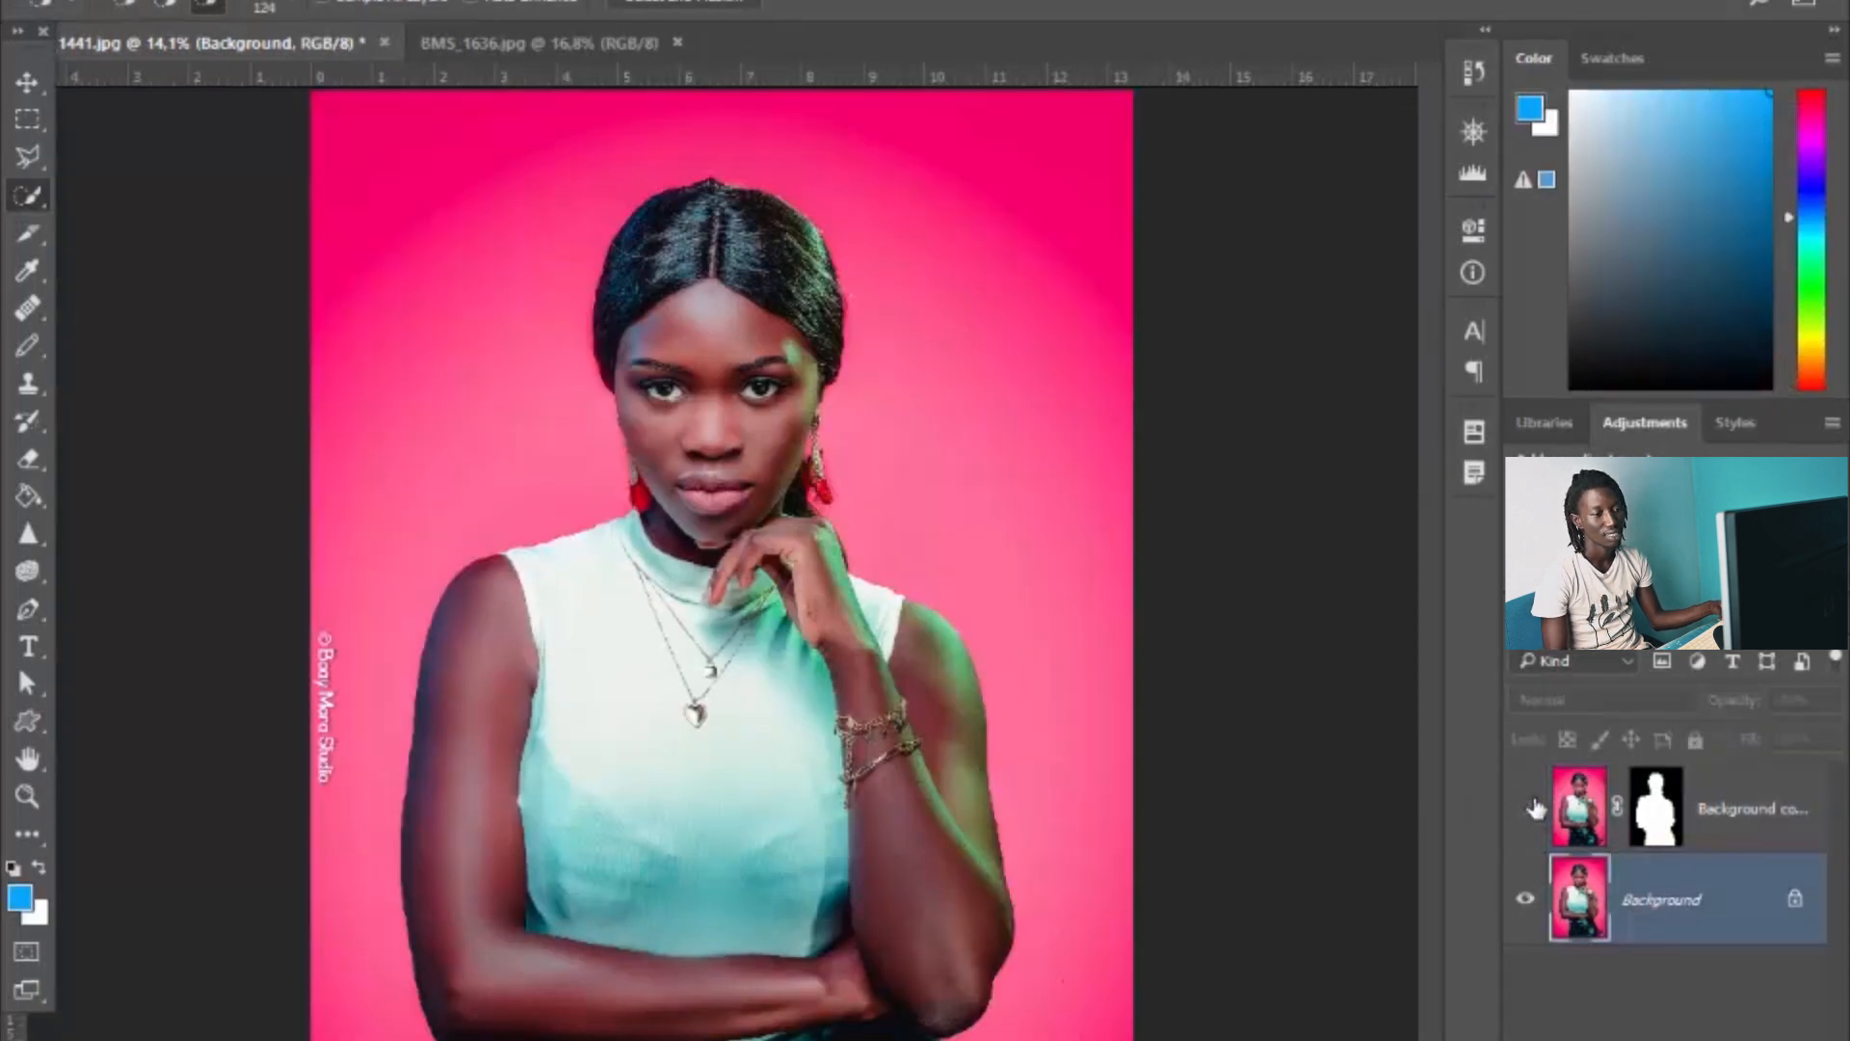
click(1521, 893)
click(1529, 811)
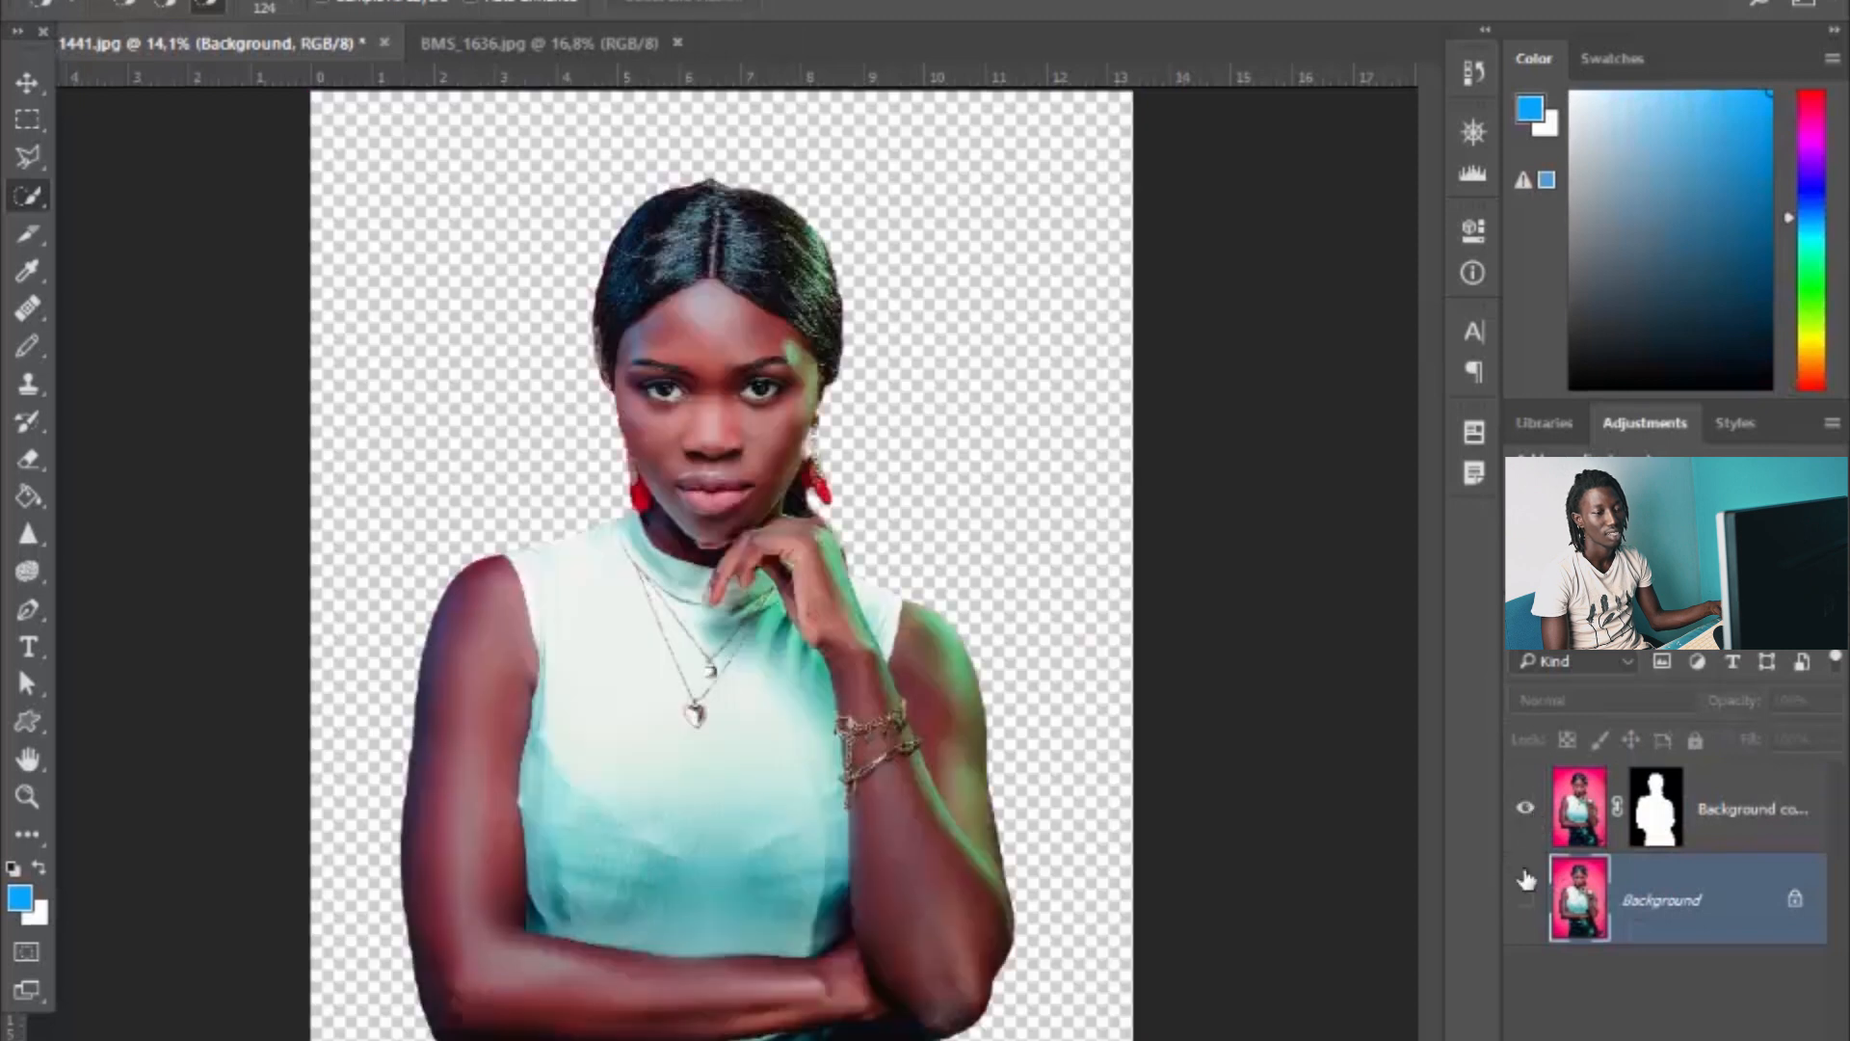
click(1526, 898)
Step: Add a Gradient Map adjustment layer above the Background layer and apply the Red, Green preset to it
click(1679, 1037)
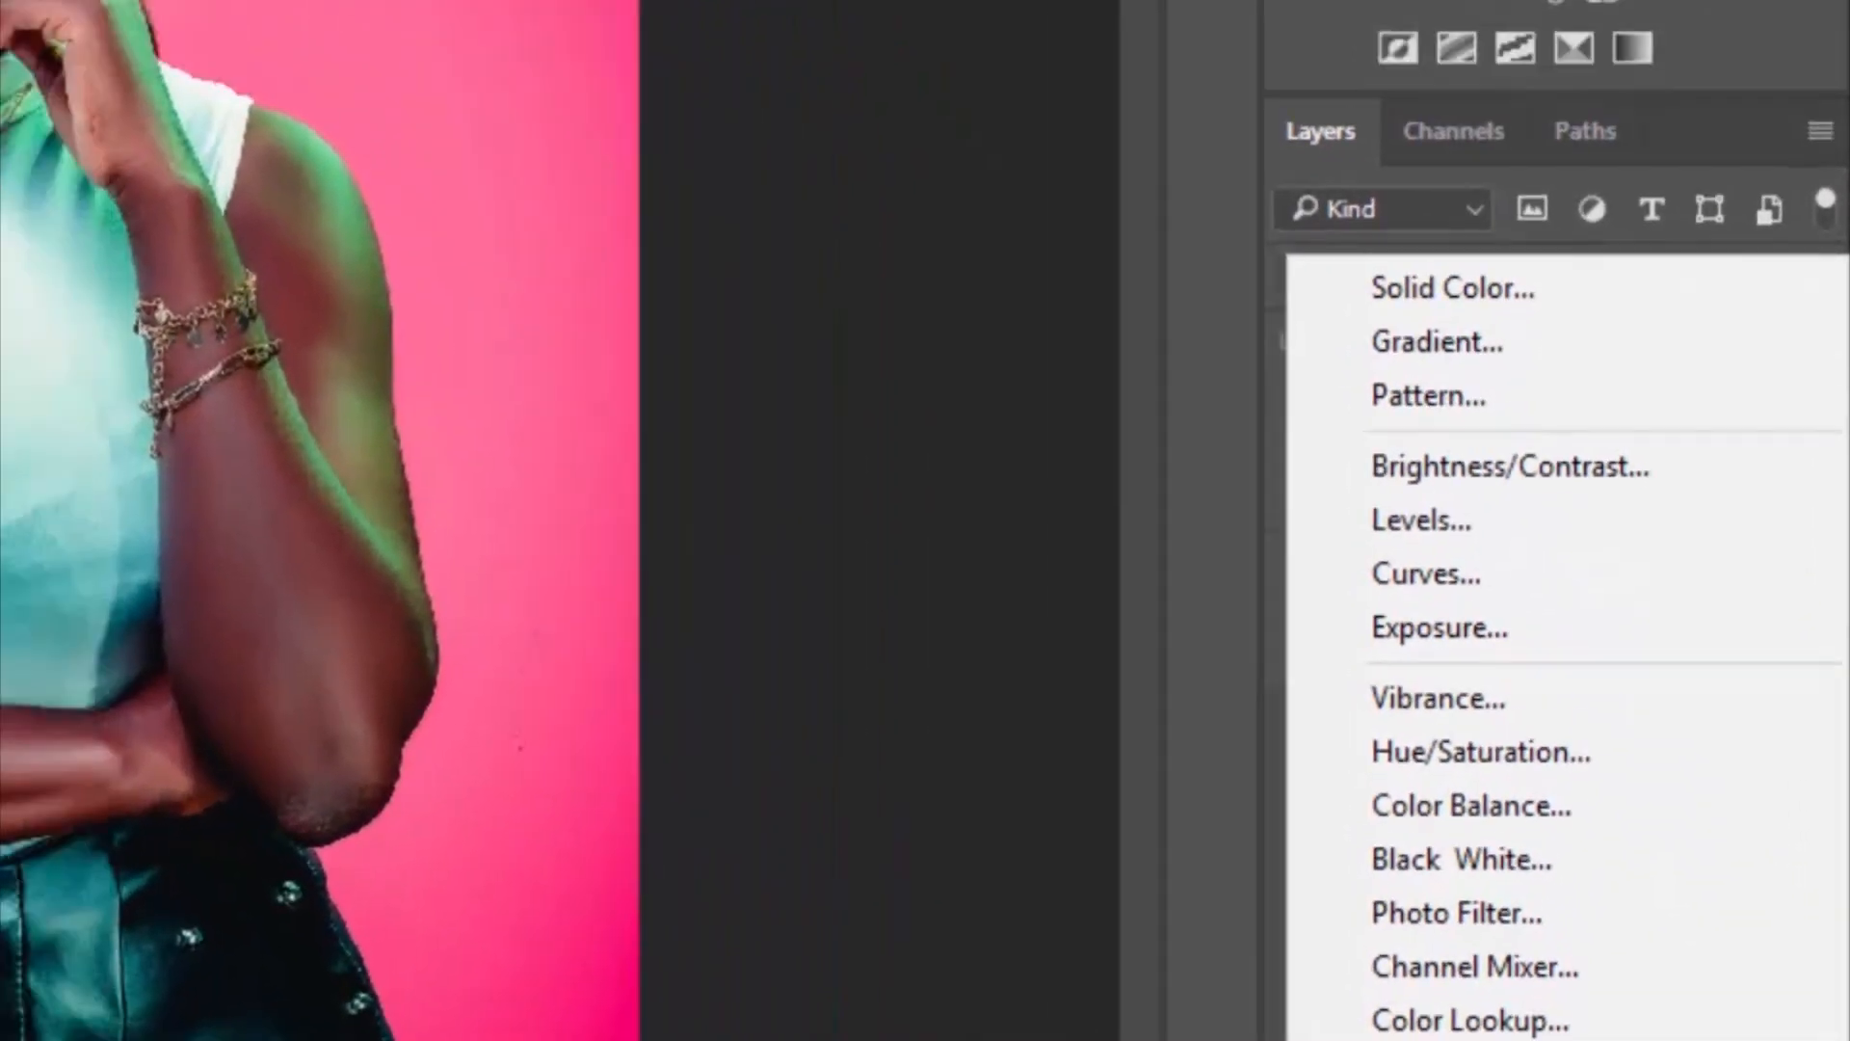
click(1484, 1036)
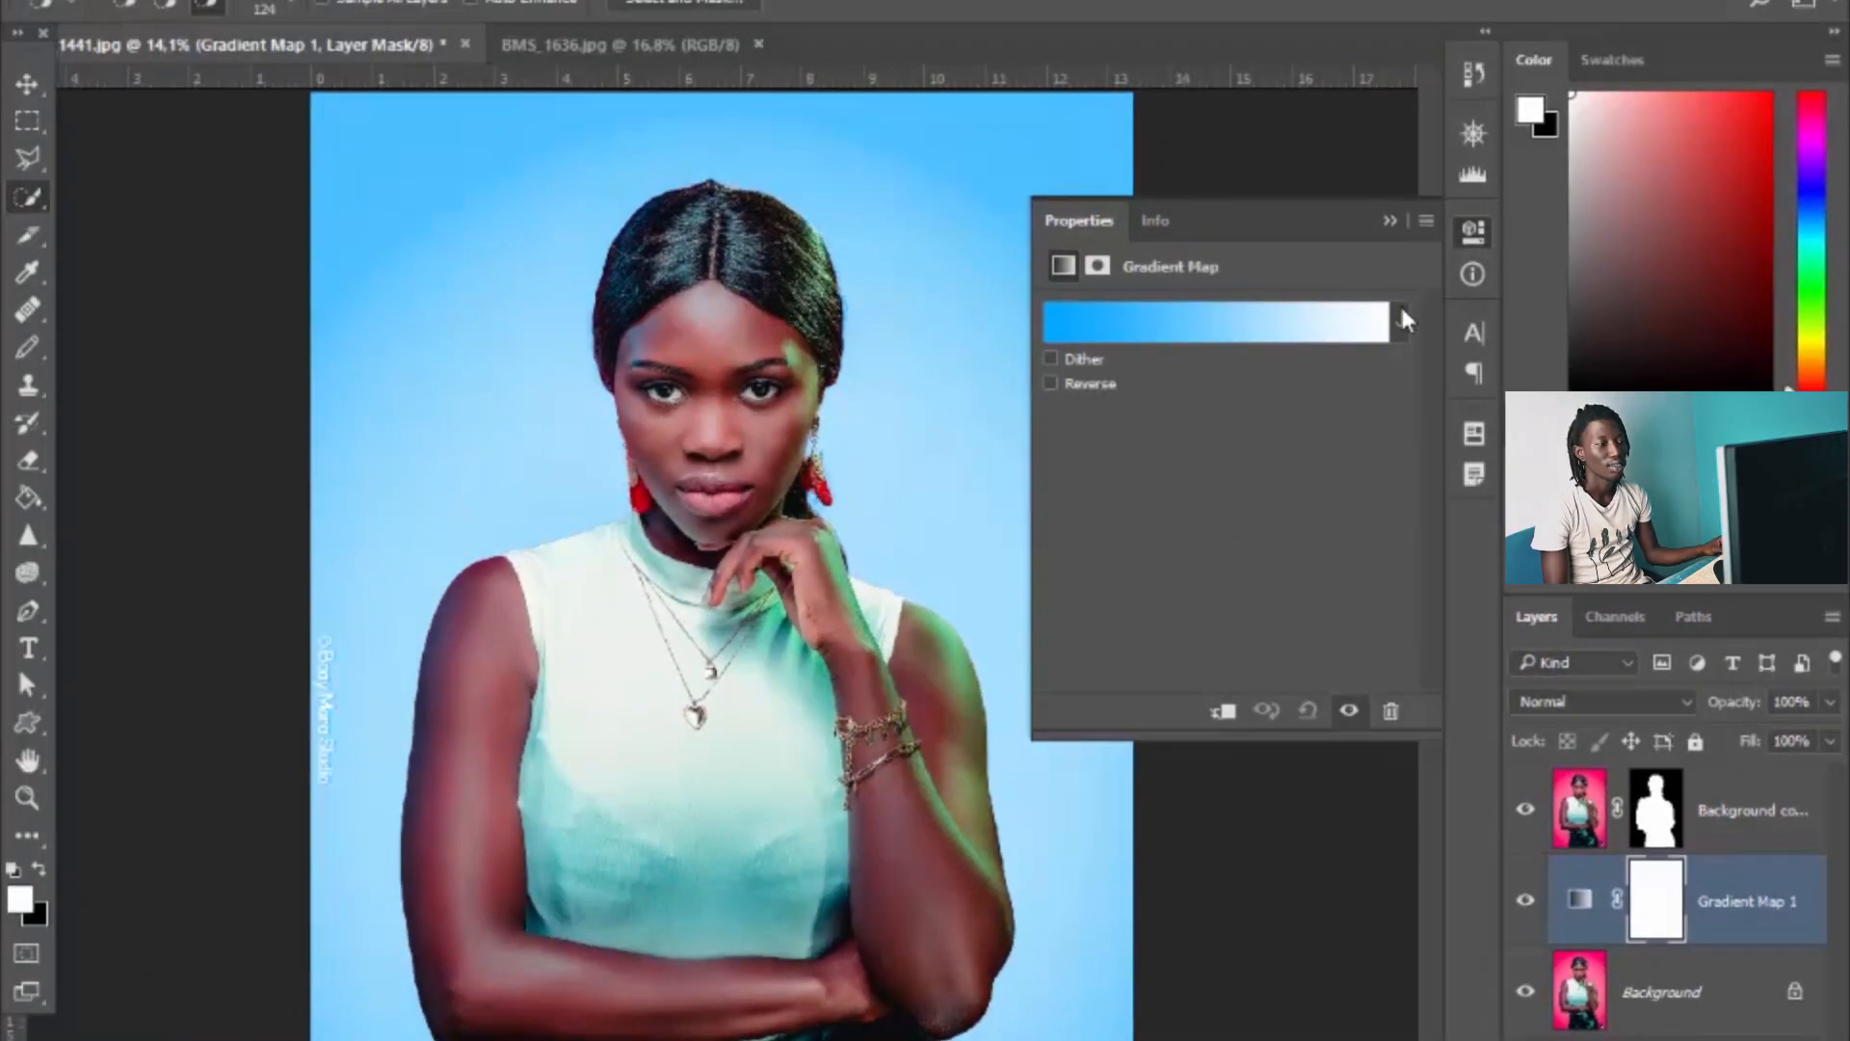
click(1402, 318)
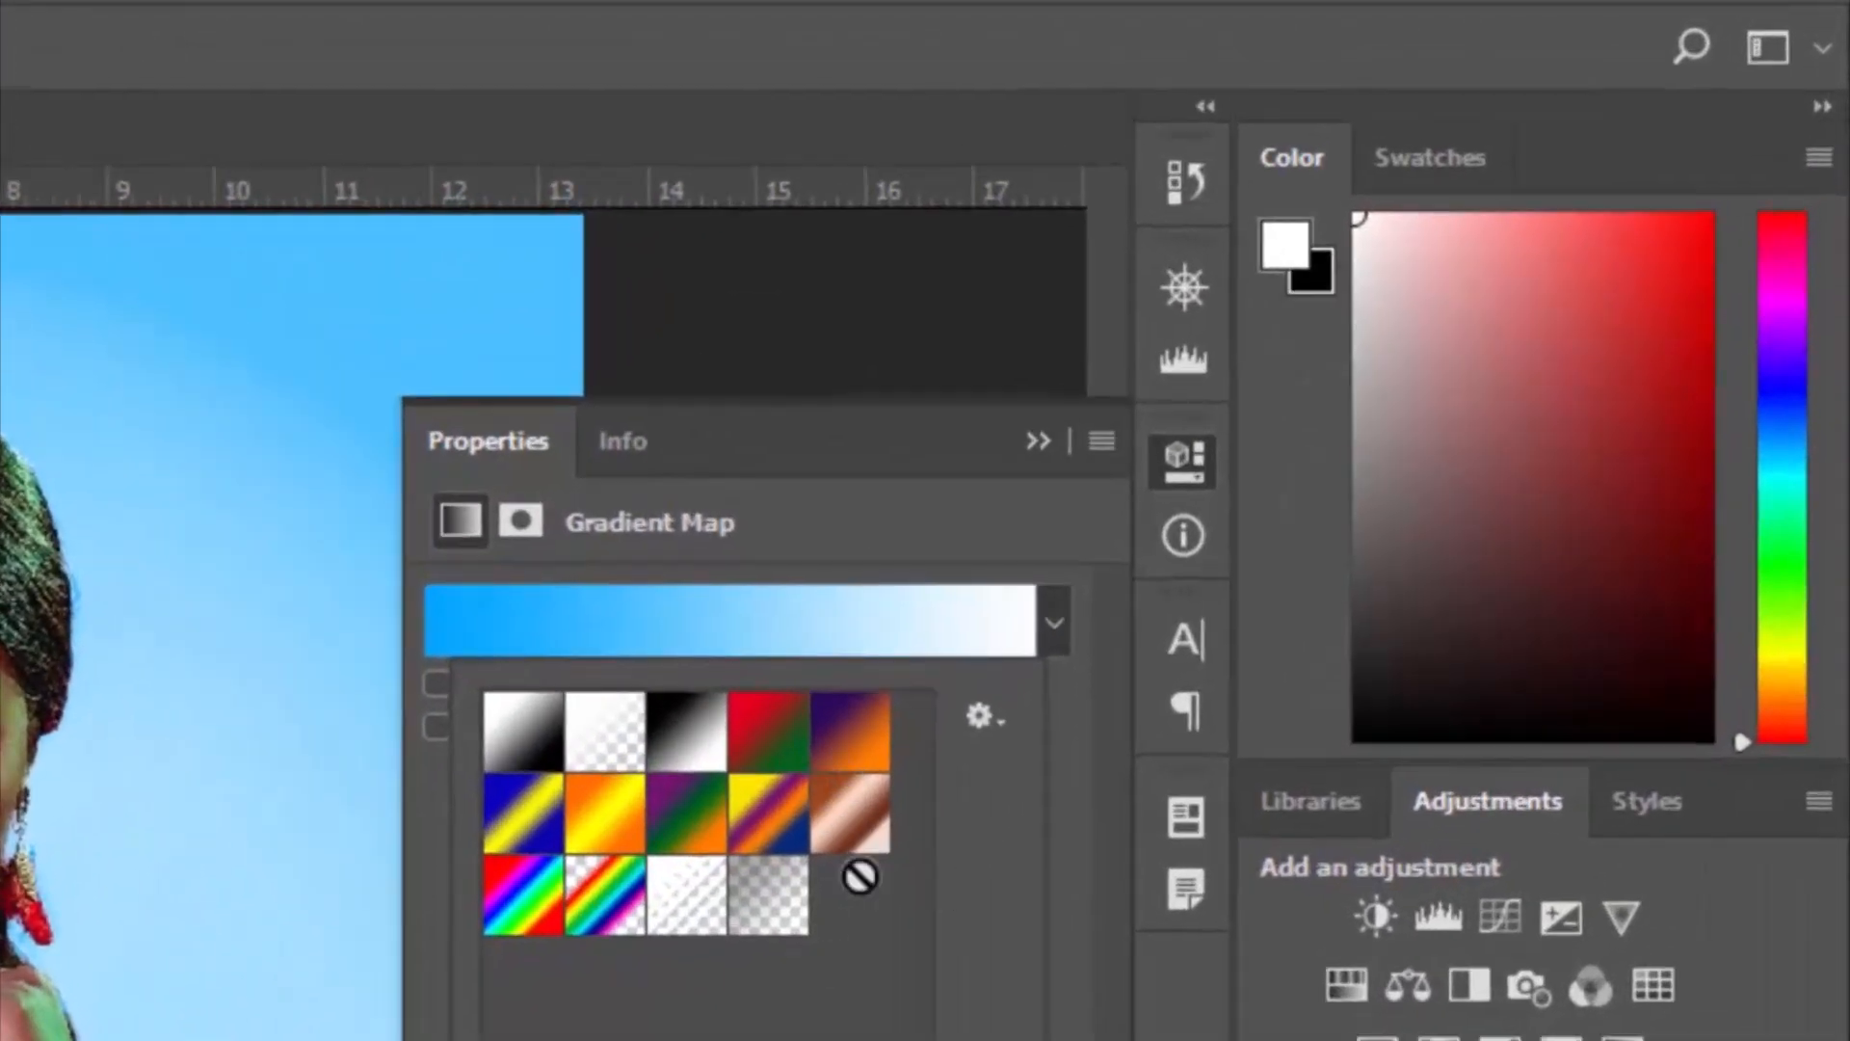
double_click(772, 735)
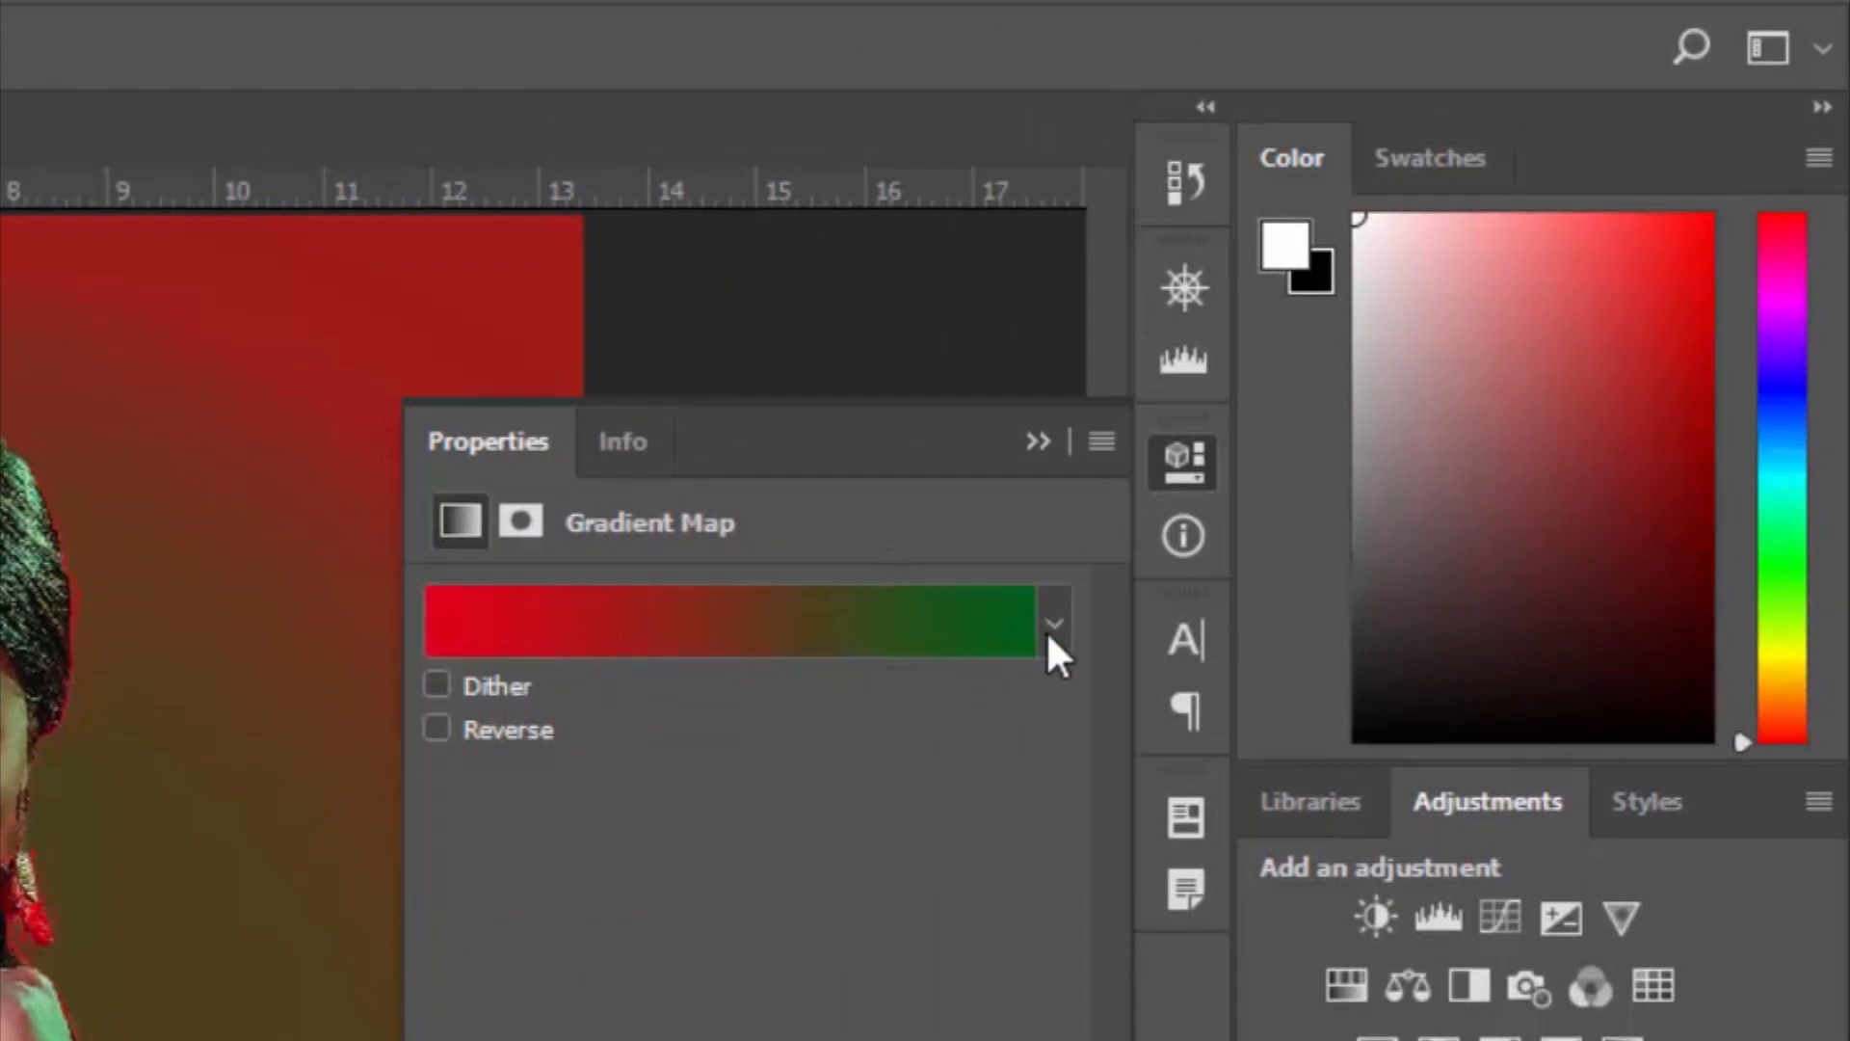
Step: Edit the gradient and set its starting colour stop to bright red with hue 353, saturation 100% and brightness 100%
click(906, 621)
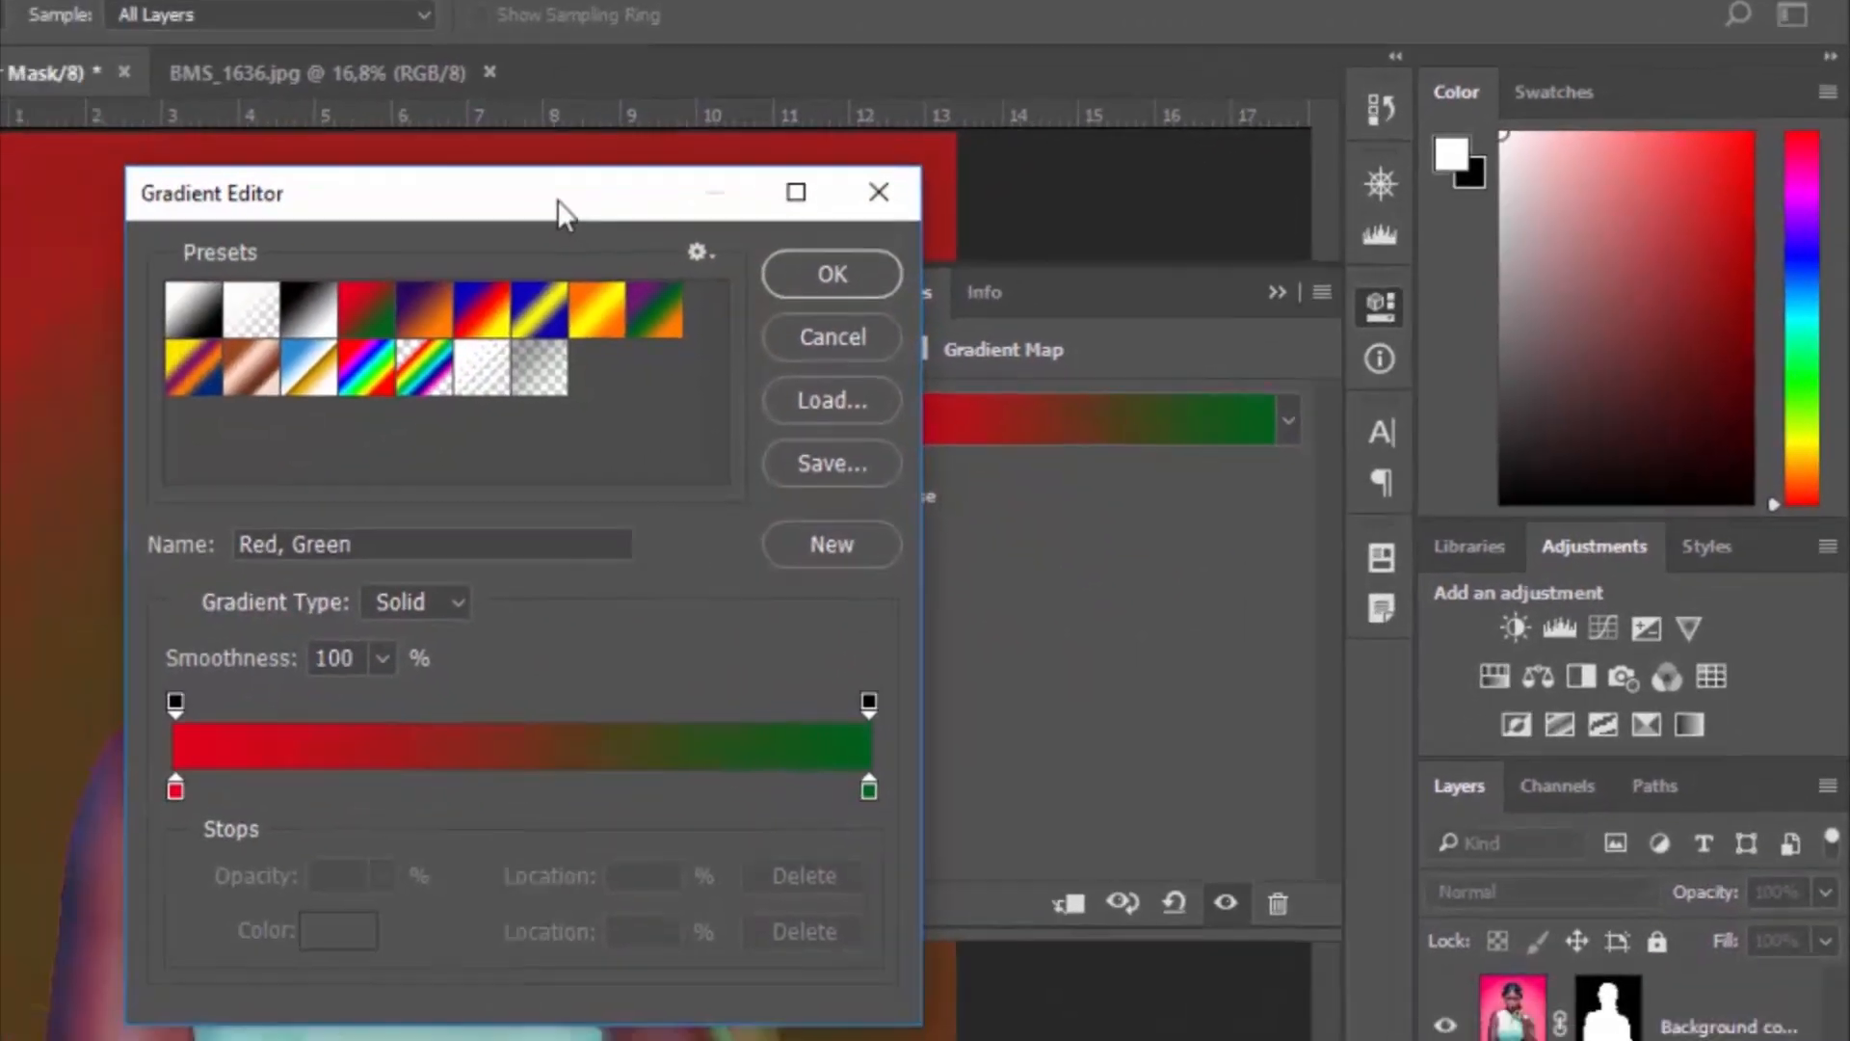
drag(563, 212, 1418, 197)
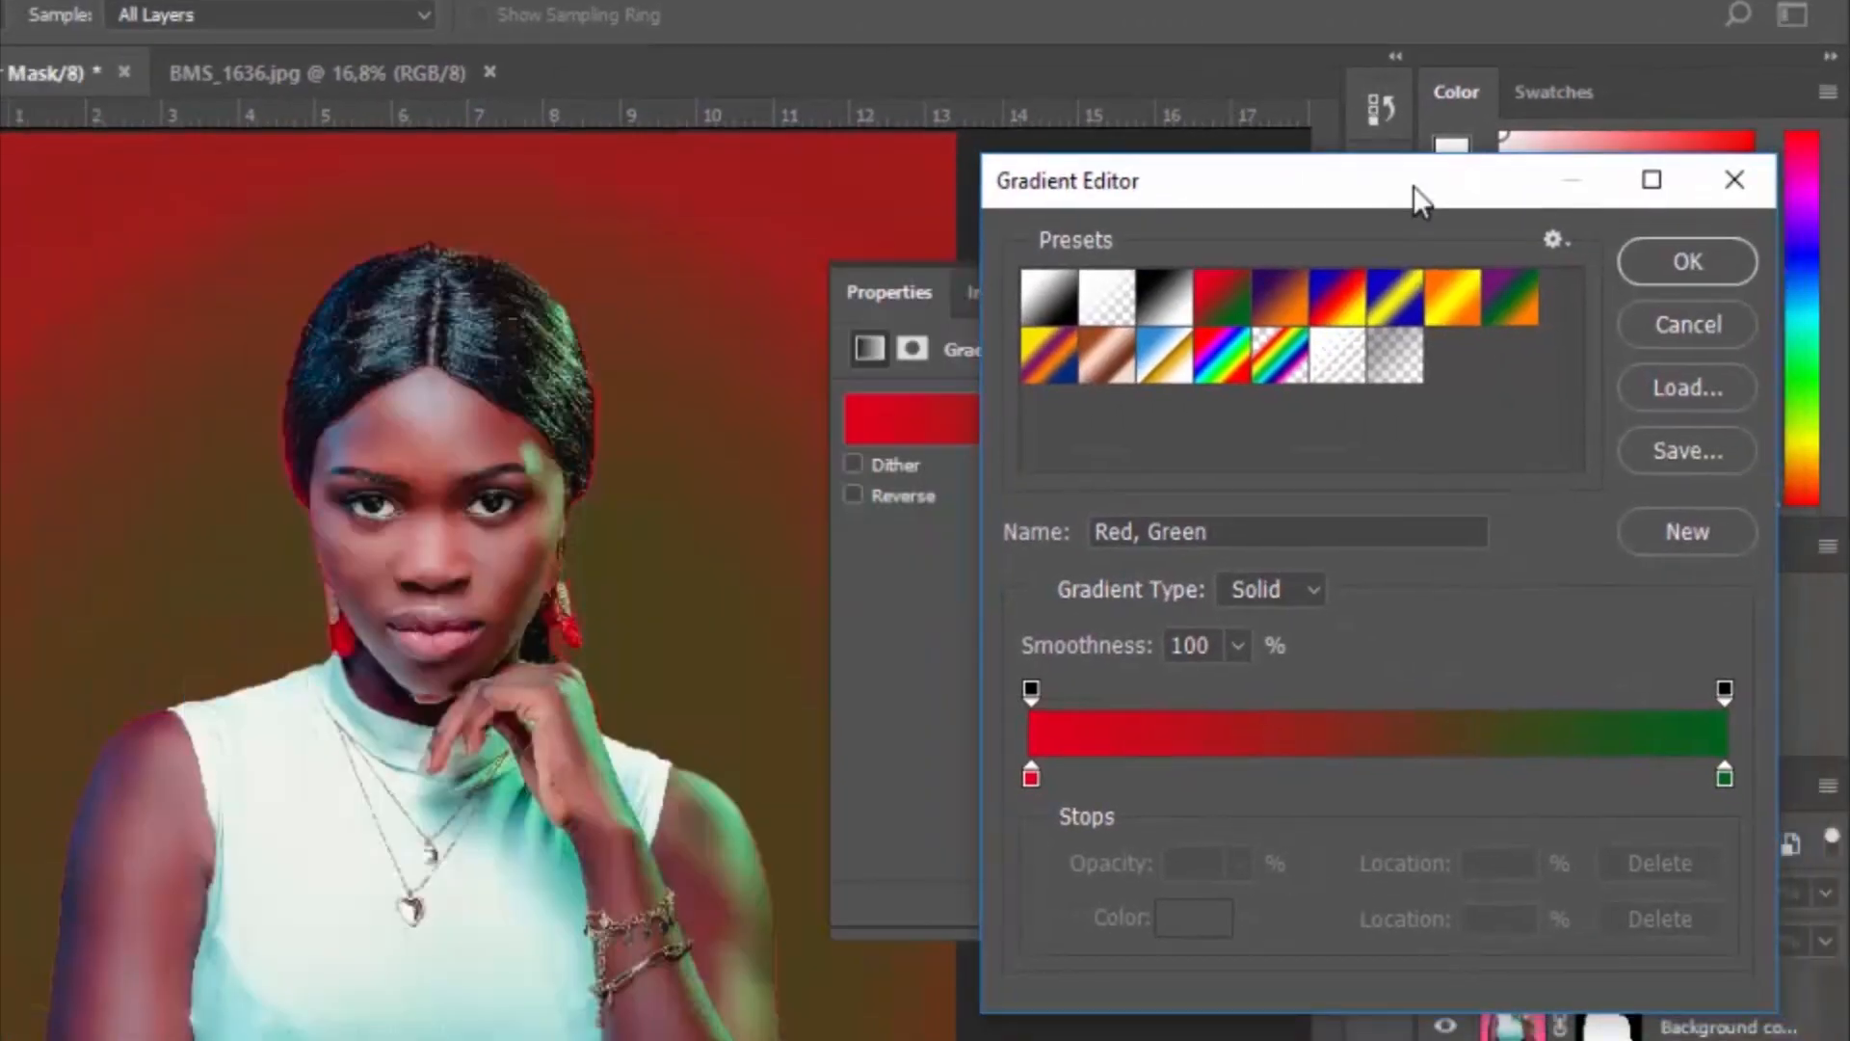
double_click(1031, 776)
click(1115, 605)
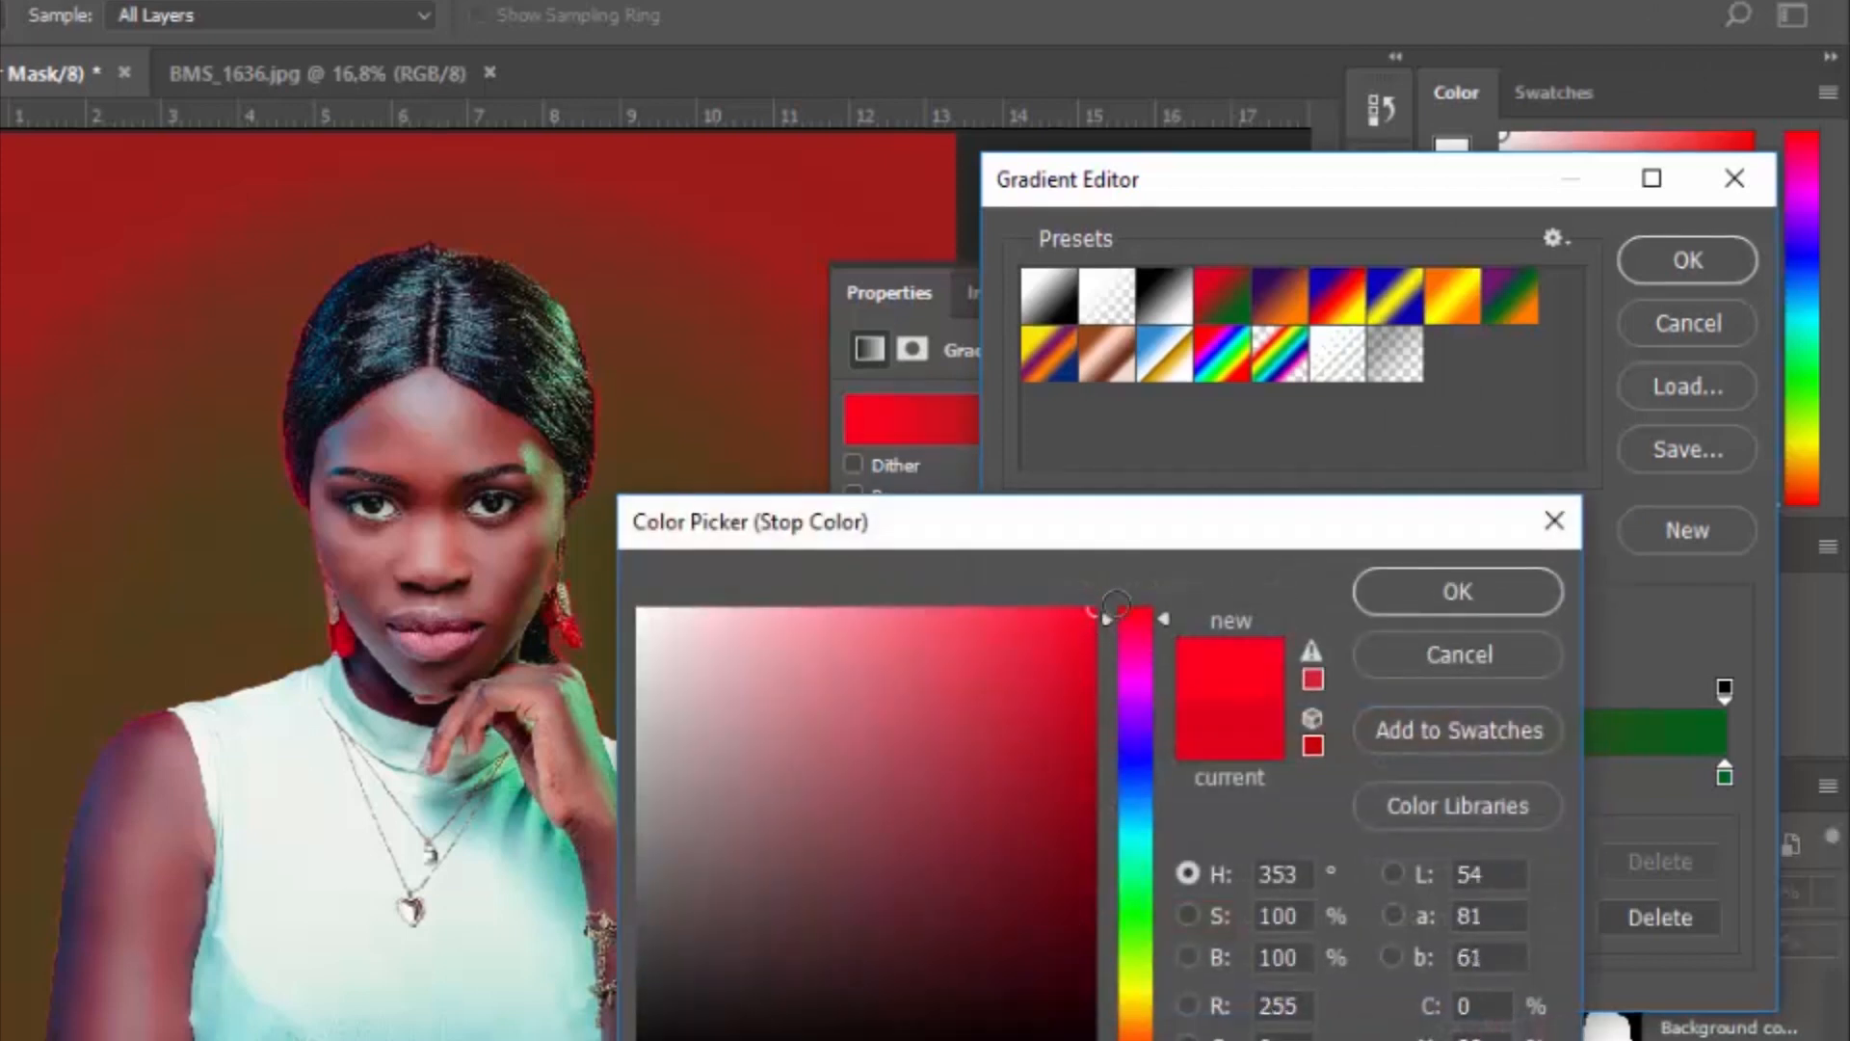
click(1480, 614)
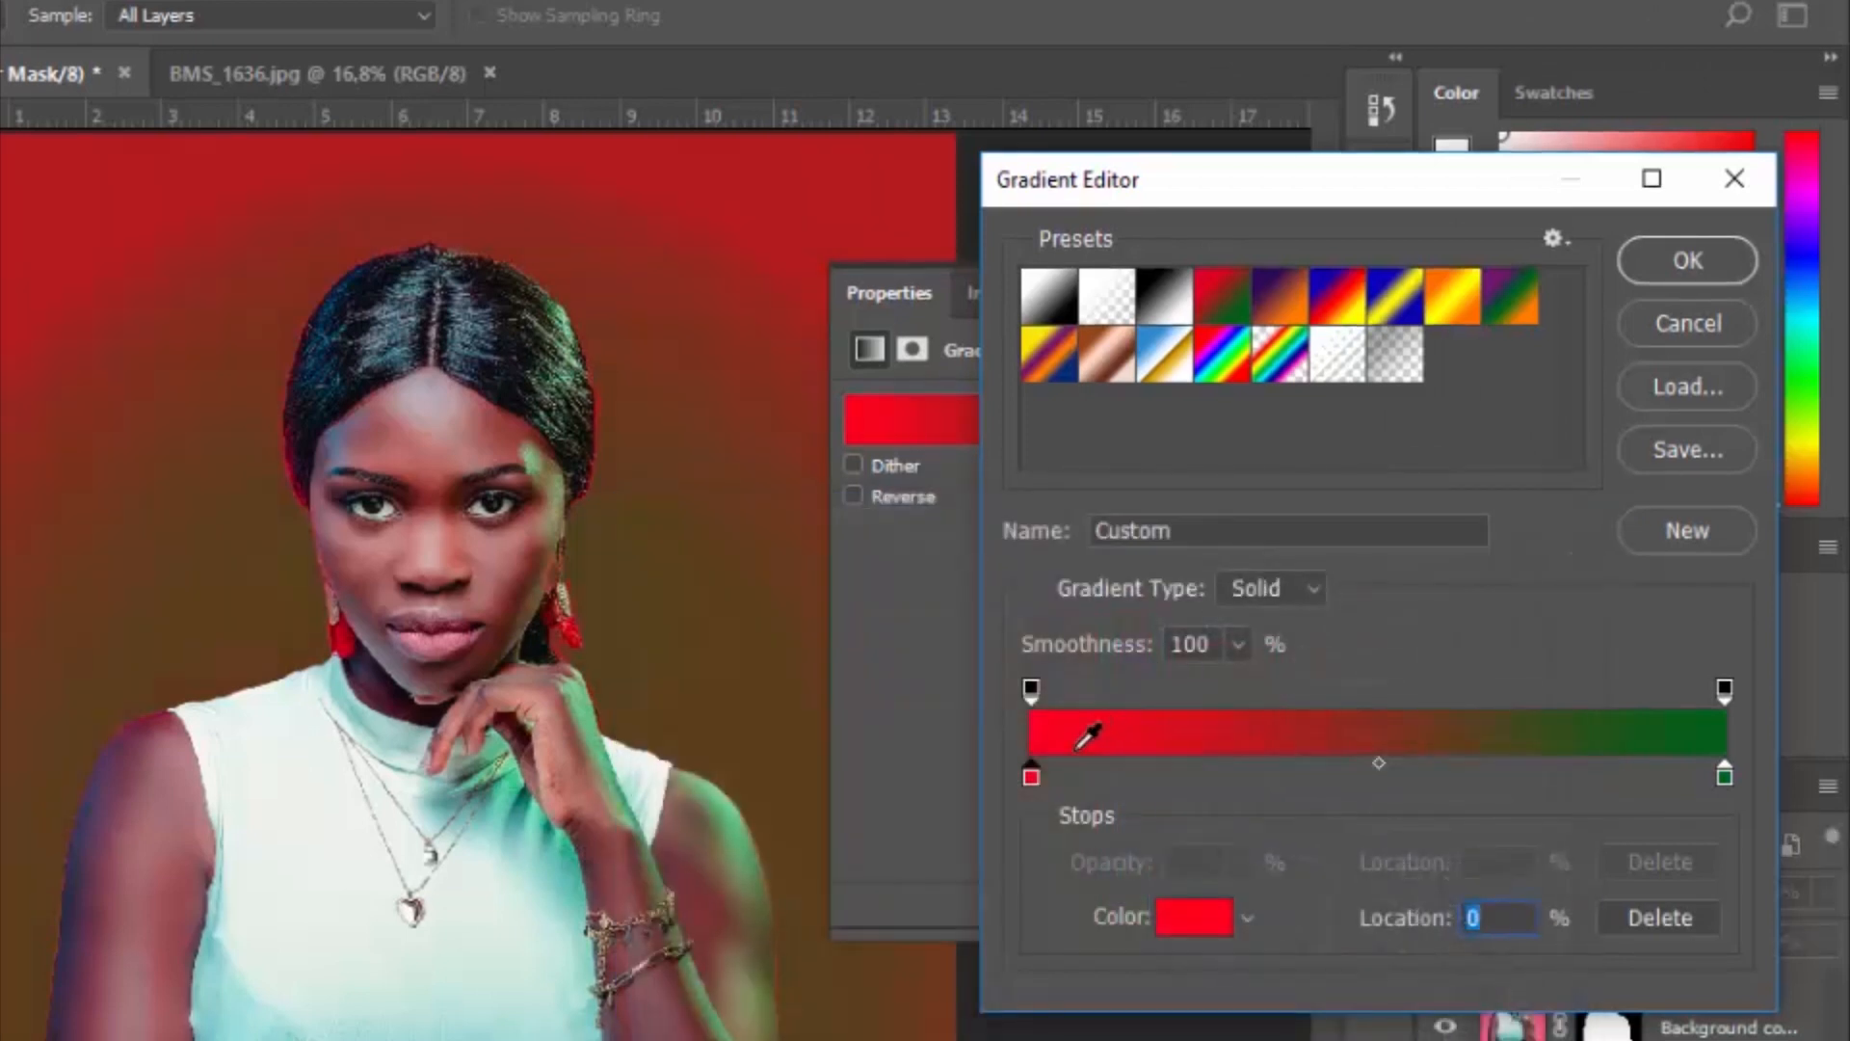
Step: Move the starting stop slightly inward, add a stop at 38% and set its colour to hue 353, saturation 85%, brightness 100%
mouse_move(1035, 777)
mouse_down()
mouse_move(1328, 773)
mouse_move(1071, 777)
mouse_up()
drag(1250, 761, 1304, 792)
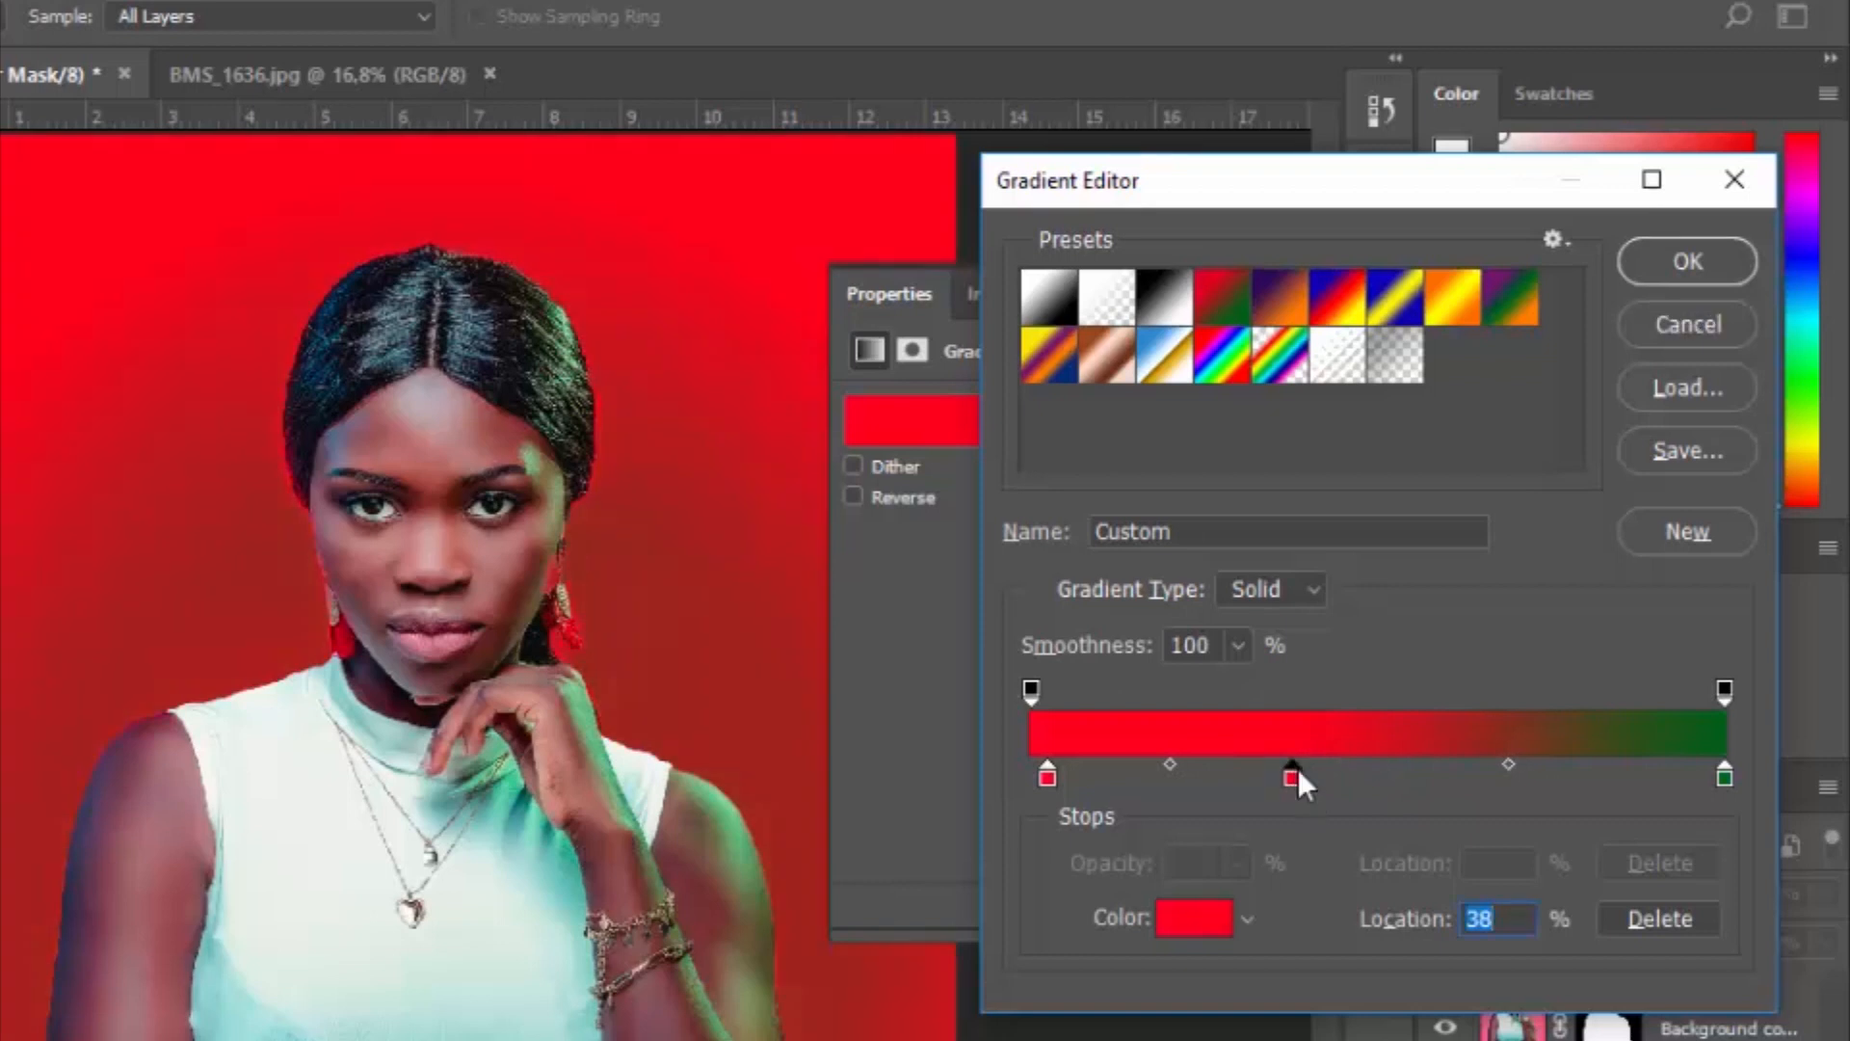
double_click(1292, 775)
drag(1060, 704, 1093, 700)
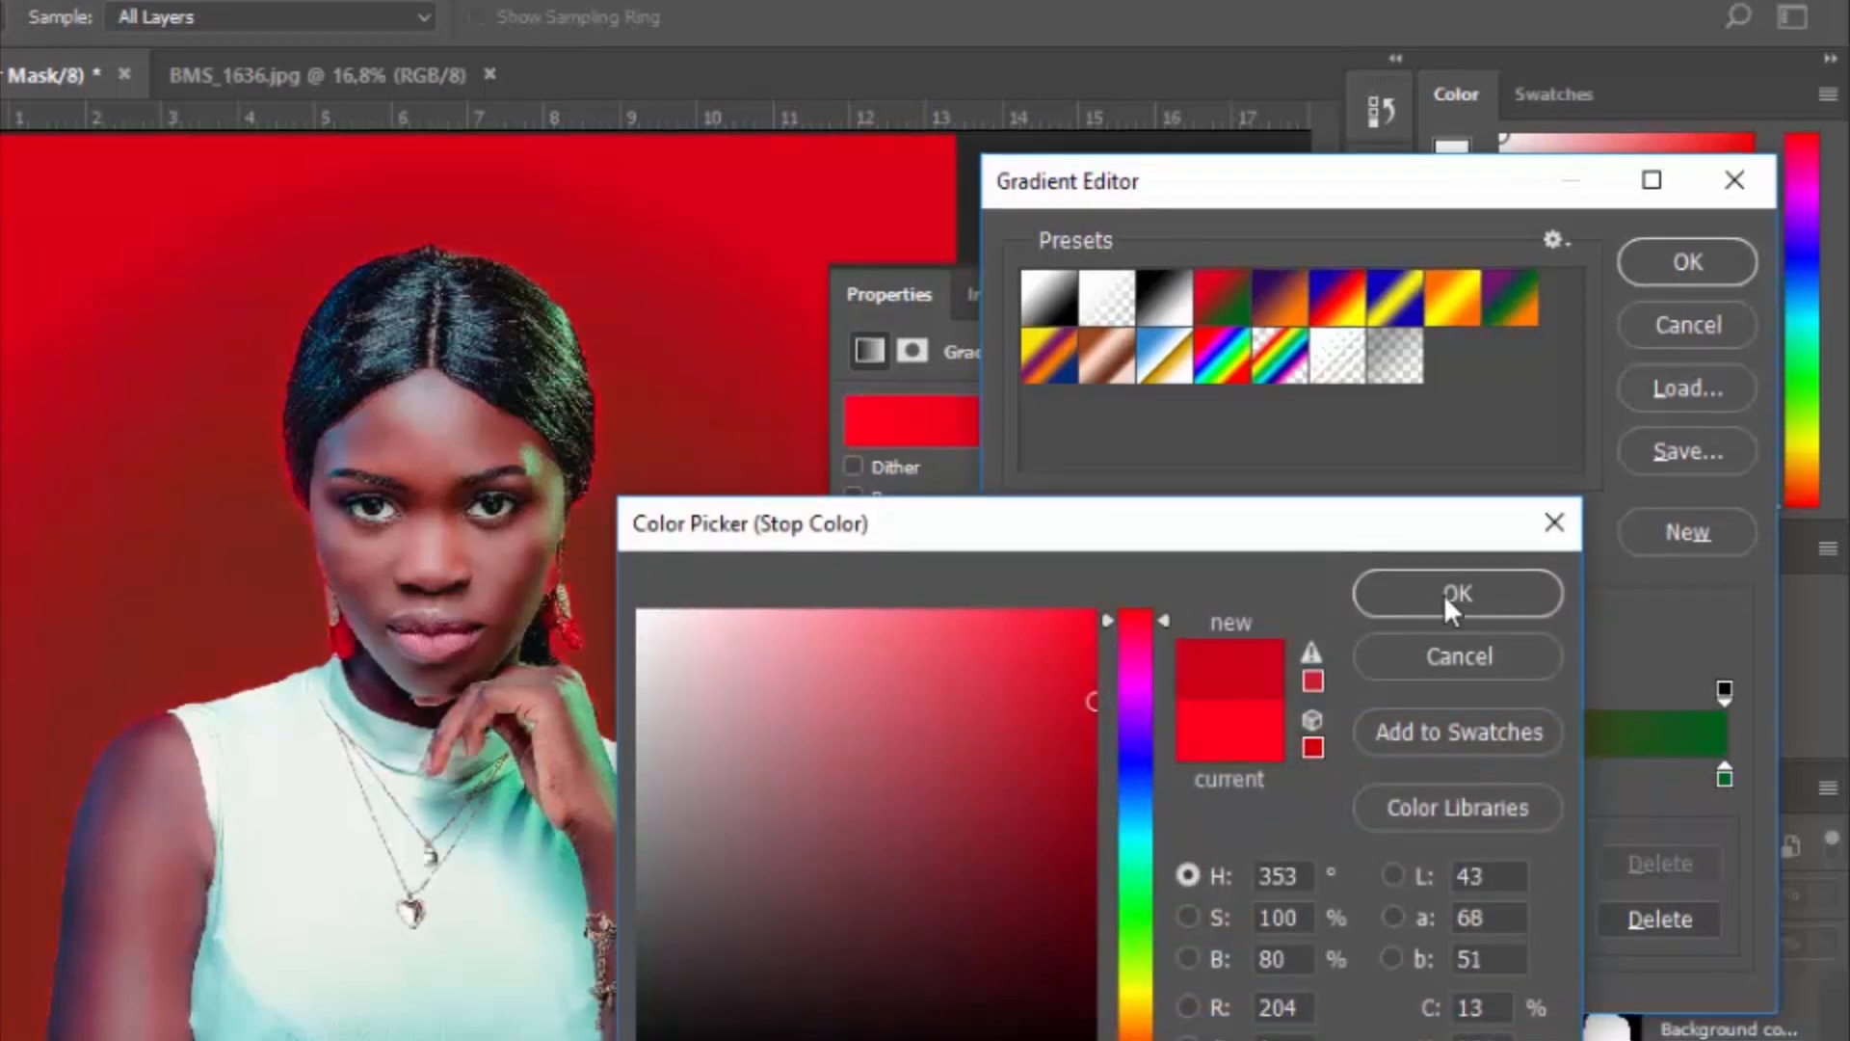
mouse_move(970, 729)
mouse_down()
mouse_move(982, 605)
mouse_move(1028, 617)
mouse_up()
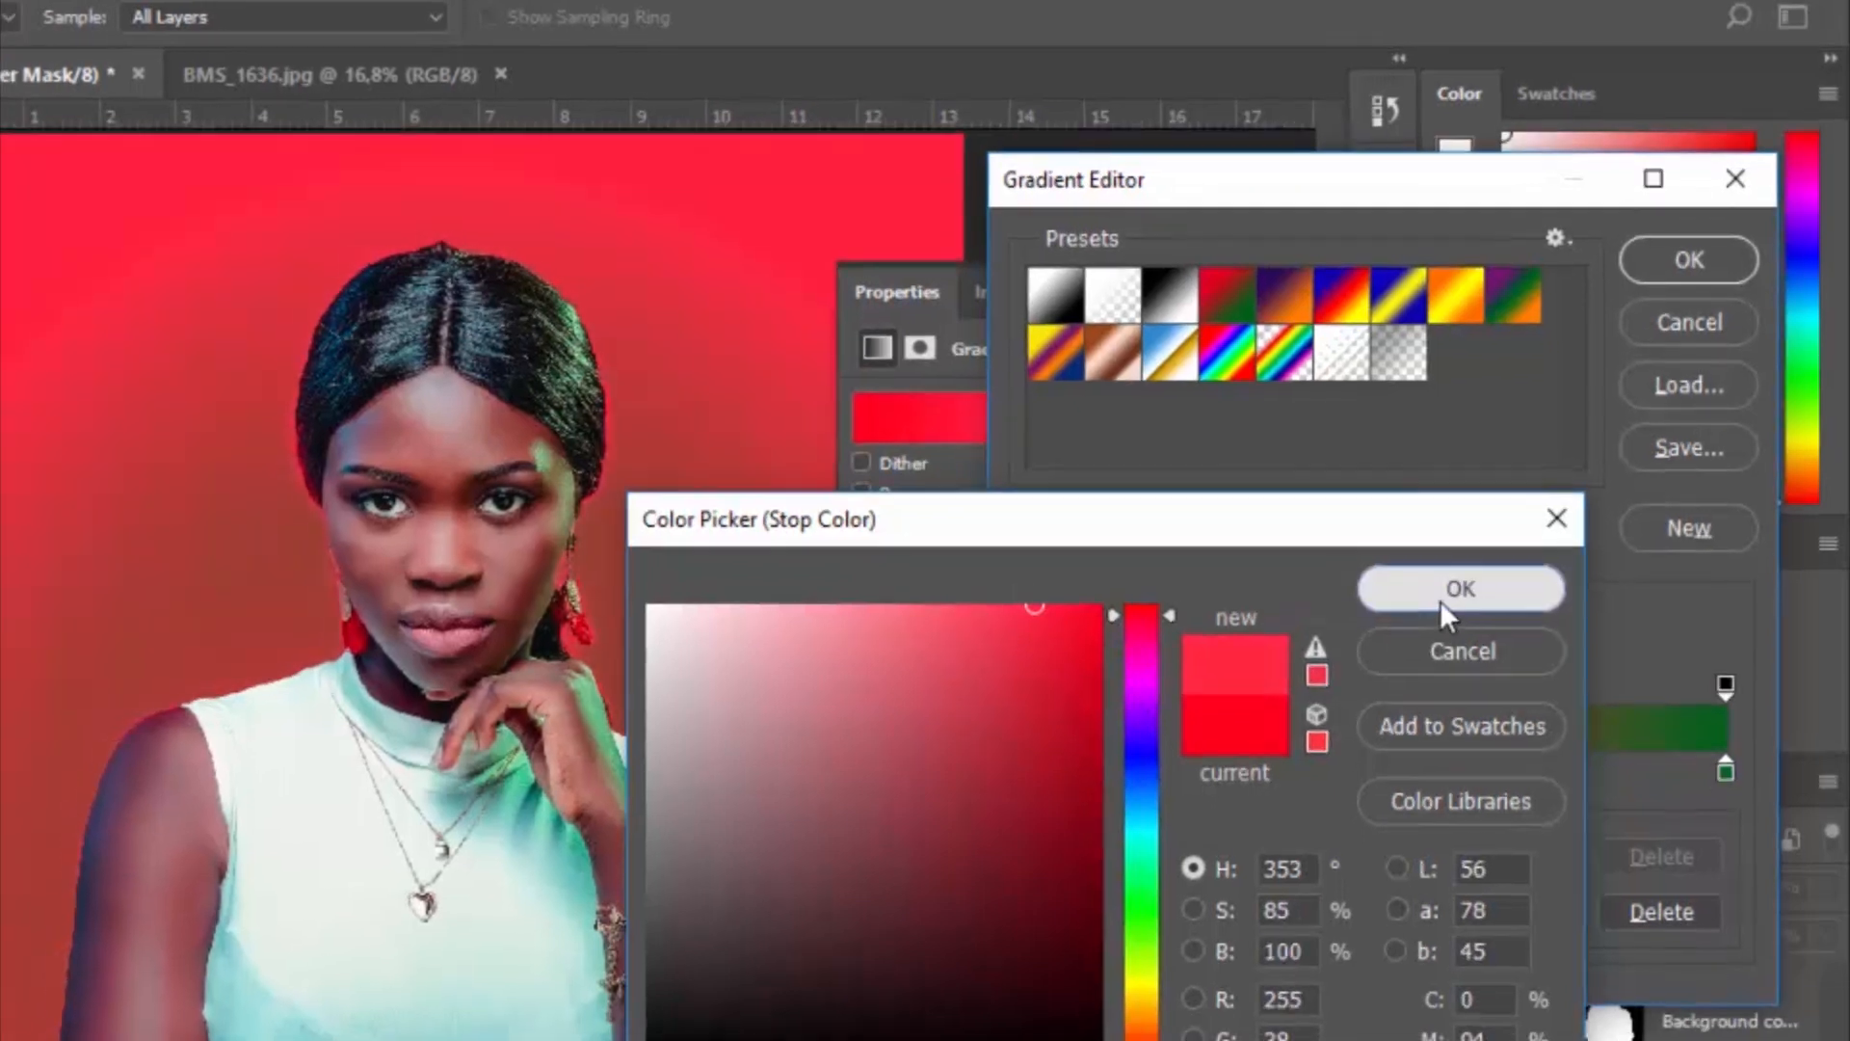
click(1446, 592)
Step: Set the gradient's end colour stop to white with hue 0, saturation 0% and brightness 100%
click(1724, 777)
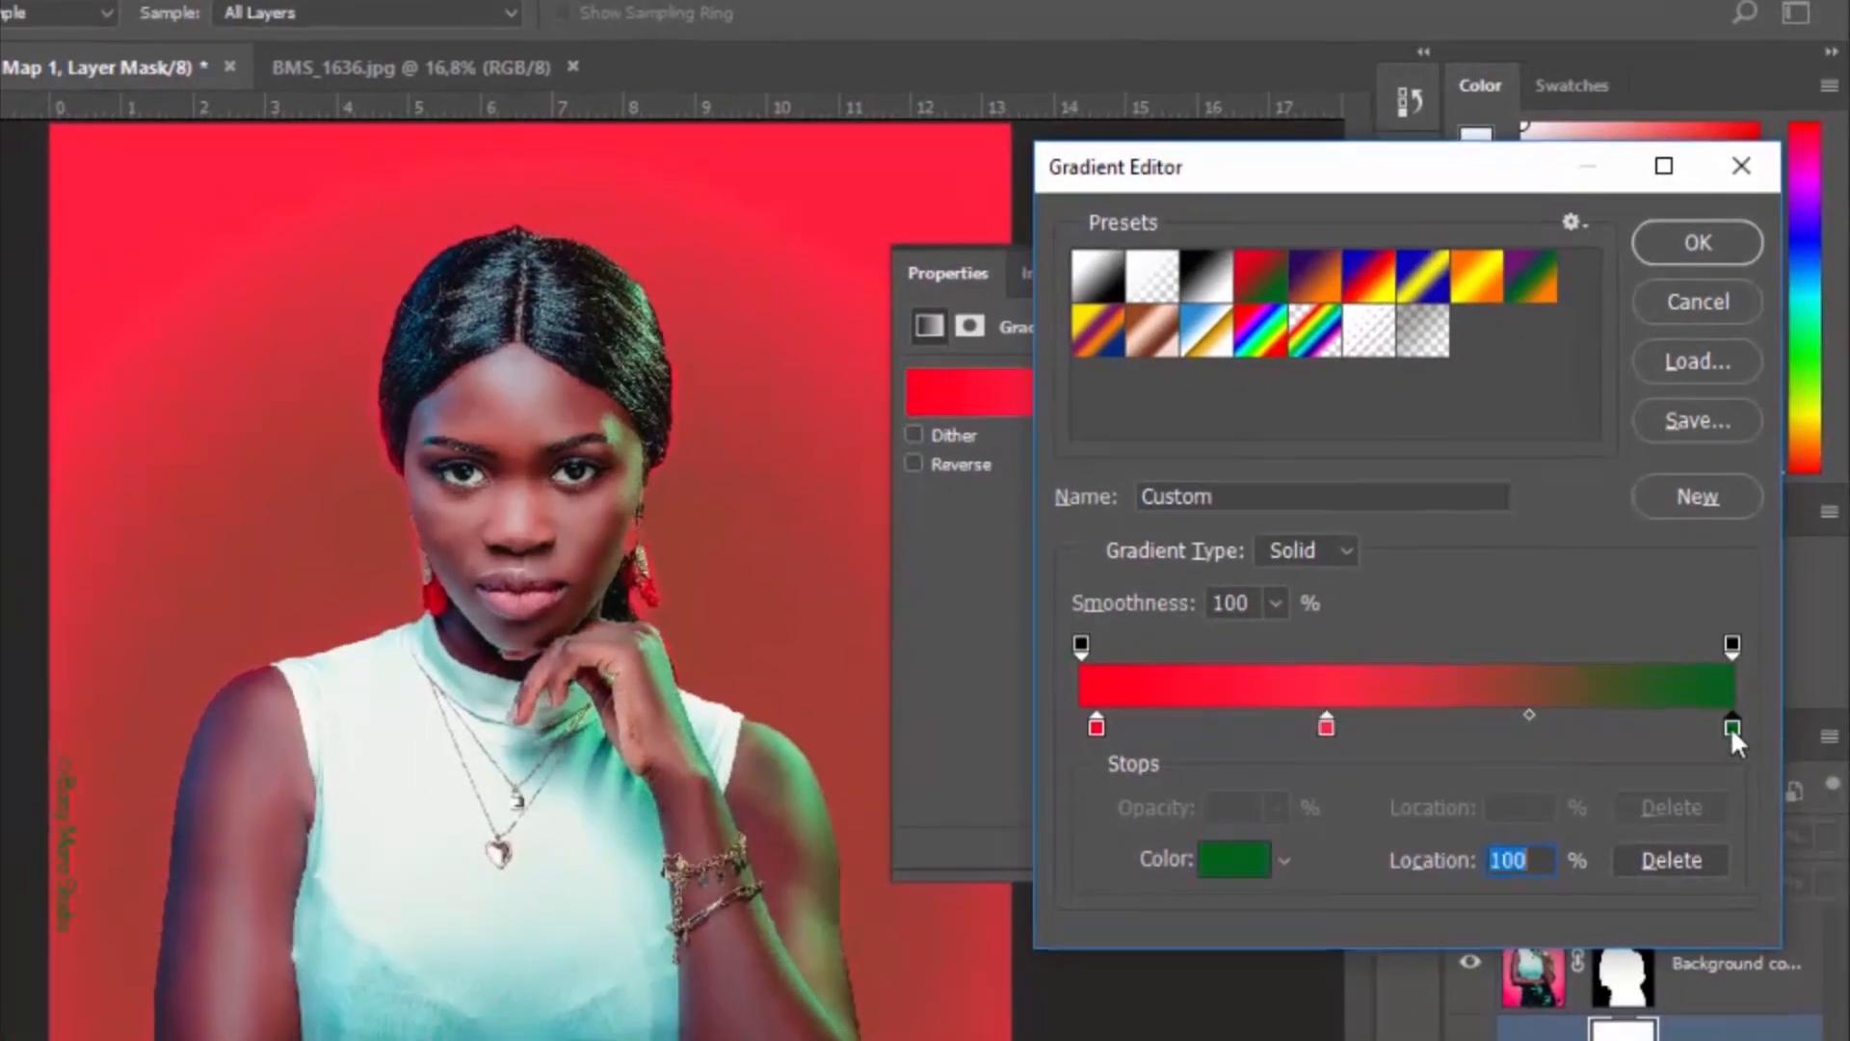
double_click(1731, 728)
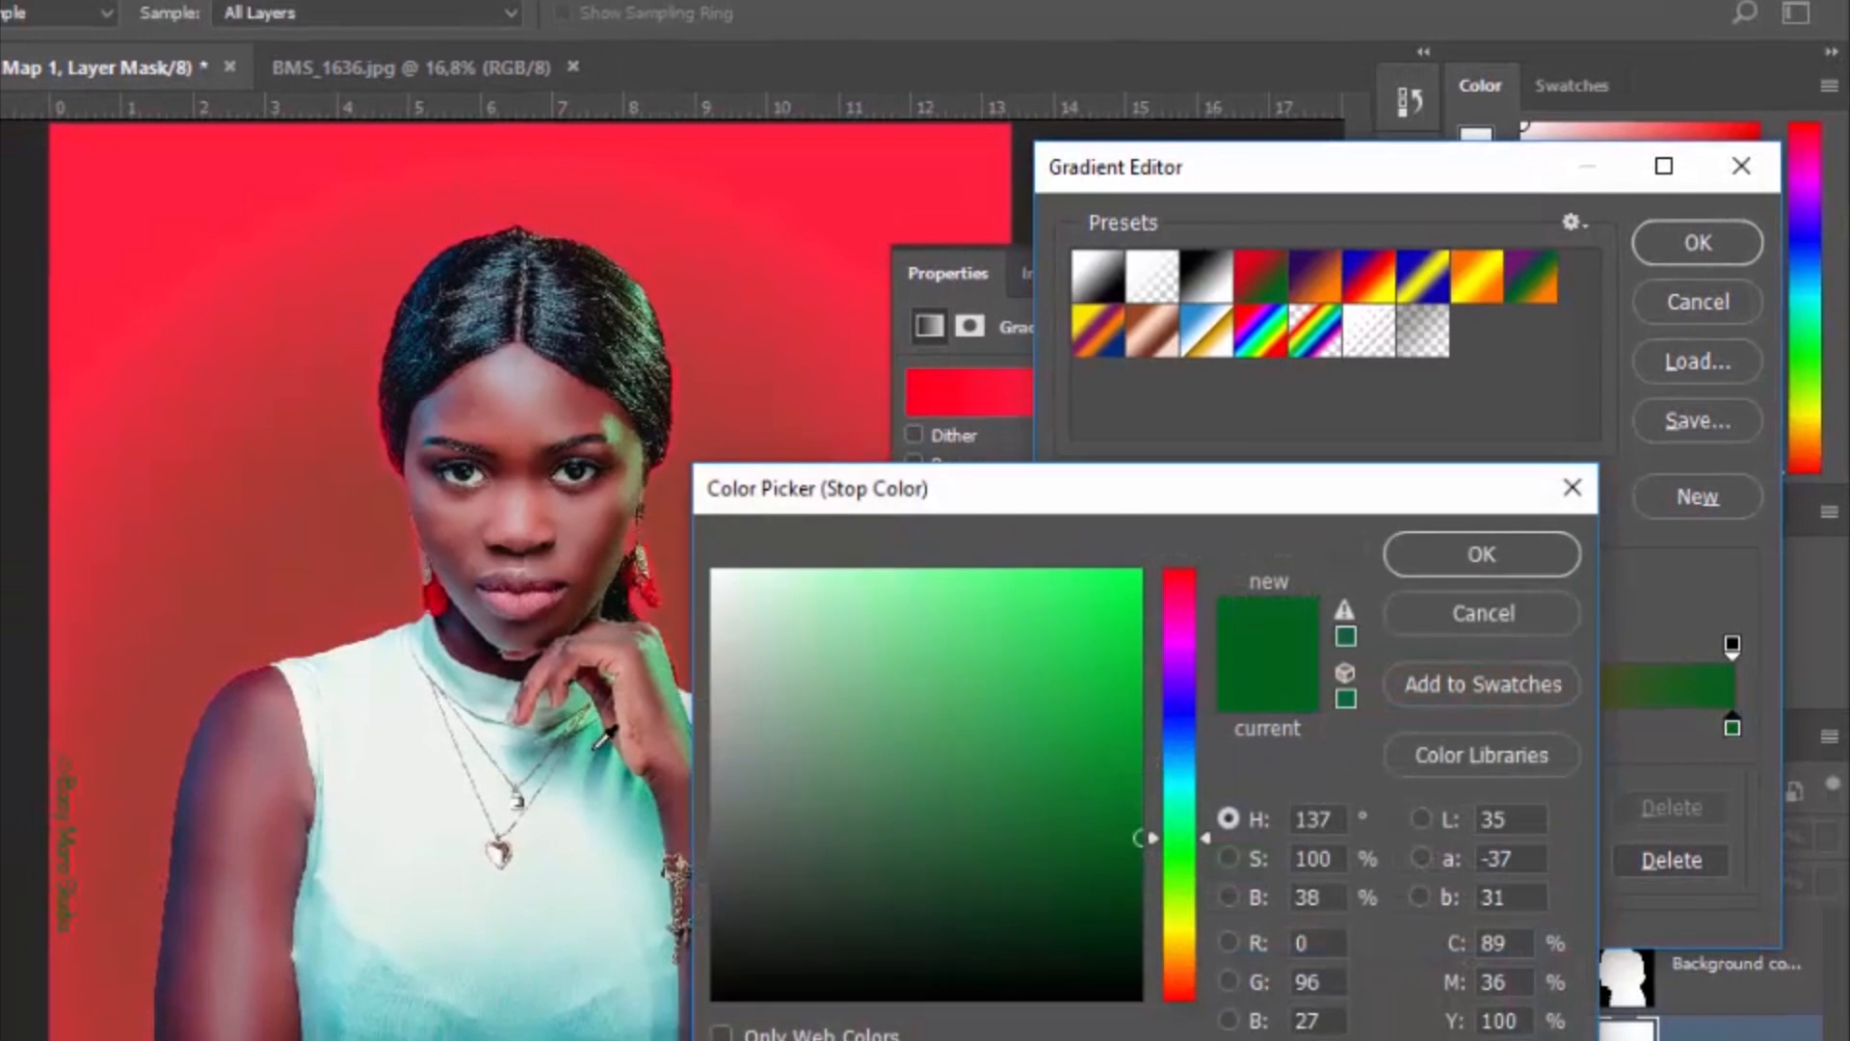
click(94, 174)
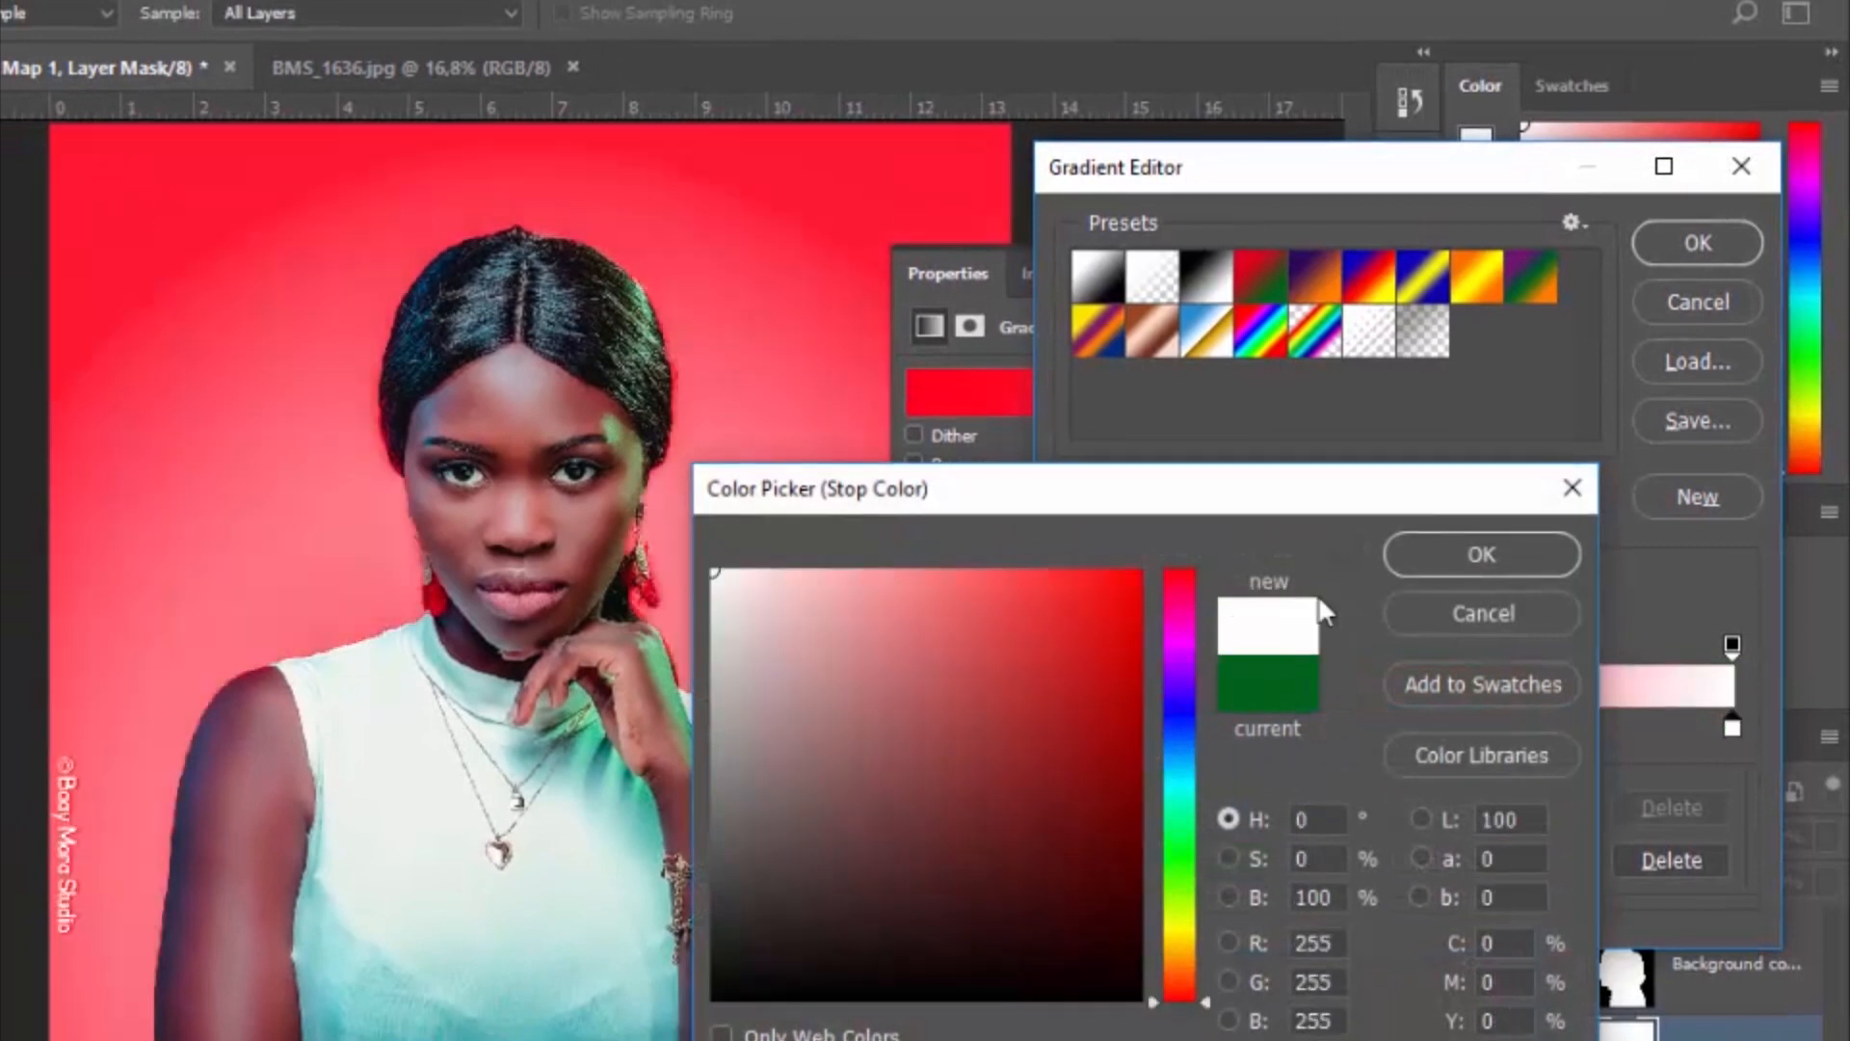
click(1448, 565)
Step: Move the middle colour stop to 49% and apply the edited gradient to the Gradient Map
drag(1332, 725, 1405, 738)
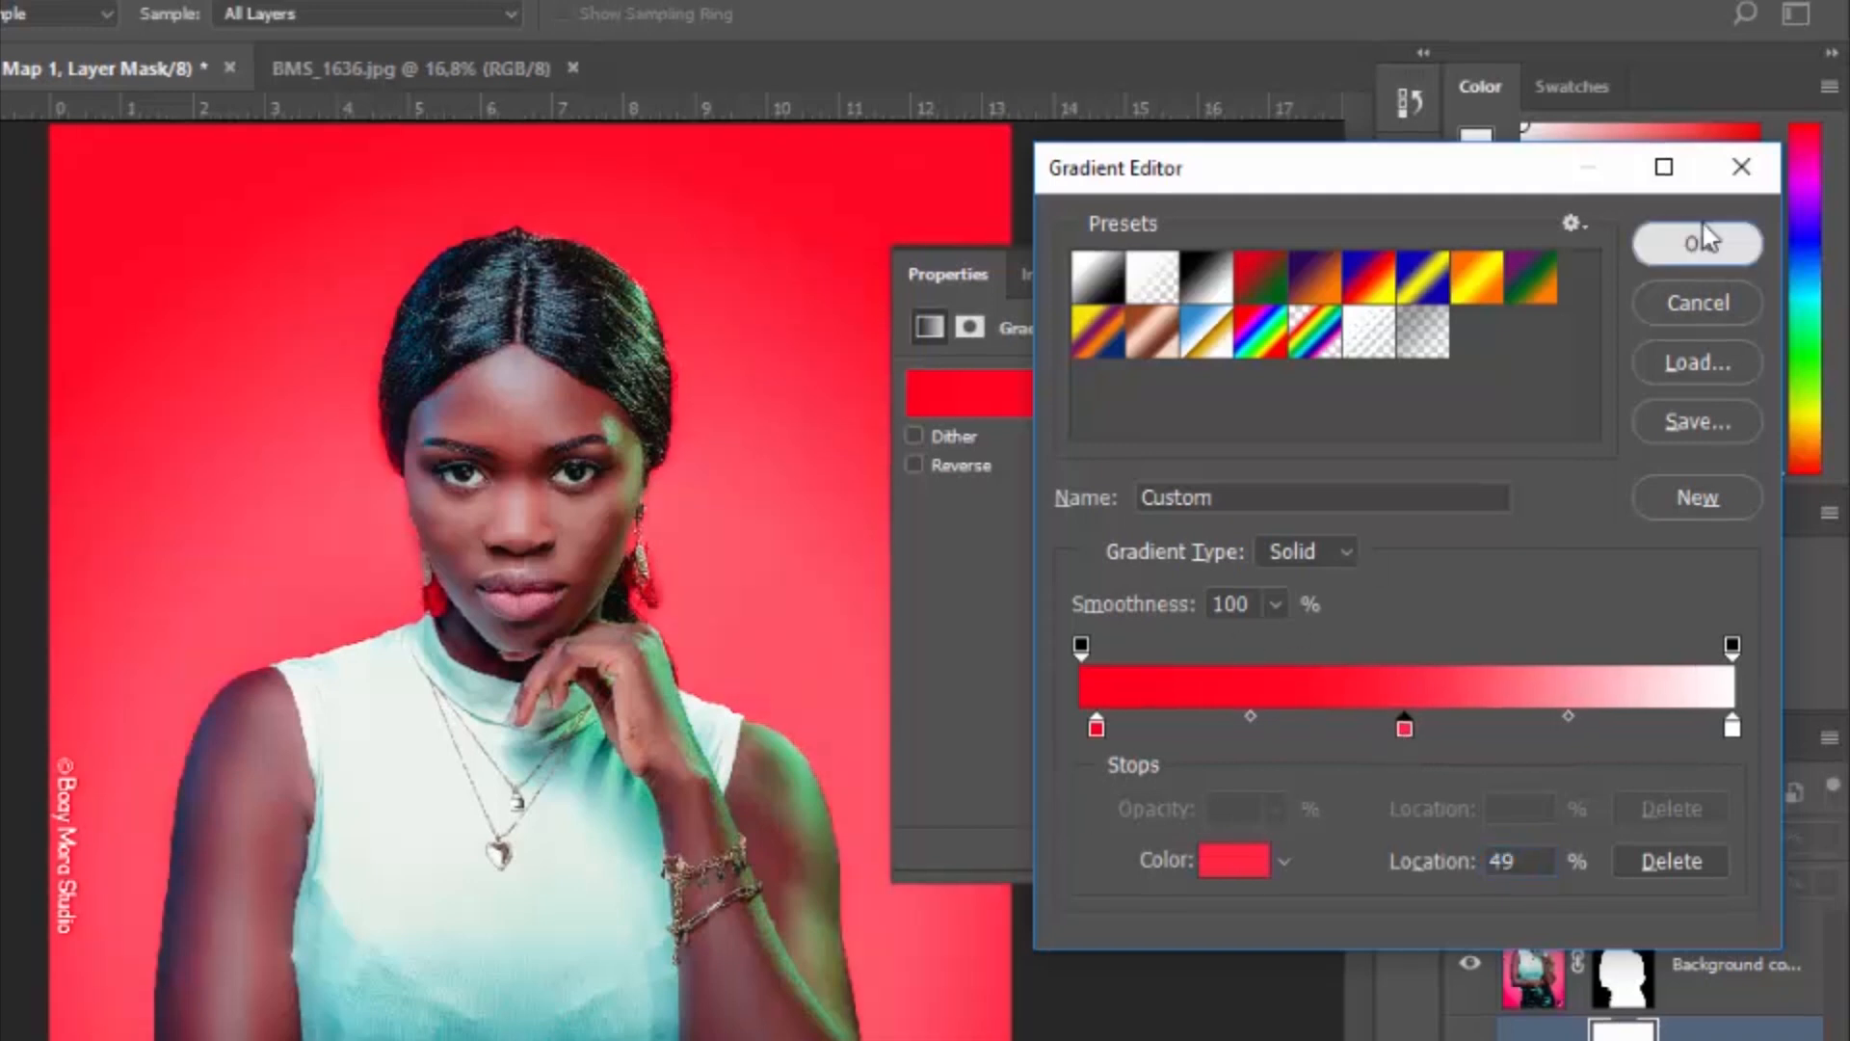
click(1702, 241)
click(1314, 274)
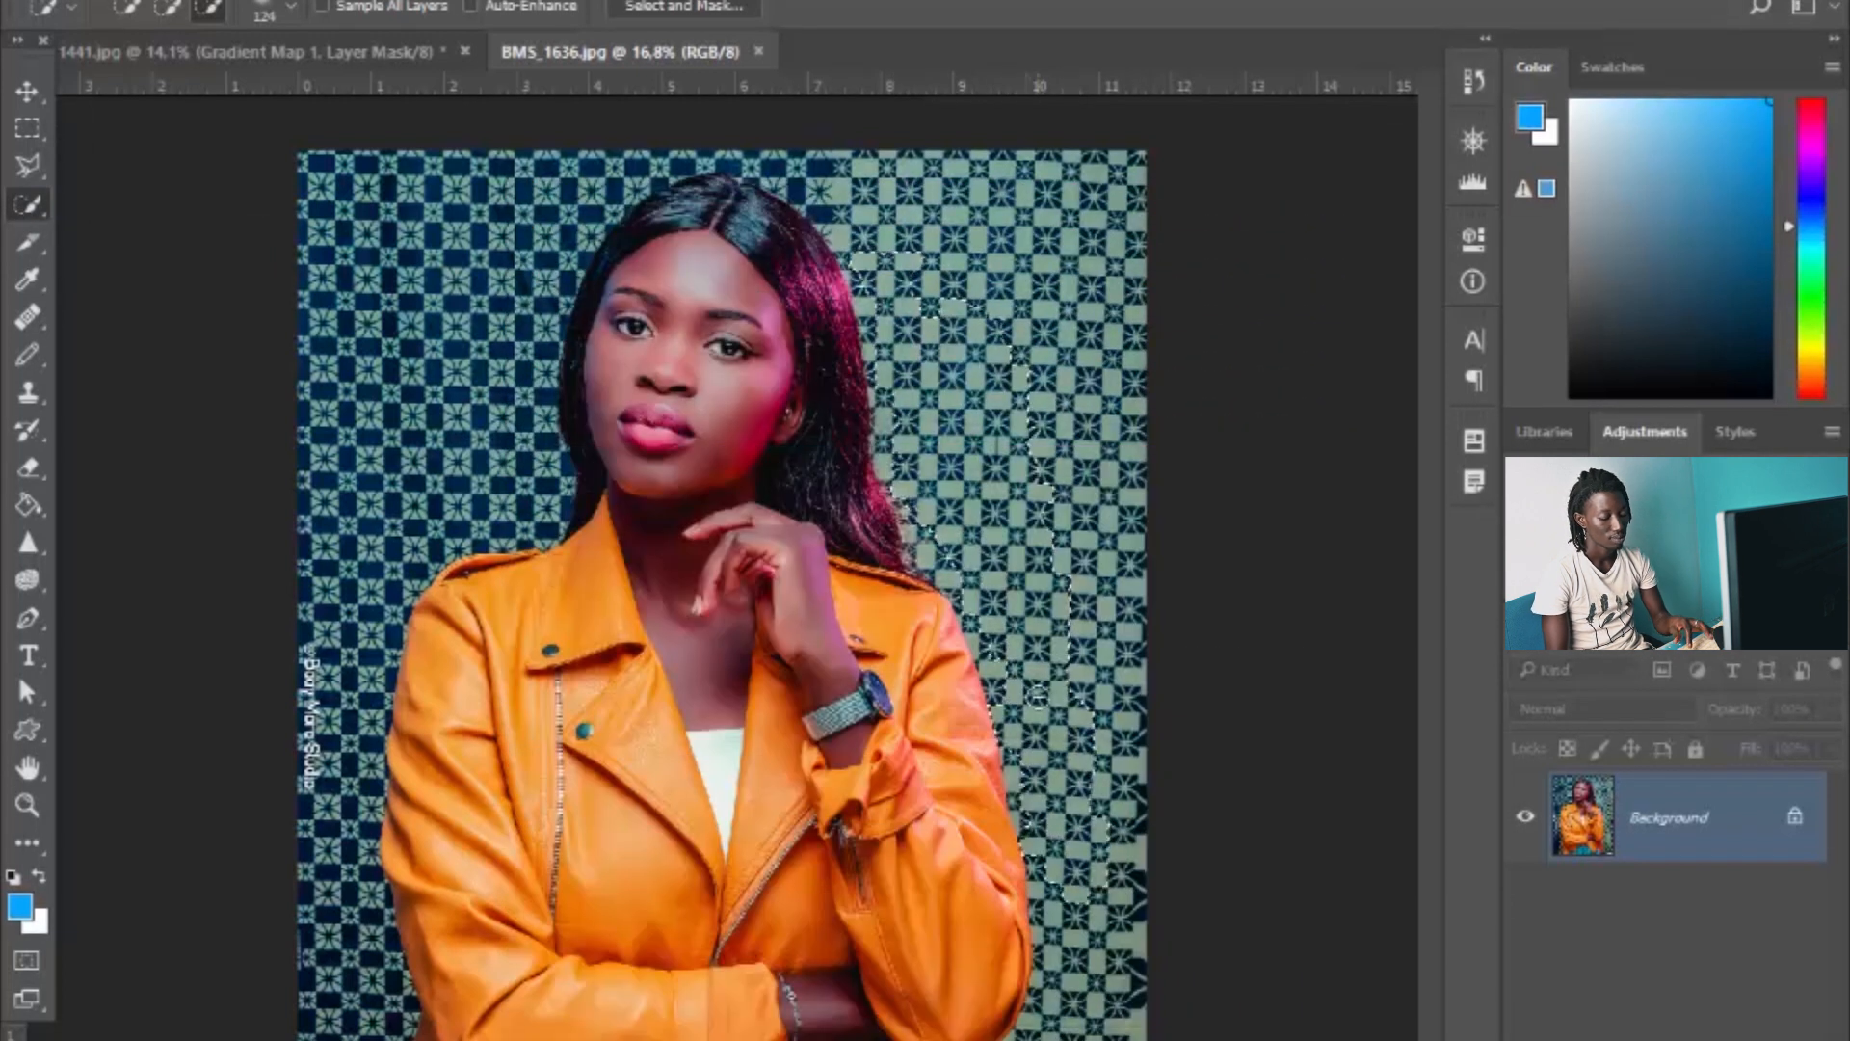
Step: Select the Pen tool in BMS_1636.jpg and start a path along the jeans' edge beside the jacket's metal buckle
key(m)
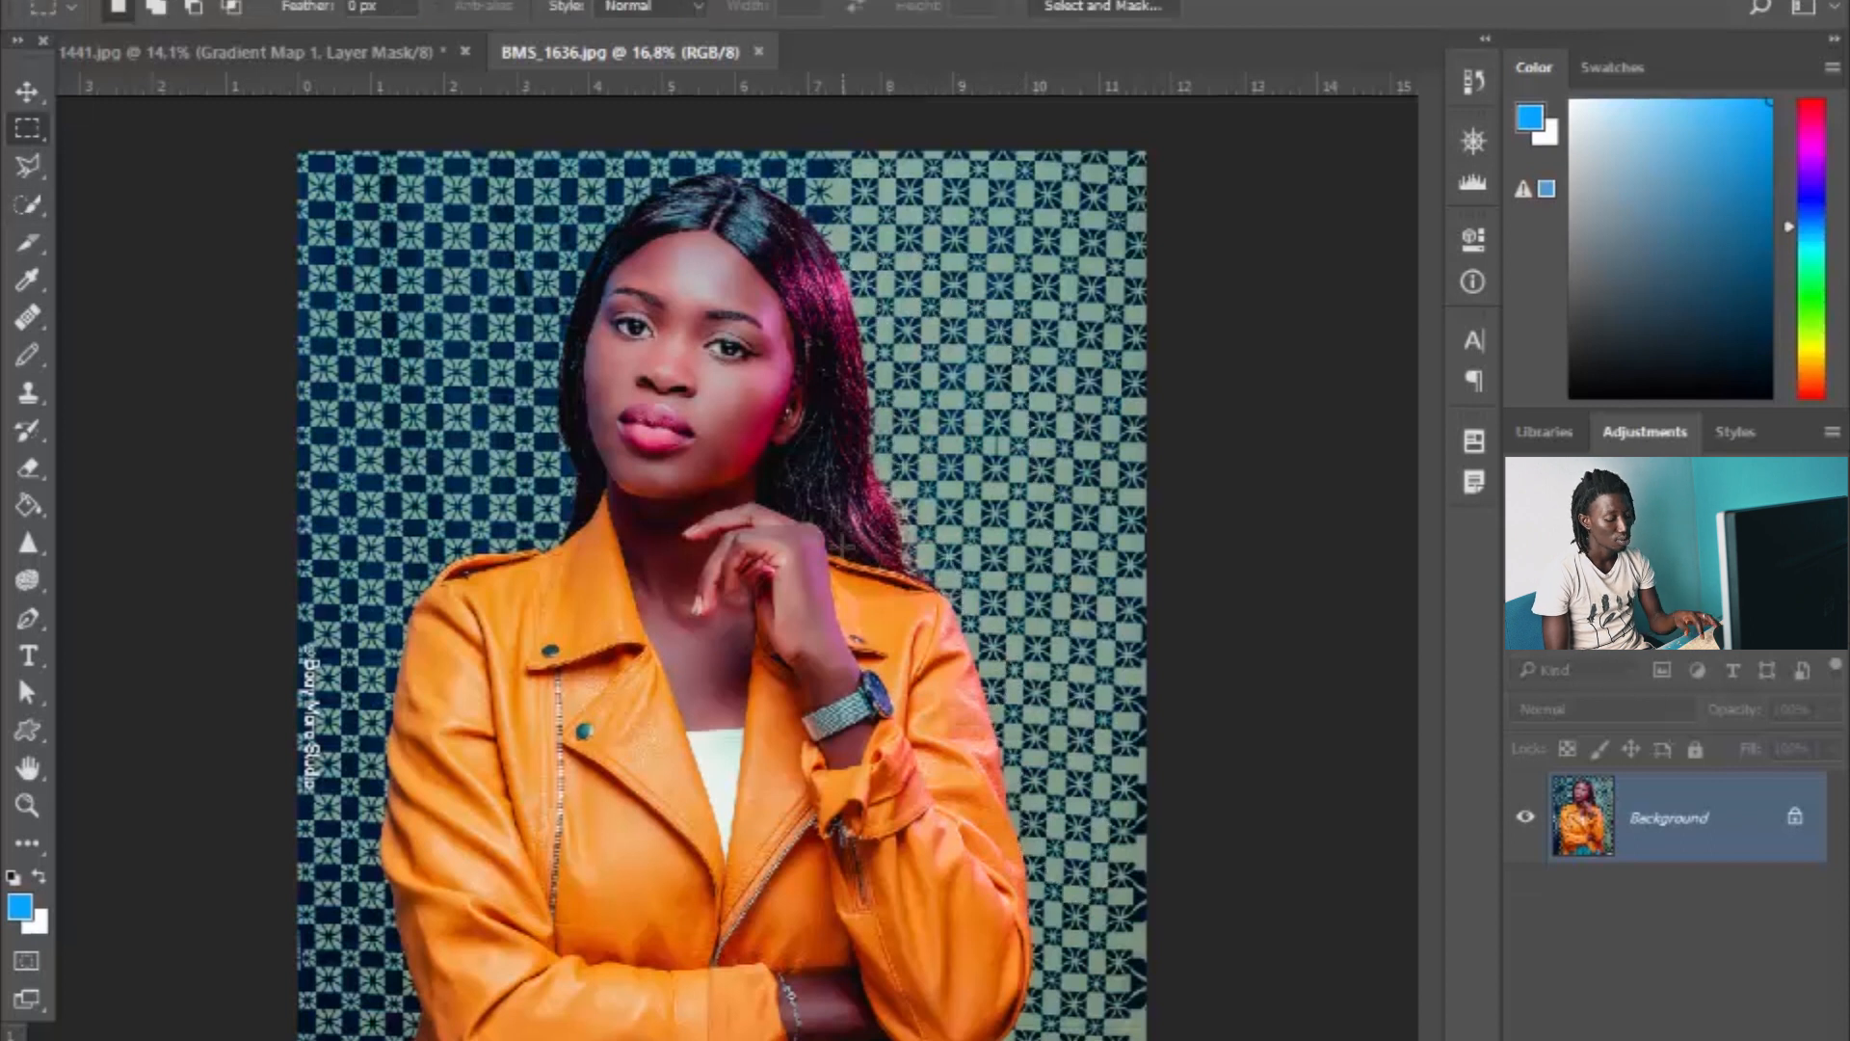
key(o)
right_click(17, 602)
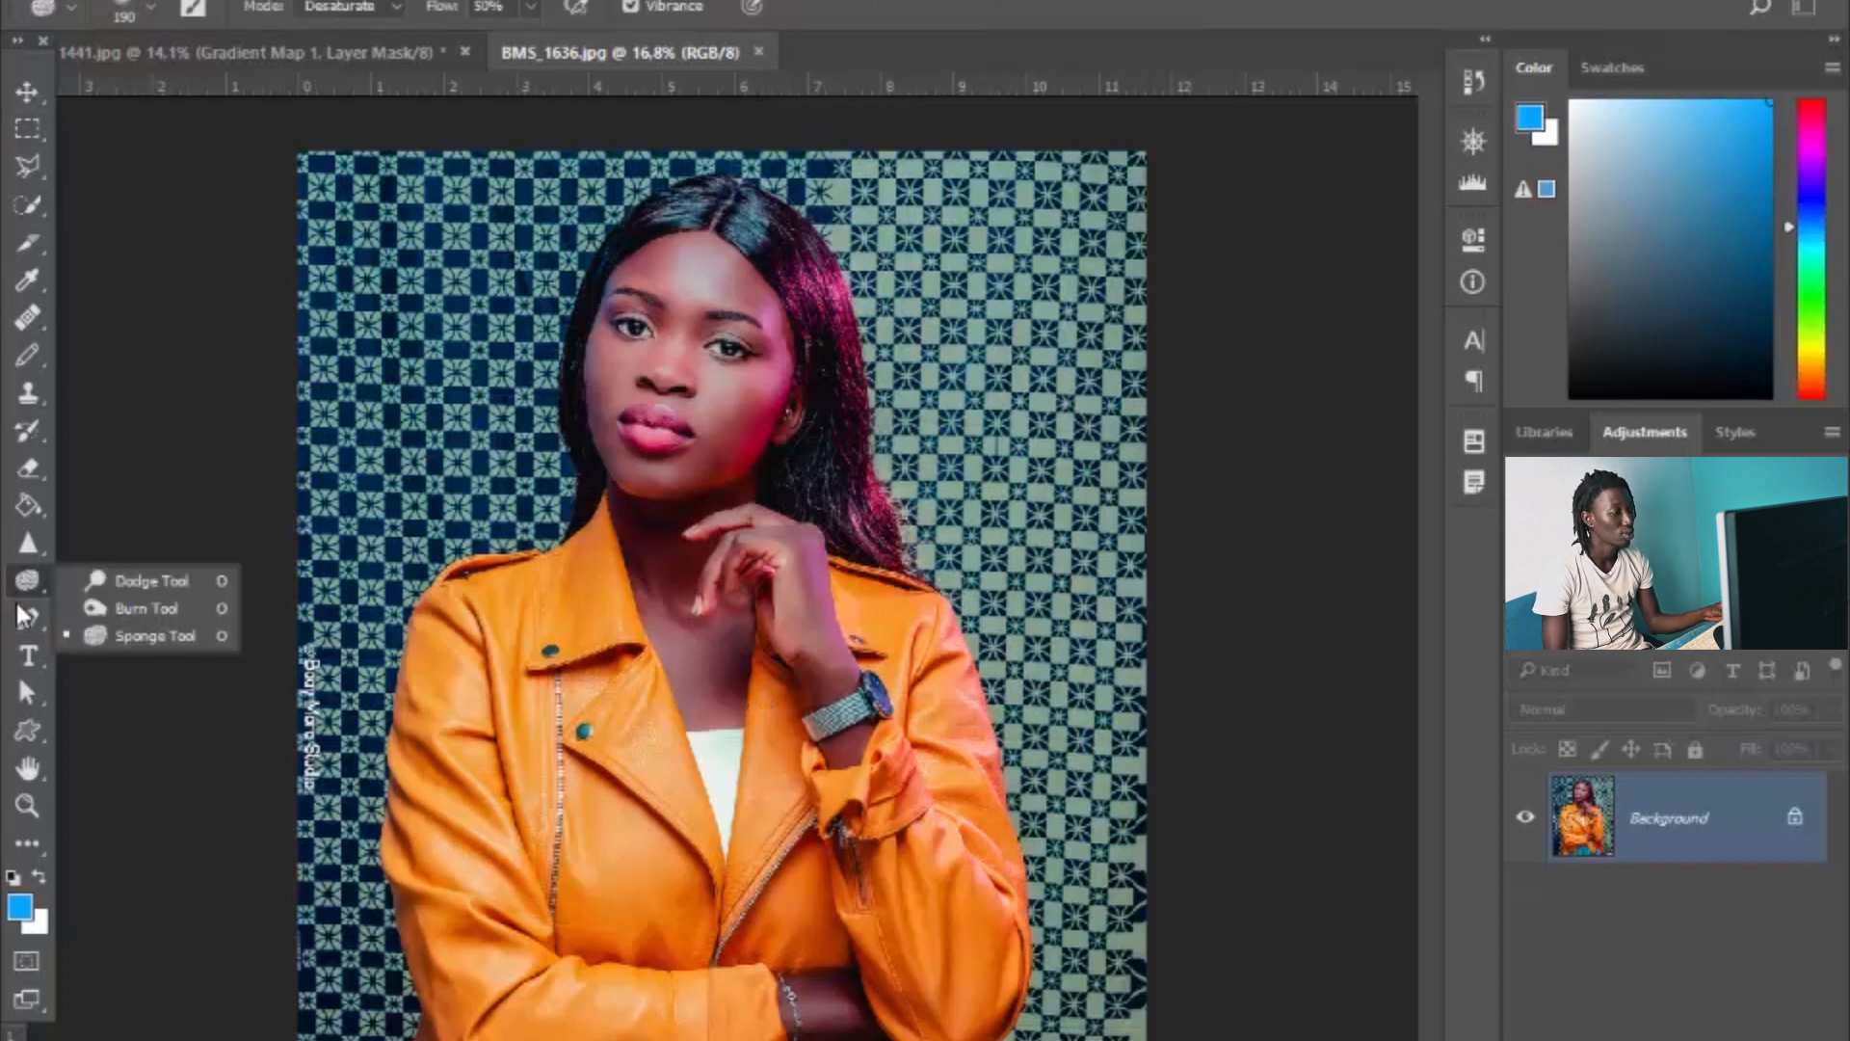
right_click(18, 605)
click(125, 620)
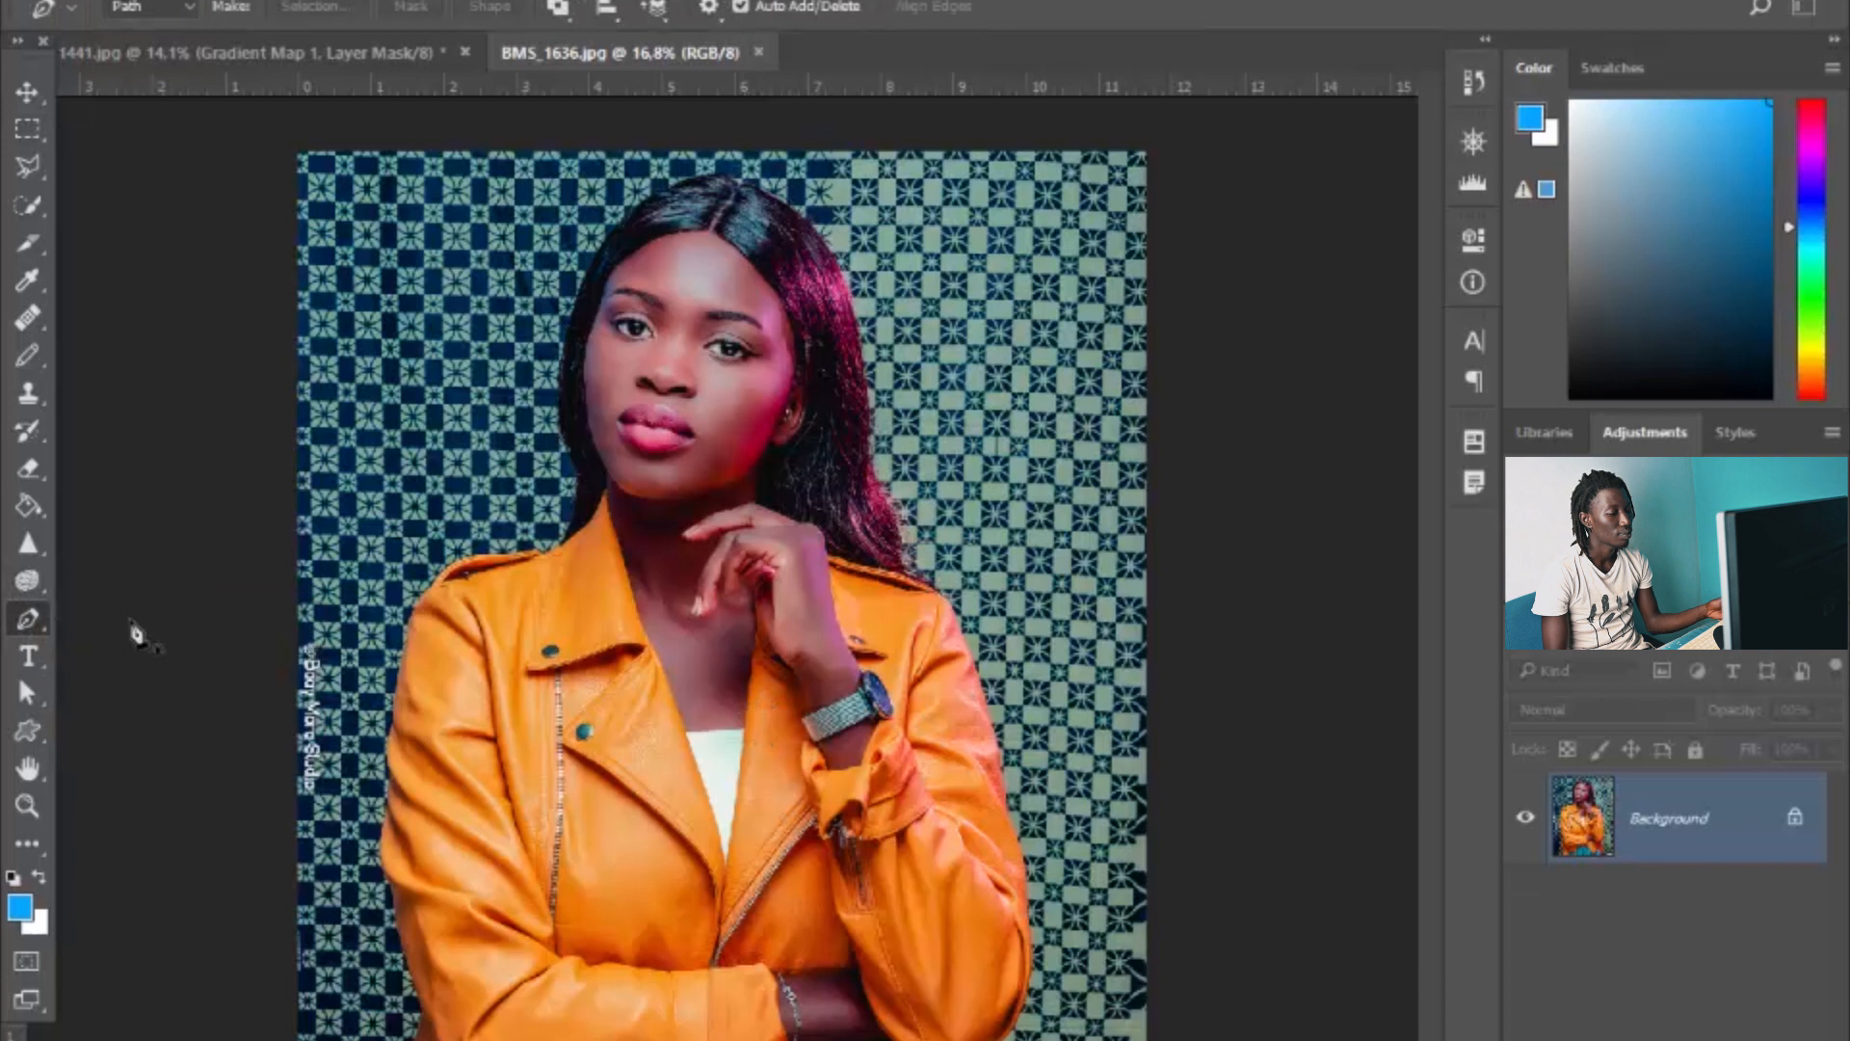
scroll(1022, 1036, up, 10)
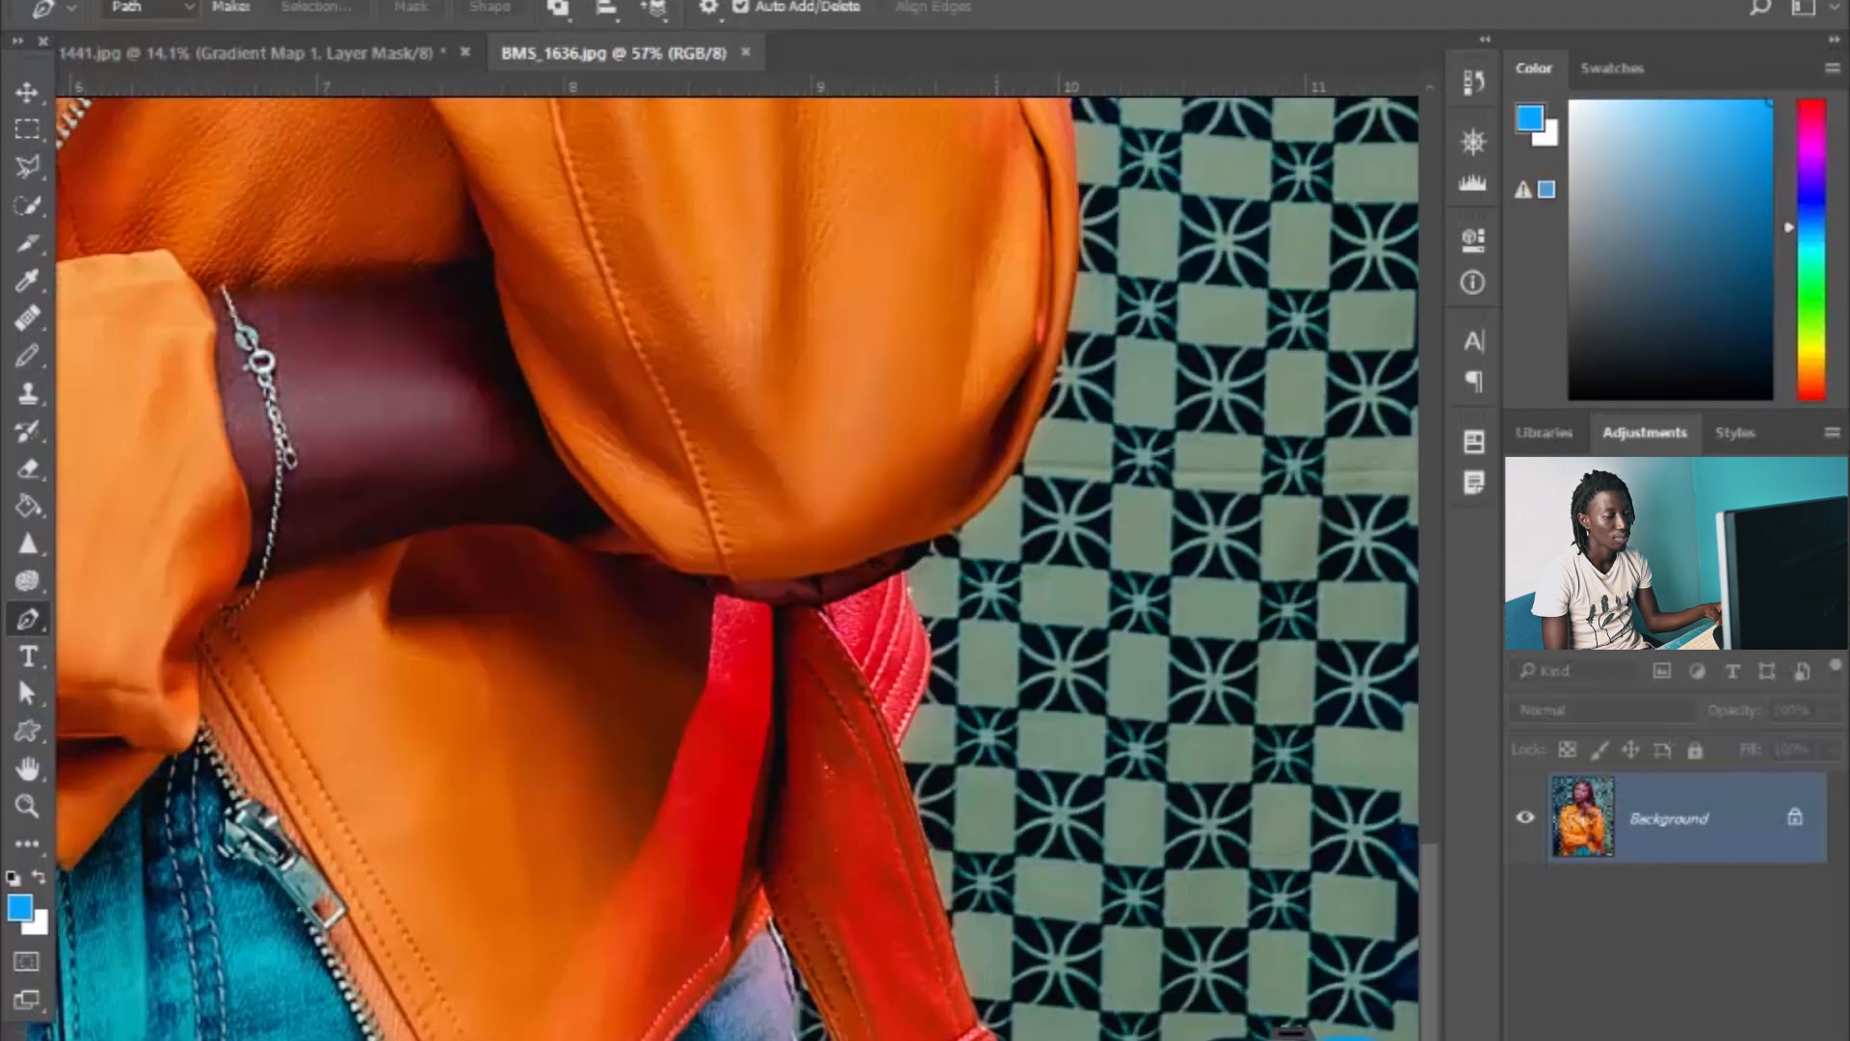
drag(946, 1040, 927, 933)
scroll(909, 925, down, 5)
scroll(859, 748, up, 5)
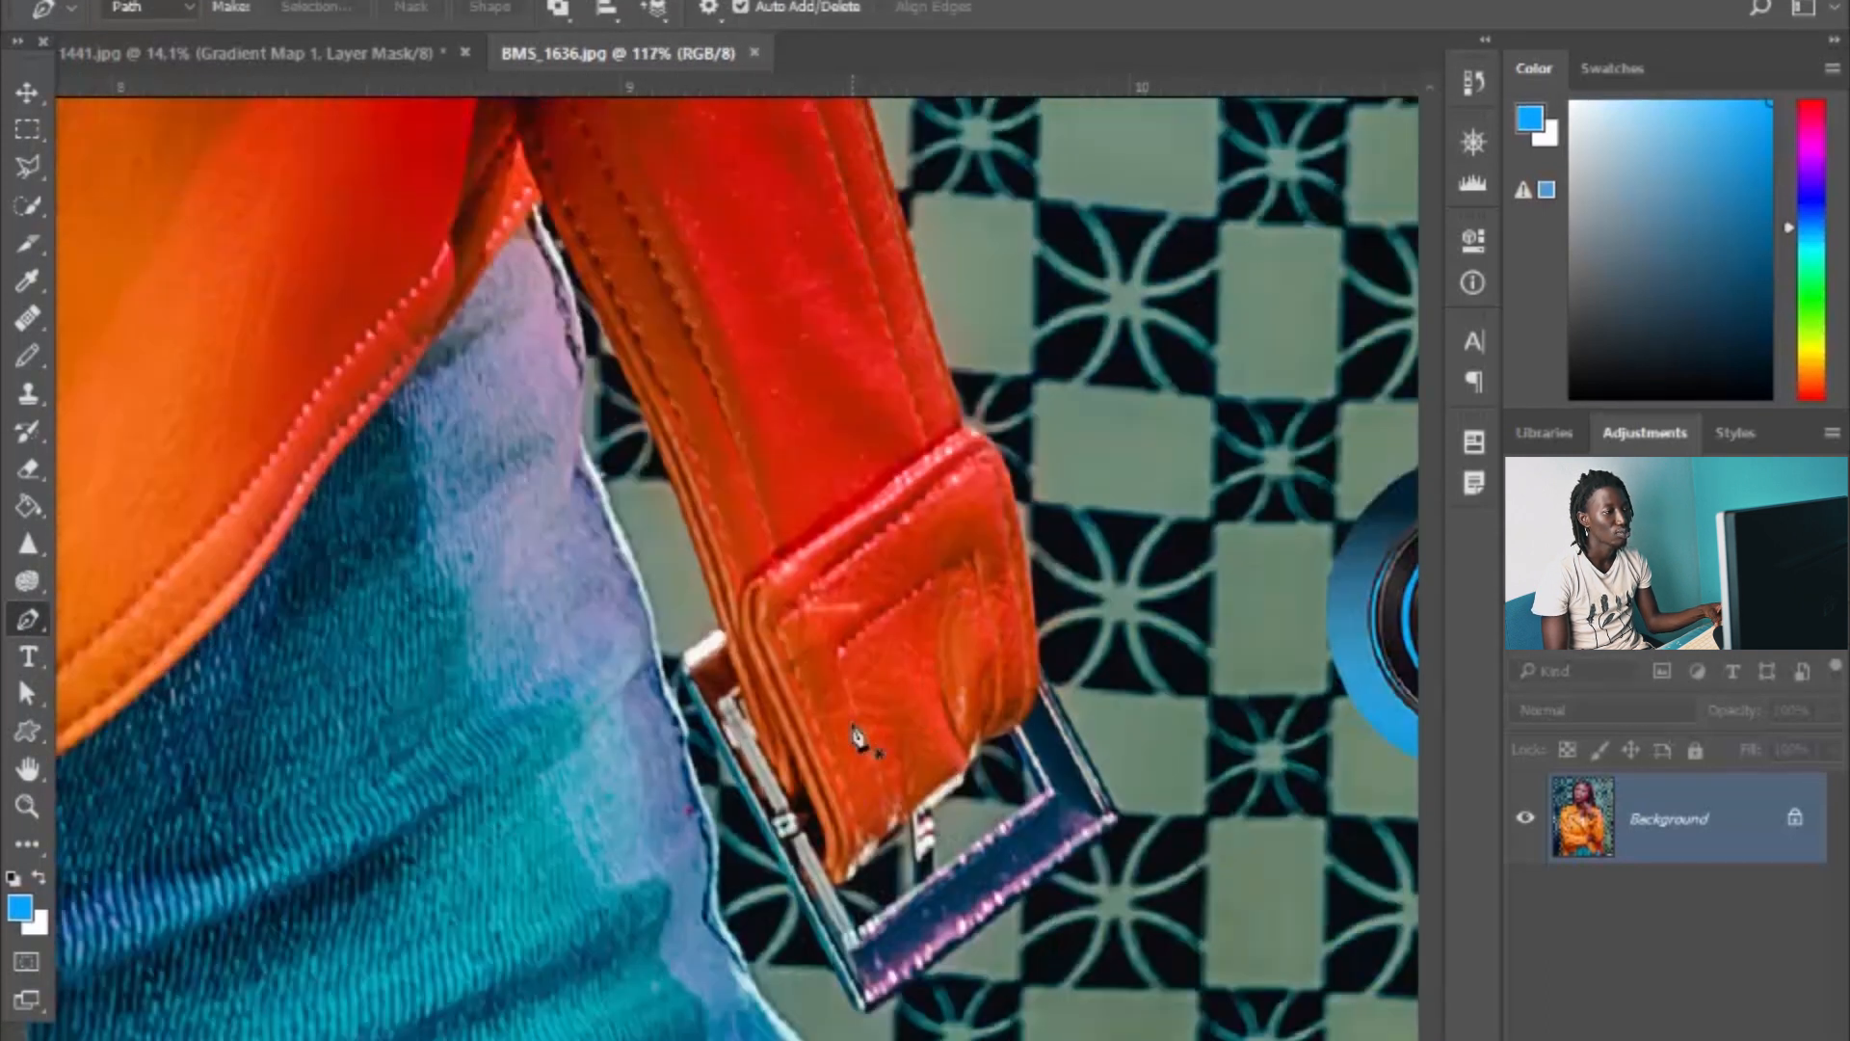
scroll(848, 819, down, 1)
scroll(906, 853, up, 2)
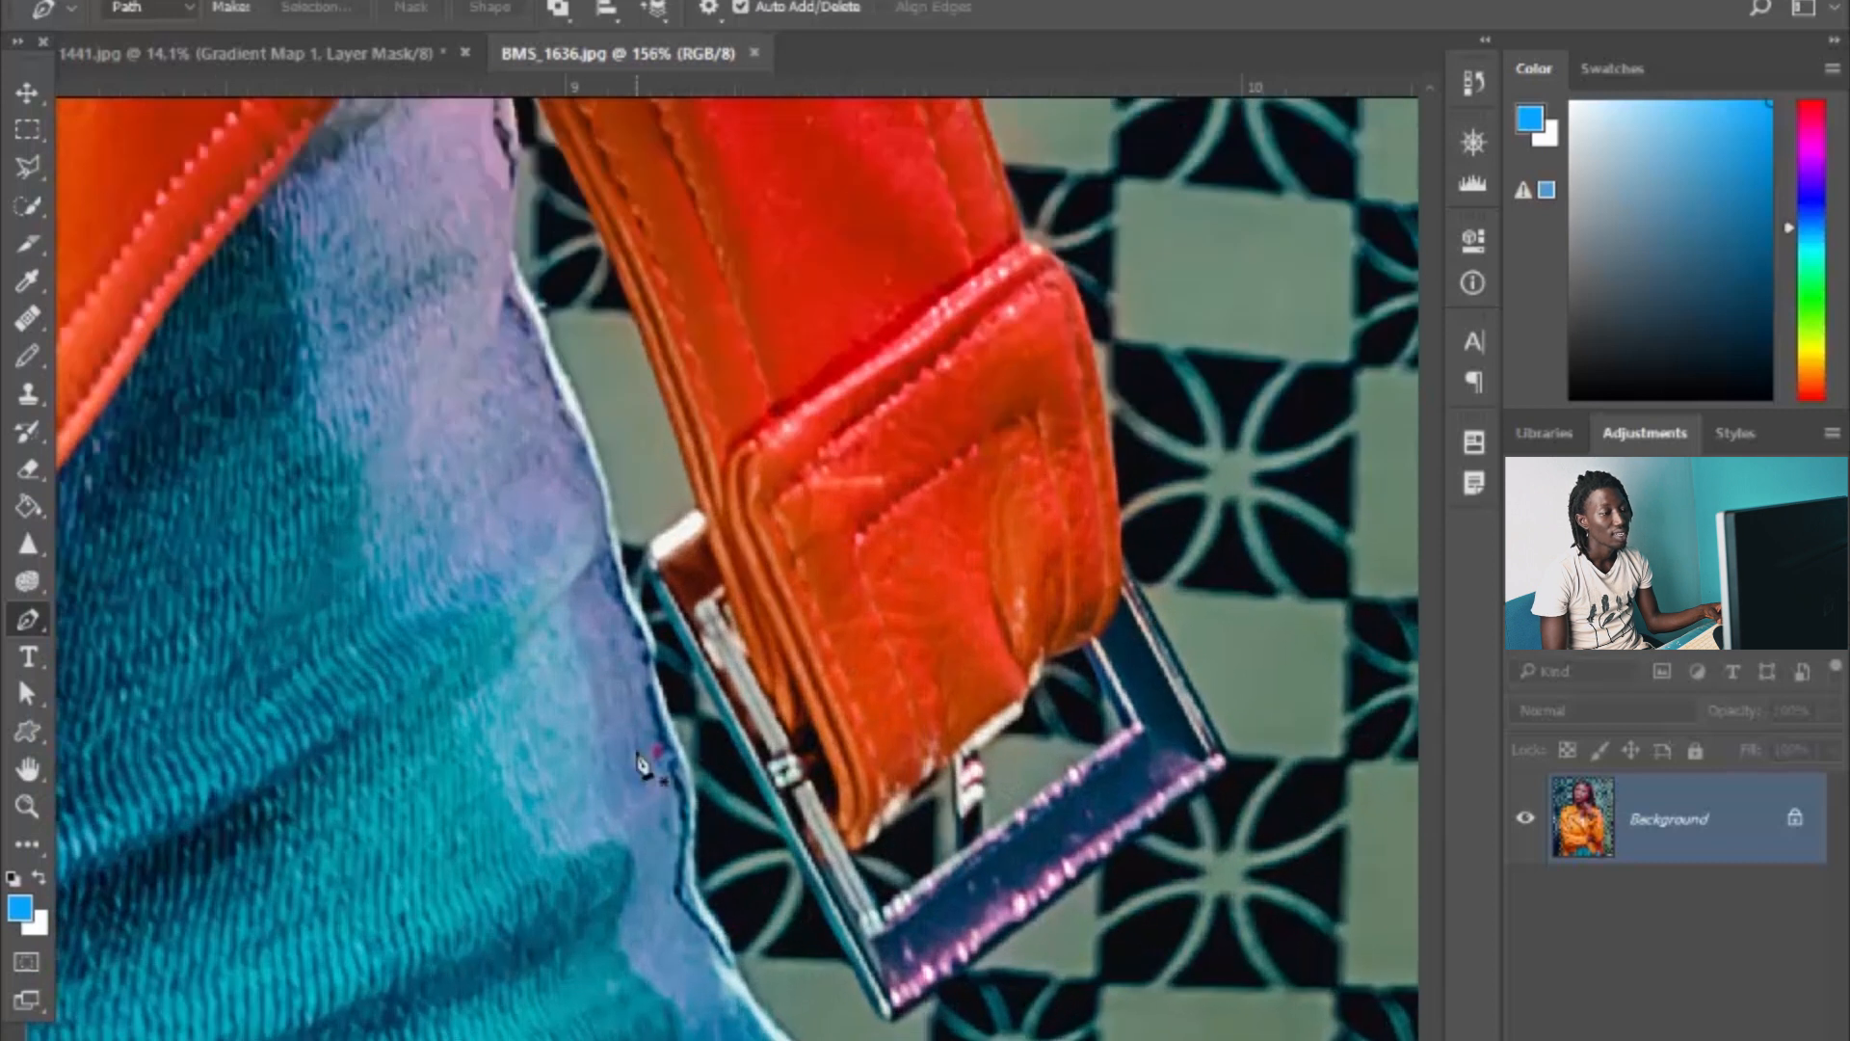
click(745, 949)
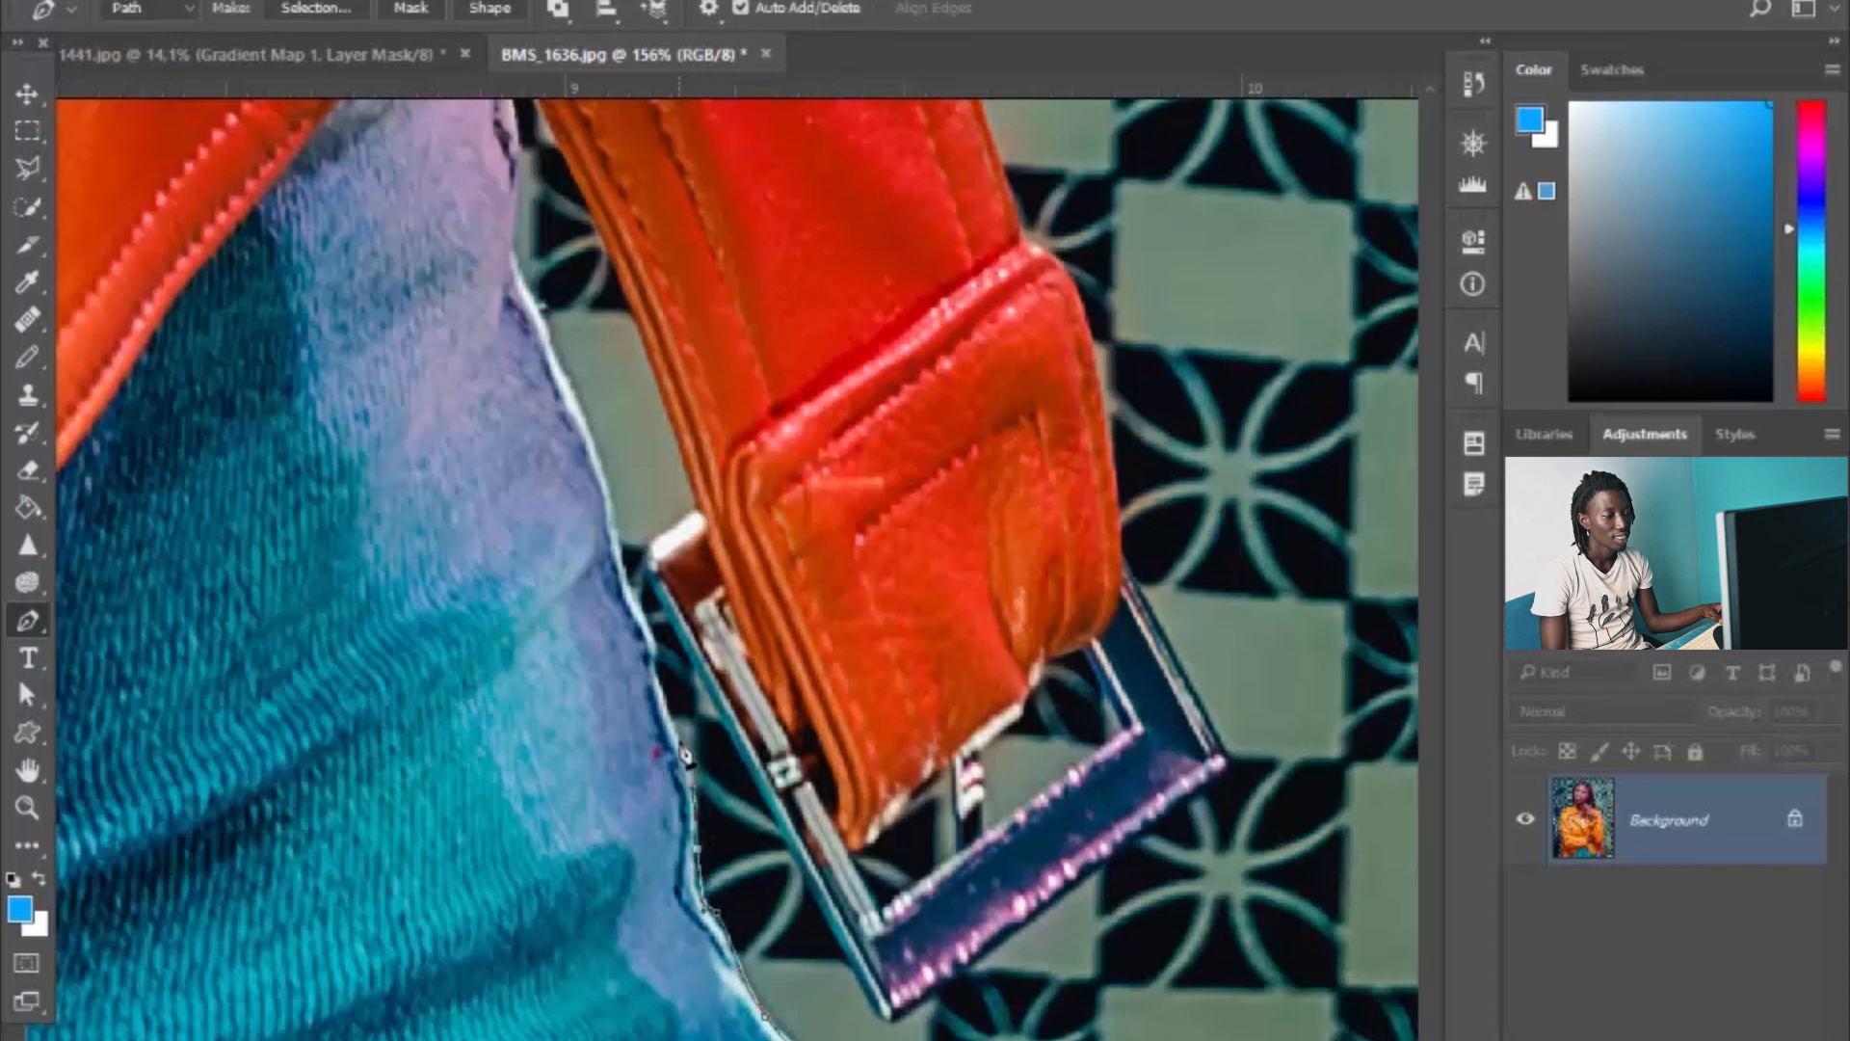
drag(669, 714, 660, 699)
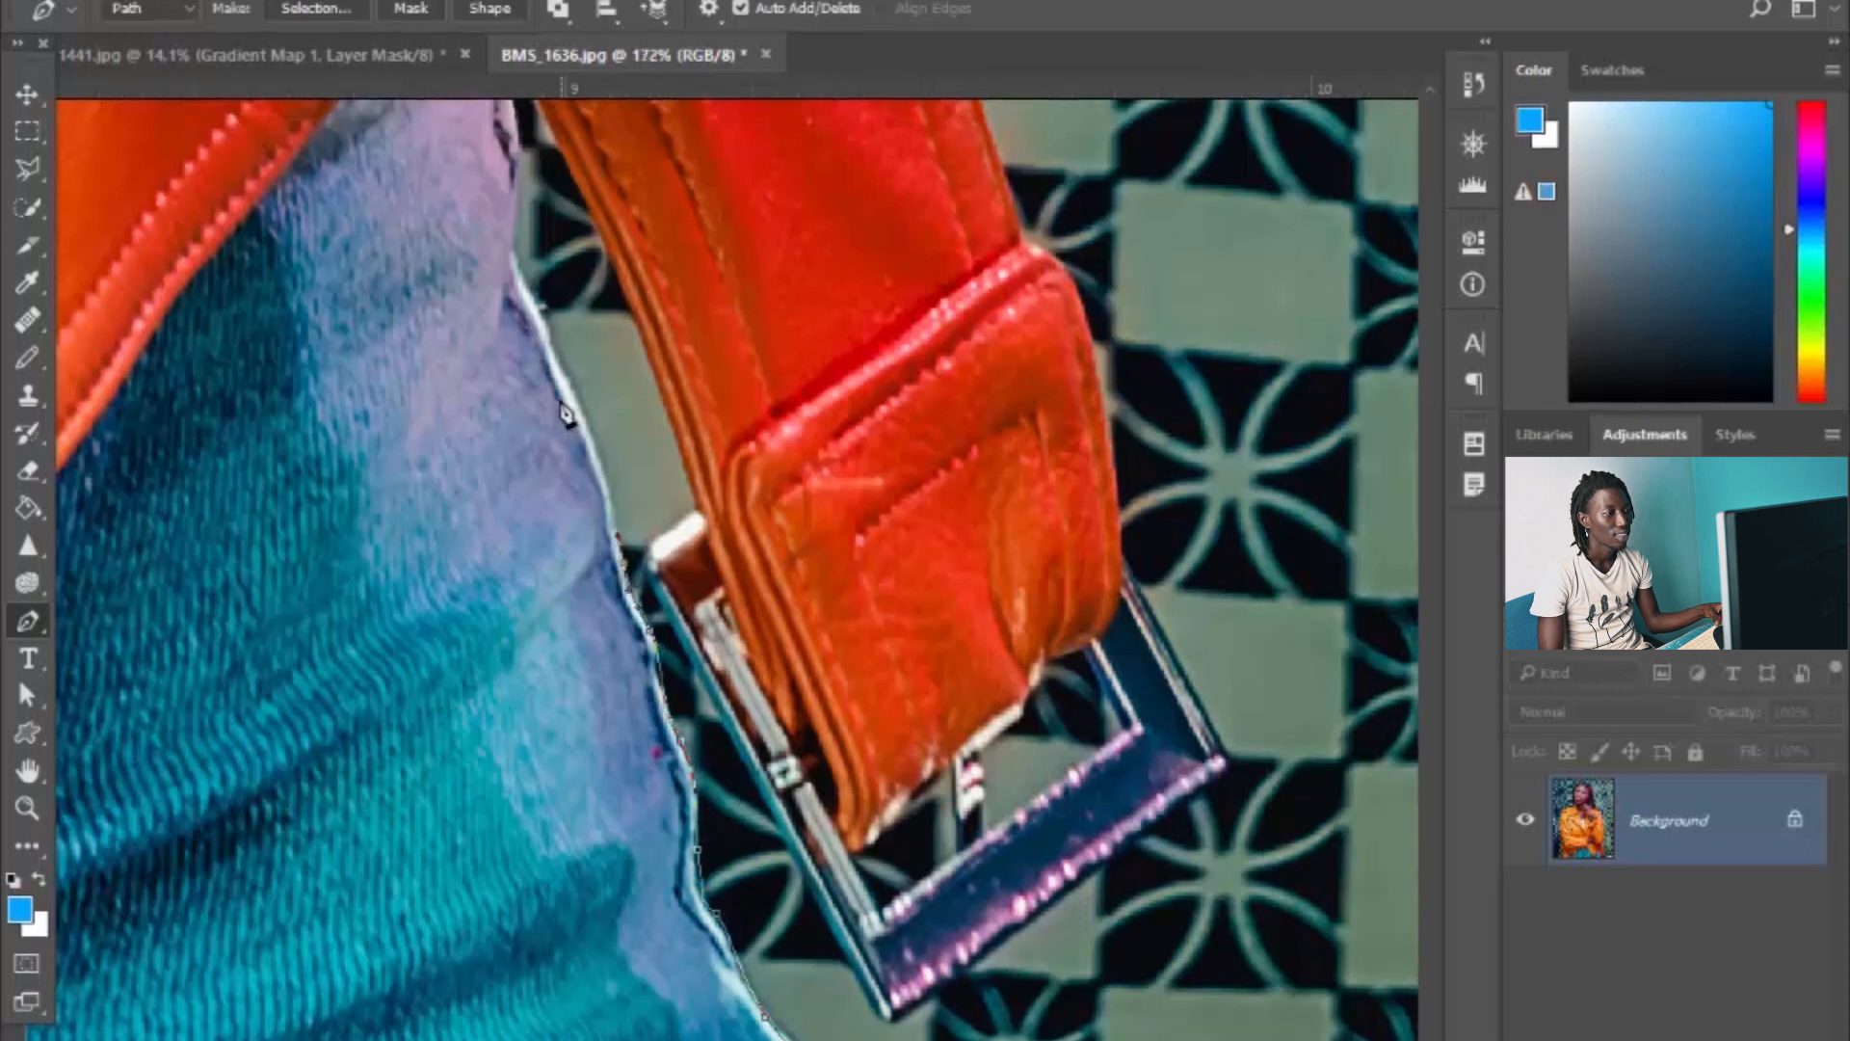
Step: Continue the Pen path with curved anchor points up the jeans' white edge towards the hanging jacket strap
scroll(625, 557, up, 3)
drag(623, 901, 583, 795)
drag(511, 625, 472, 557)
drag(465, 451, 483, 385)
scroll(483, 413, up, 5)
drag(434, 562, 389, 436)
drag(343, 327, 336, 266)
Step: Step back the last anchor points and re-place them along the jeans' edge up to the tip where it meets the jacket
key(ctrl+z)
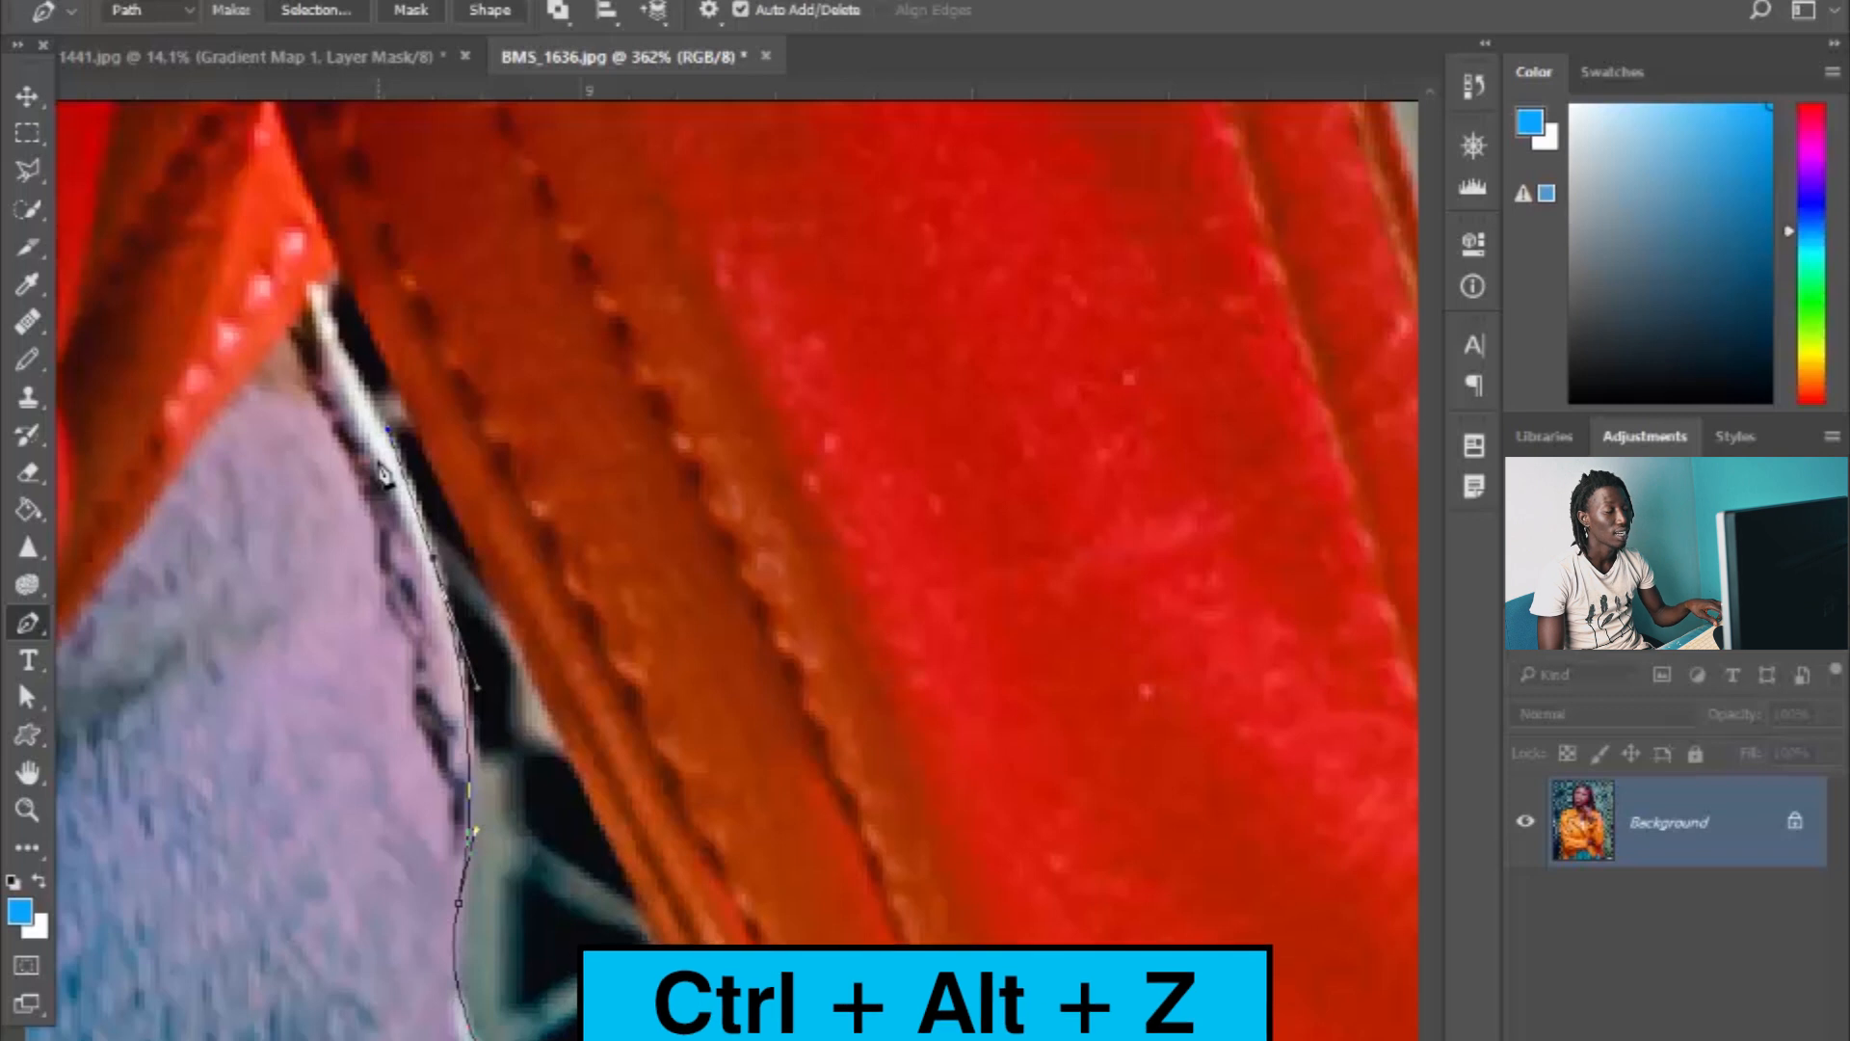
click(342, 330)
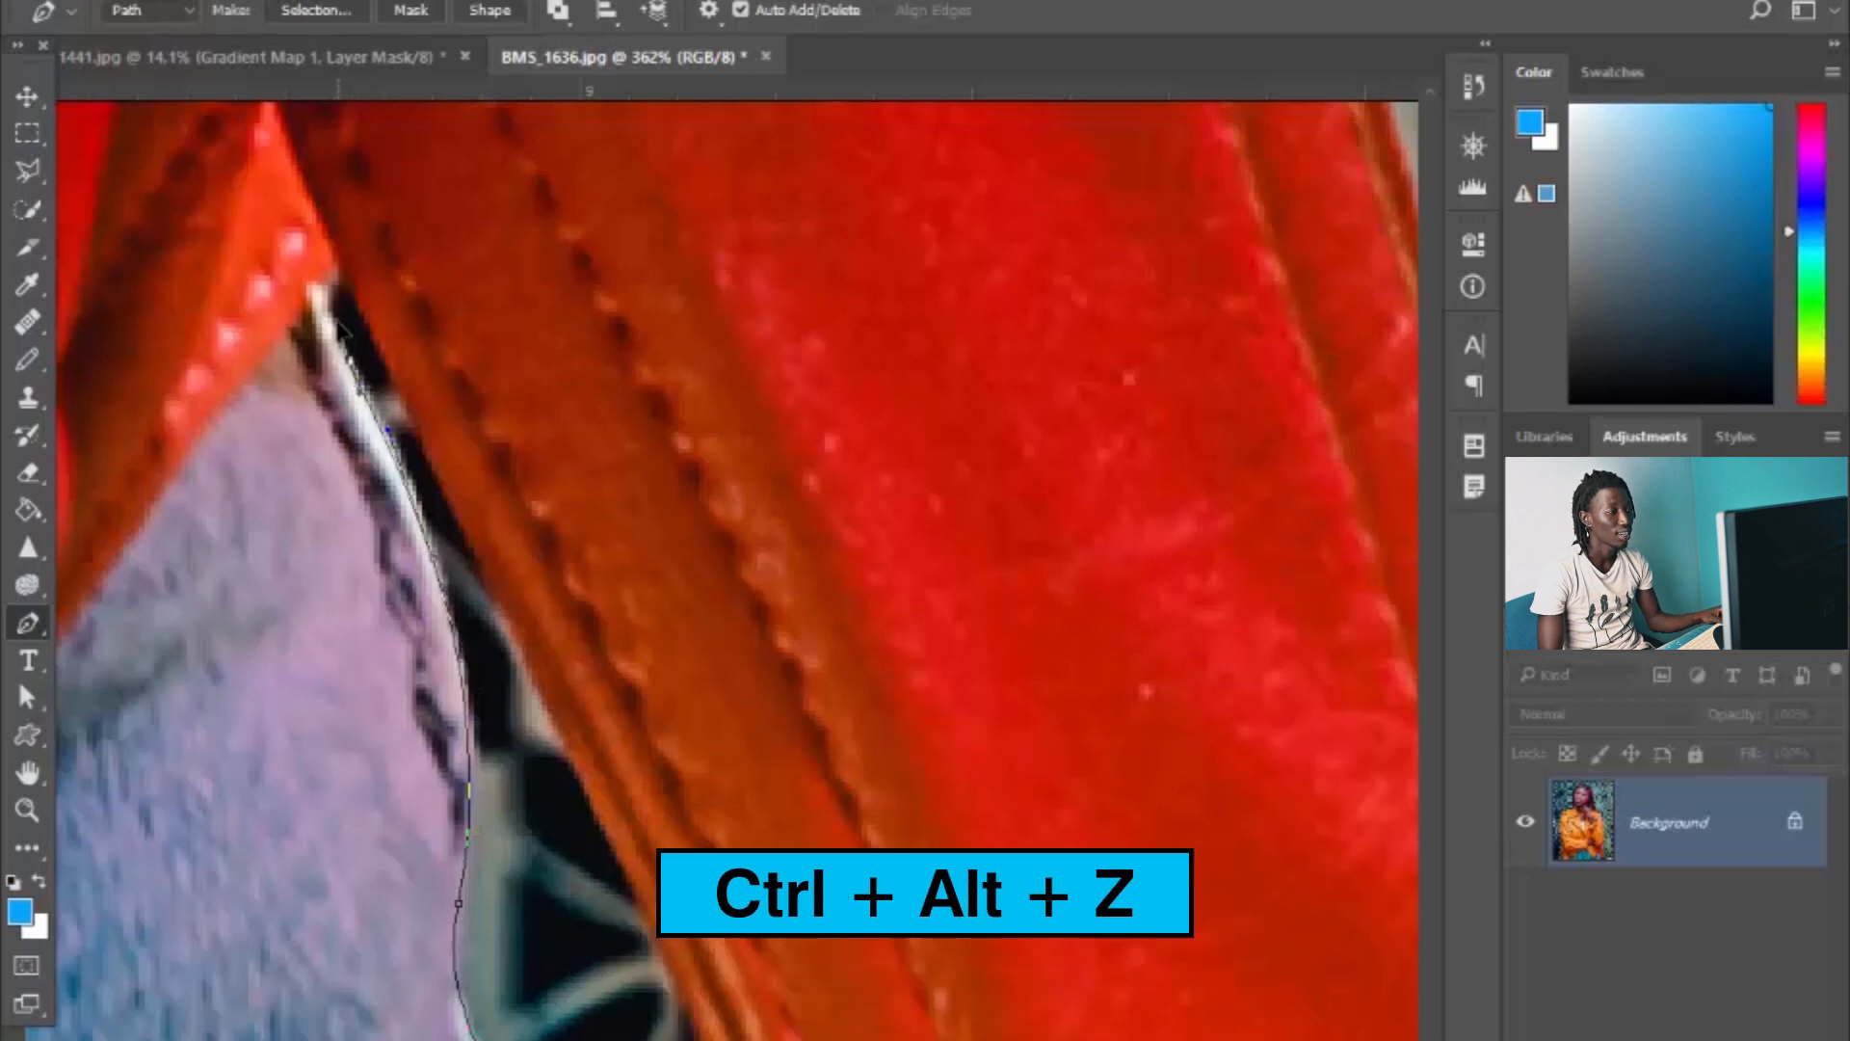
click(135, 1)
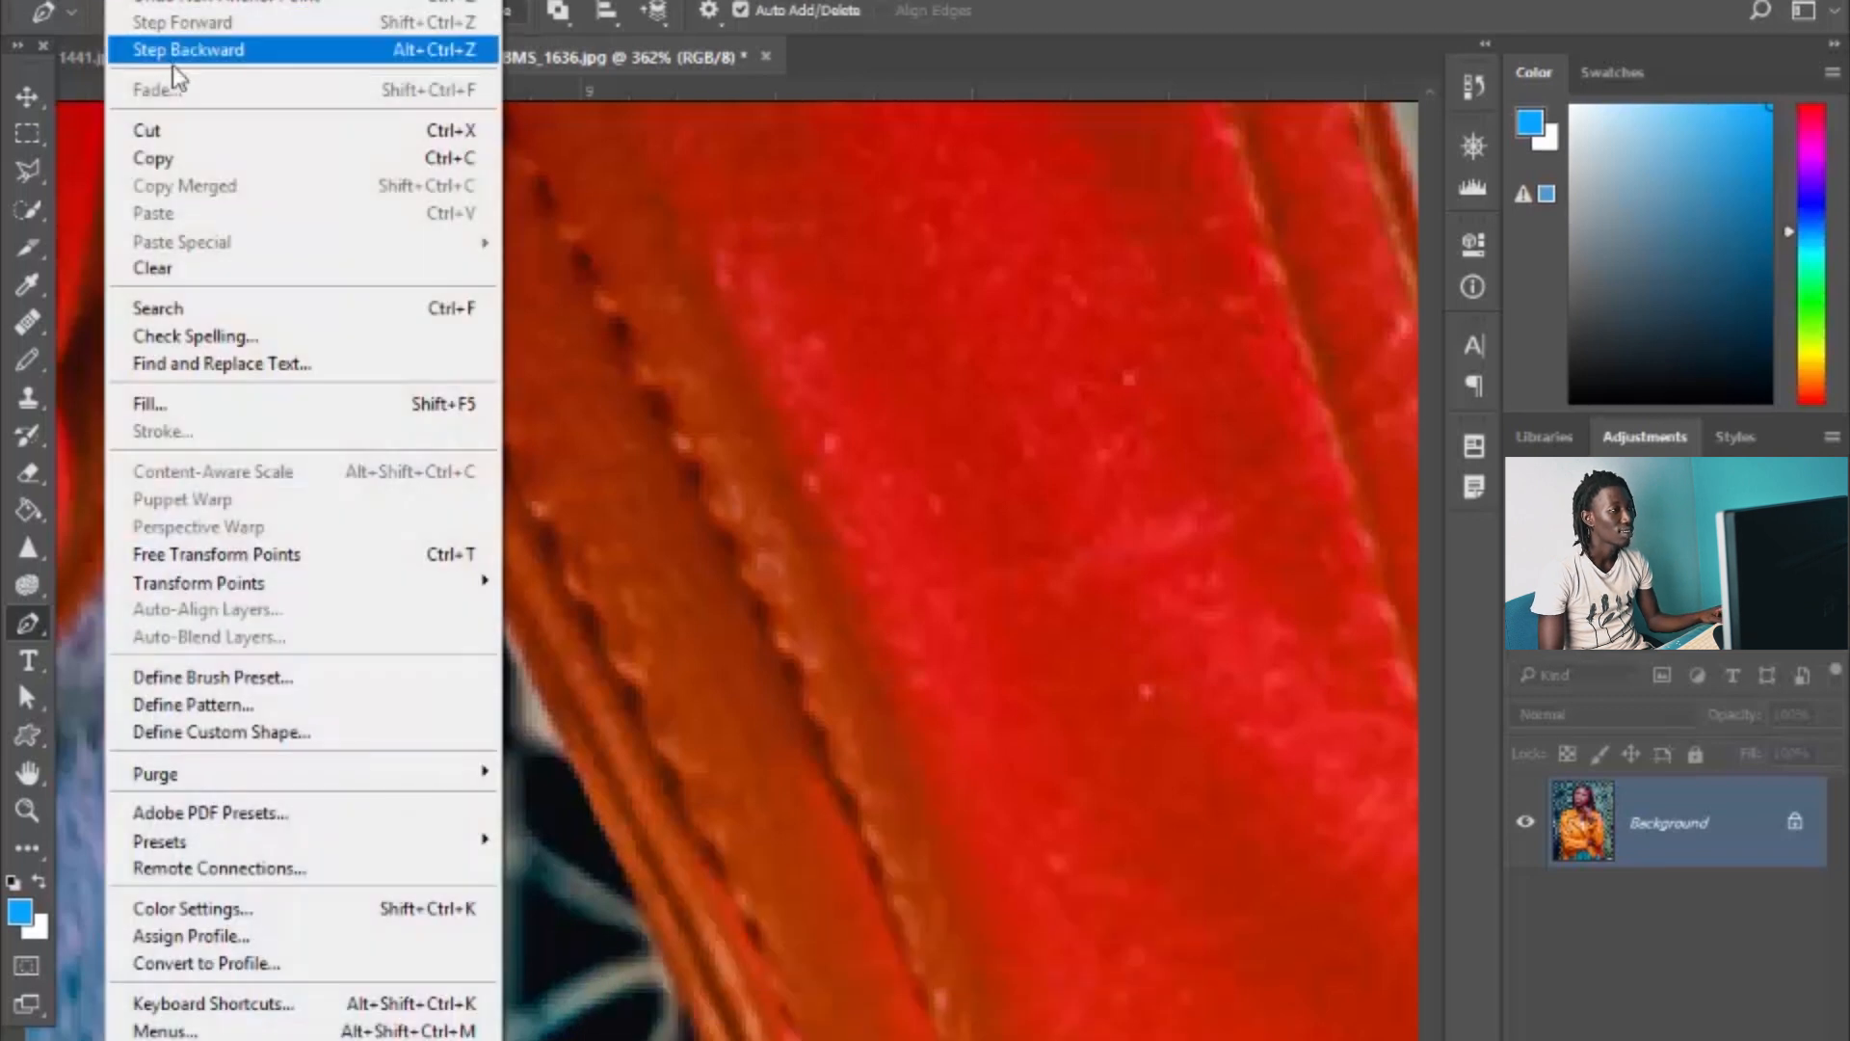
click(231, 49)
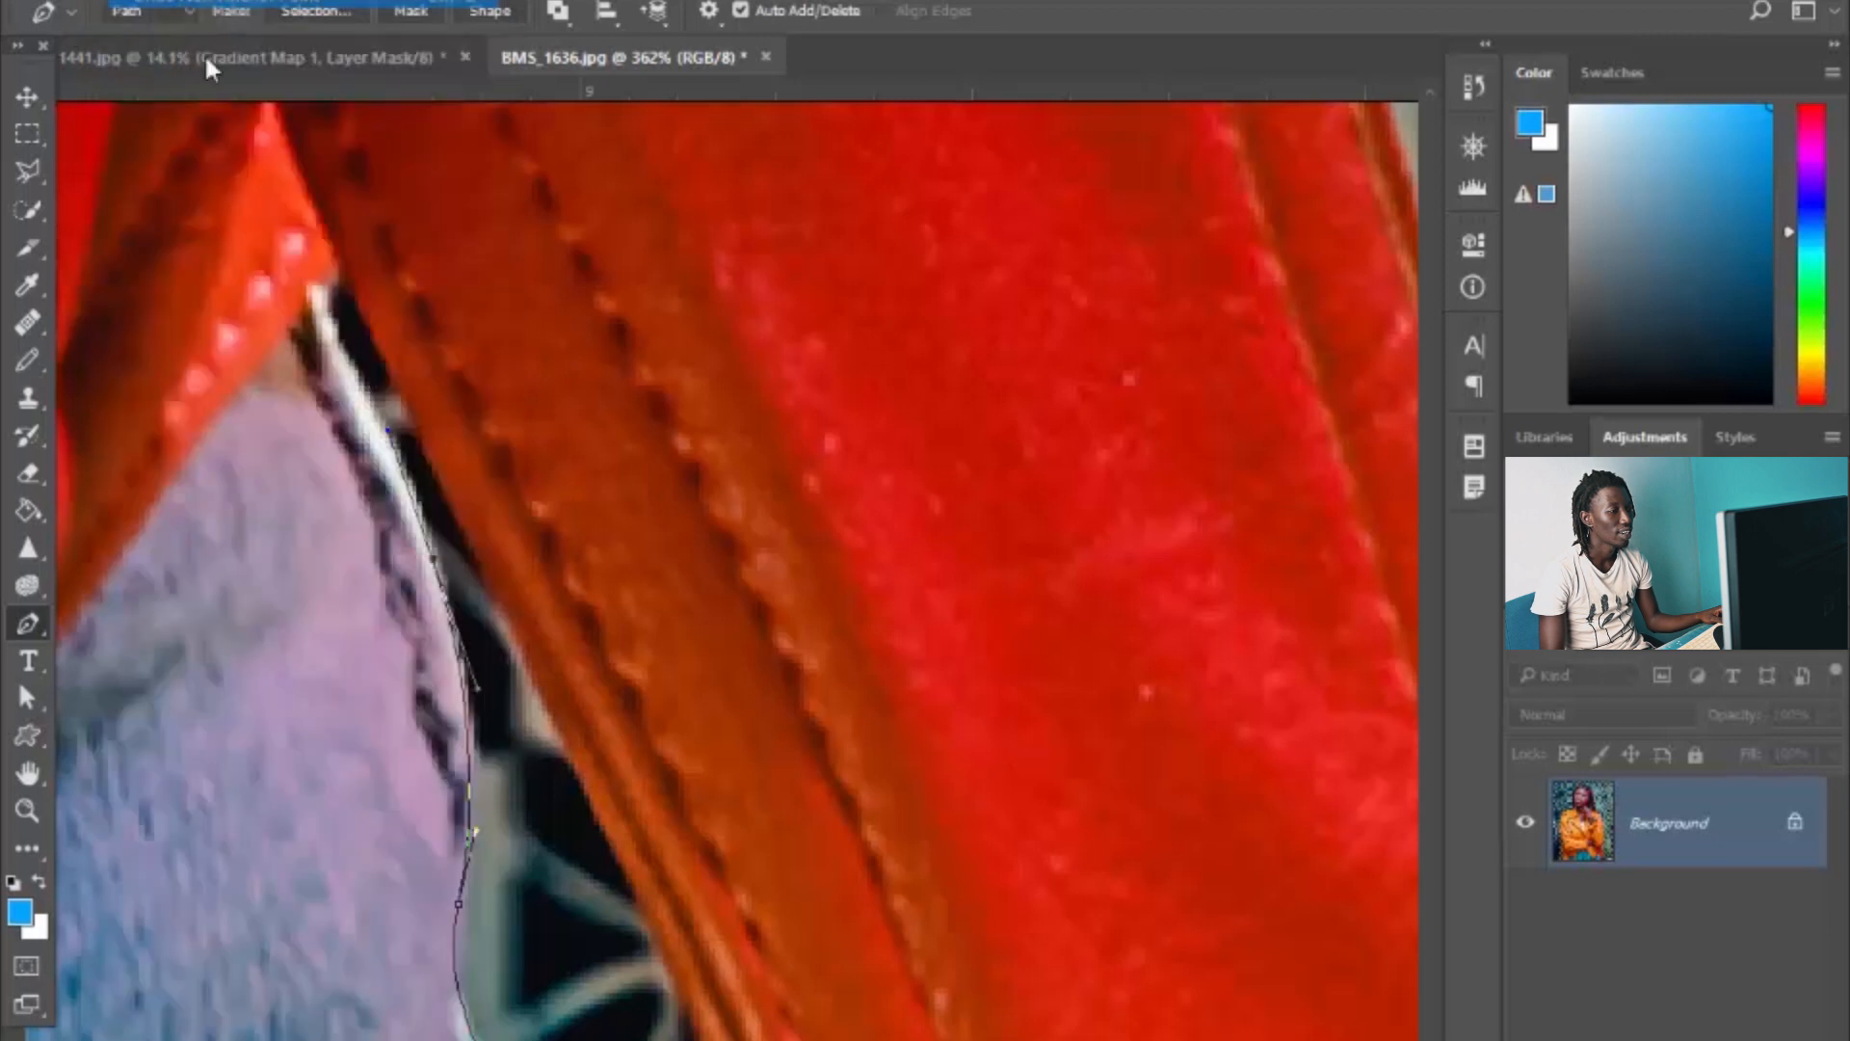
click(356, 364)
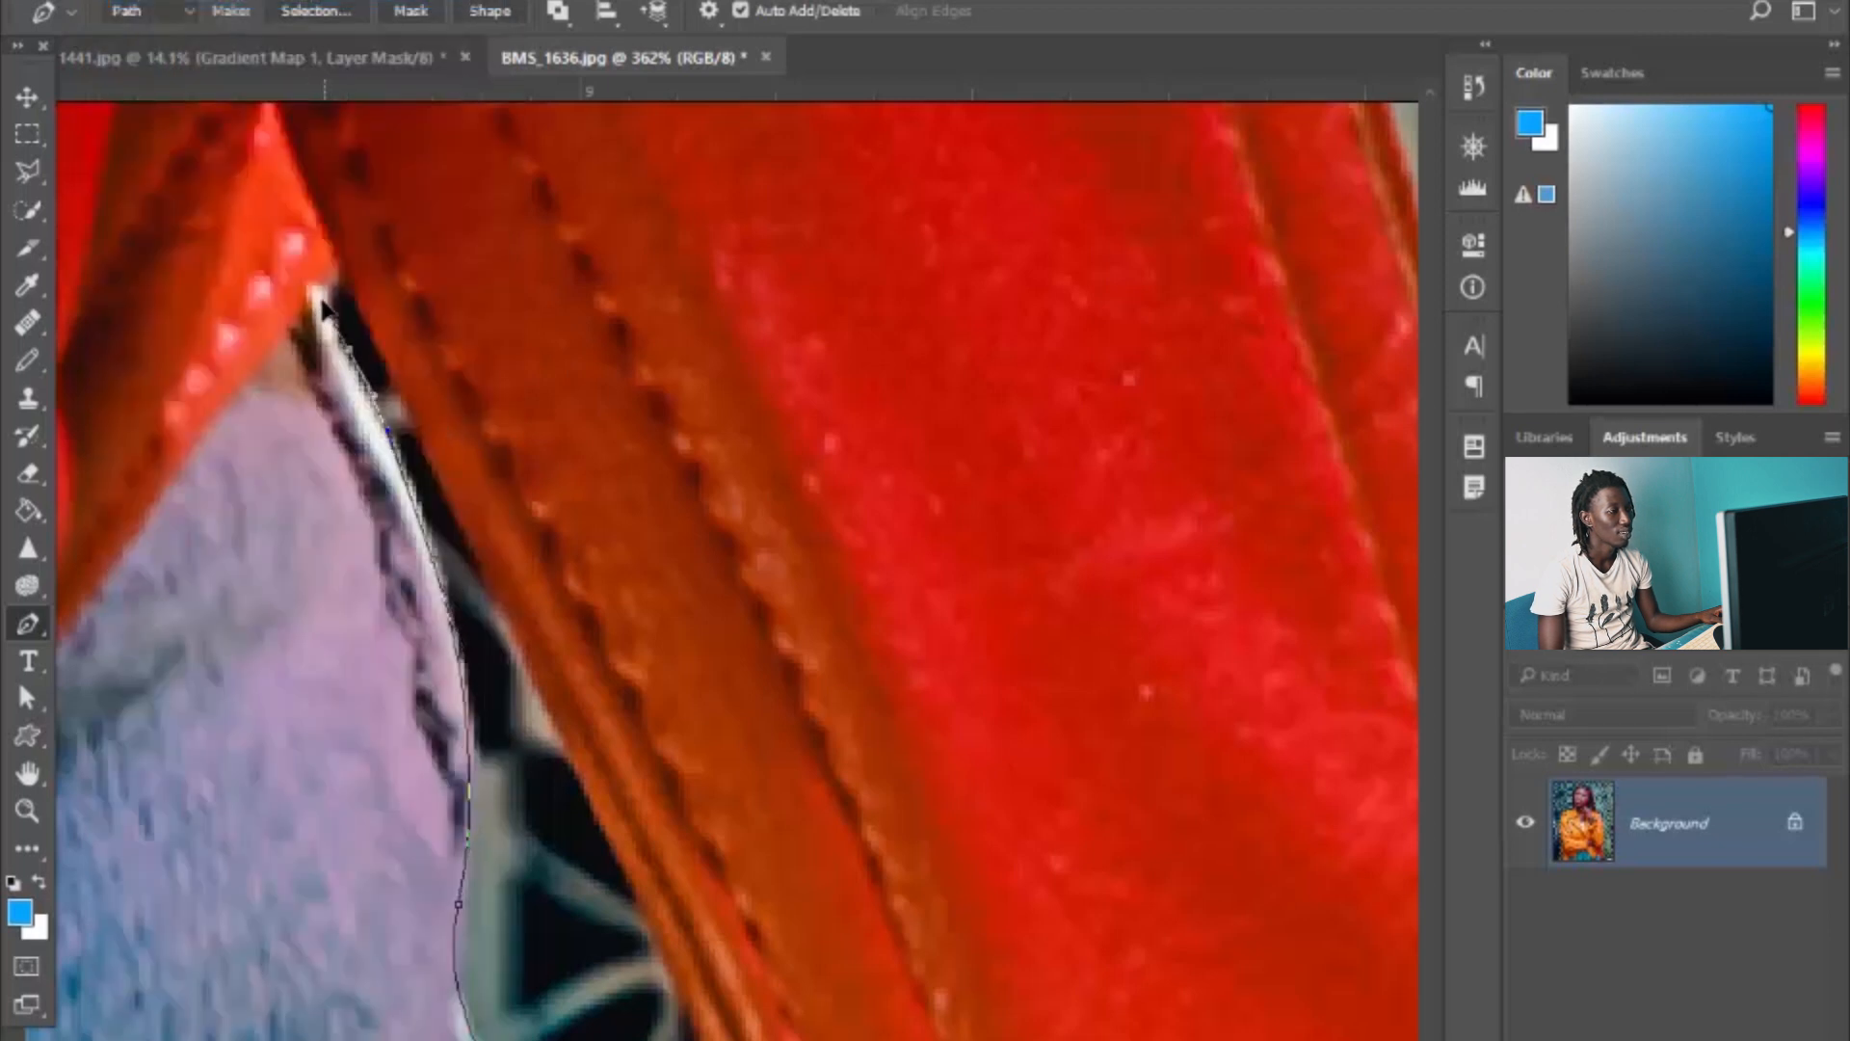
click(333, 284)
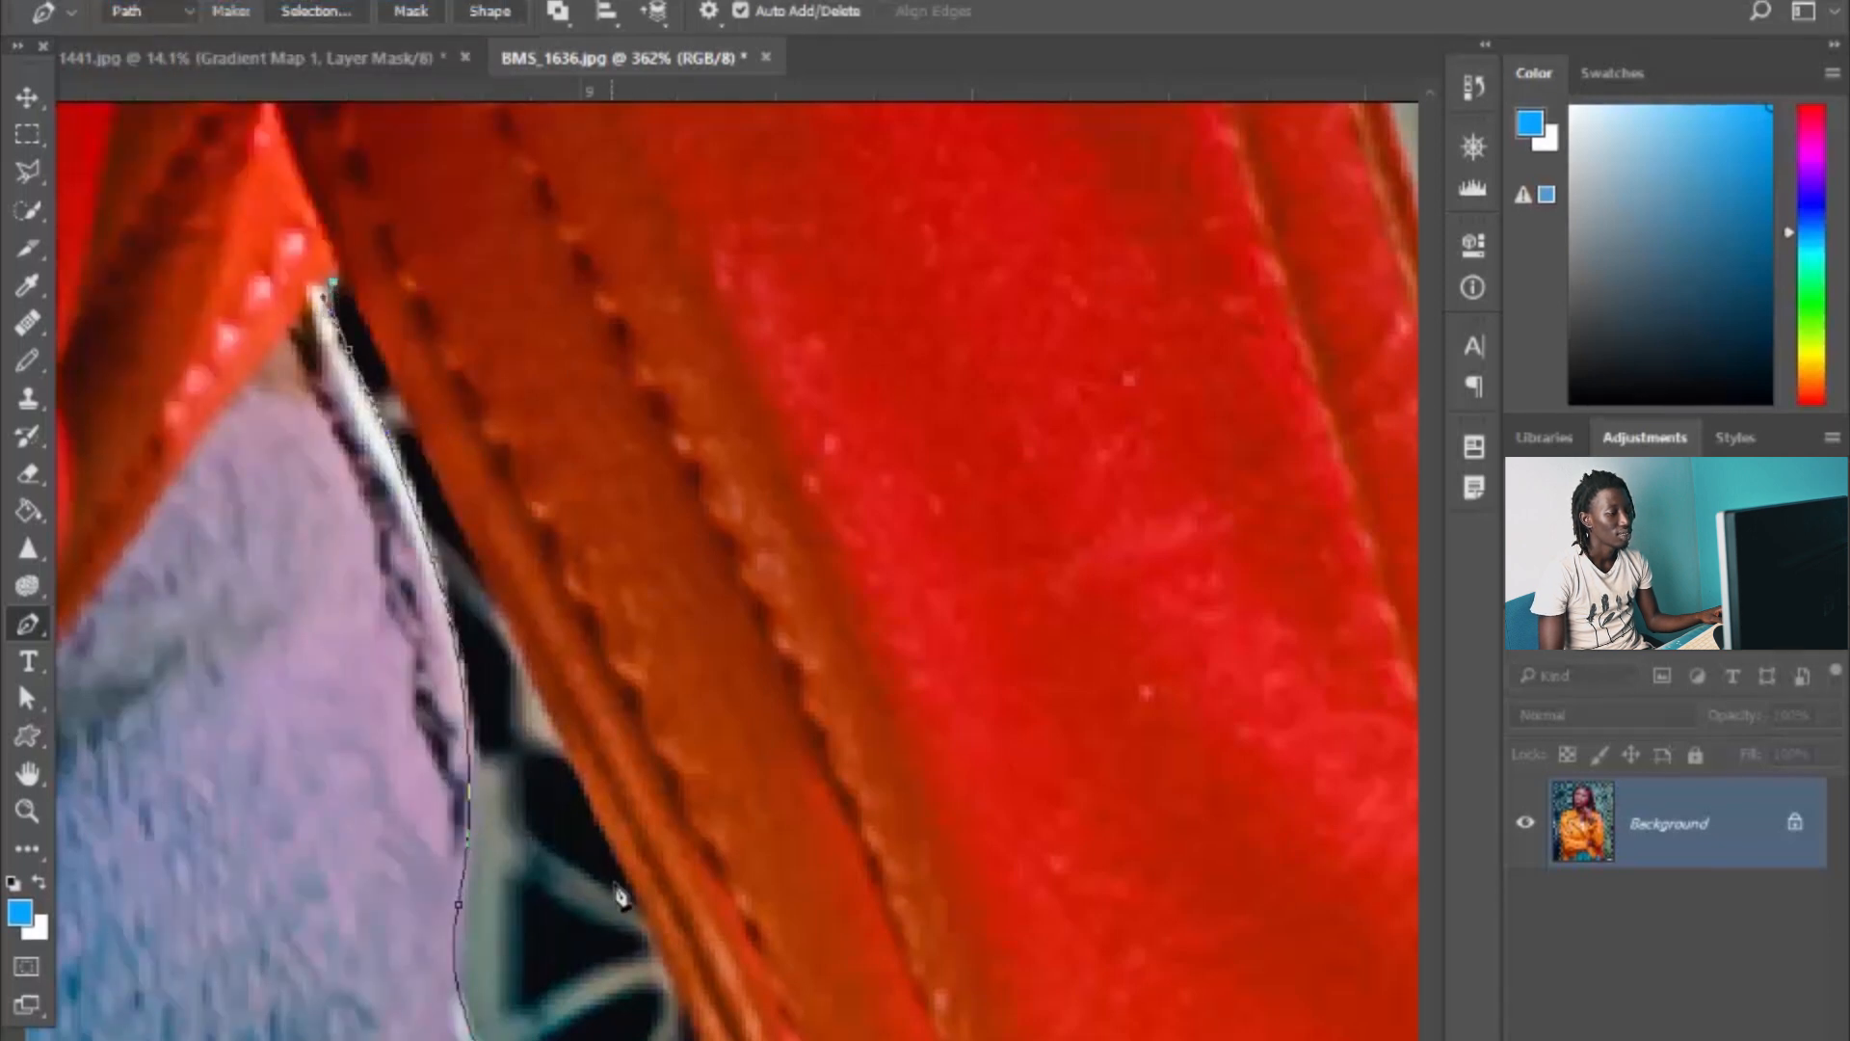
Step: Trace the path down the inner edge of the red strap and along the outer side of the metal buckle
scroll(783, 906, down, 5)
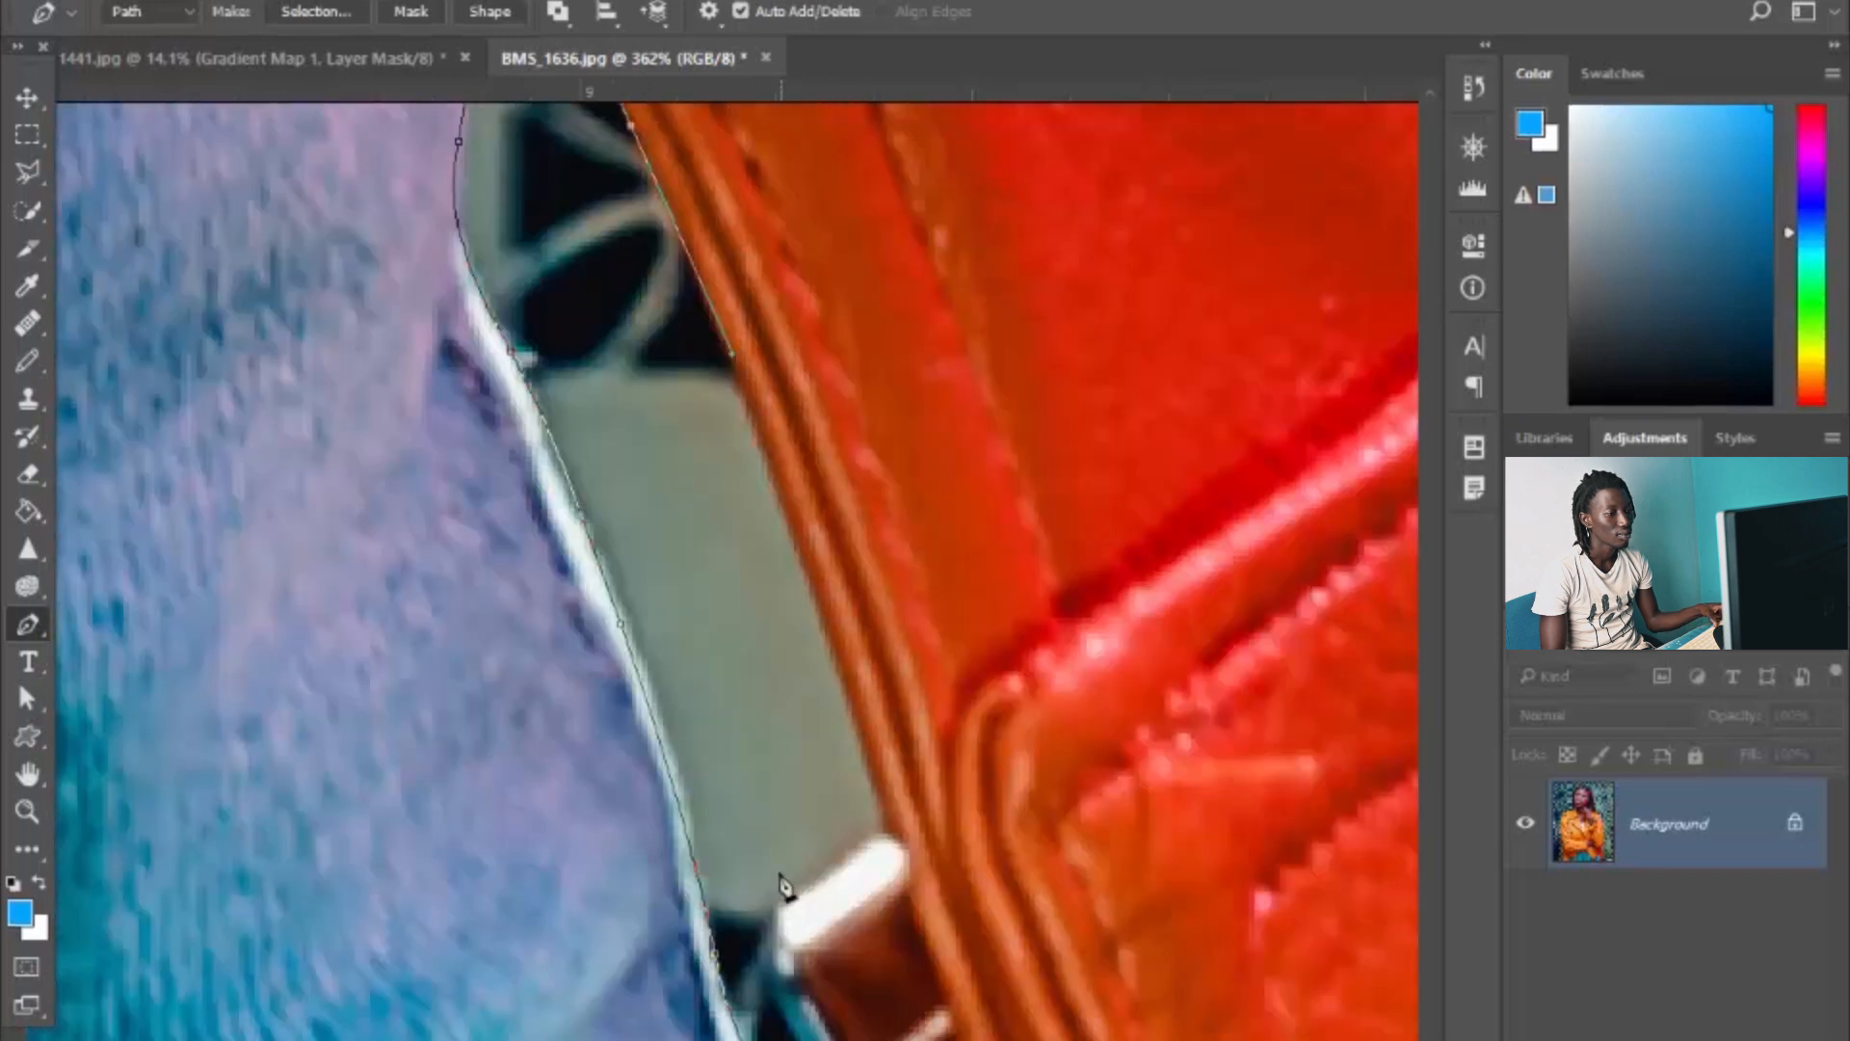
drag(845, 707, 882, 827)
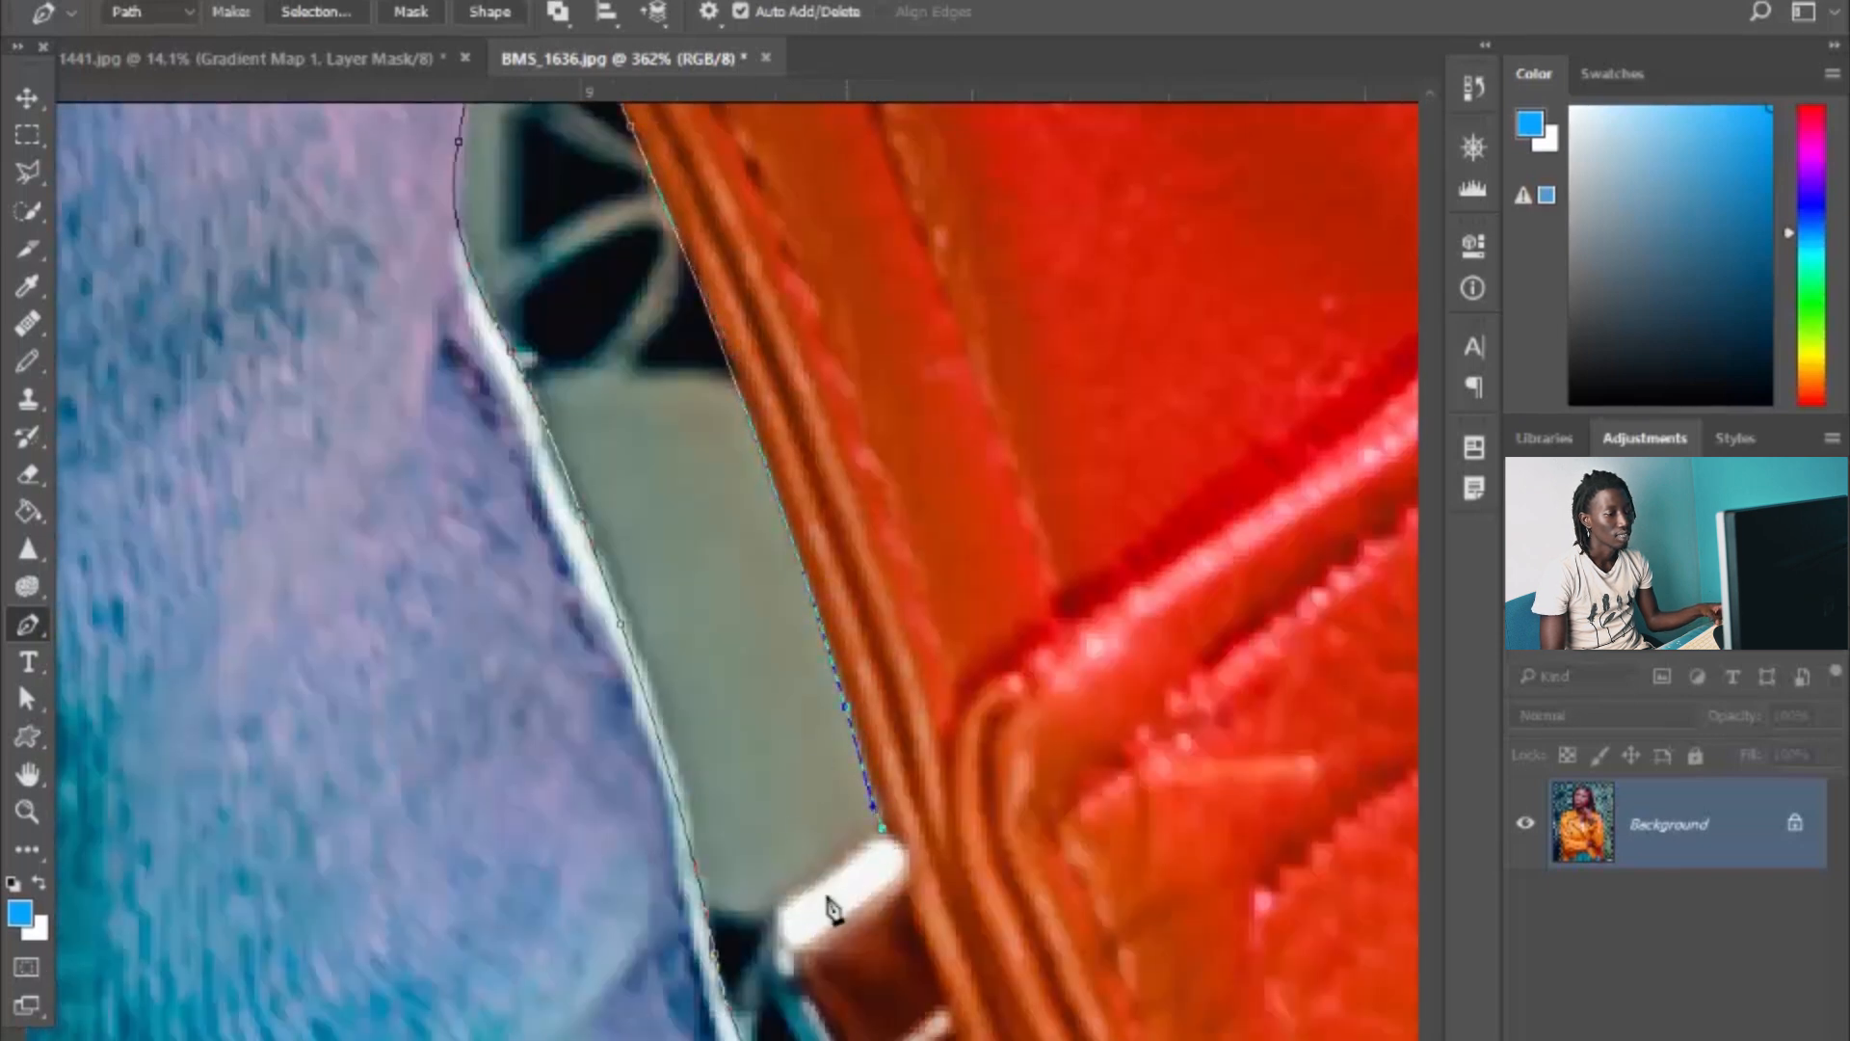
drag(777, 911, 779, 980)
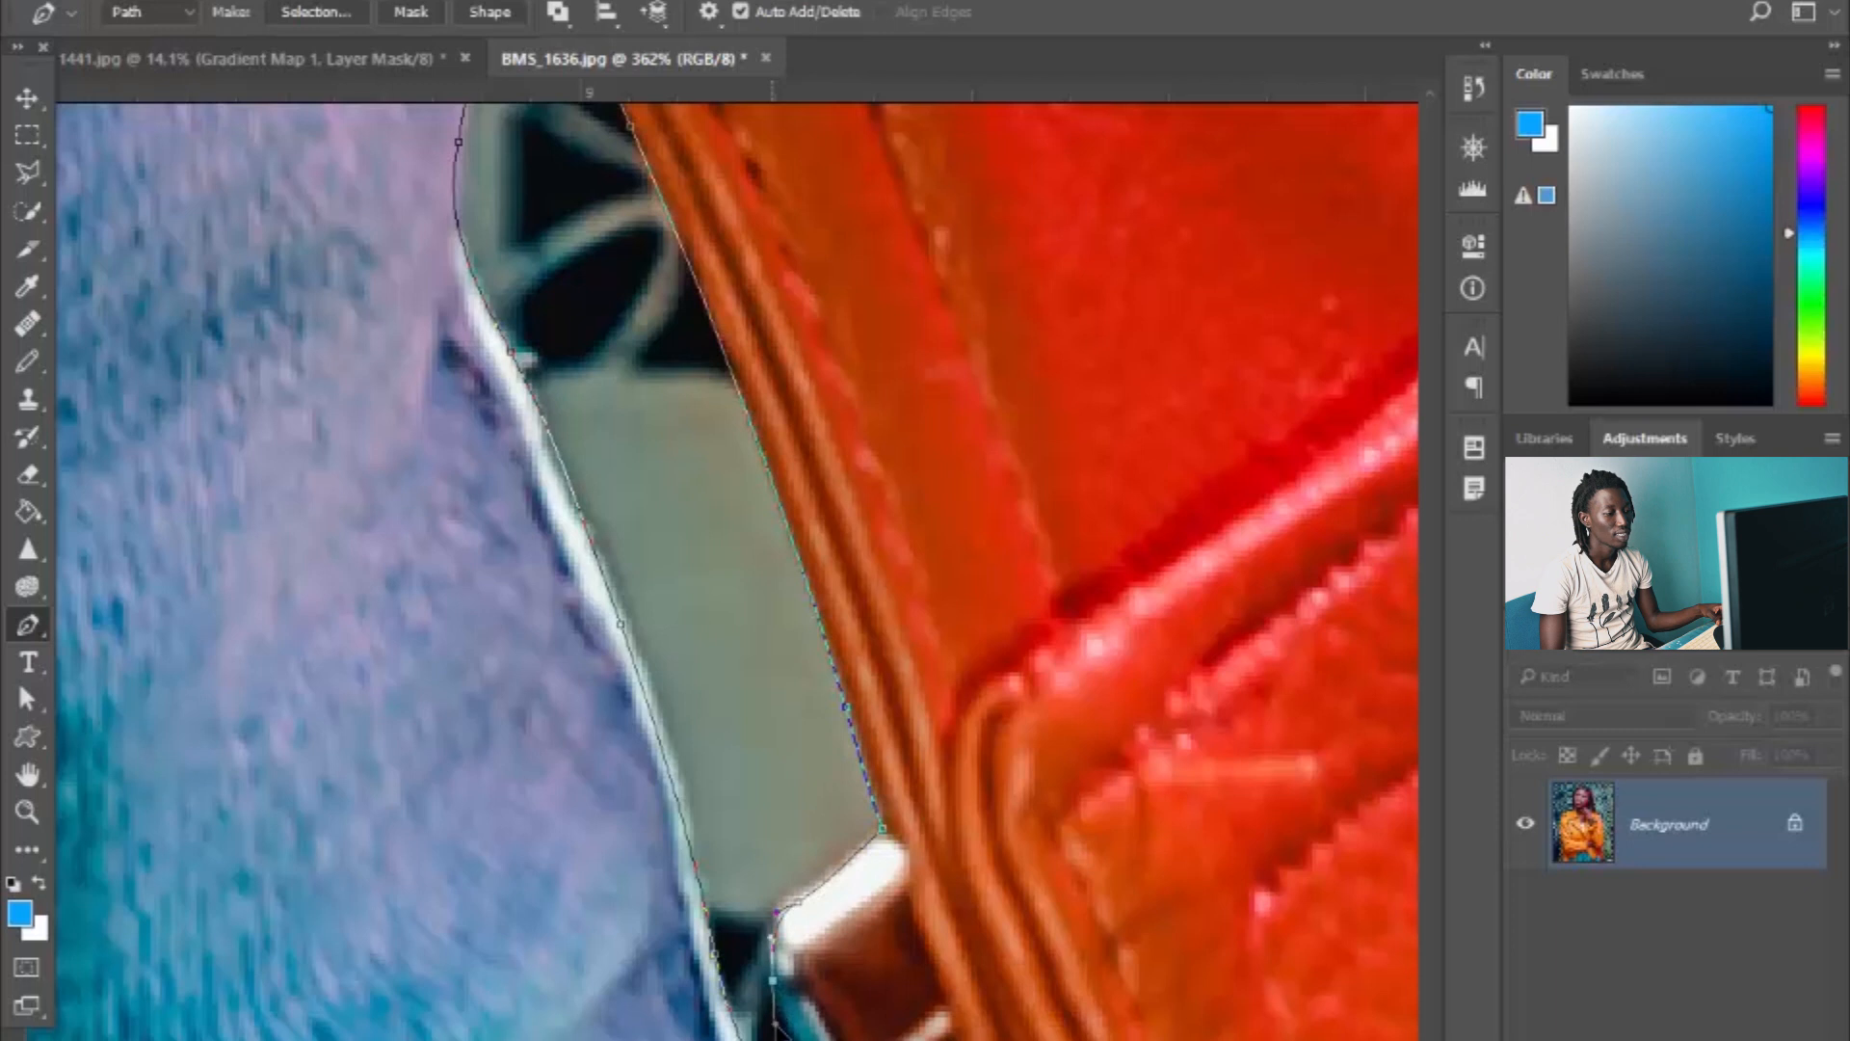
scroll(918, 826, down, 5)
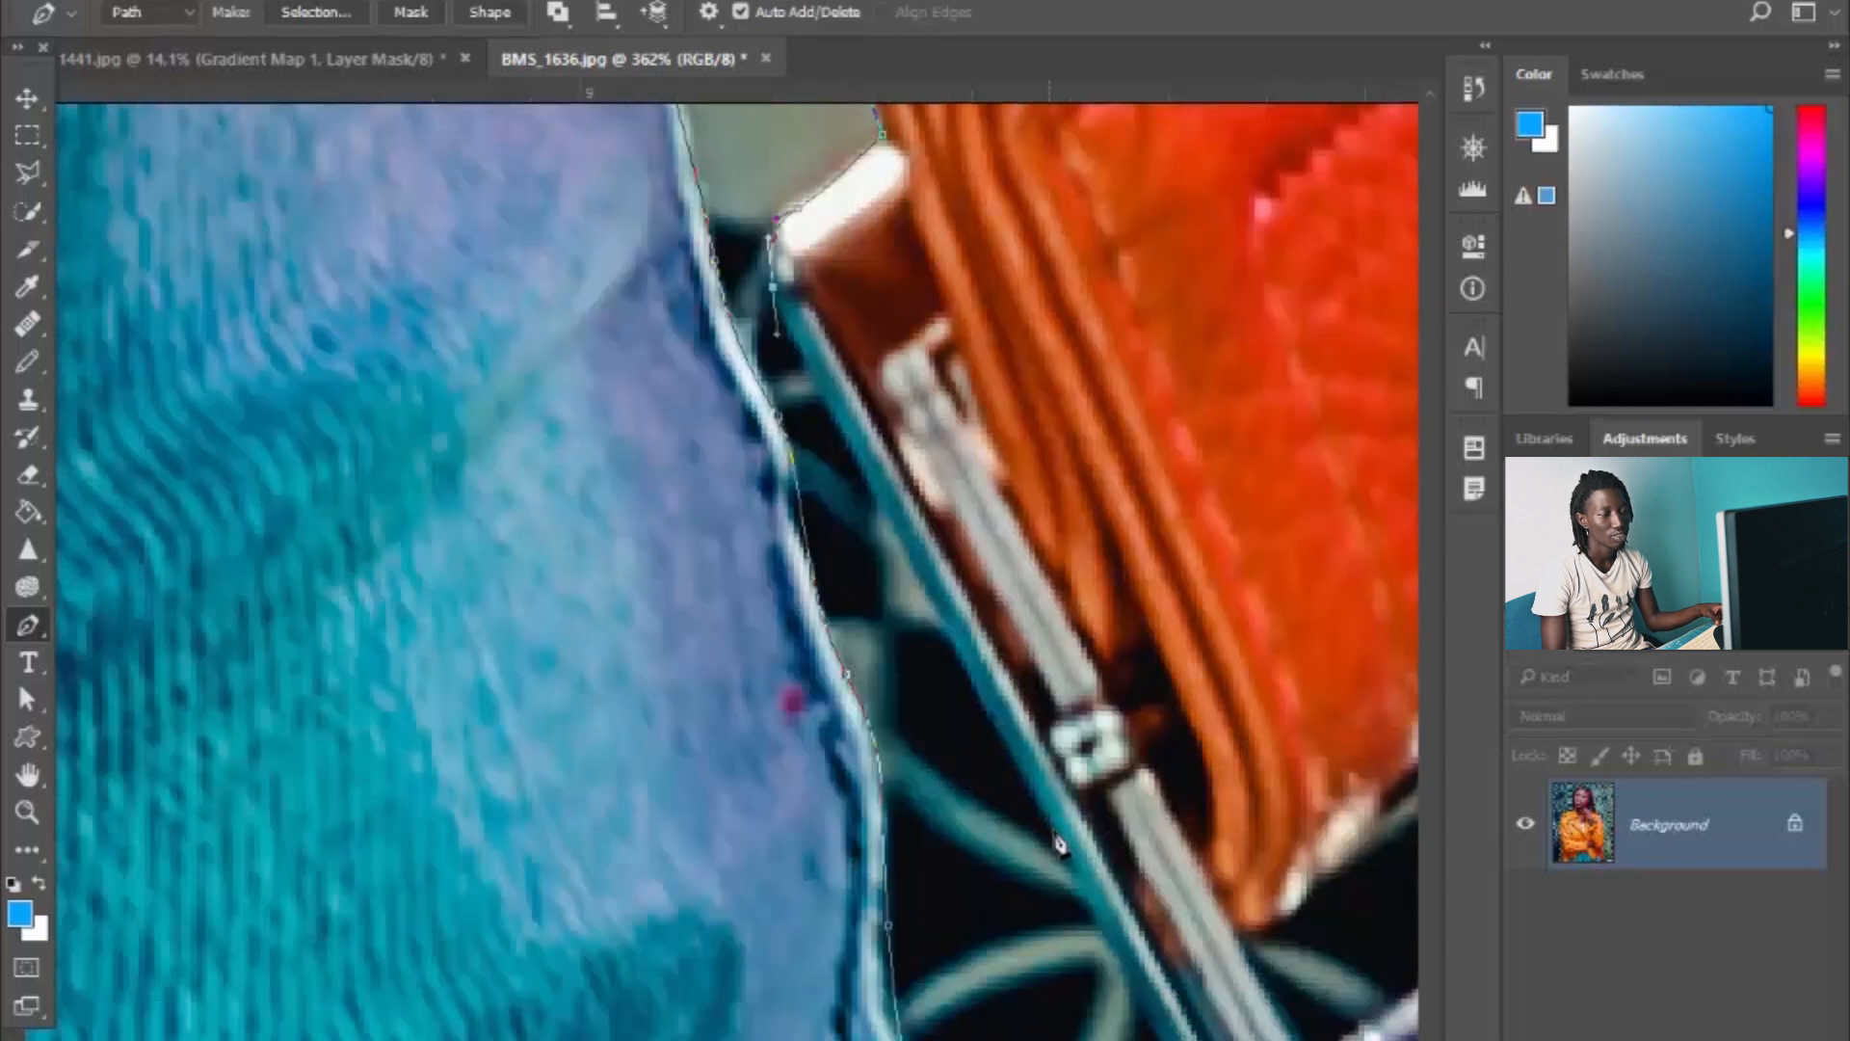
scroll(1108, 935, down, 5)
drag(1318, 654, 1354, 672)
Step: Continue the path around the buckle and up the strap's outer edge to the pink jacket piece beneath the sleeve
scroll(1388, 646, down, 10)
scroll(994, 613, up, 10)
drag(854, 567, 831, 489)
scroll(814, 447, up, 5)
scroll(641, 802, down, 3)
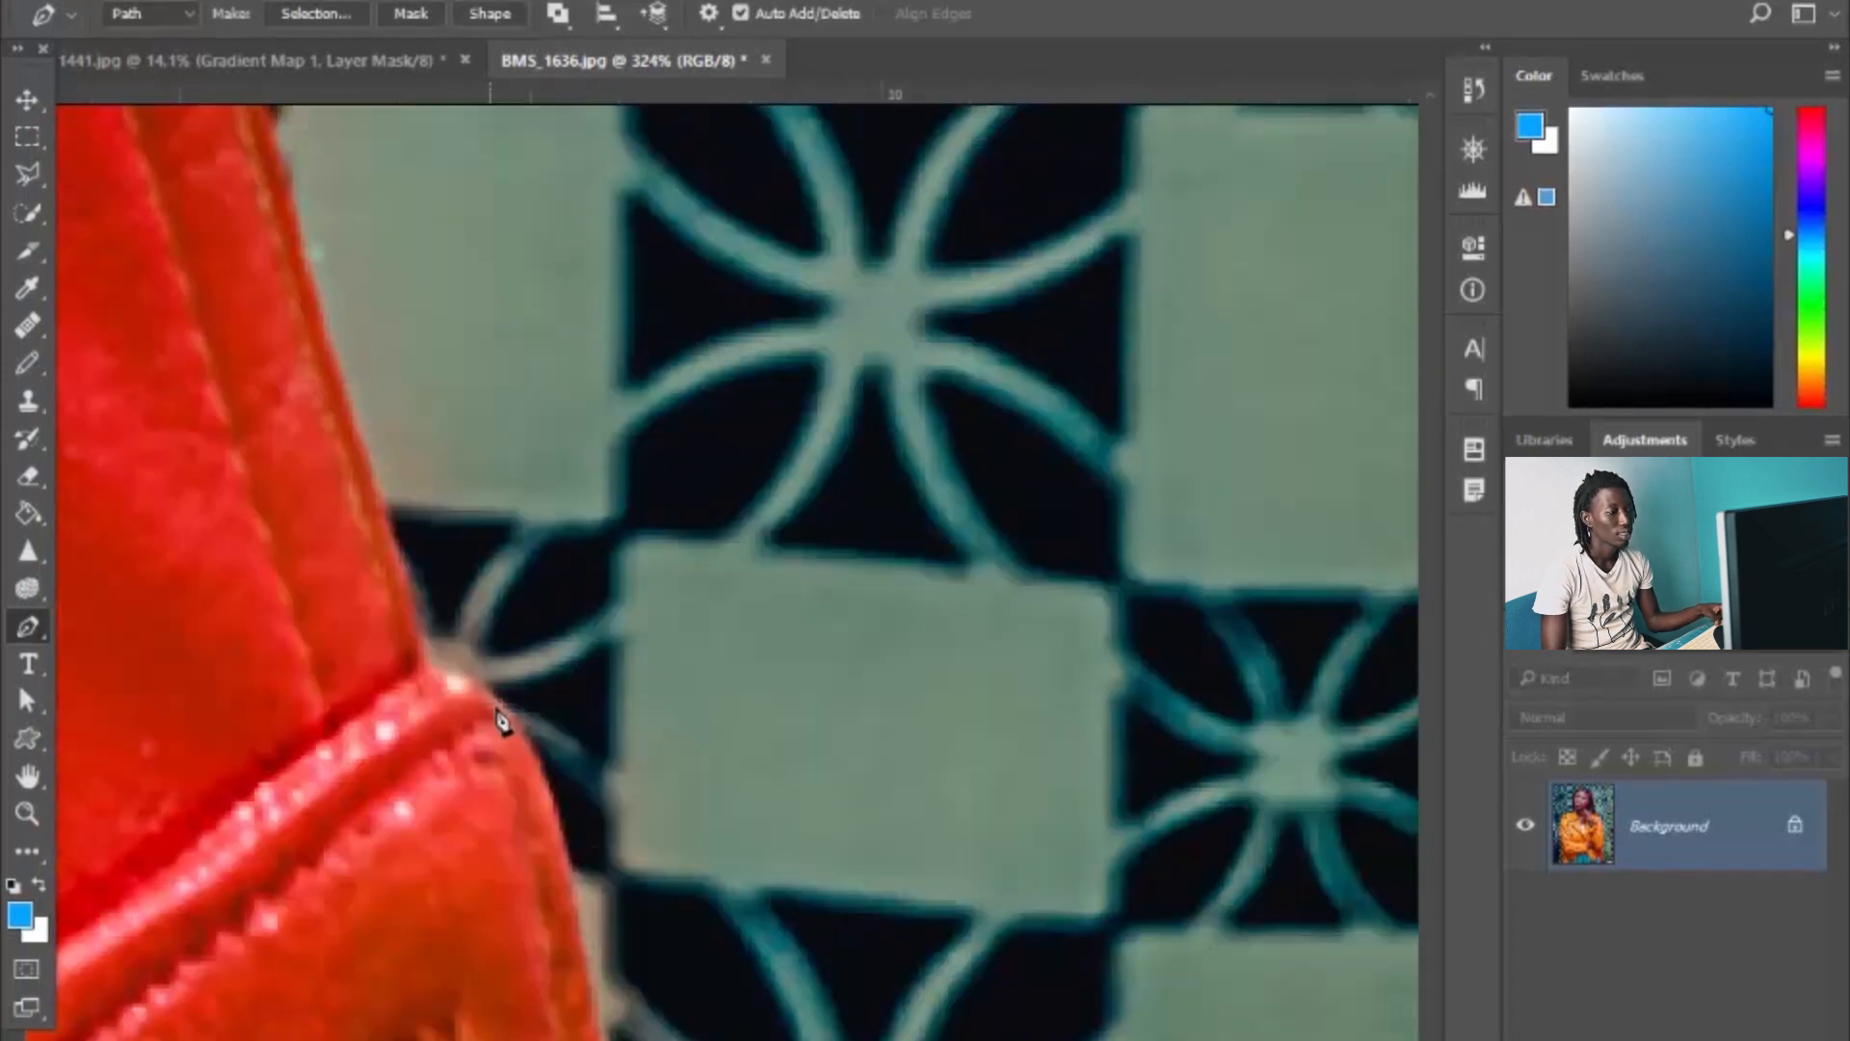
scroll(434, 673, down, 3)
scroll(614, 752, up, 4)
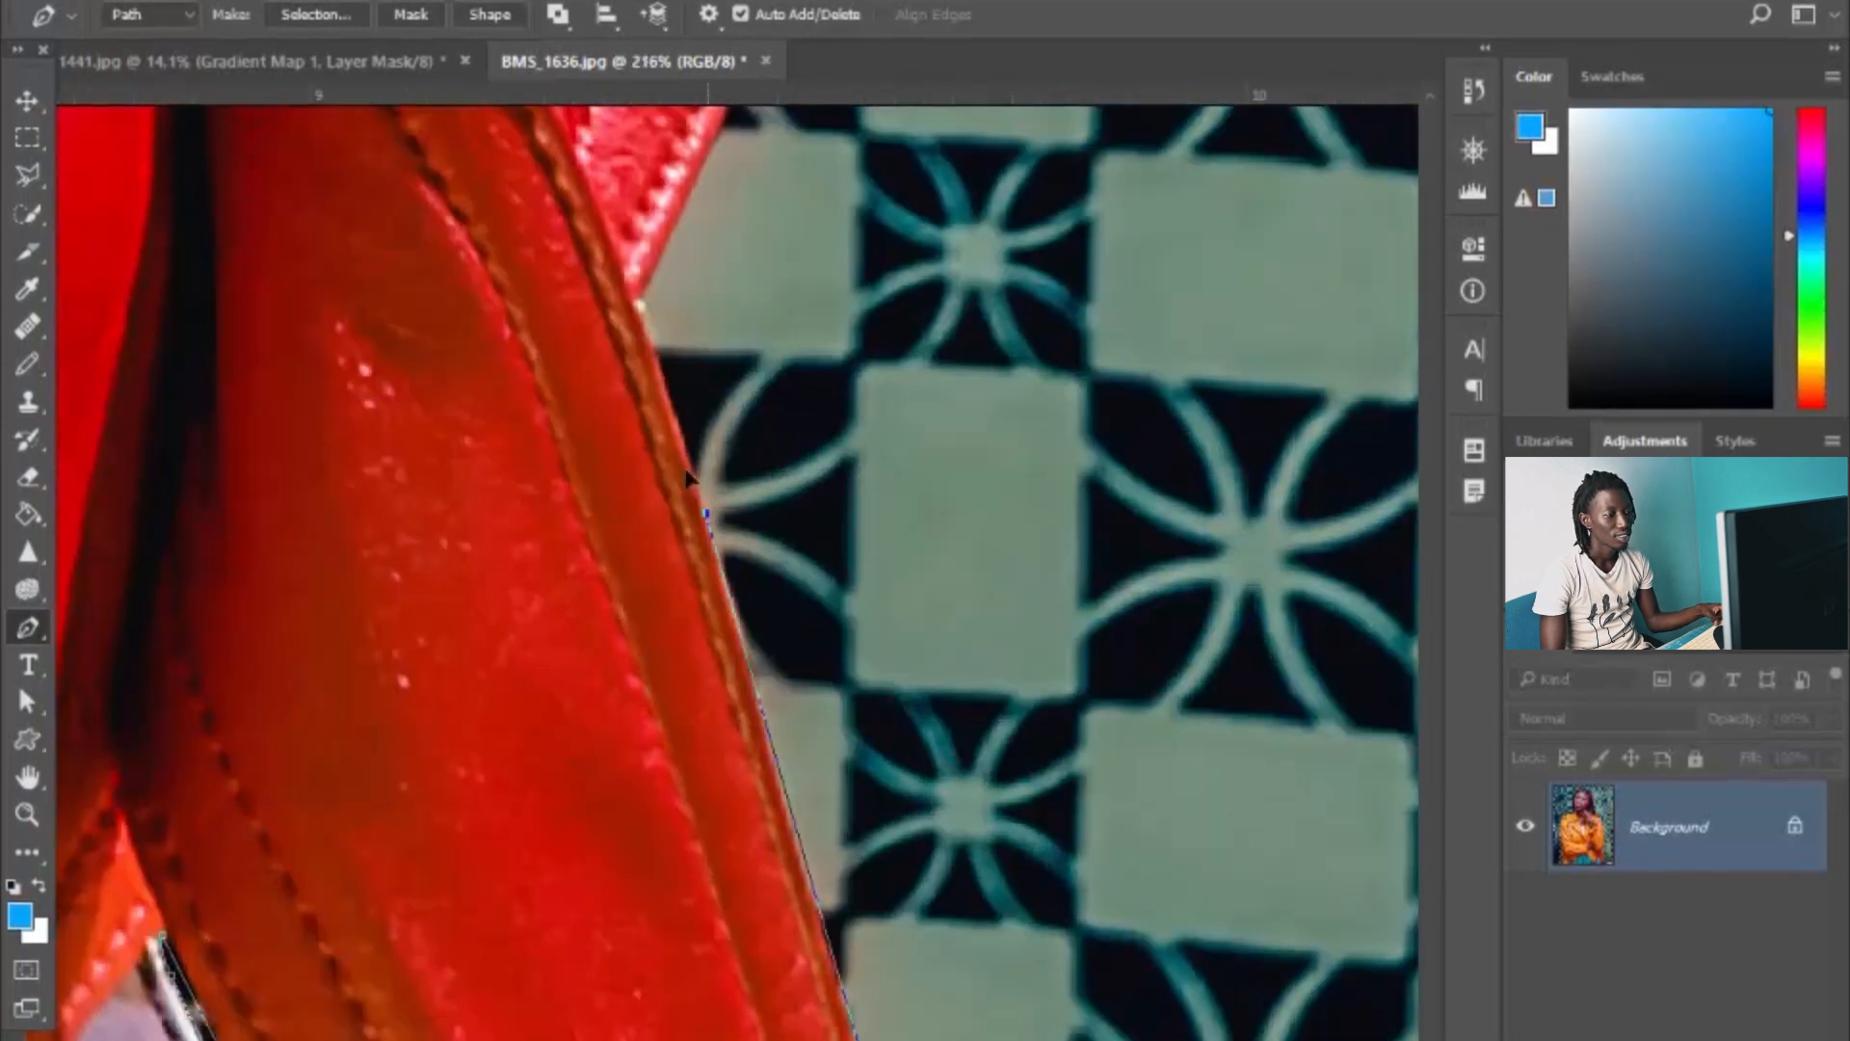
scroll(742, 665, up, 3)
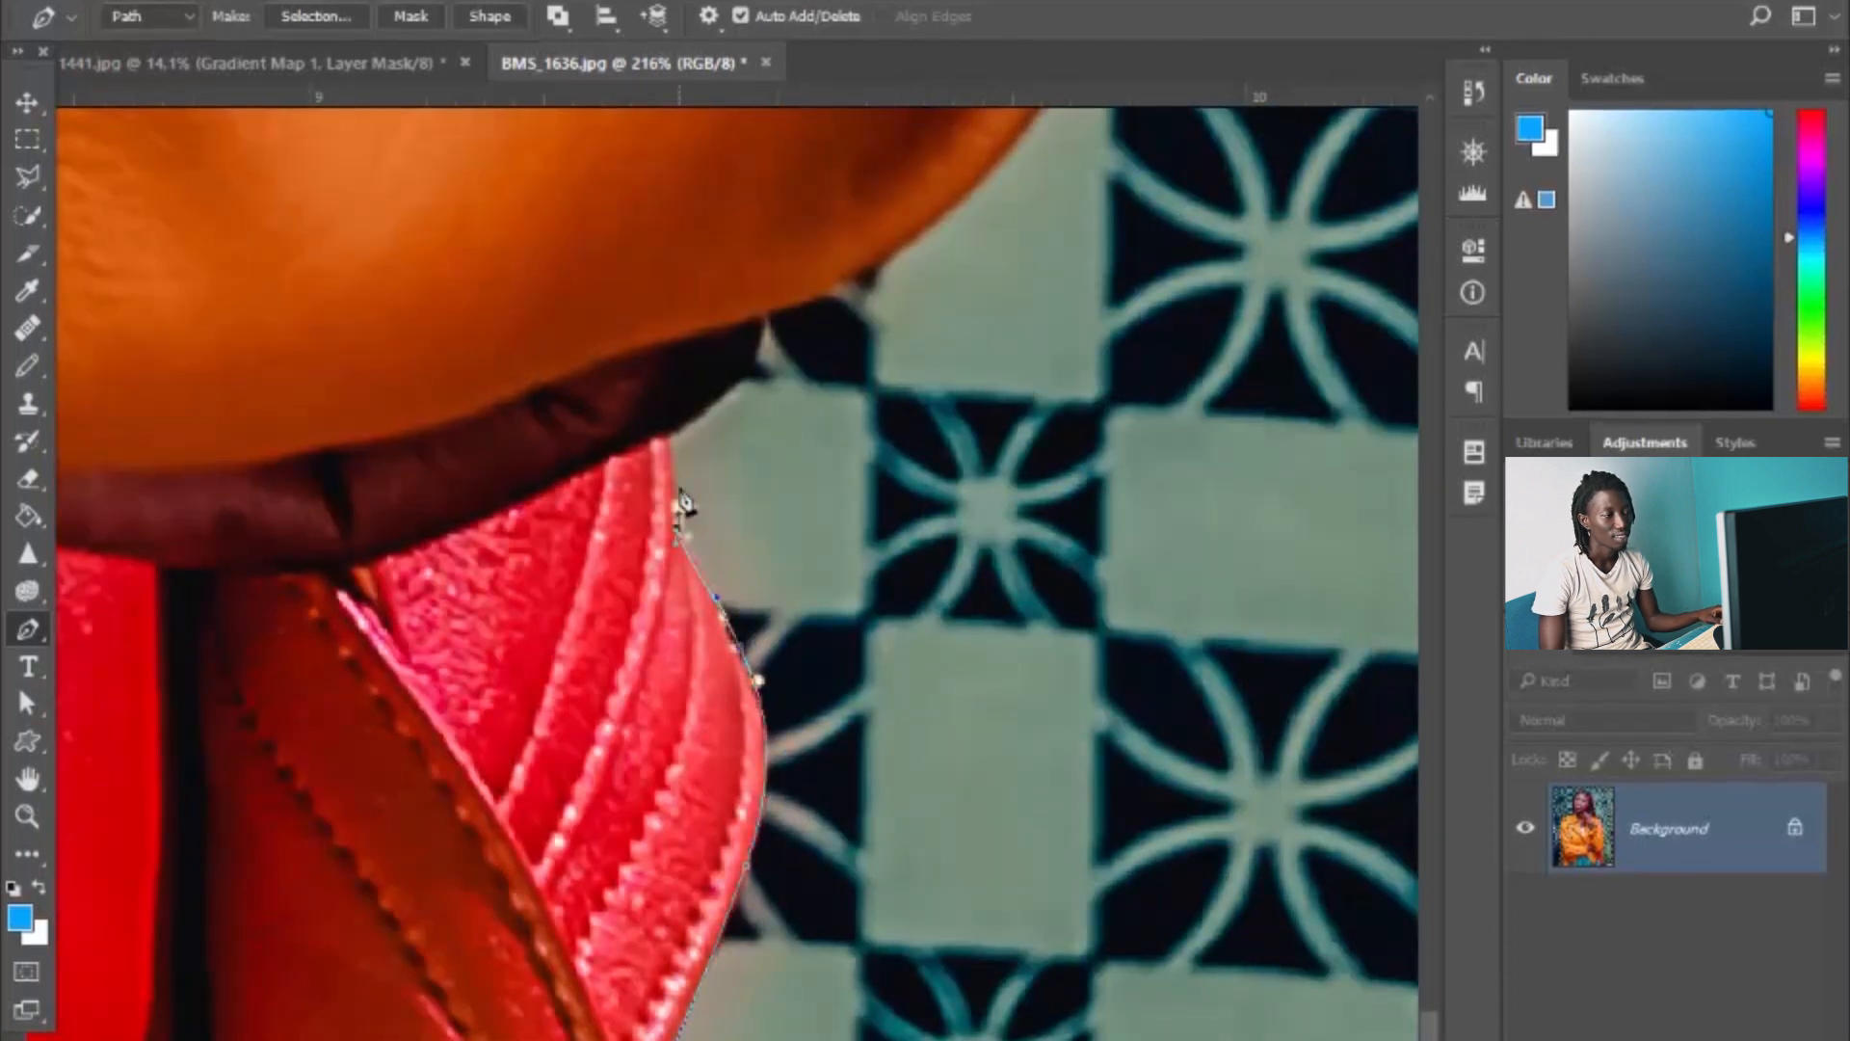
Step: Trace the path around the orange sleeve's elbow and up the outer edge of the lower sleeve
scroll(682, 504, up, 5)
scroll(768, 998, up, 5)
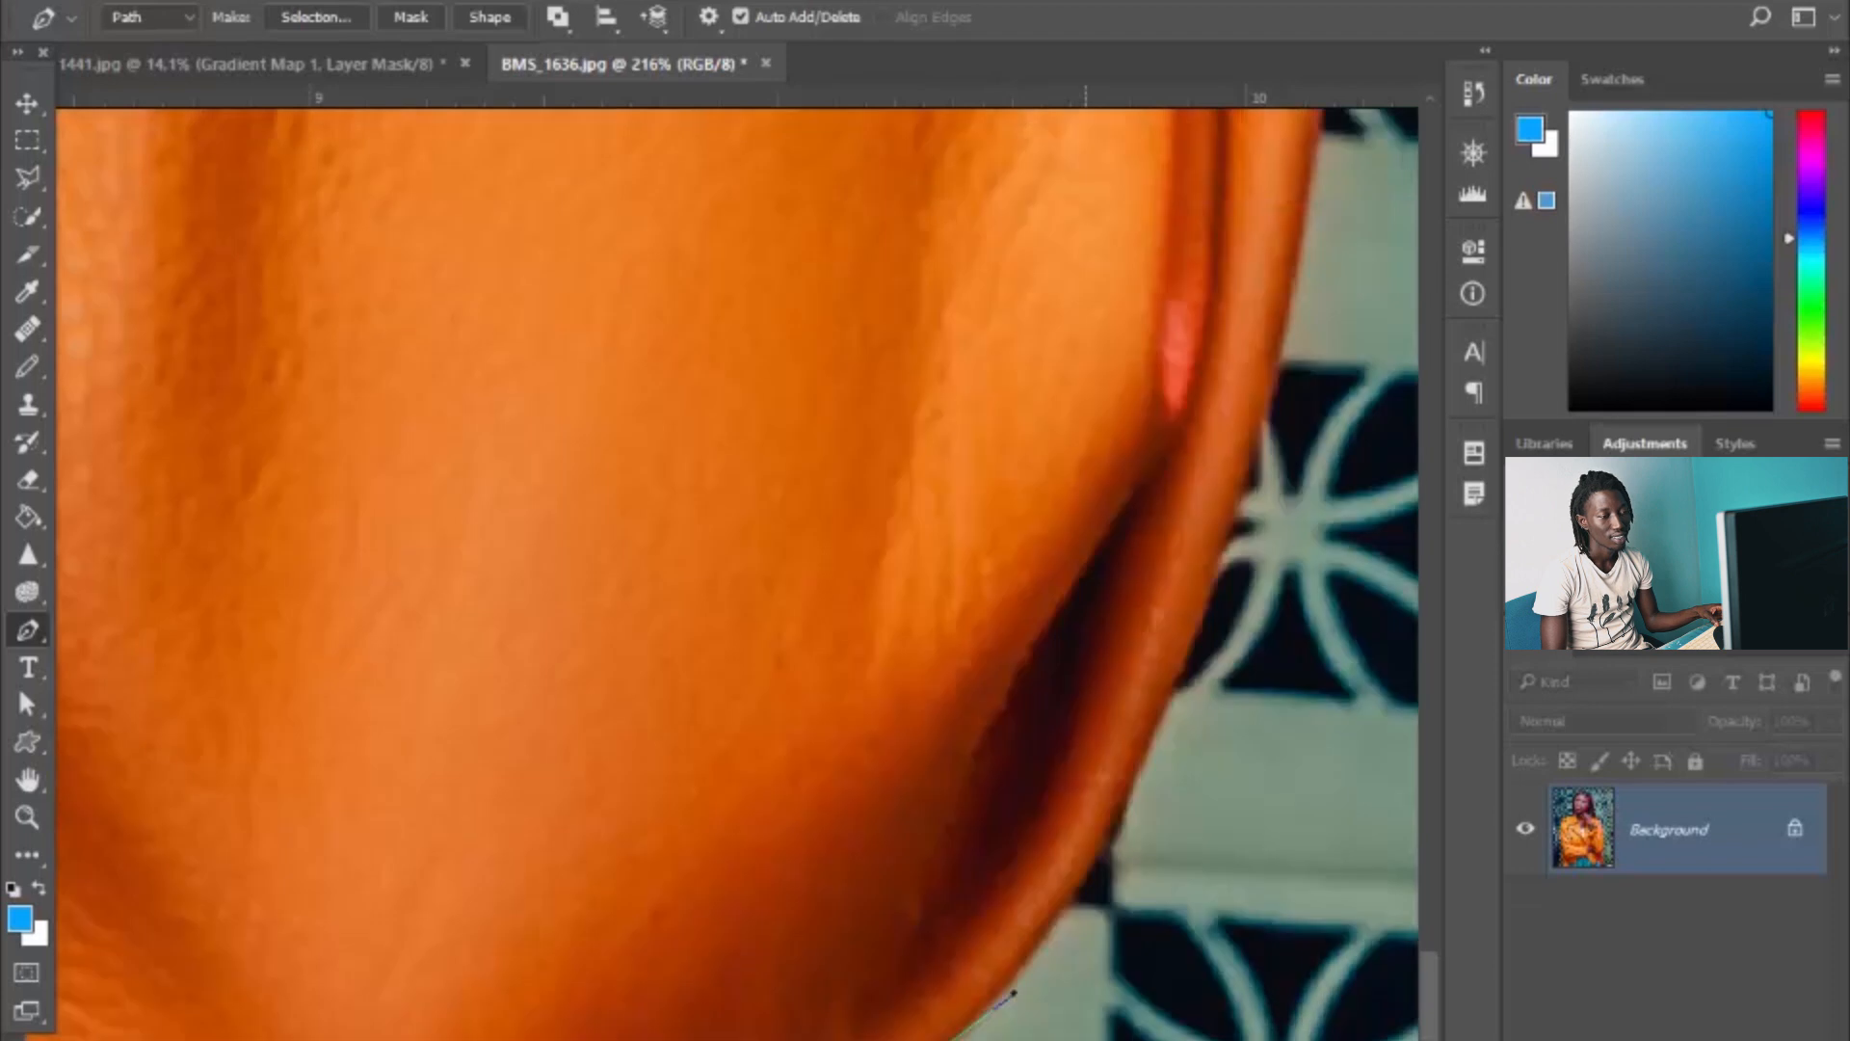
click(1162, 940)
drag(1218, 803, 1220, 802)
scroll(1220, 804, up, 6)
drag(1320, 759, 1329, 497)
scroll(1295, 575, up, 6)
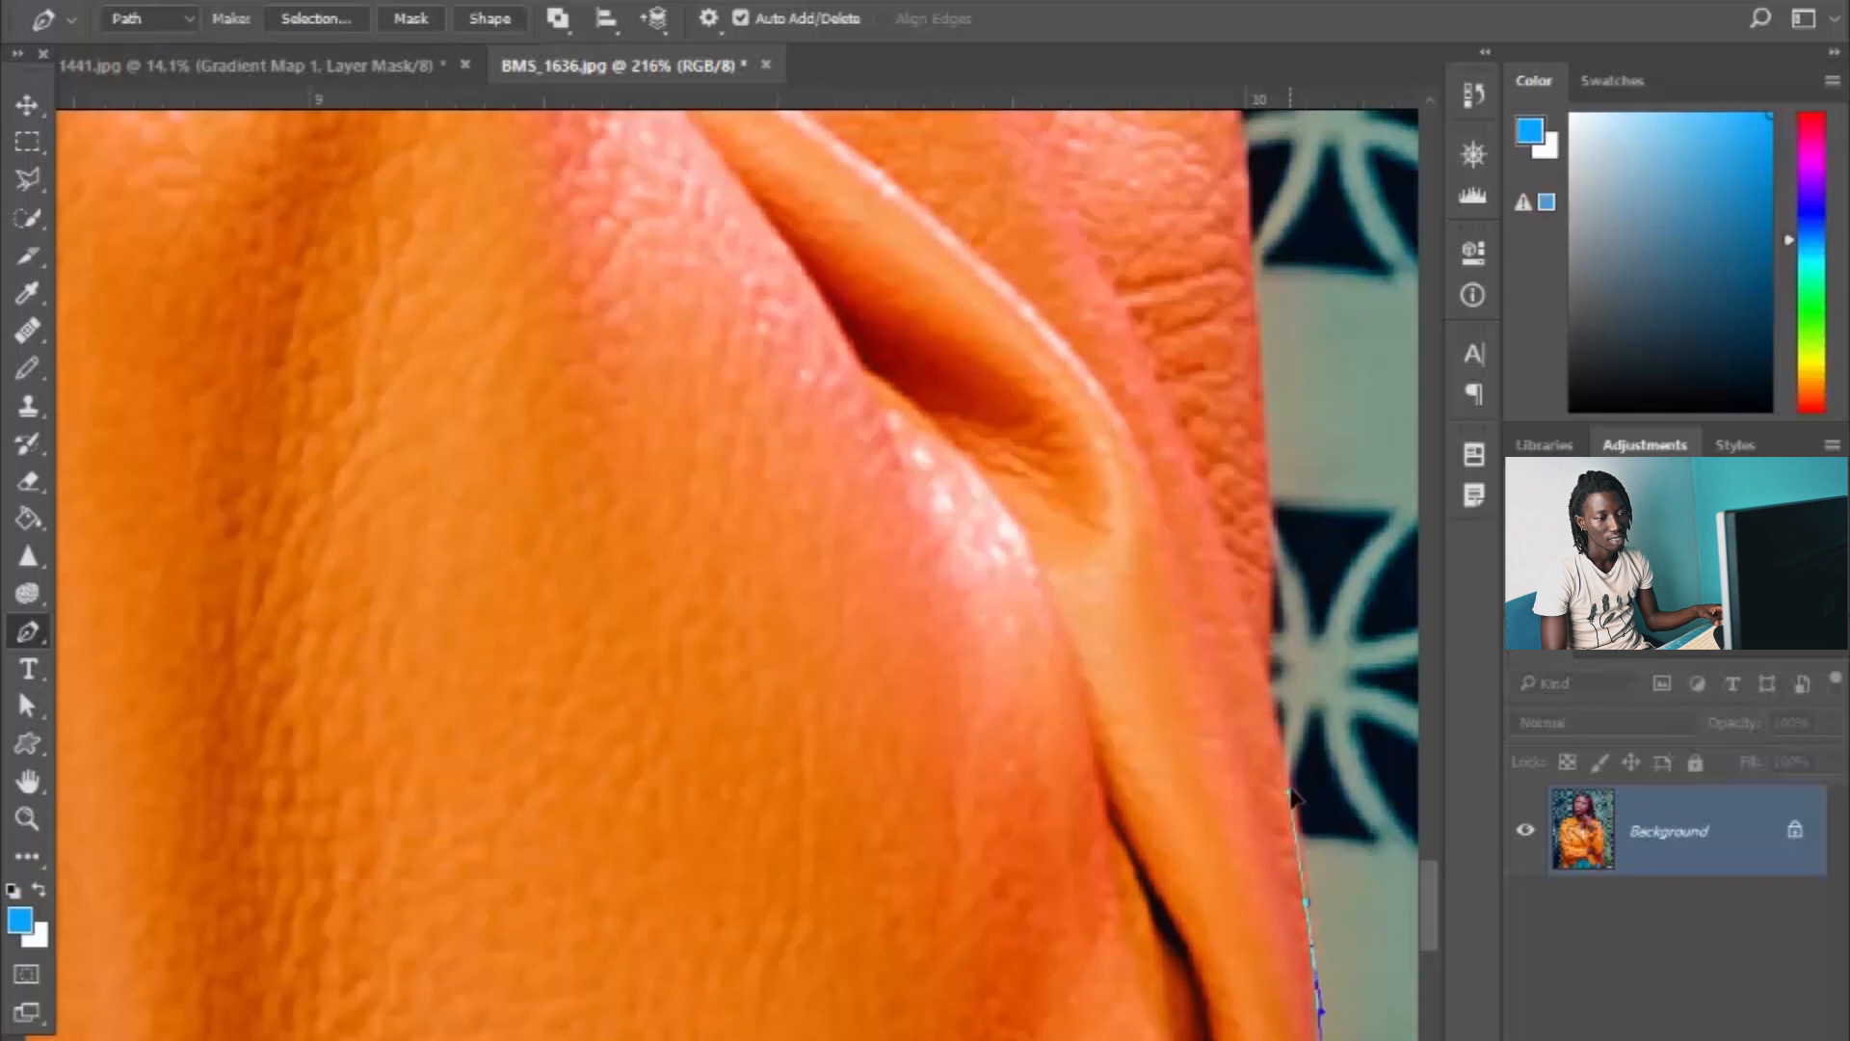
Step: Step back the stray anchor point and continue the path up the outer edge of the orange sleeve above the elbow
click(1399, 481)
key(ctrl+z)
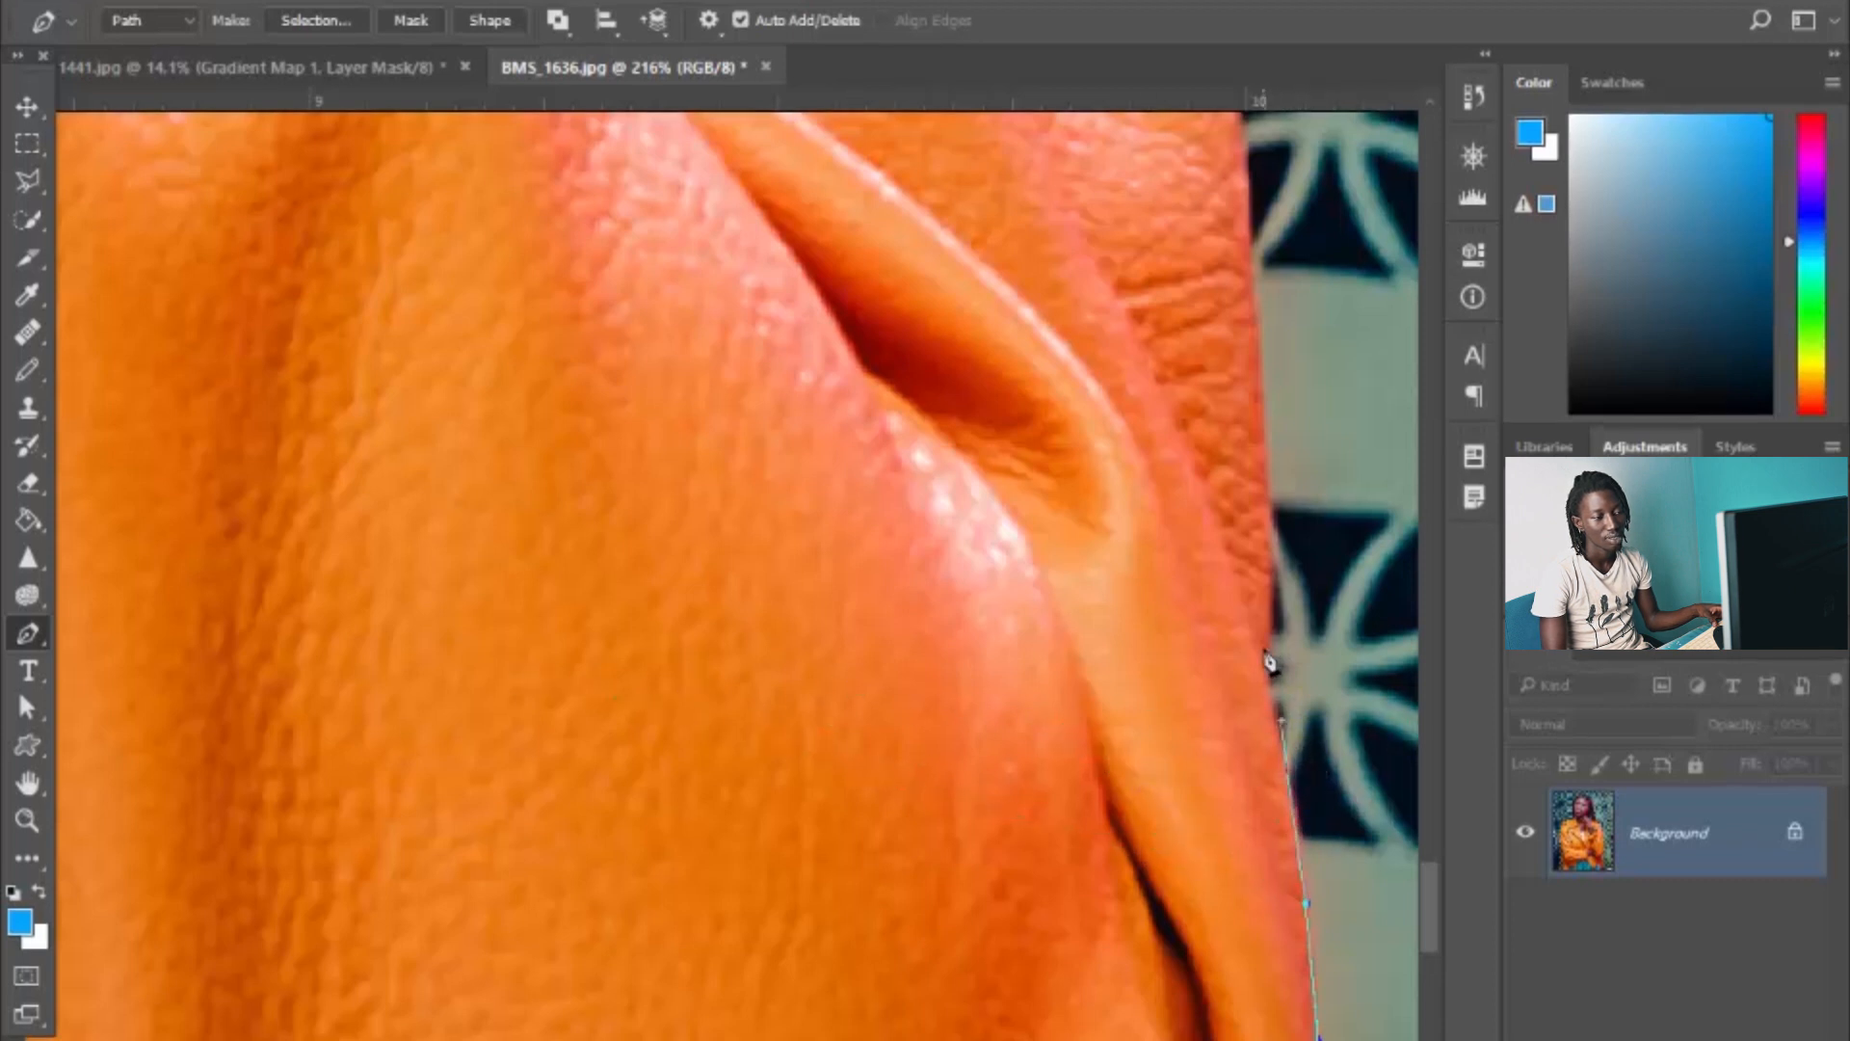
scroll(1253, 771, down, 5)
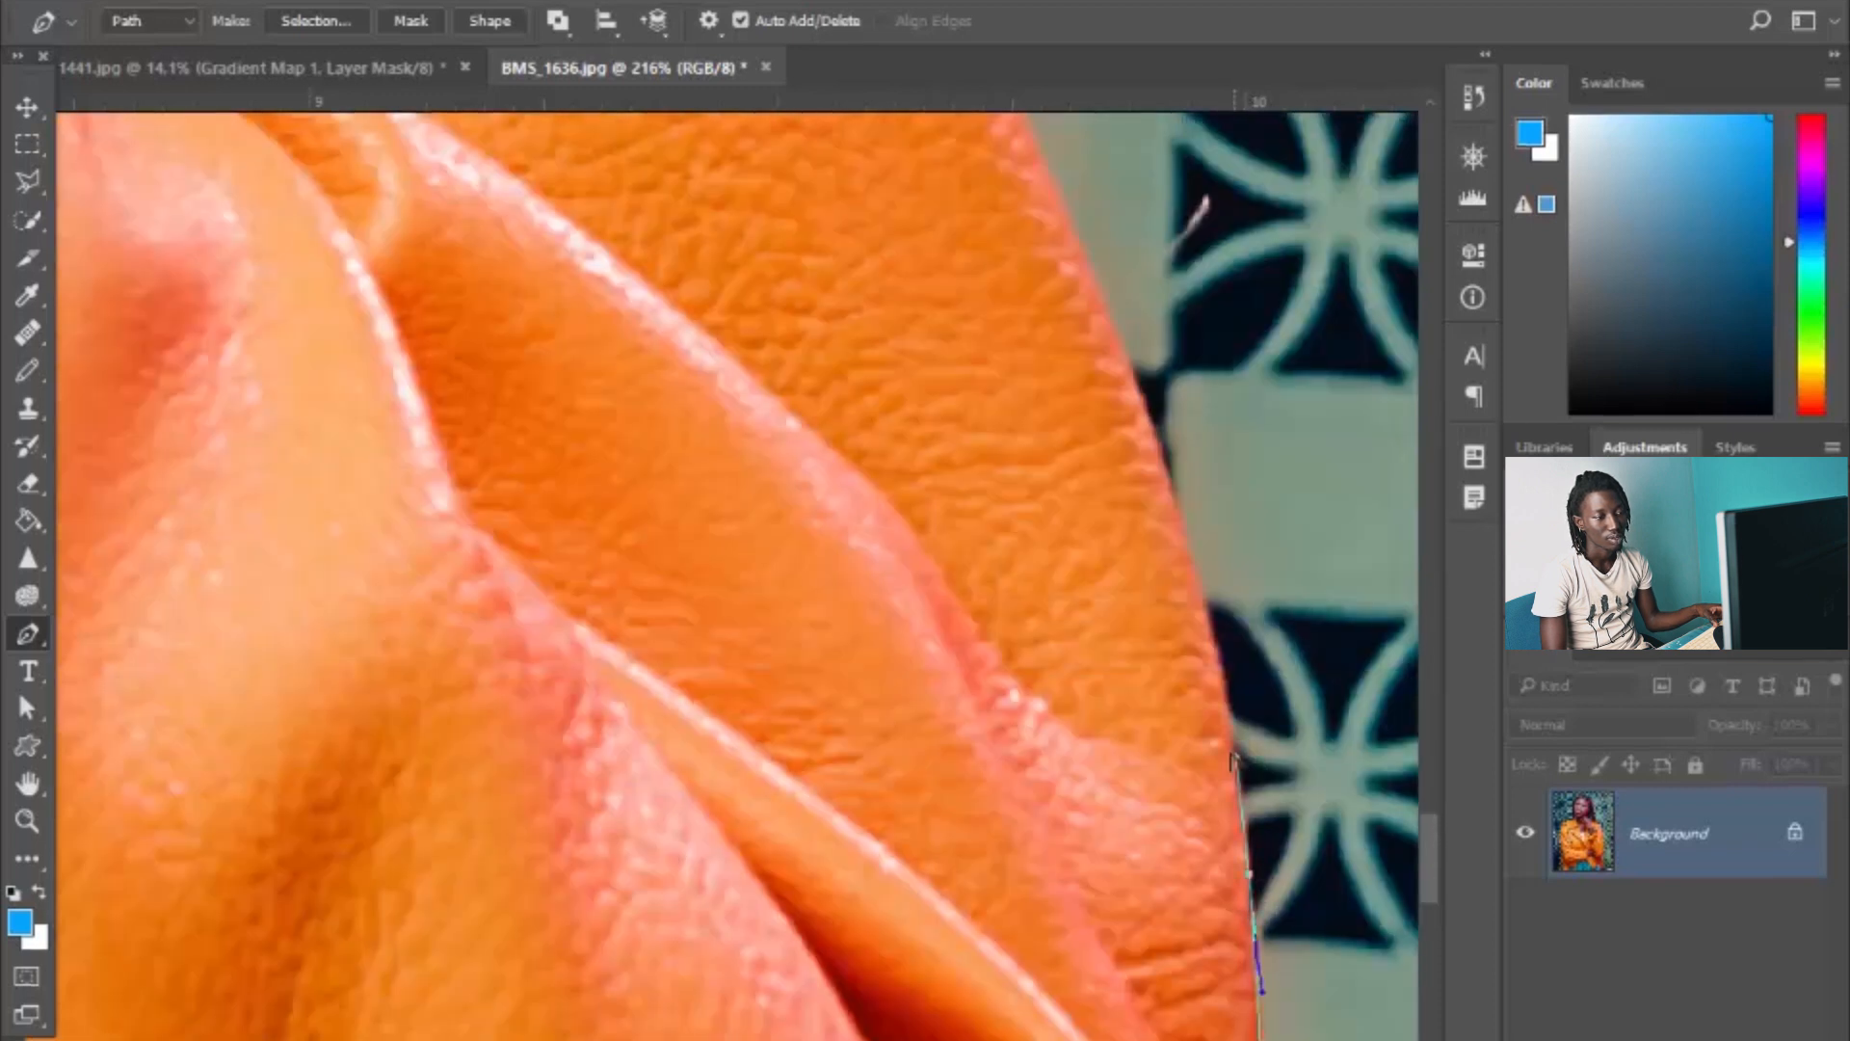
scroll(1239, 764, up, 4)
drag(1083, 747, 1018, 586)
scroll(1012, 607, up, 5)
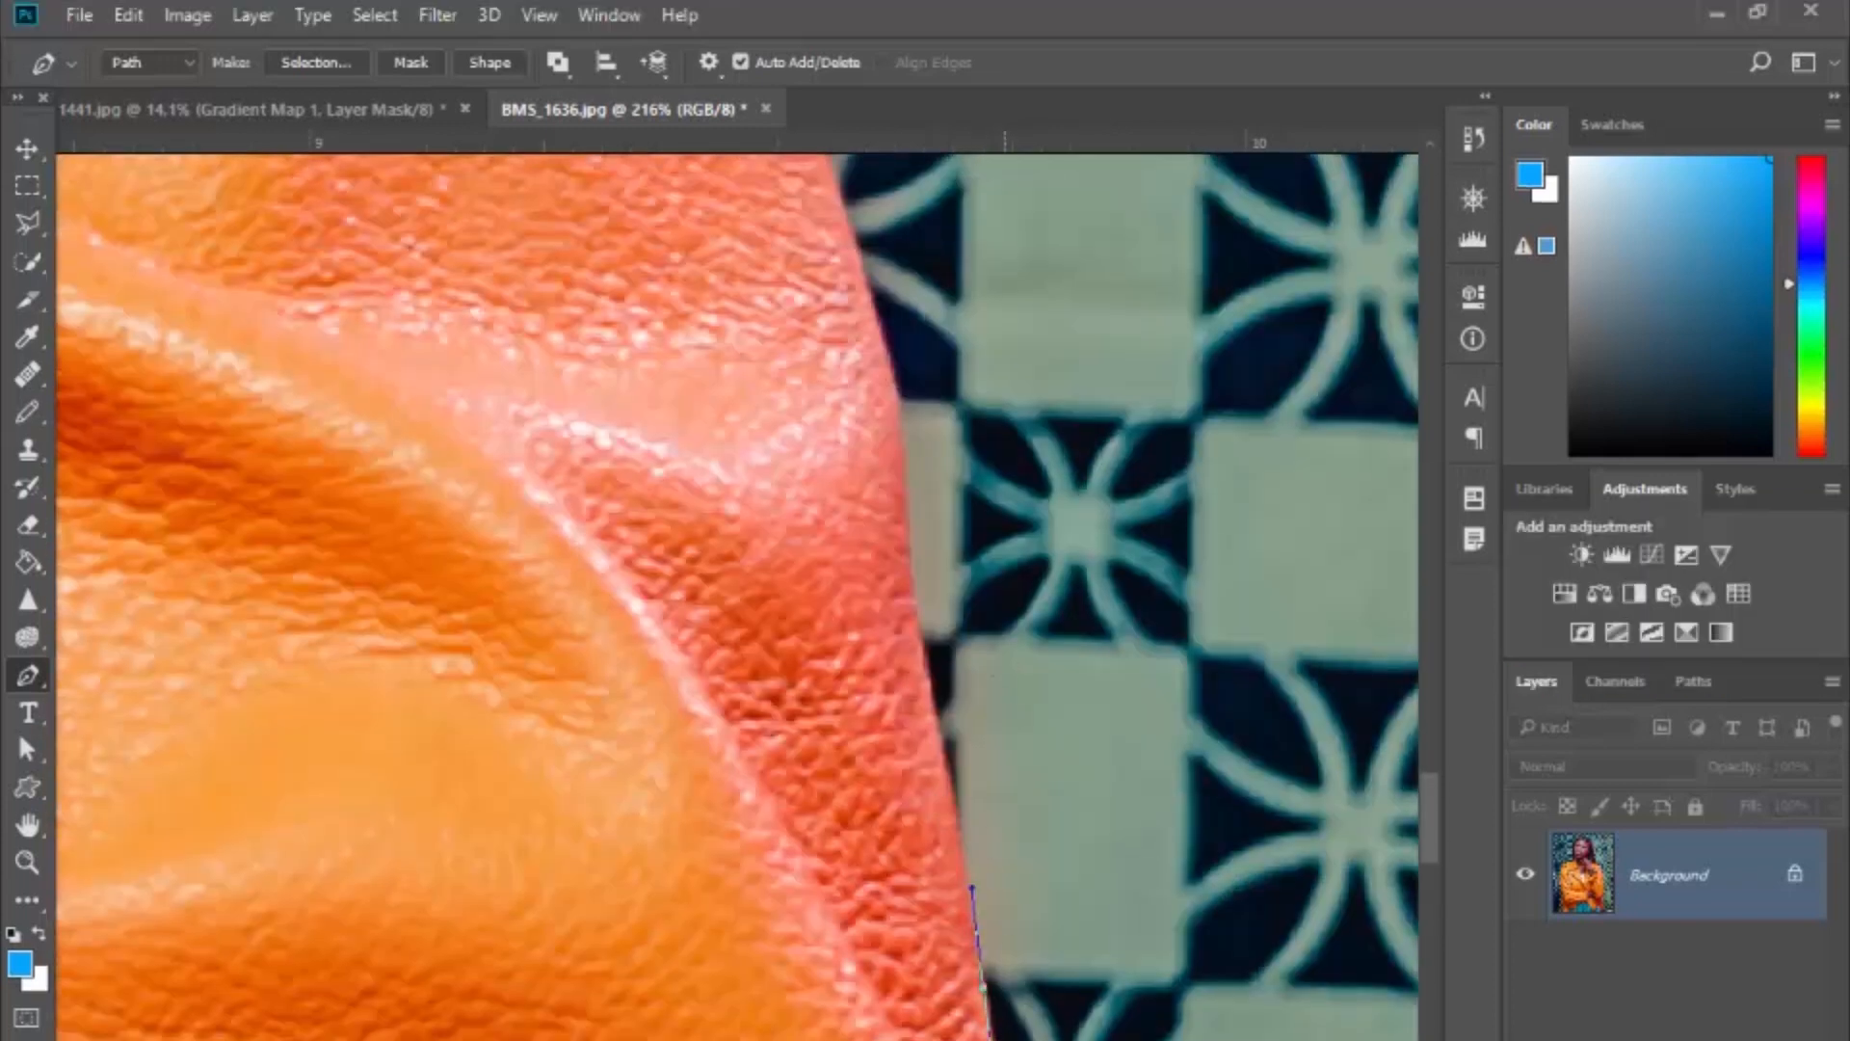
Step: Trace the path up the pink-lit outer edge of the upper sleeve toward the shoulder
scroll(880, 743, up, 3)
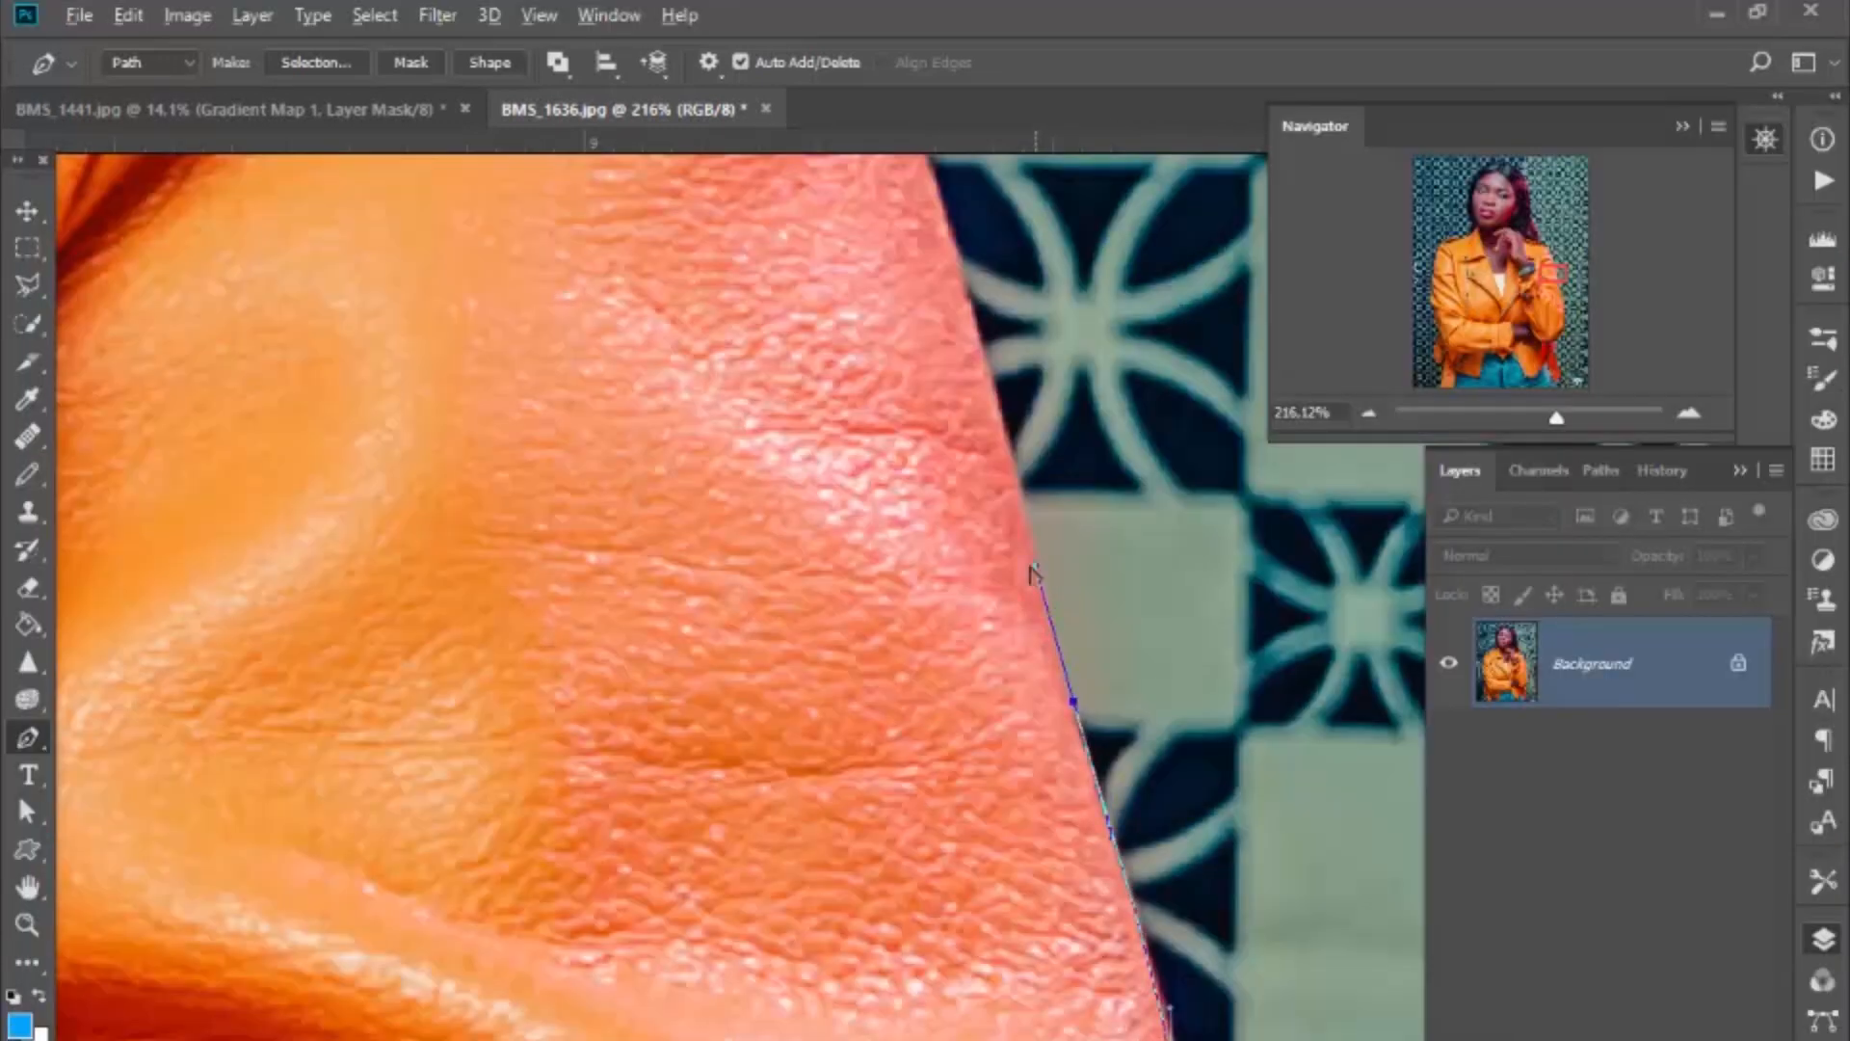
scroll(1033, 573, up, 5)
drag(899, 669, 830, 471)
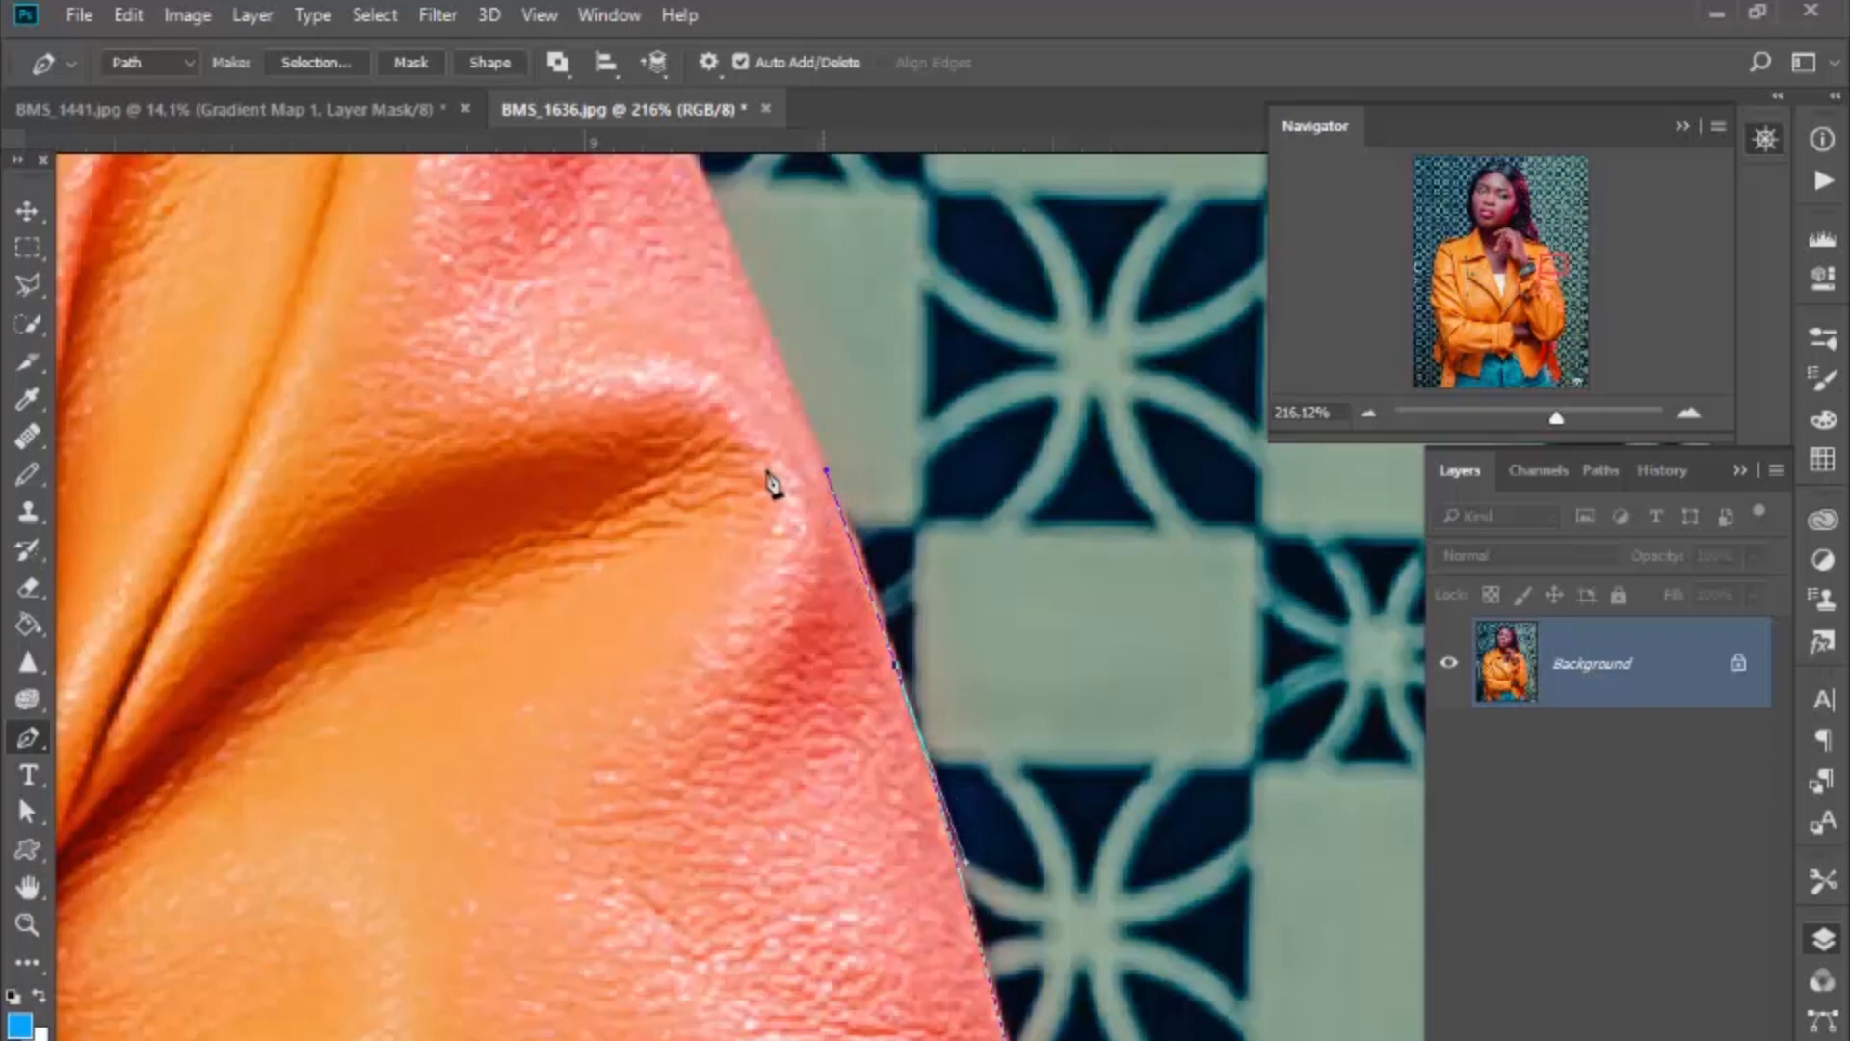
scroll(829, 472, up, 5)
drag(692, 728, 650, 640)
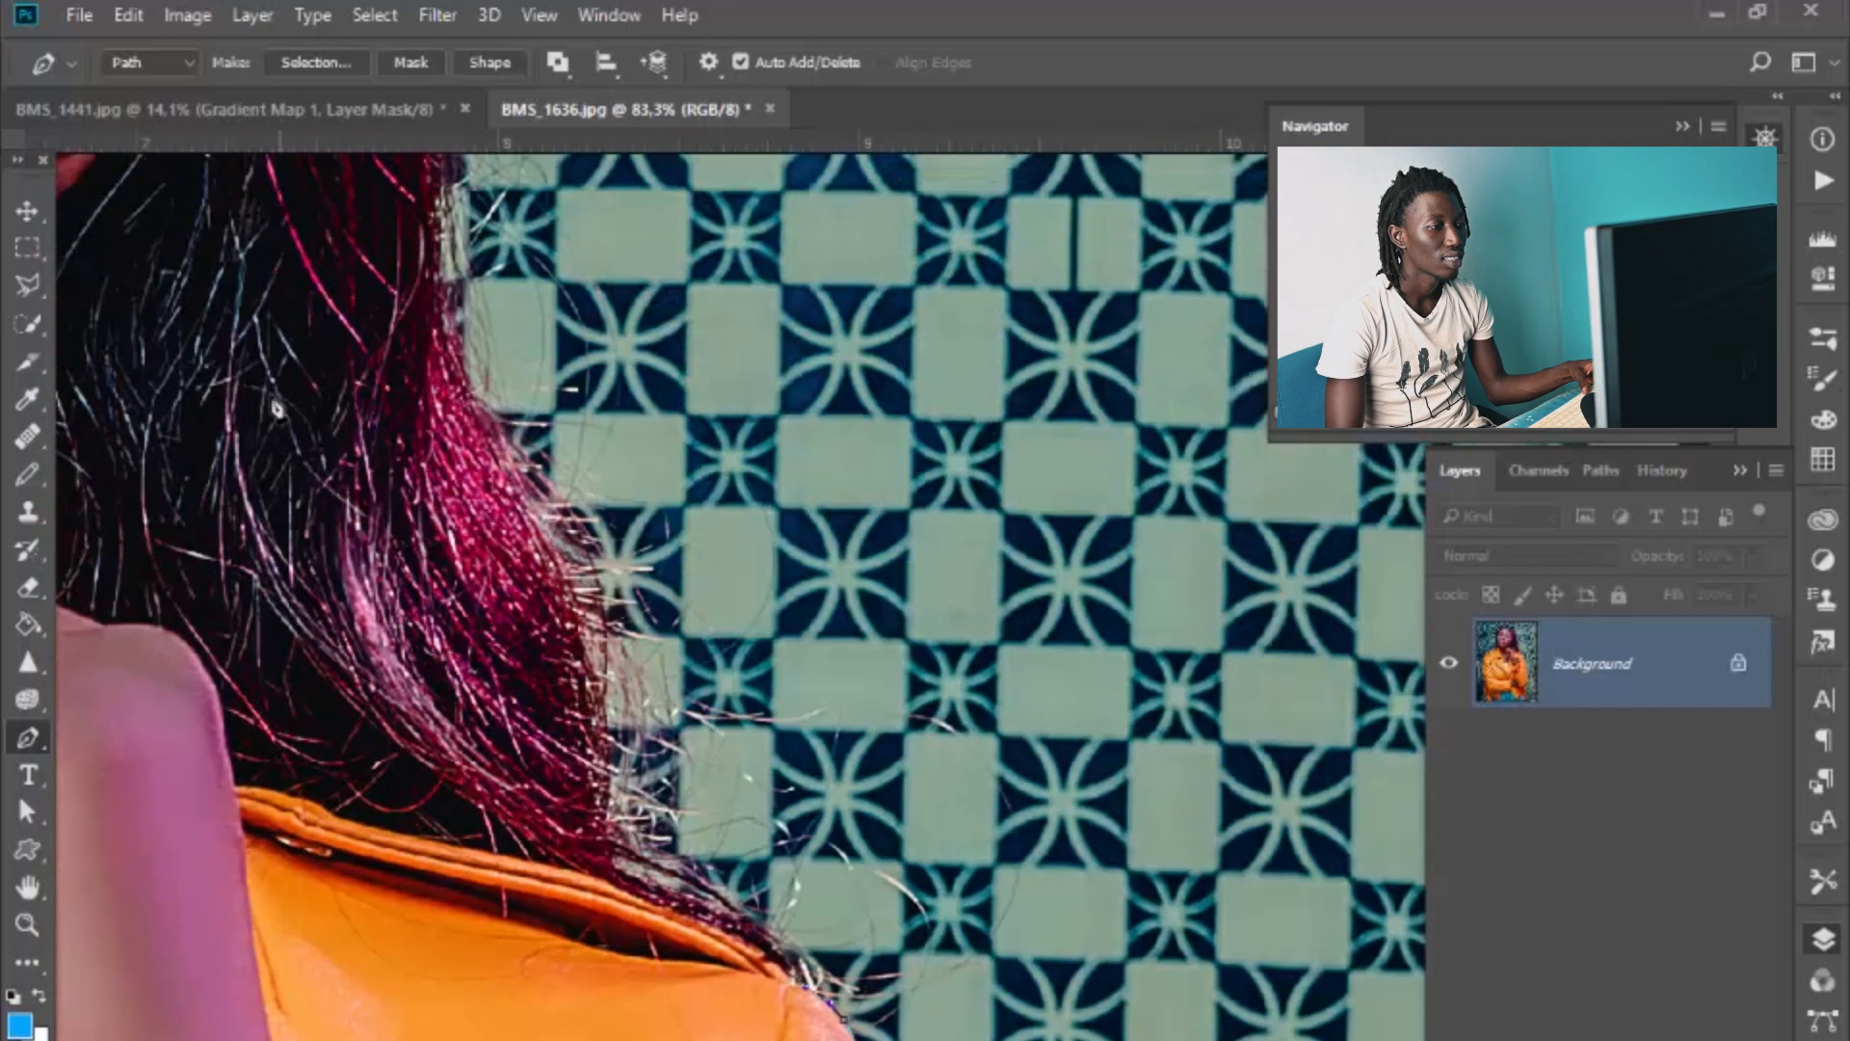
Step: Continue the path from the shoulder up the pink-lit side of the hair, staying loosely outside the stray strands
scroll(718, 804, up, 3)
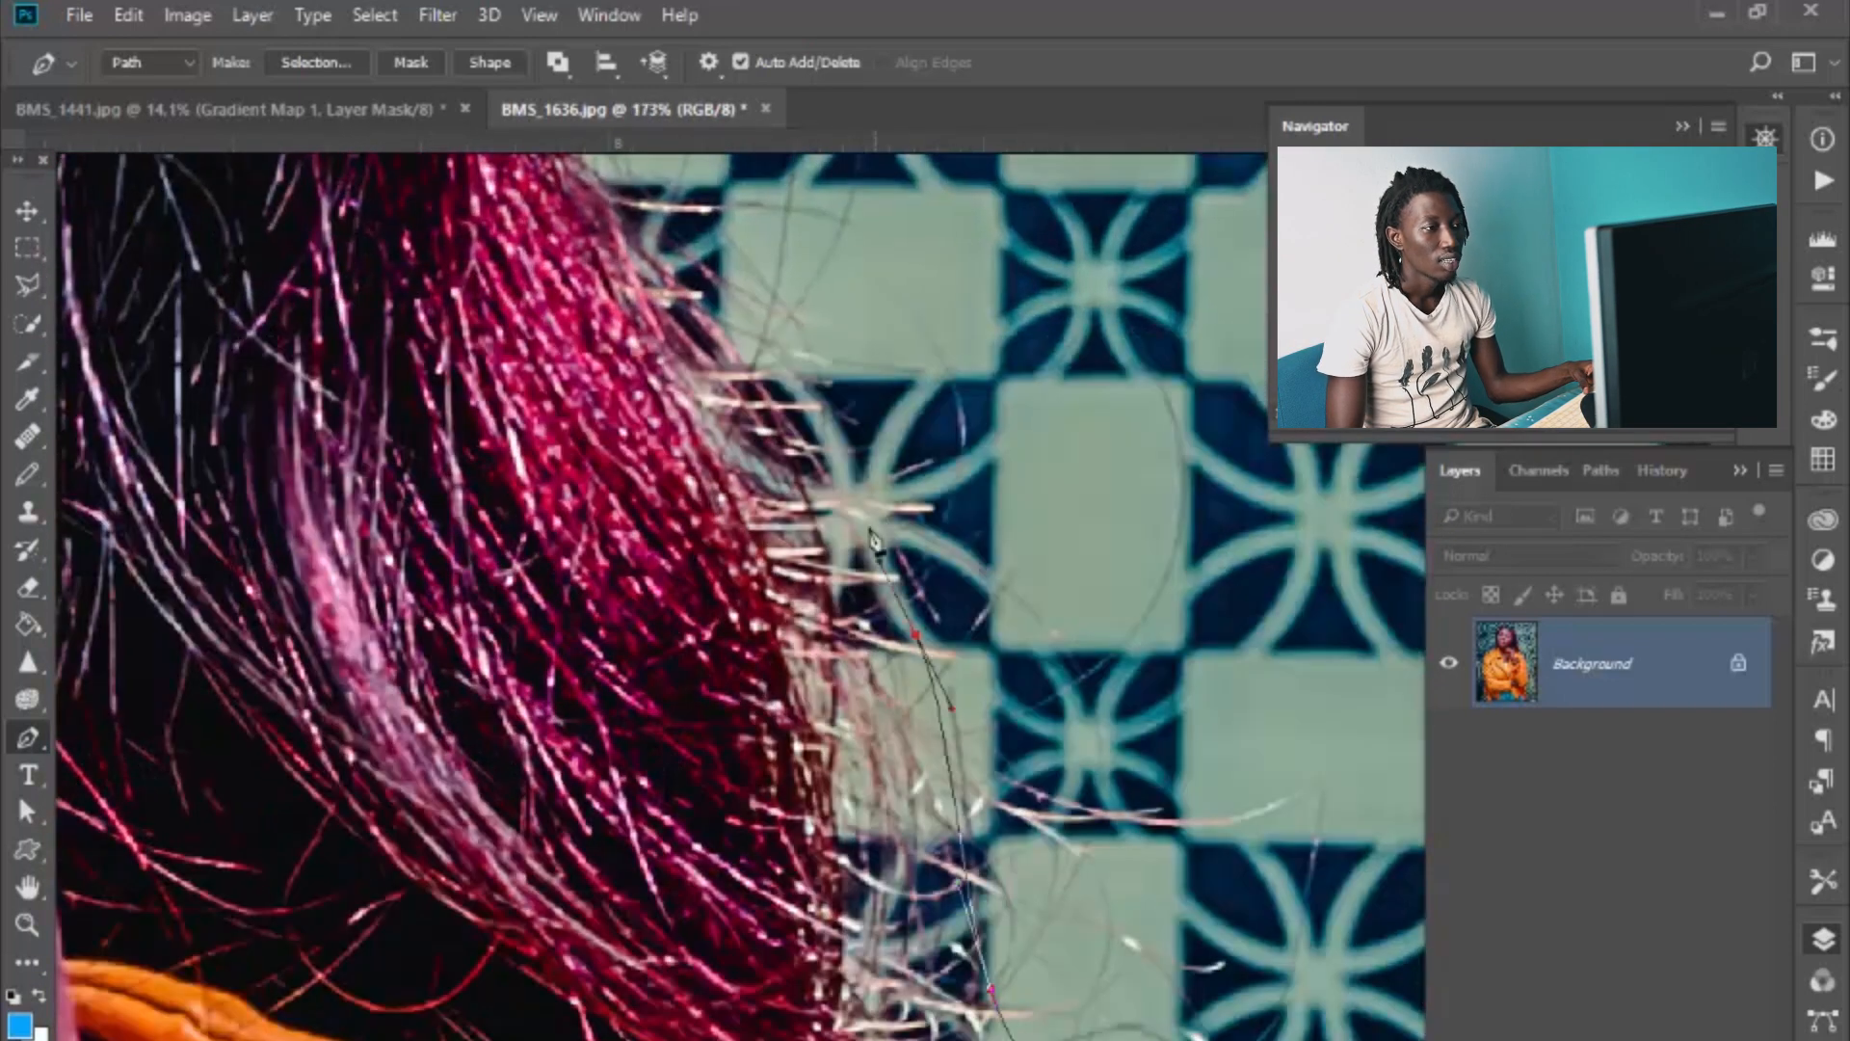
scroll(1065, 701, down, 6)
drag(1027, 521, 1013, 408)
scroll(901, 632, up, 5)
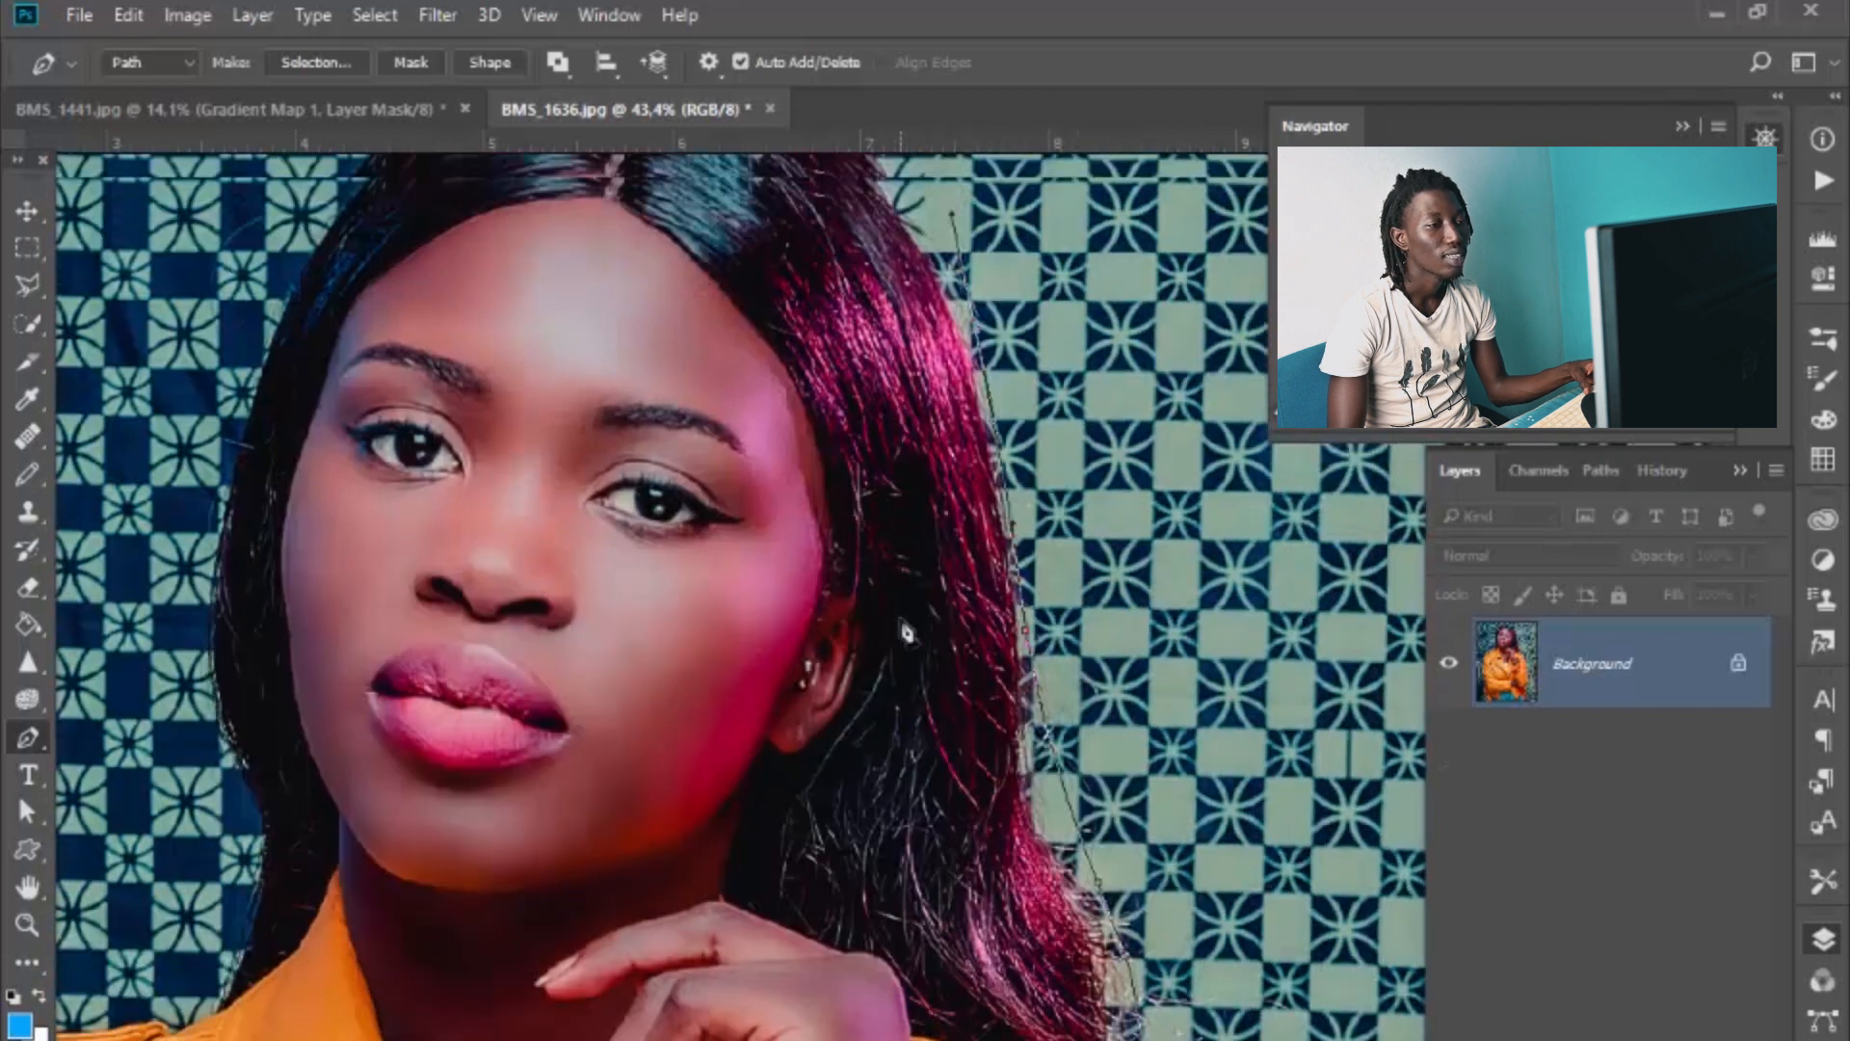
Step: Carry the path loosely over the top of the head and down the darker side of the hair to the jacket
drag(818, 590, 757, 555)
drag(513, 555, 442, 602)
drag(301, 740, 268, 786)
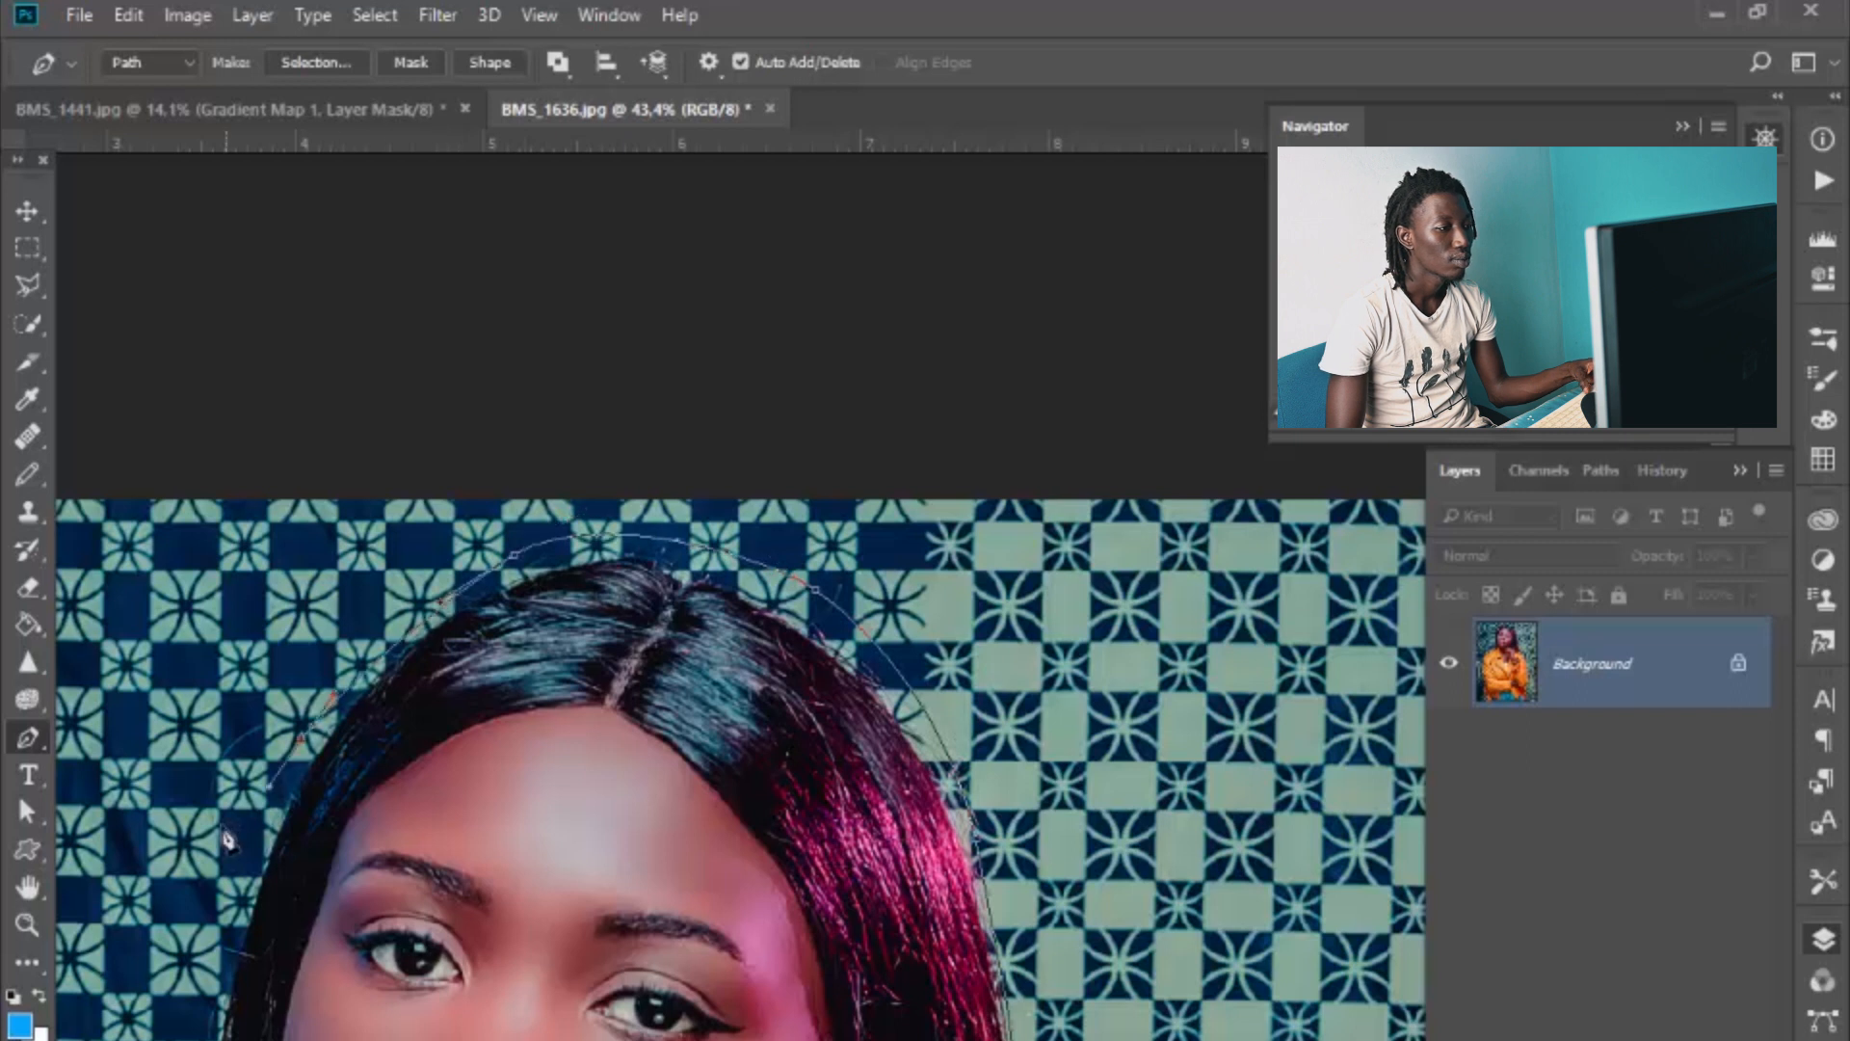
scroll(223, 831, down, 4)
drag(195, 555, 188, 616)
drag(218, 745, 233, 775)
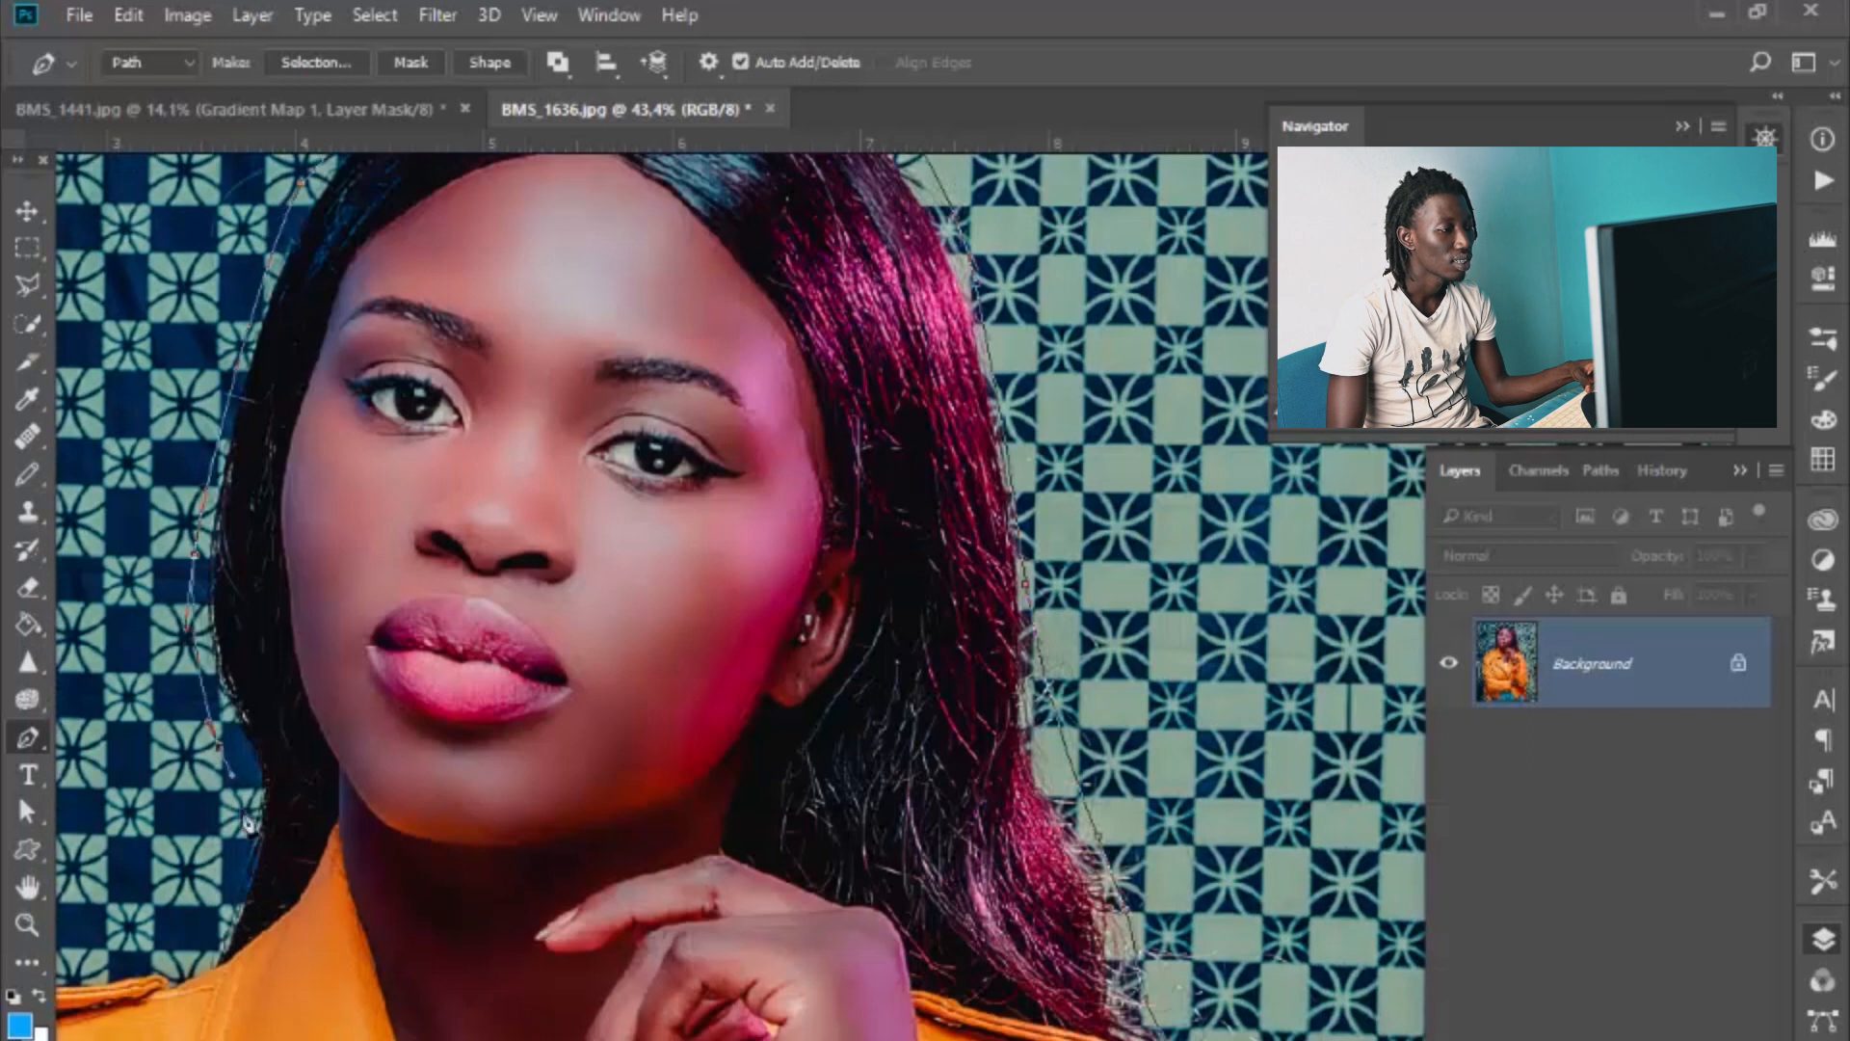
click(203, 960)
Step: Trace the path from the end of the hair along the collar seam to the end of the shoulder strap, undoing the last point
scroll(204, 973, up, 5)
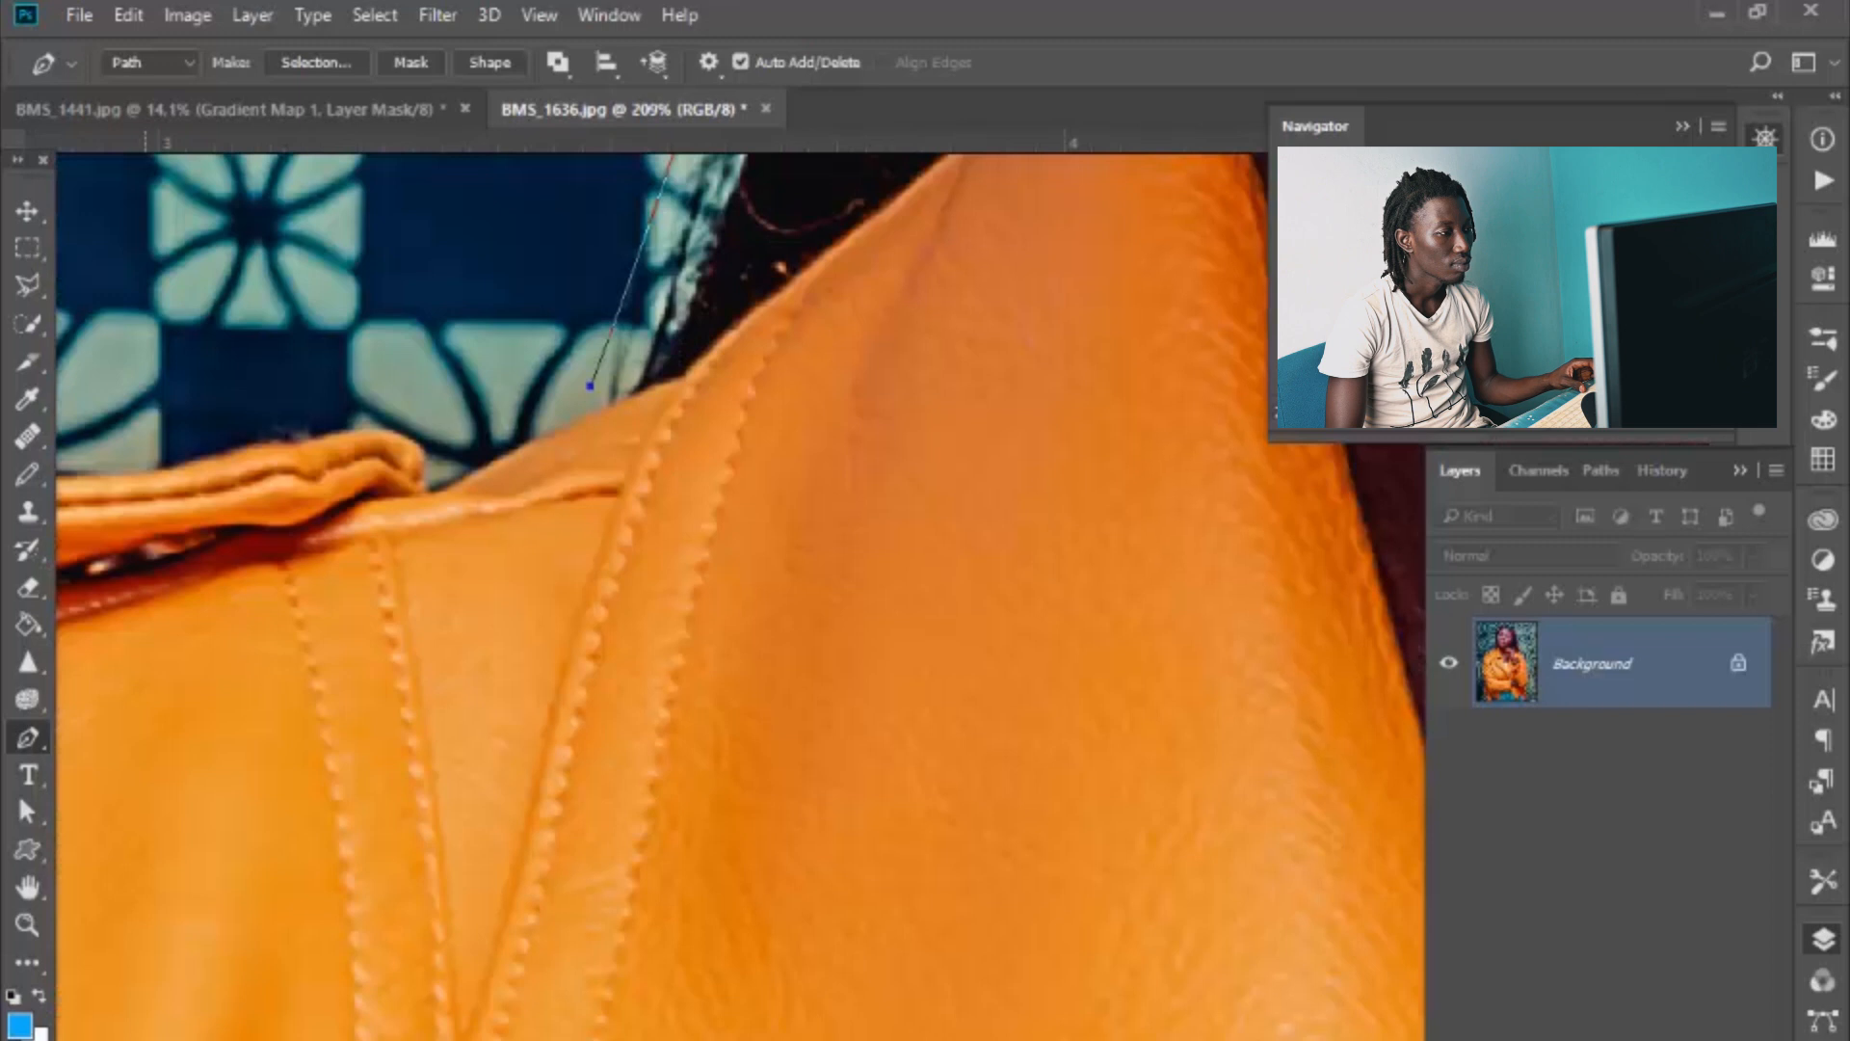
scroll(207, 1029, left, 5)
scroll(648, 826, up, 4)
scroll(826, 769, right, 2)
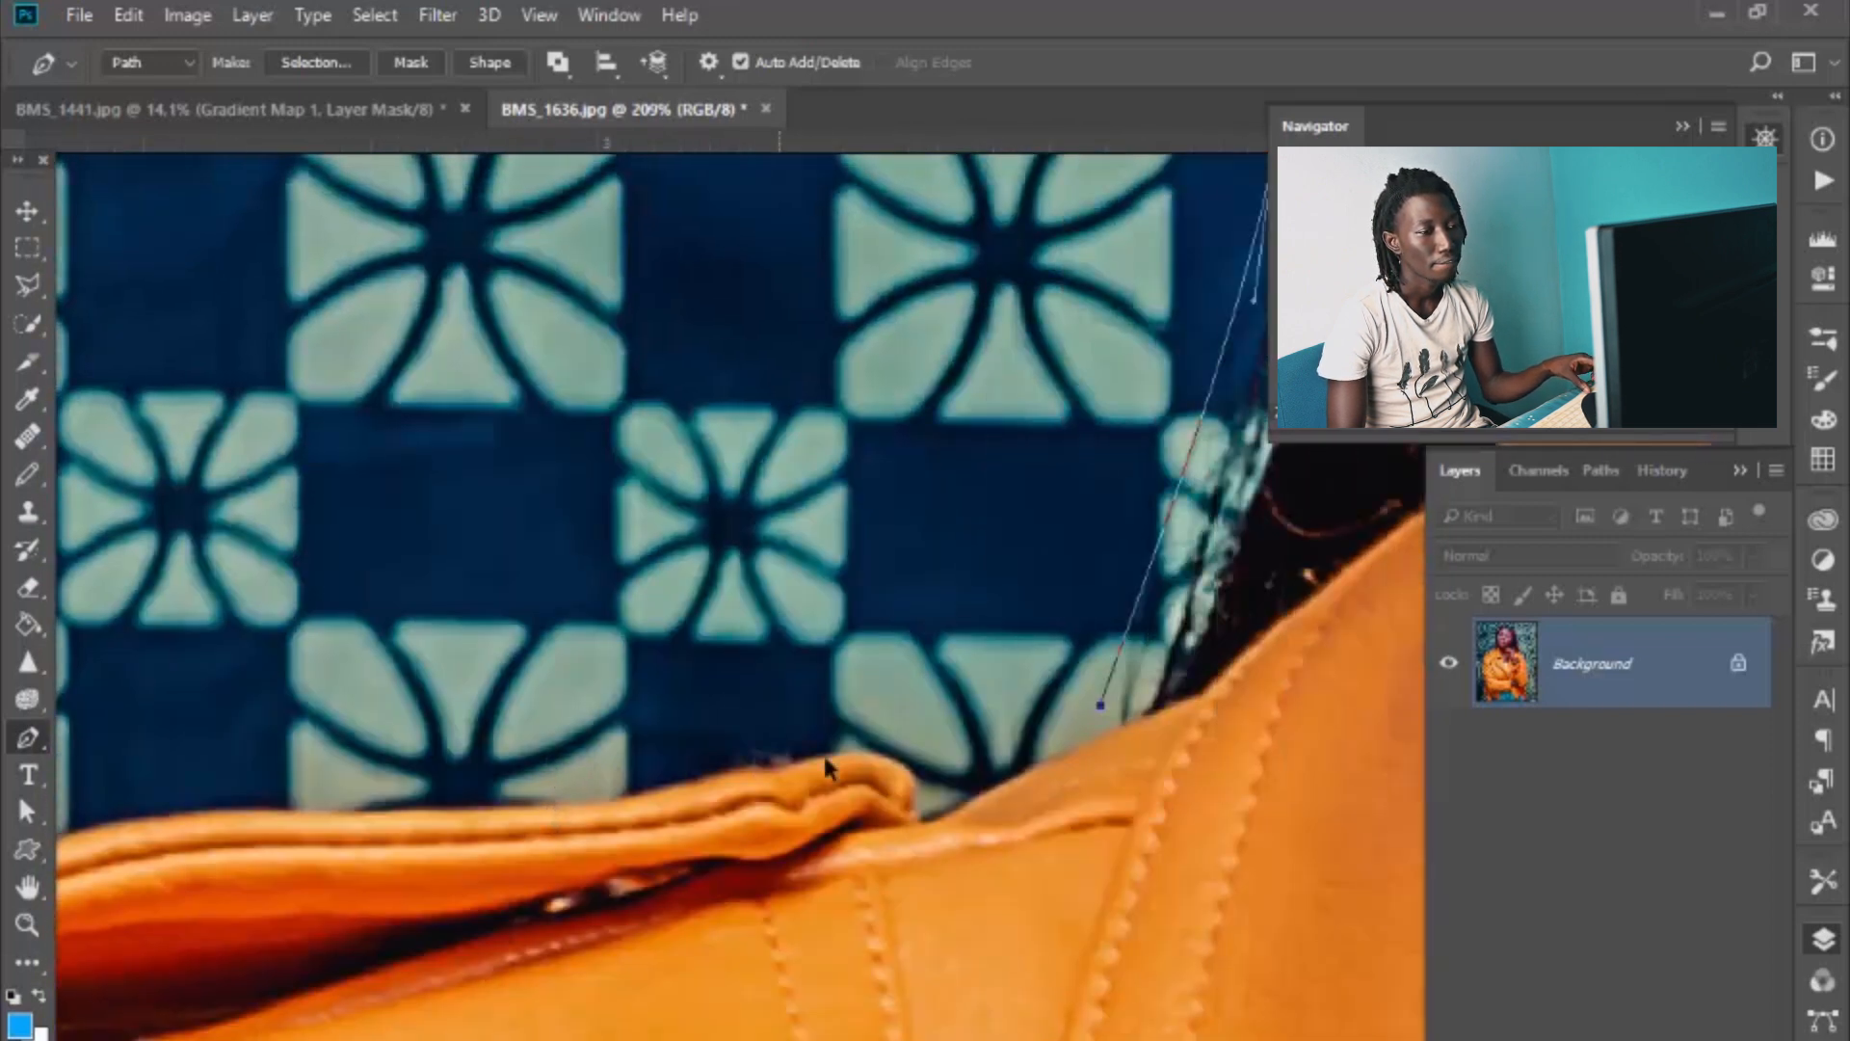
scroll(826, 768, right, 2)
click(985, 734)
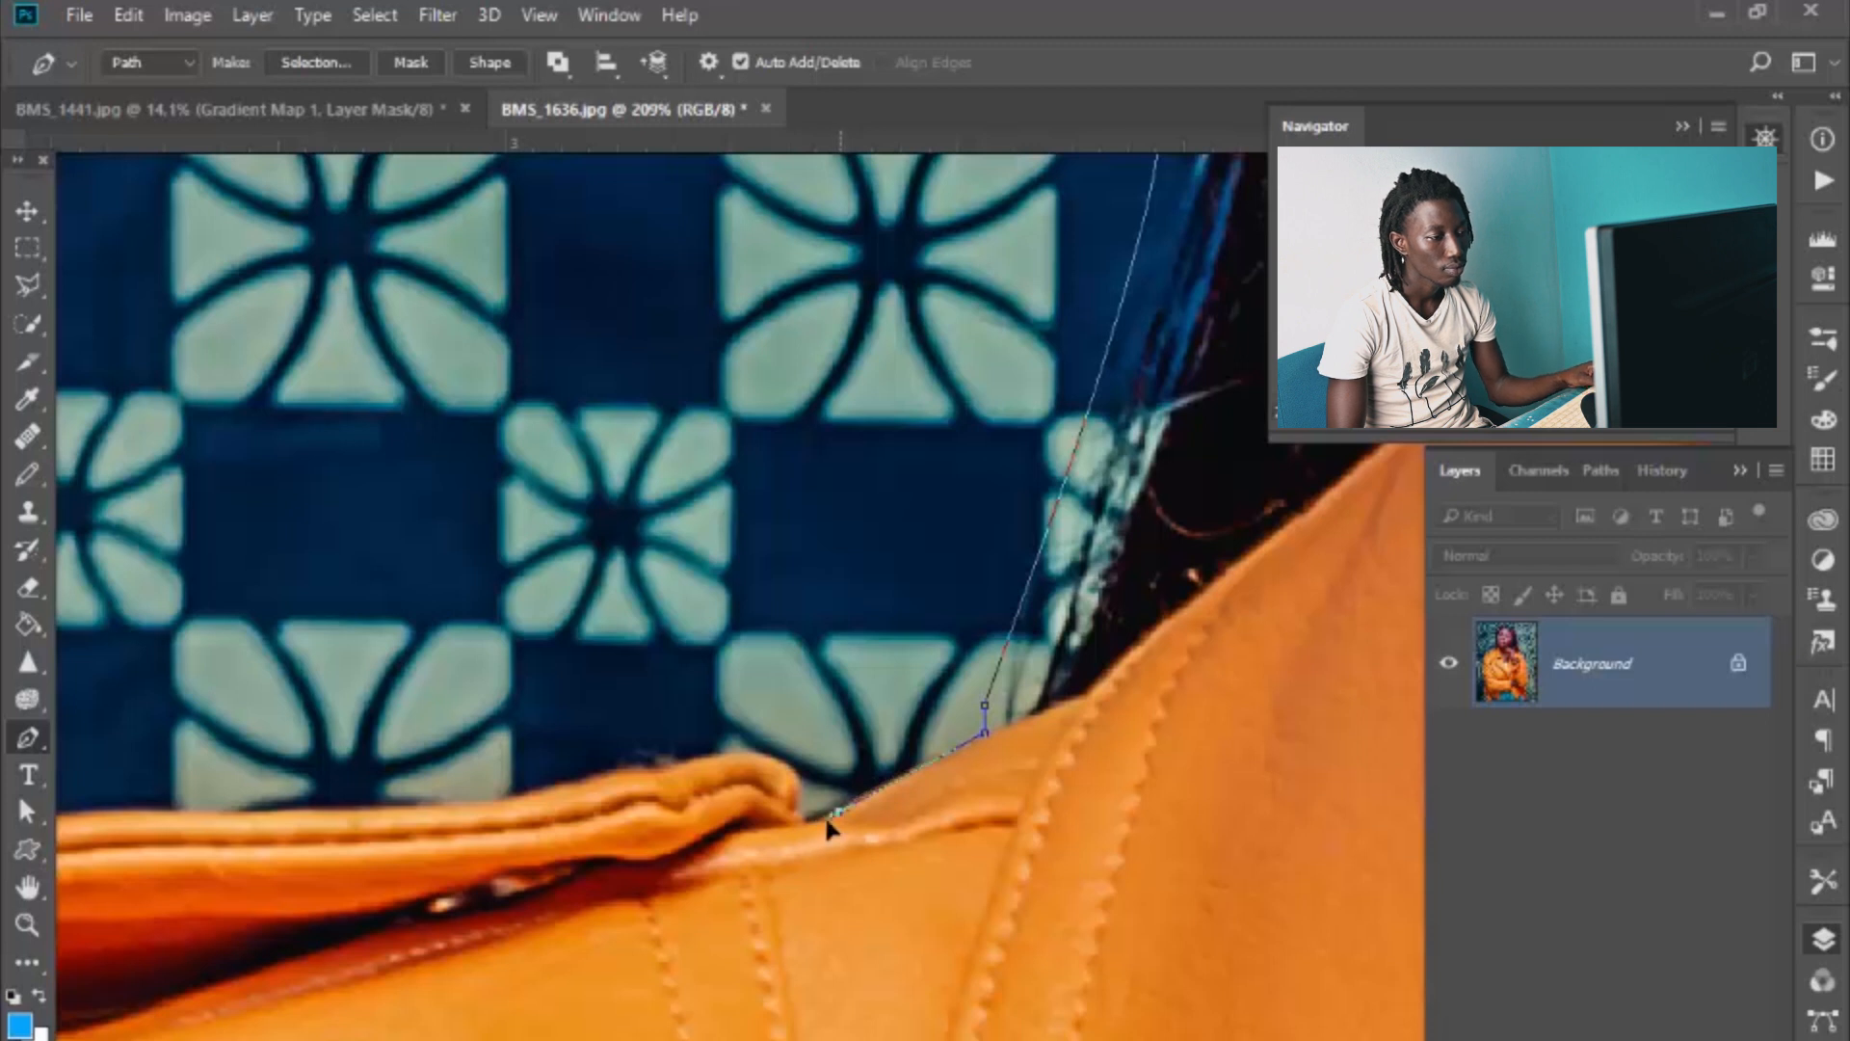
drag(776, 757, 524, 798)
key(ctrl+z)
Step: Trace the path along the upper edge of the jacket's shoulder strap toward the outer shoulder
drag(390, 806, 1454, 798)
drag(993, 905, 540, 921)
drag(776, 808, 731, 804)
drag(498, 873, 443, 896)
drag(271, 1003, 248, 1028)
scroll(249, 1027, down, 5)
scroll(878, 591, up, 8)
Step: Continue the path around the outer shoulder and down onto the upper sleeve
click(1066, 410)
drag(878, 591, 804, 710)
drag(756, 799, 685, 922)
click(628, 1038)
drag(631, 1033, 636, 302)
drag(598, 443, 593, 482)
drag(506, 985, 475, 1040)
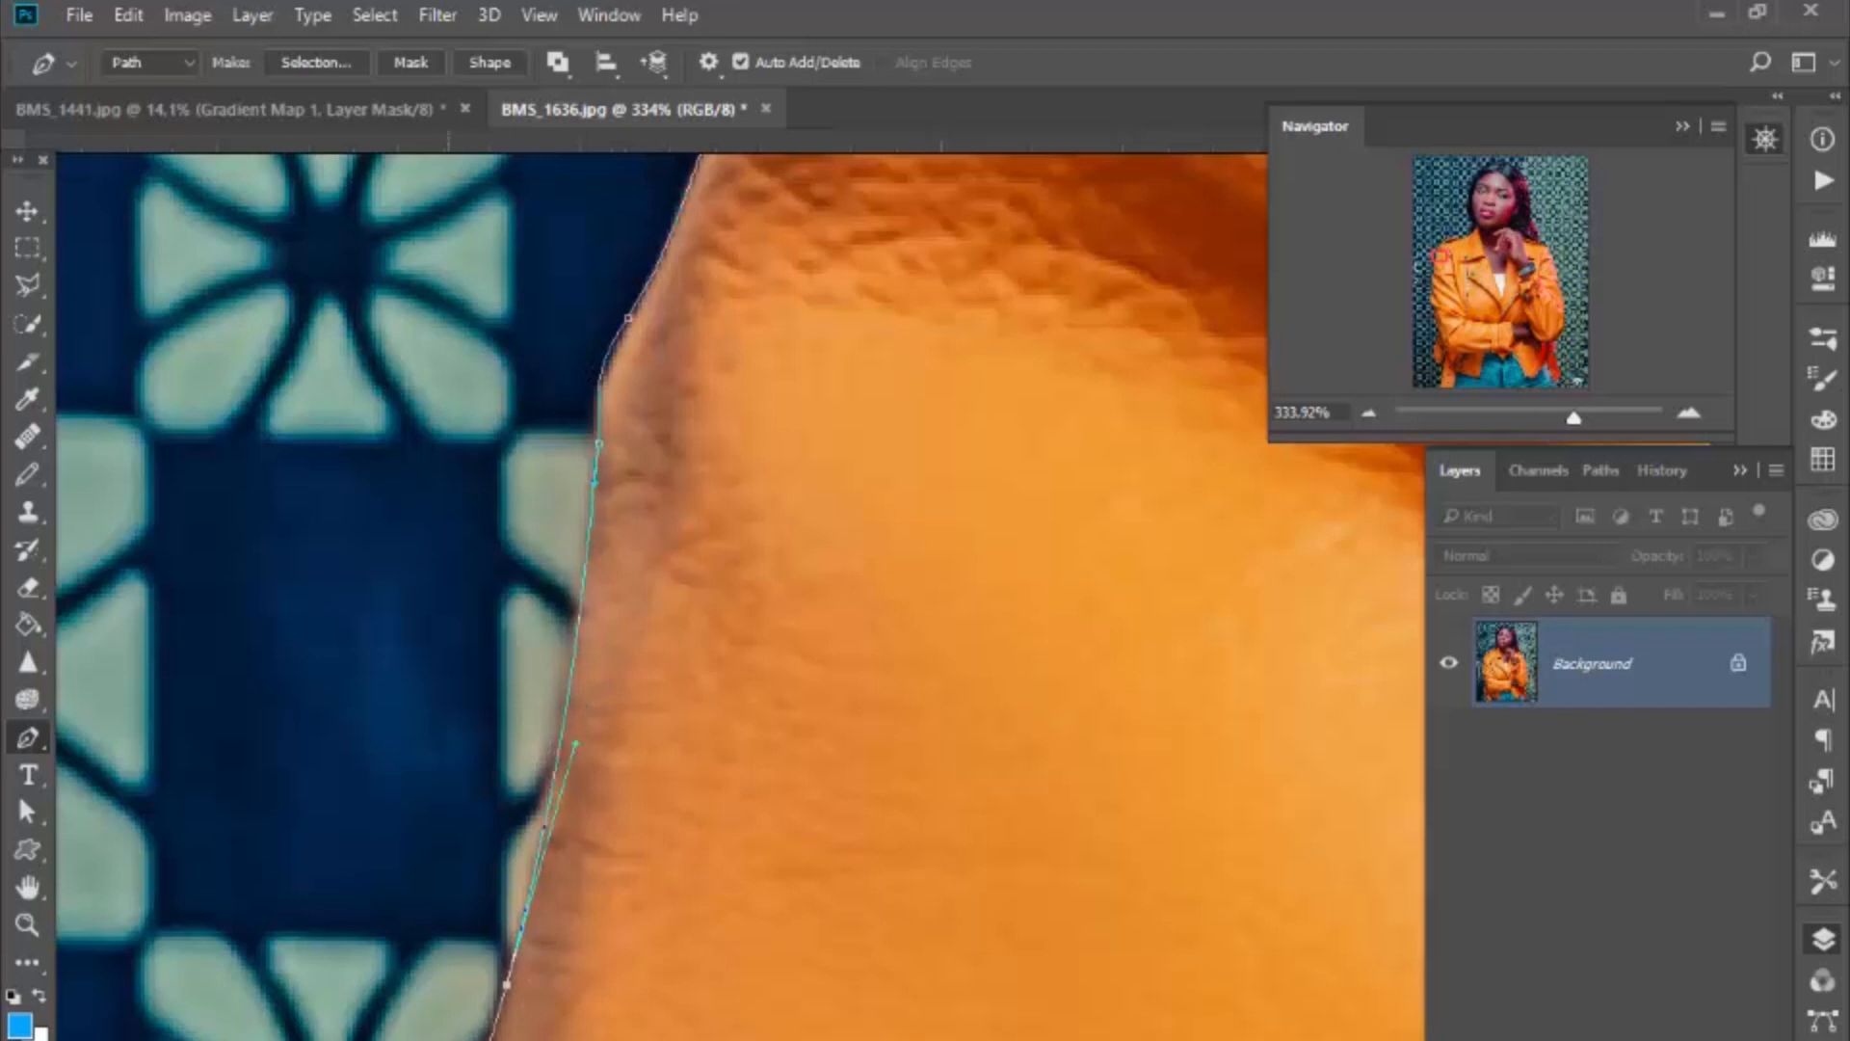
Step: Trace the path down the sleeve's outer edge to the fold above the elbow
scroll(401, 751, down, 8)
drag(331, 705, 326, 974)
scroll(367, 871, up, 3)
click(366, 853)
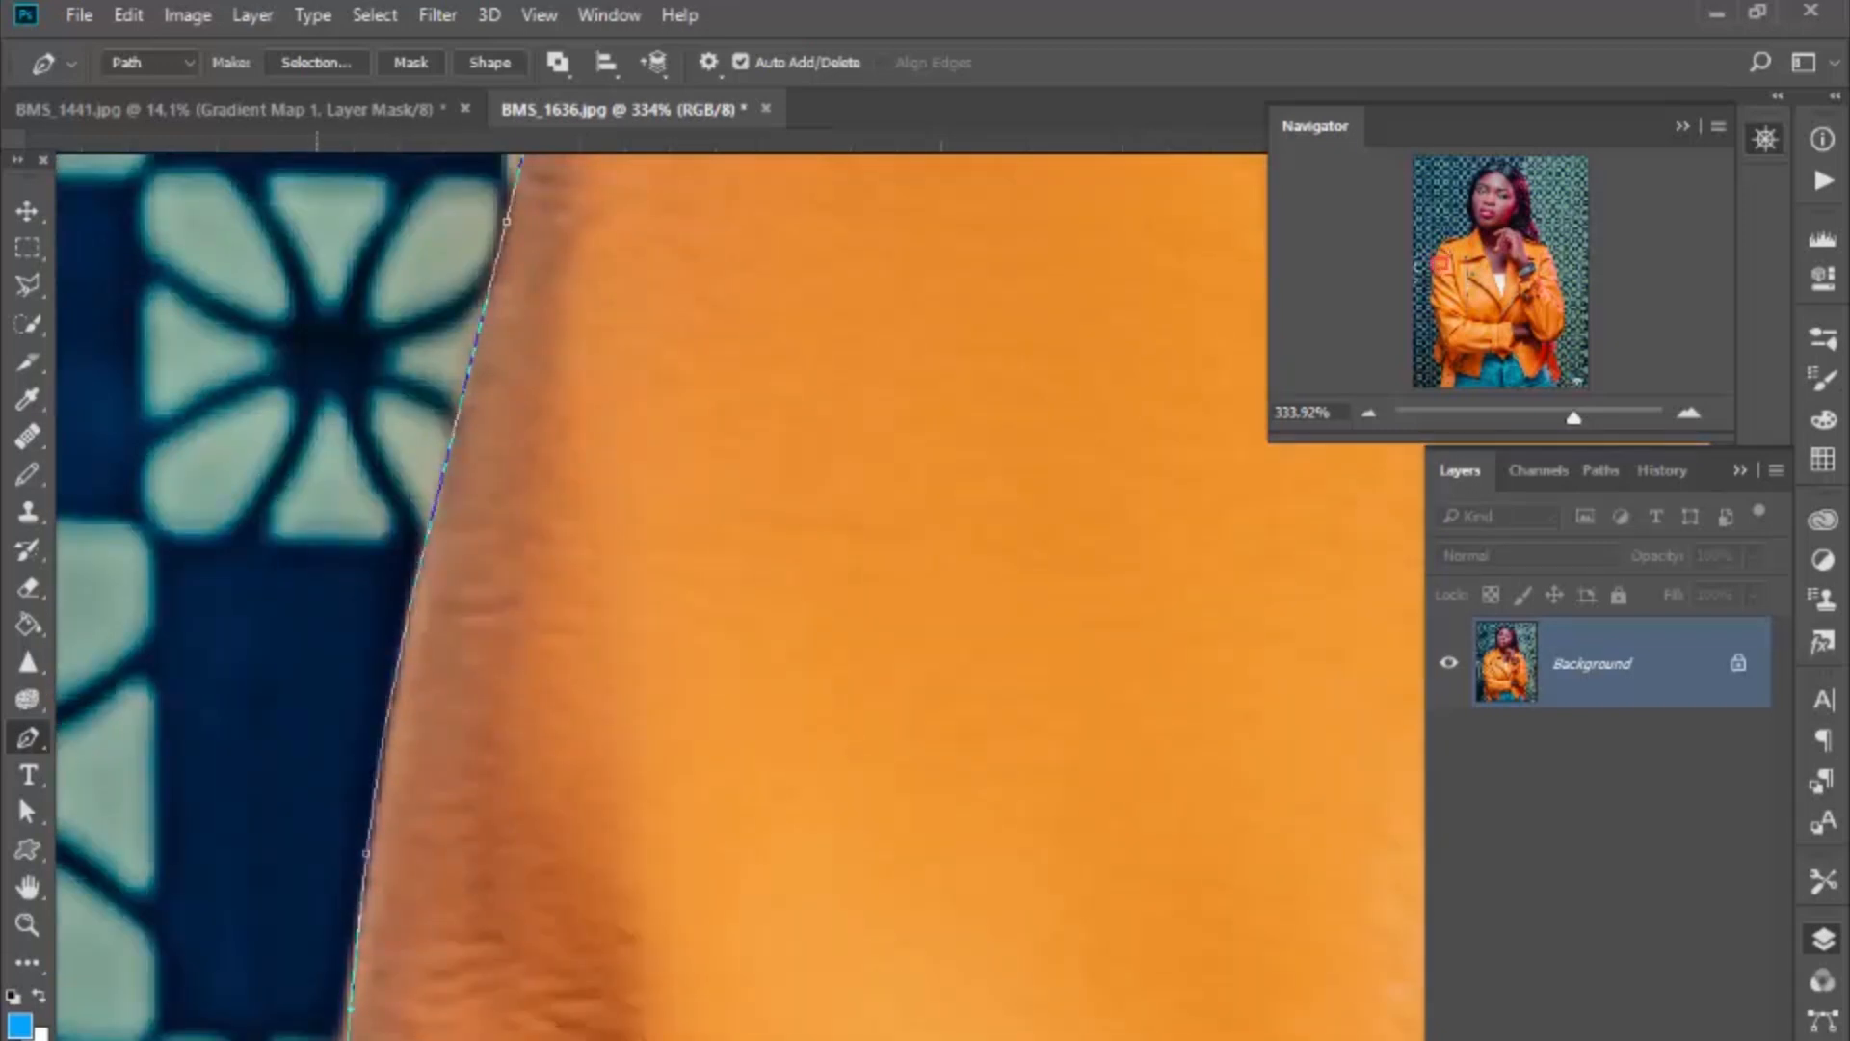
scroll(582, 652, down, 10)
scroll(583, 653, up, 7)
drag(604, 464, 578, 573)
drag(555, 718, 561, 789)
click(593, 882)
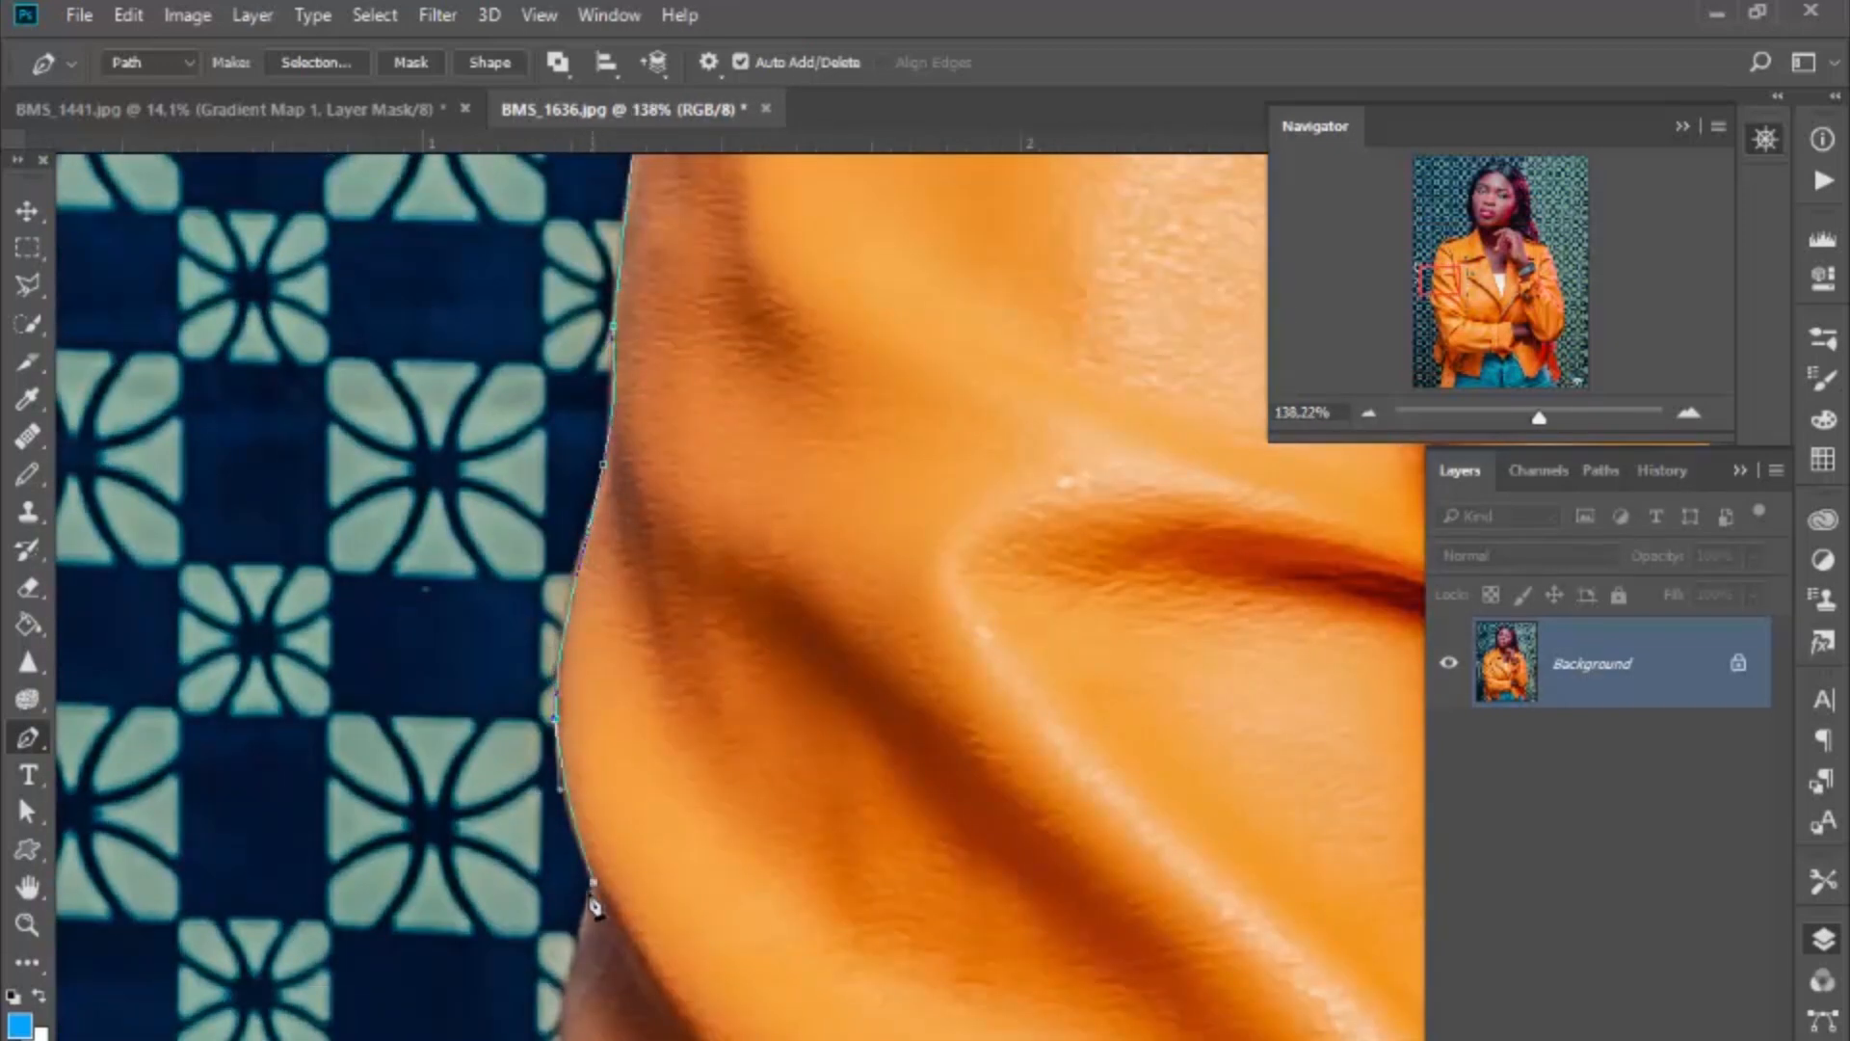
Step: Trace the path around the bulging sleeve fold and down the darker leather below it
scroll(595, 771, down, 6)
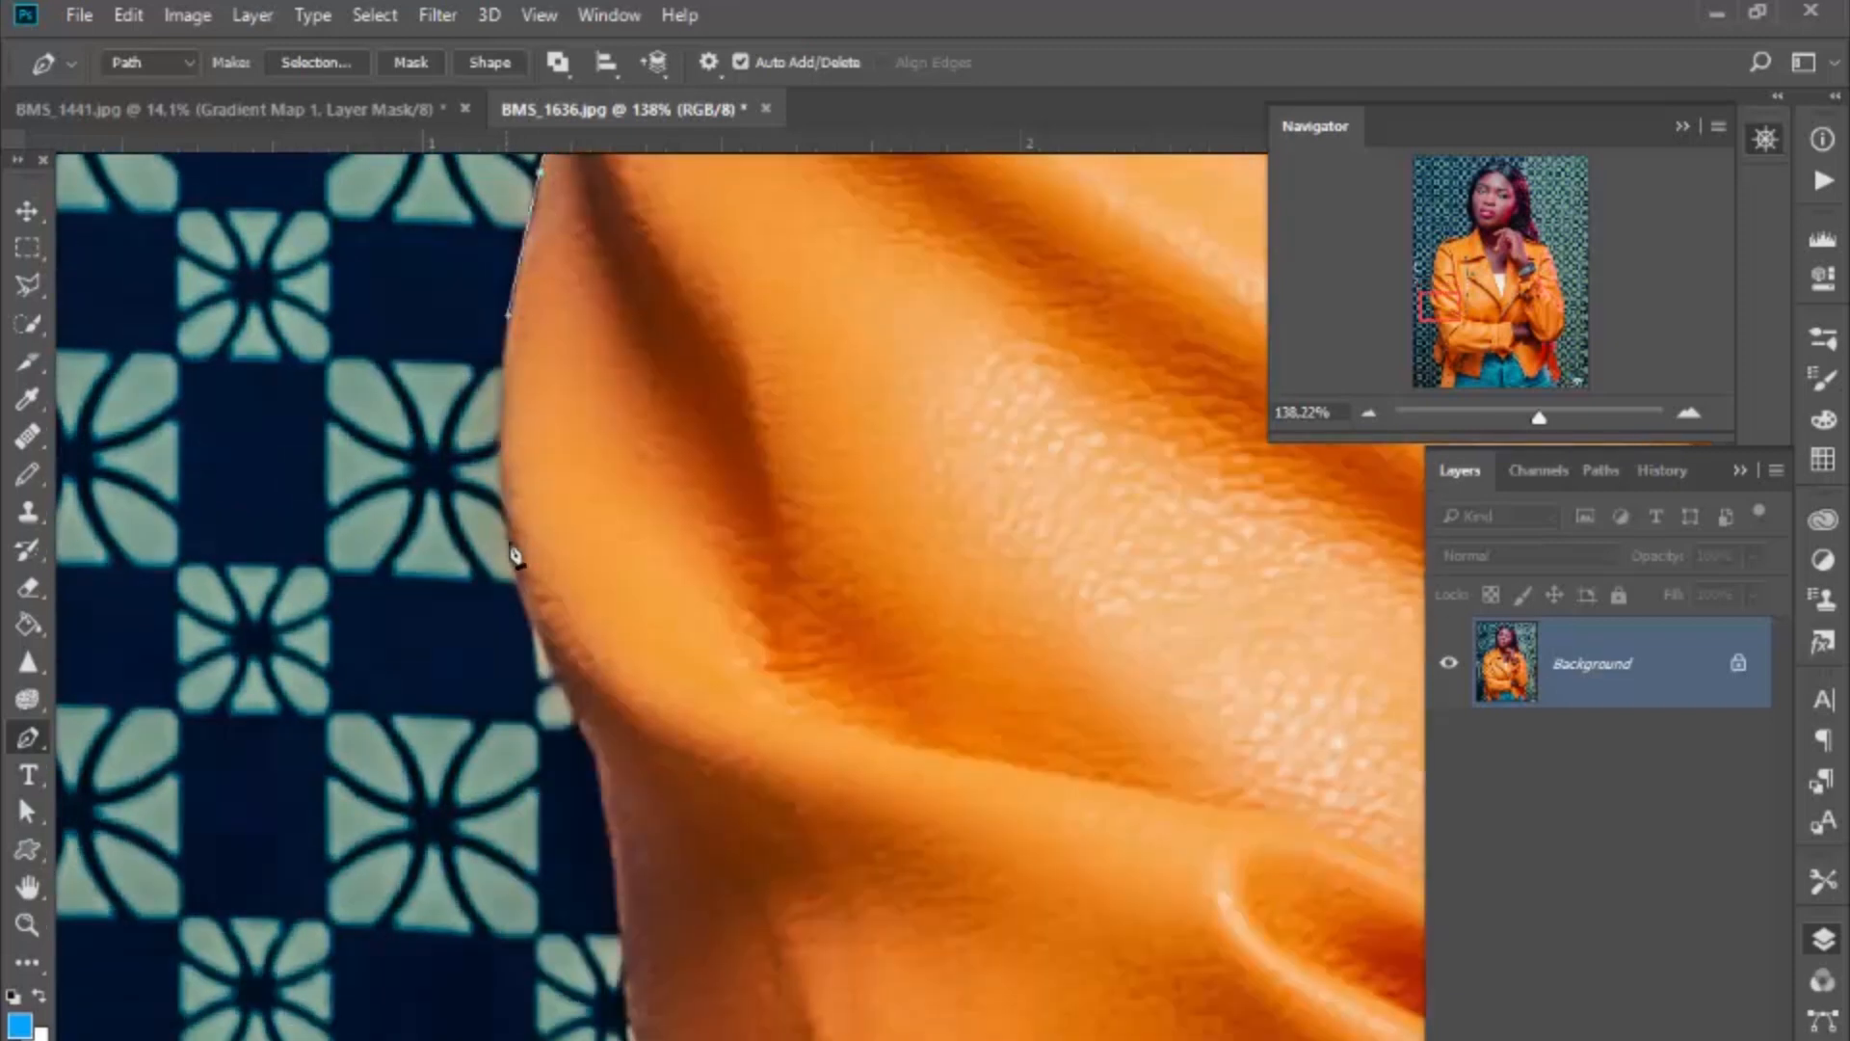
drag(509, 533, 529, 612)
click(600, 761)
scroll(648, 739, down, 5)
drag(620, 573, 633, 649)
drag(697, 949, 723, 1040)
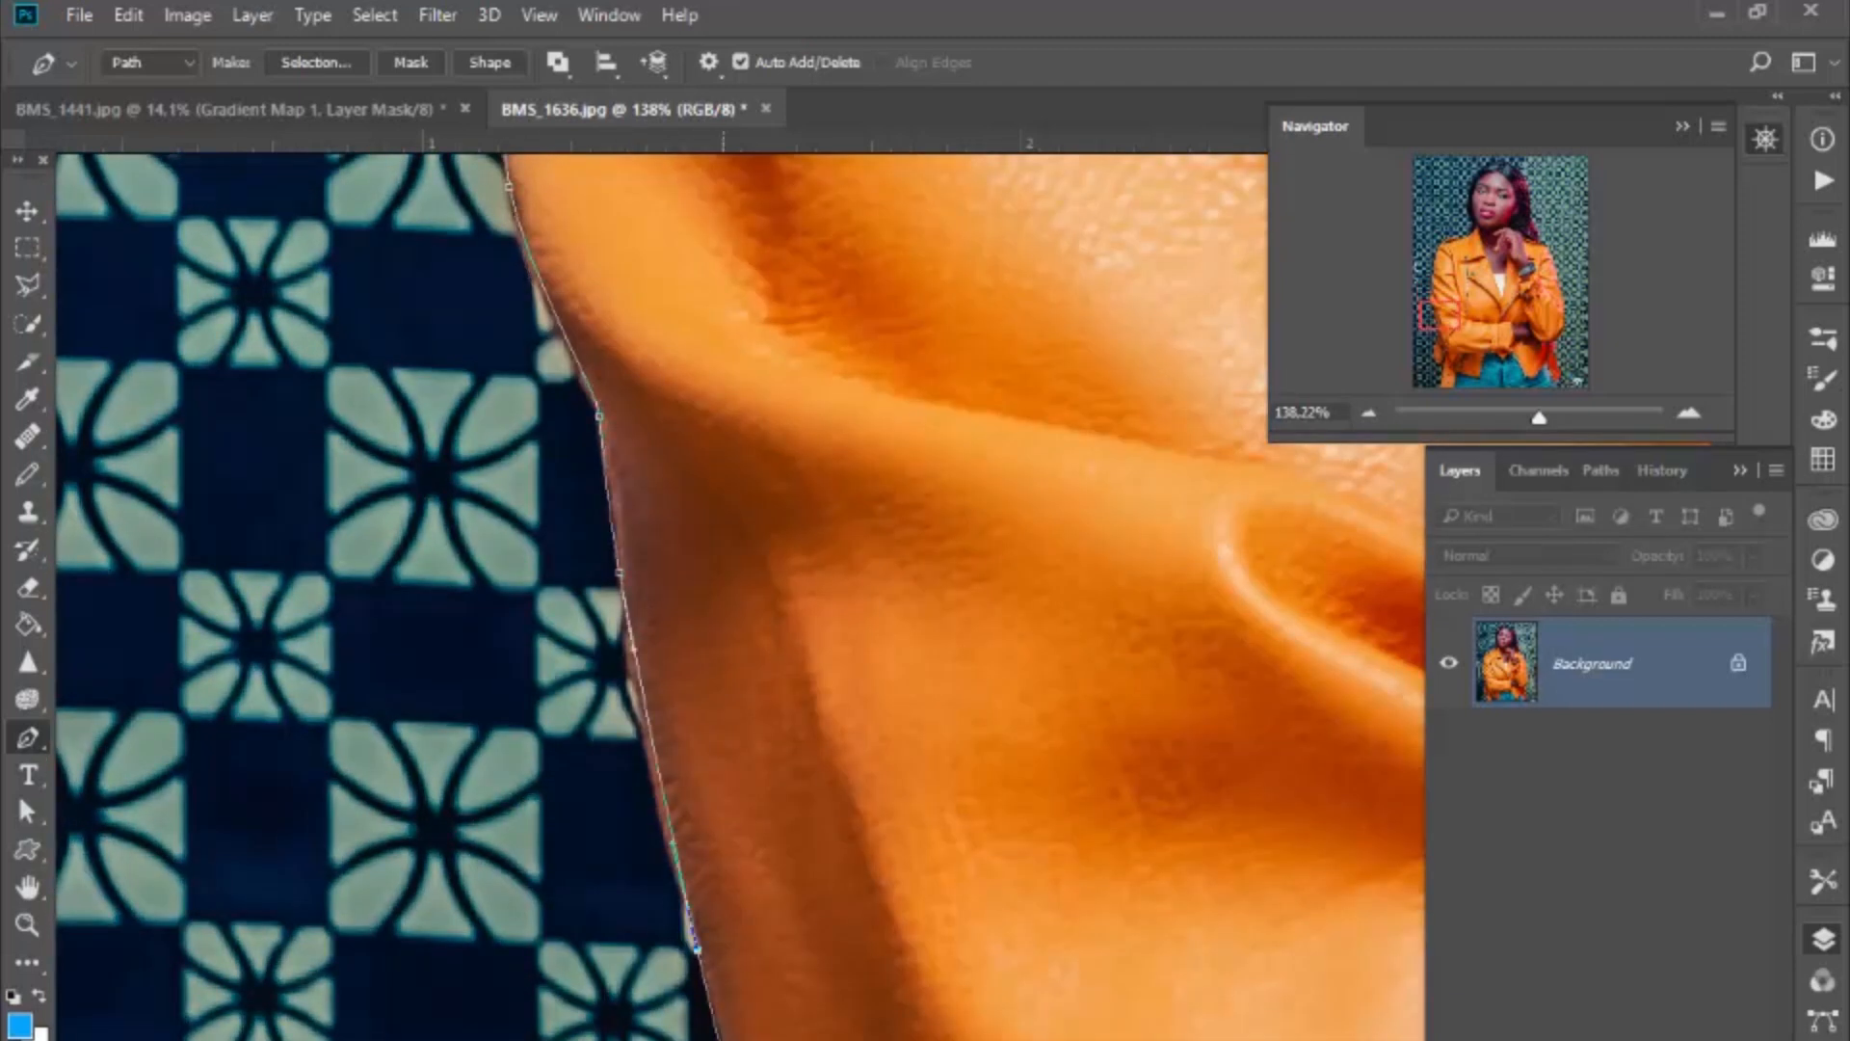
Step: Continue the path around the elbow and onto the stitched waist belt of the jacket
scroll(722, 1002, down, 8)
drag(806, 557, 841, 665)
click(855, 714)
drag(800, 898, 772, 992)
scroll(772, 993, down, 7)
click(760, 337)
drag(709, 441, 694, 494)
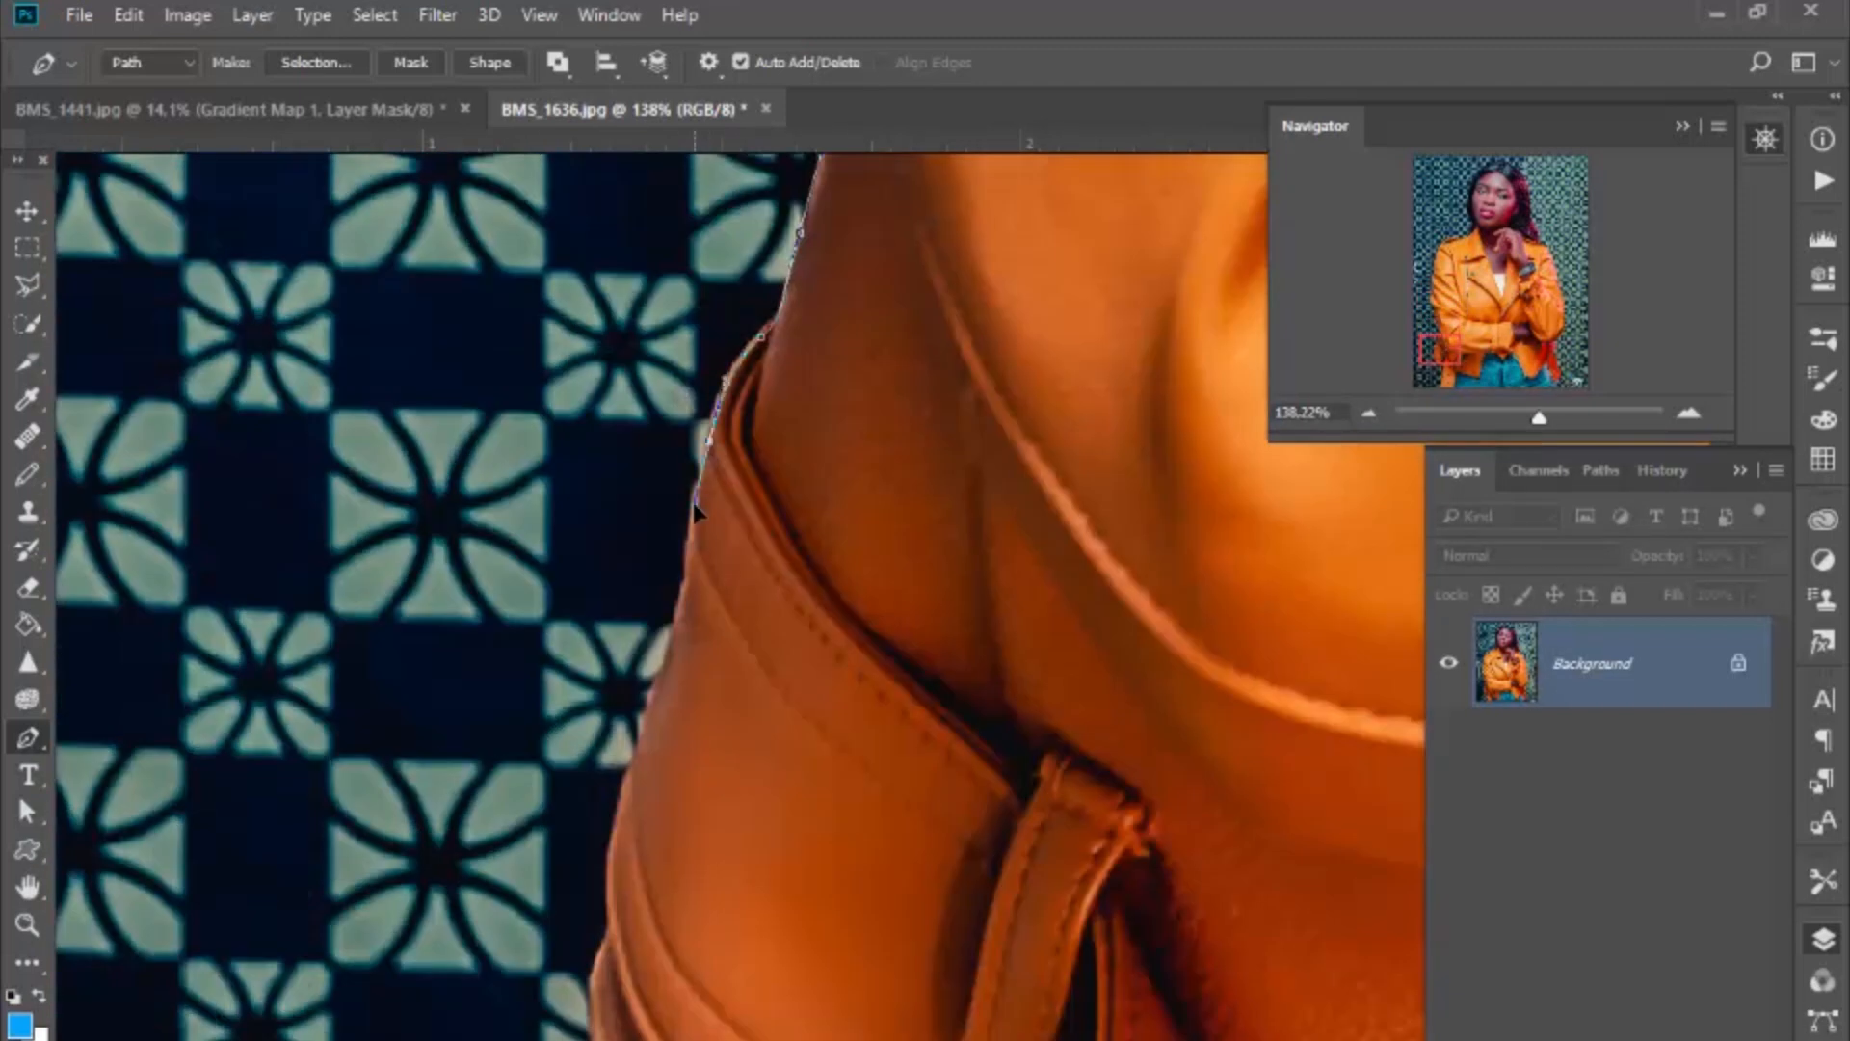
Step: Adjust the curve handle at the belt's edge and trace the path around the rounded lower side of the jacket
scroll(697, 501, up, 4)
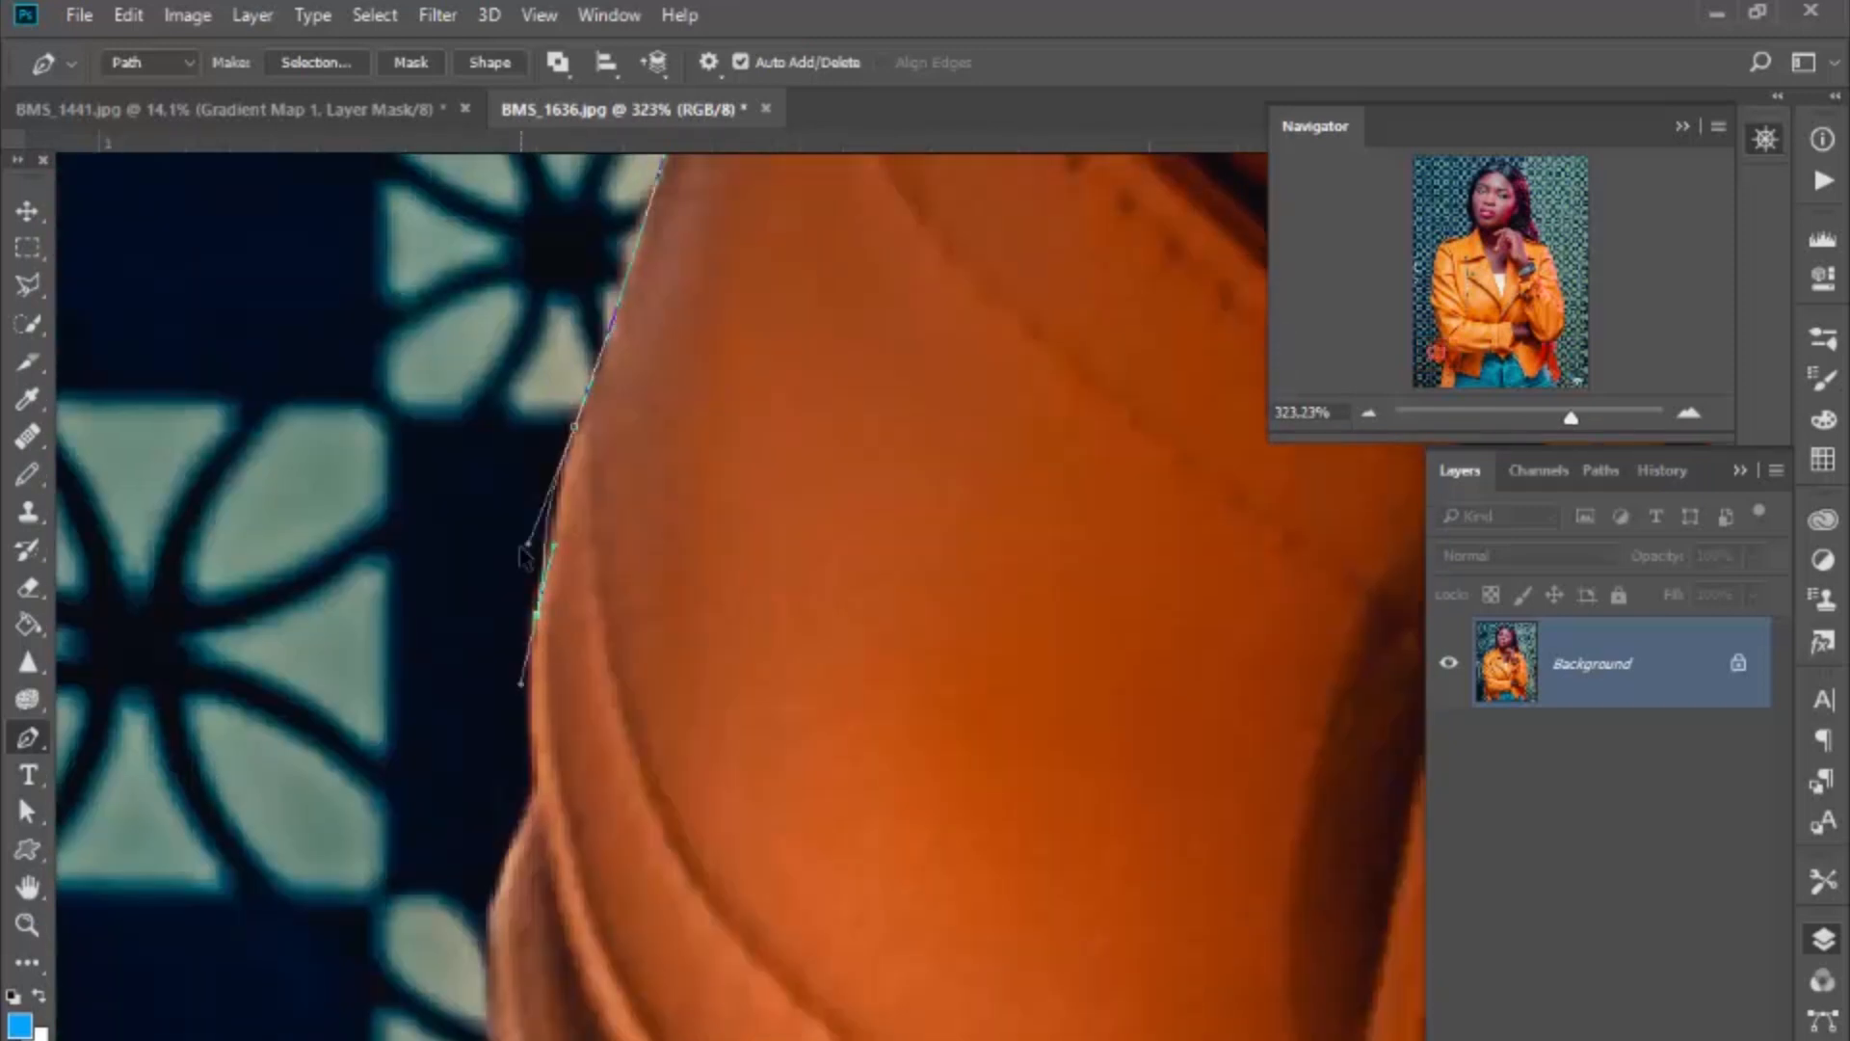
ctrl+drag(526, 546, 553, 506)
click(533, 788)
scroll(534, 787, down, 7)
drag(490, 390, 483, 480)
drag(678, 928, 1012, 1040)
scroll(740, 596, down, 2)
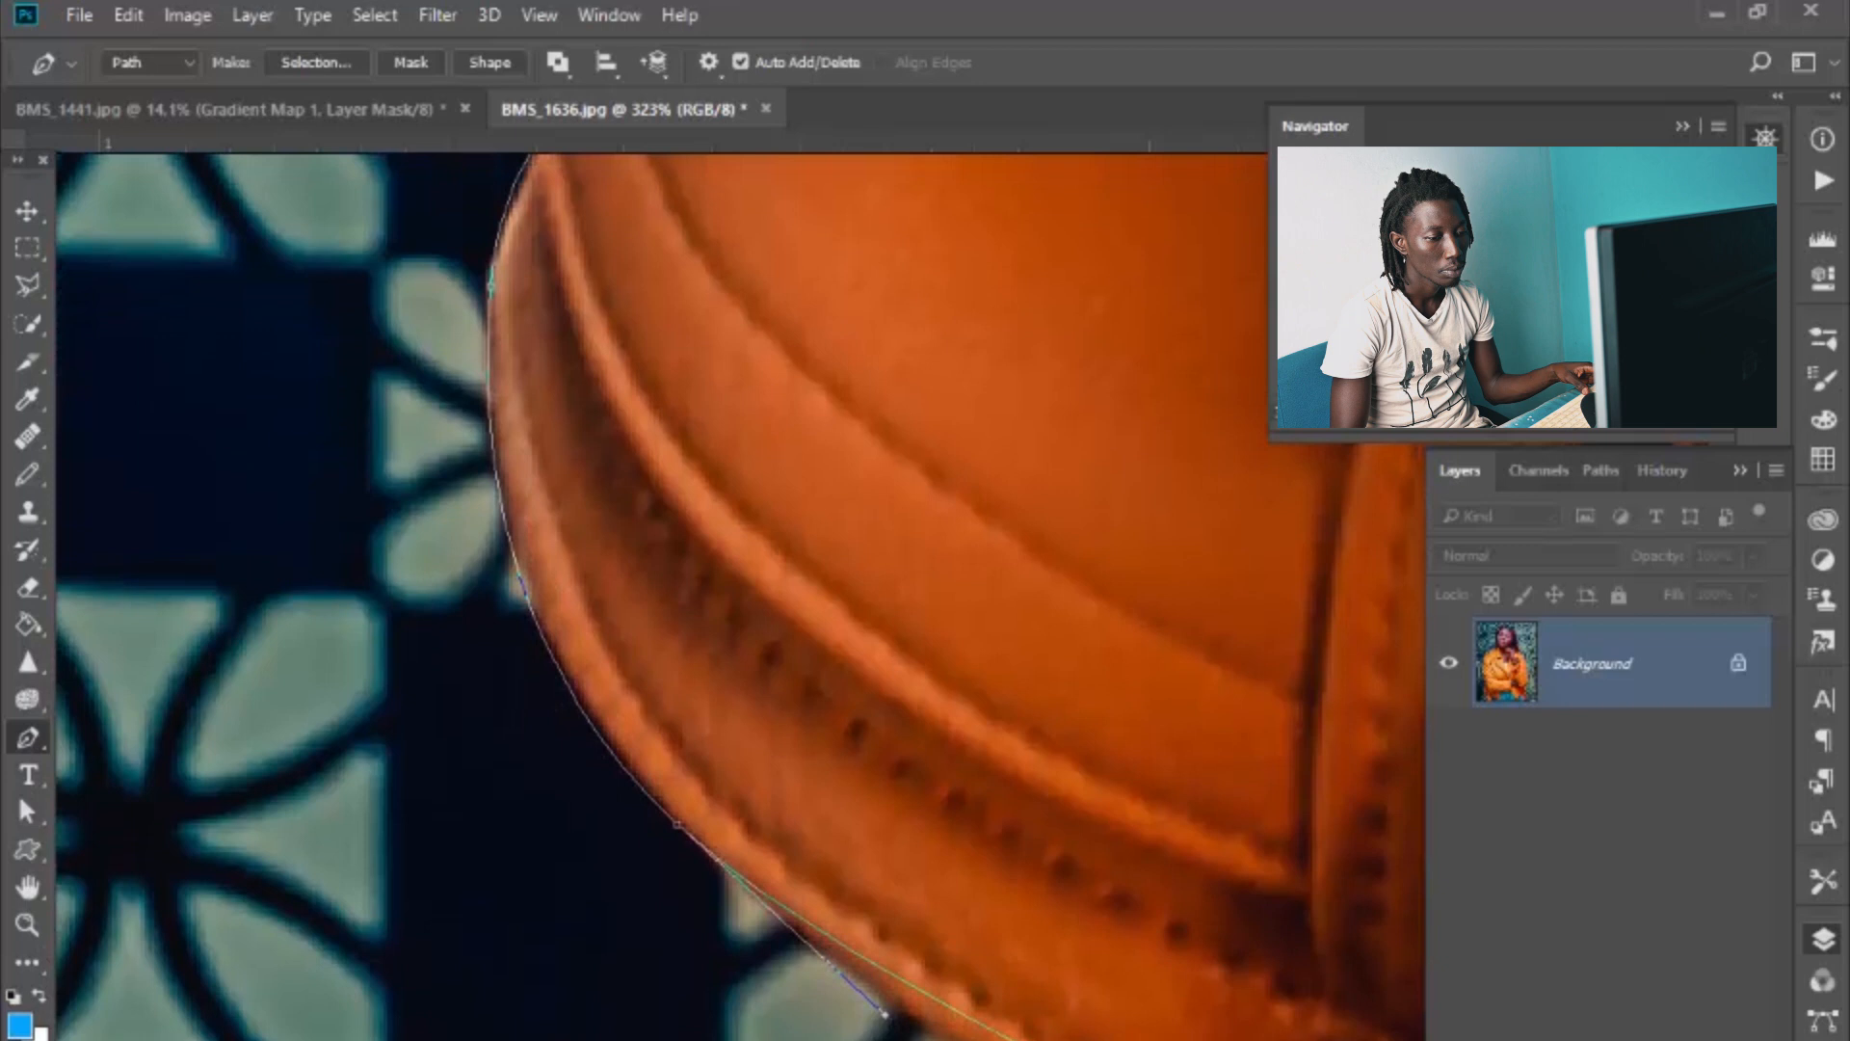
Step: Trace the path along the jacket's lower hem to the hanging eyelet strap and down its edge past the image's bottom
scroll(298, 829, down, 12)
scroll(443, 607, down, 7)
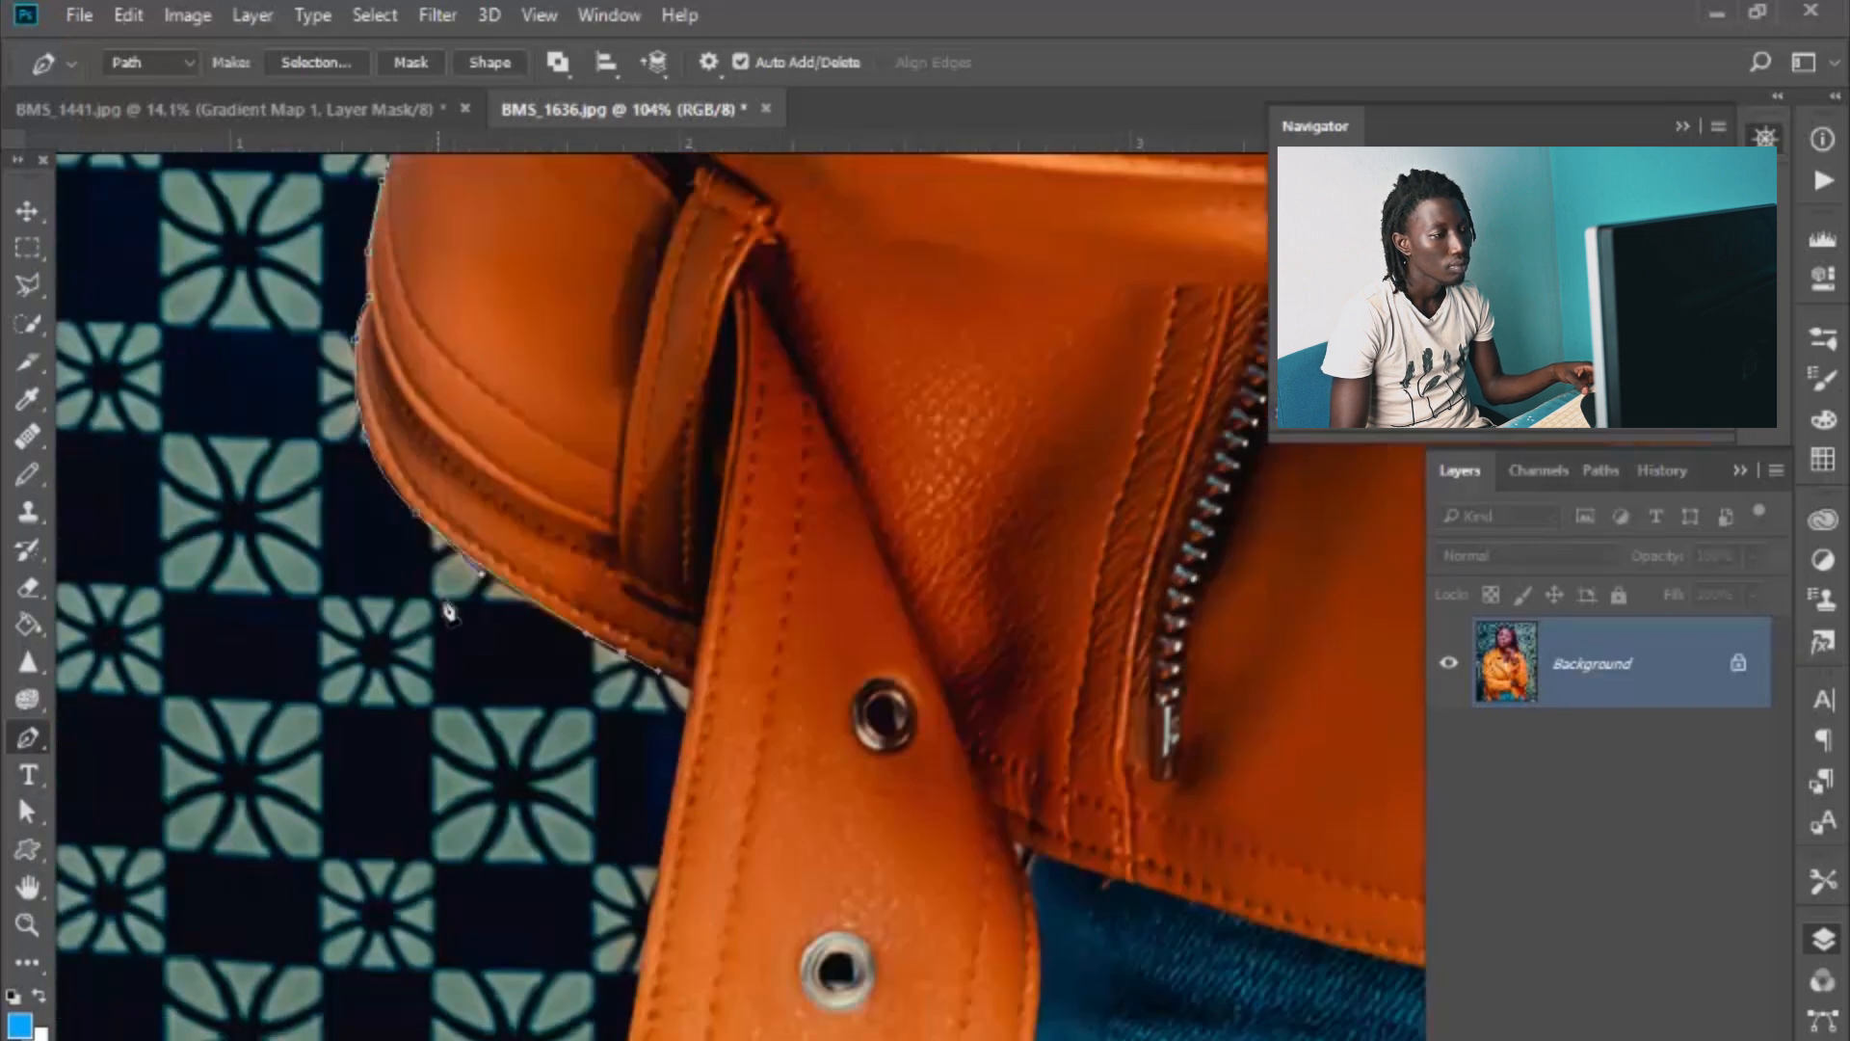
scroll(743, 805, up, 11)
click(705, 665)
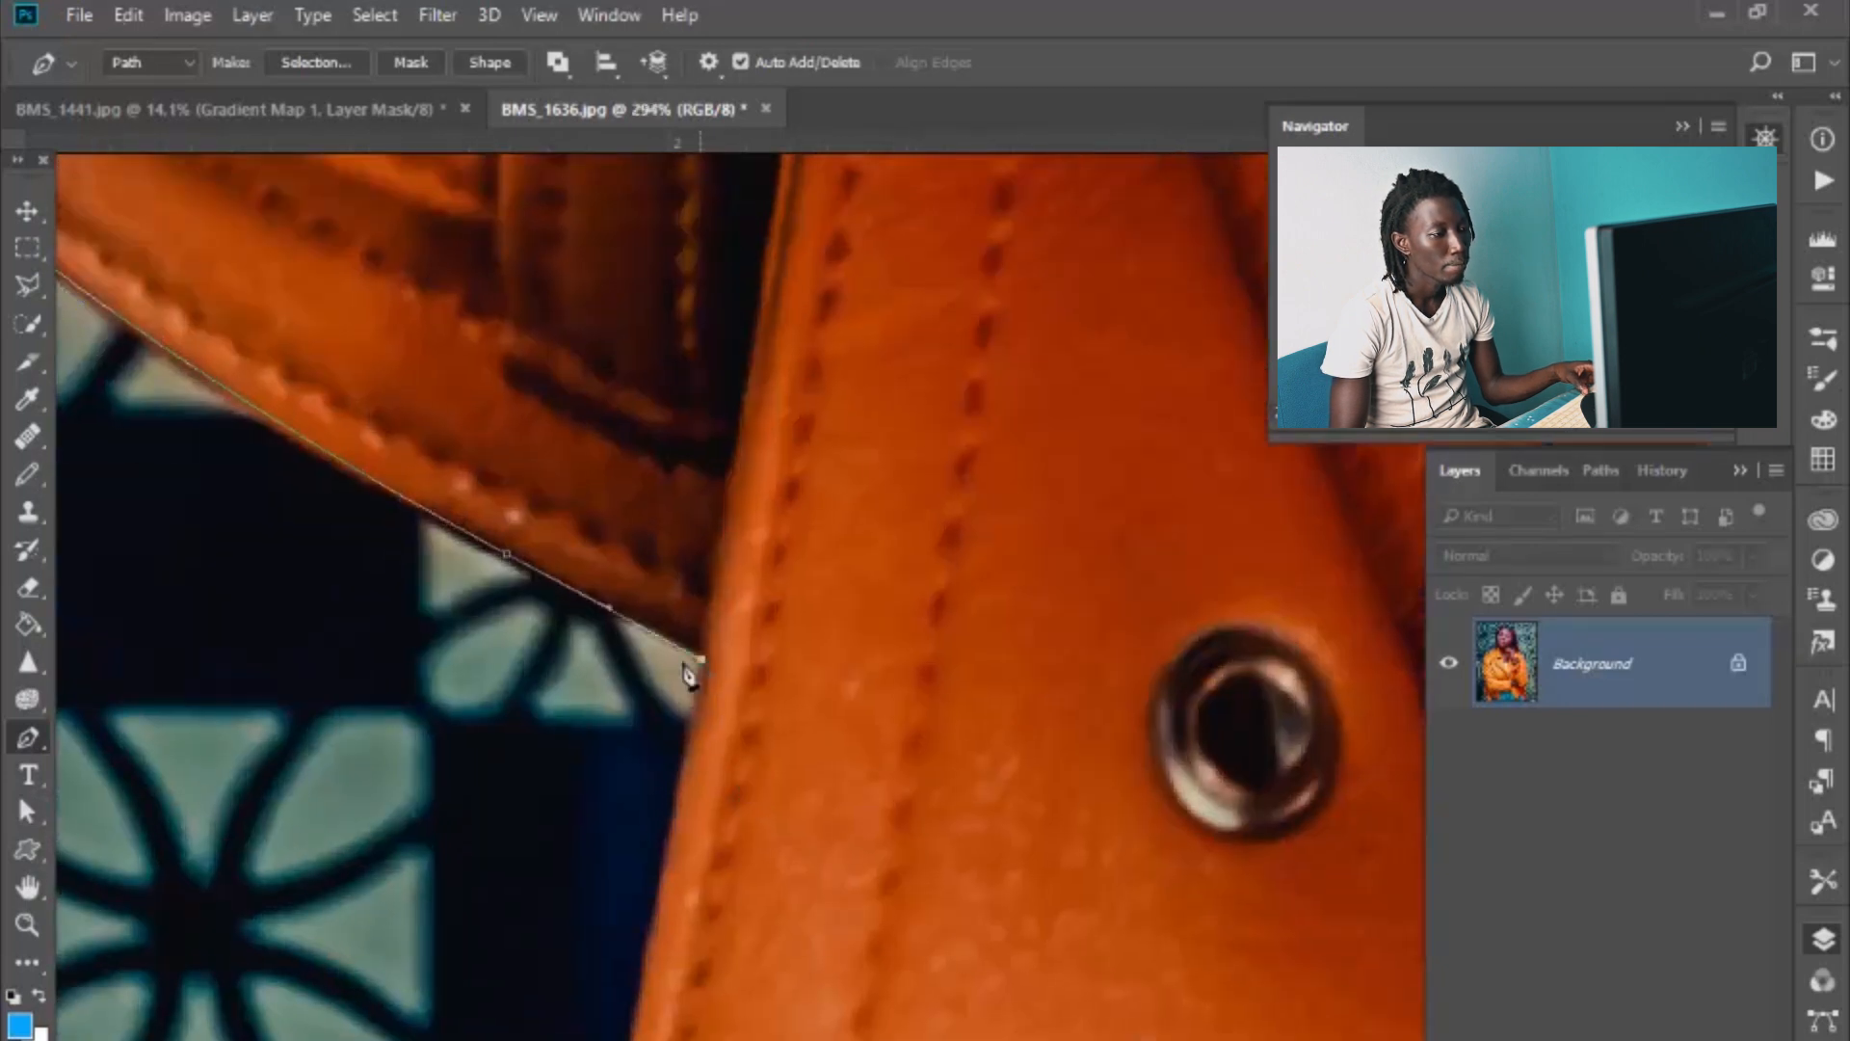
scroll(725, 373, down, 4)
click(537, 641)
click(487, 925)
scroll(467, 576, down, 6)
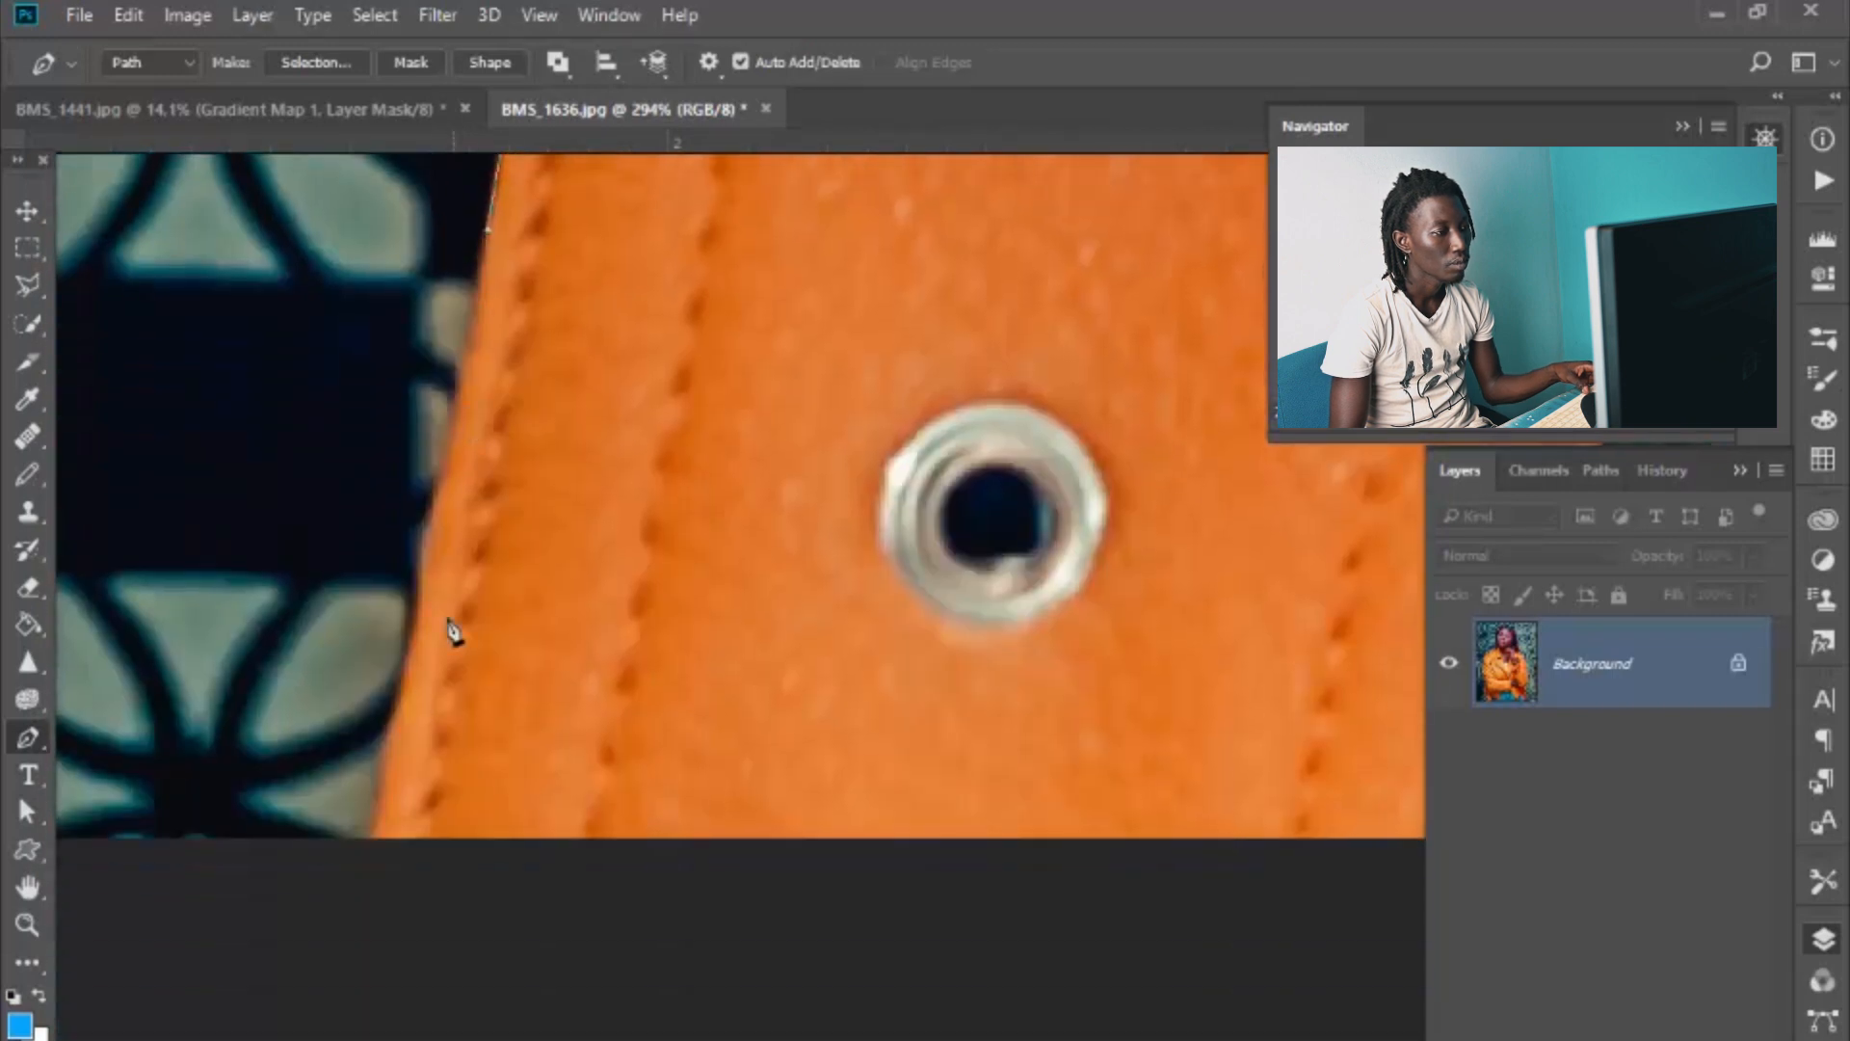
click(360, 874)
Step: Close the path at its starting point beneath the jeans and fit the whole photo in view
scroll(275, 815, down, 10)
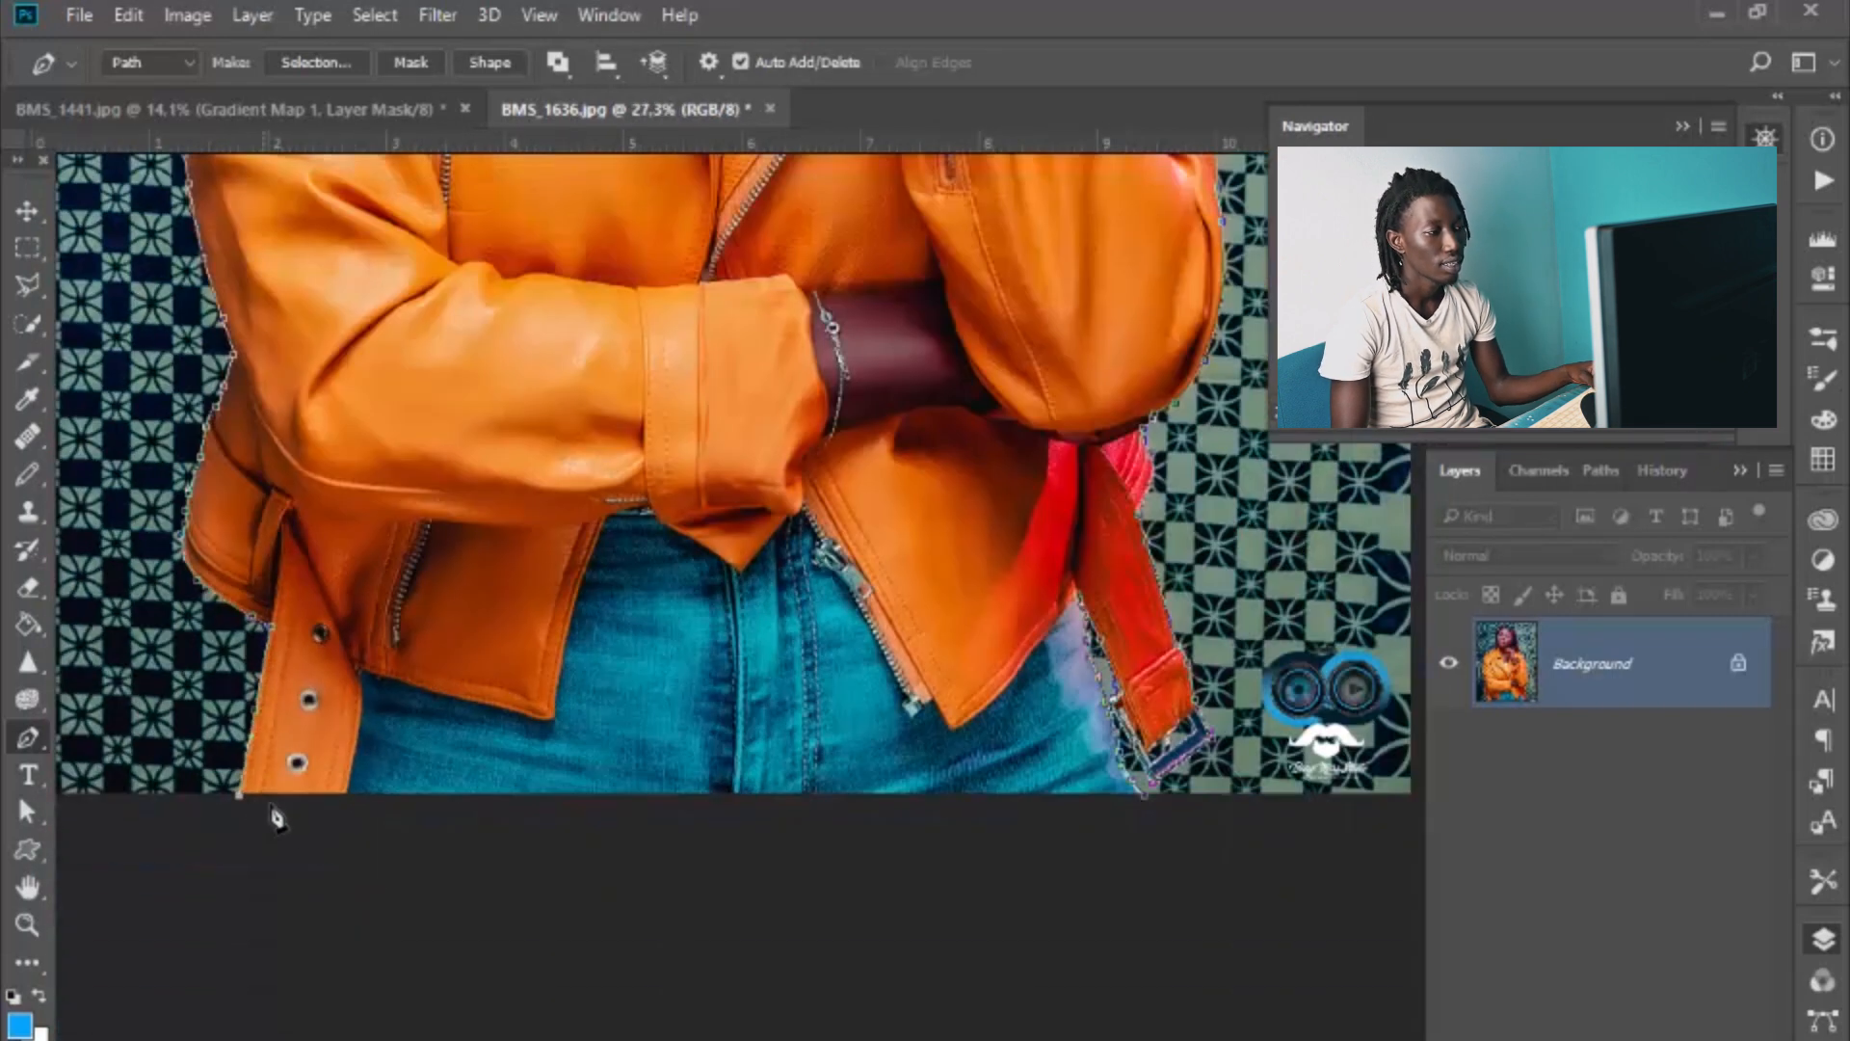
scroll(868, 598, up, 10)
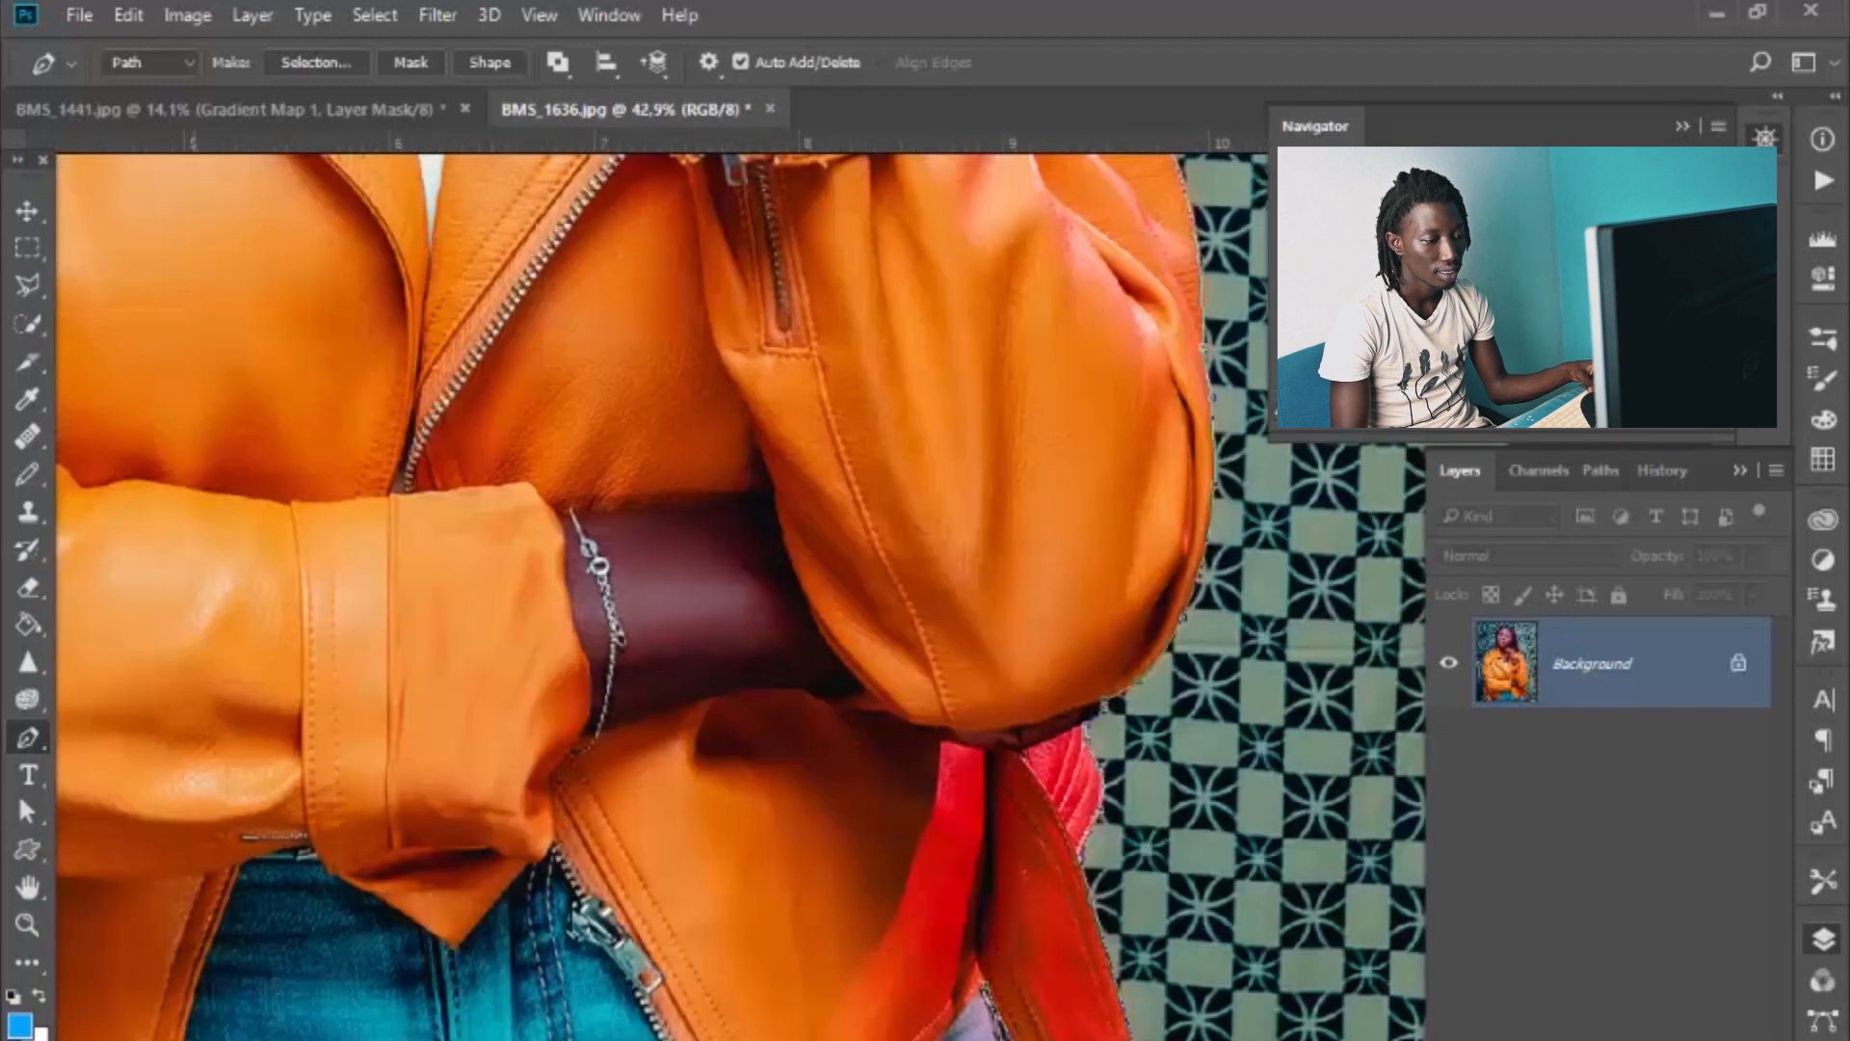
scroll(867, 597, down, 3)
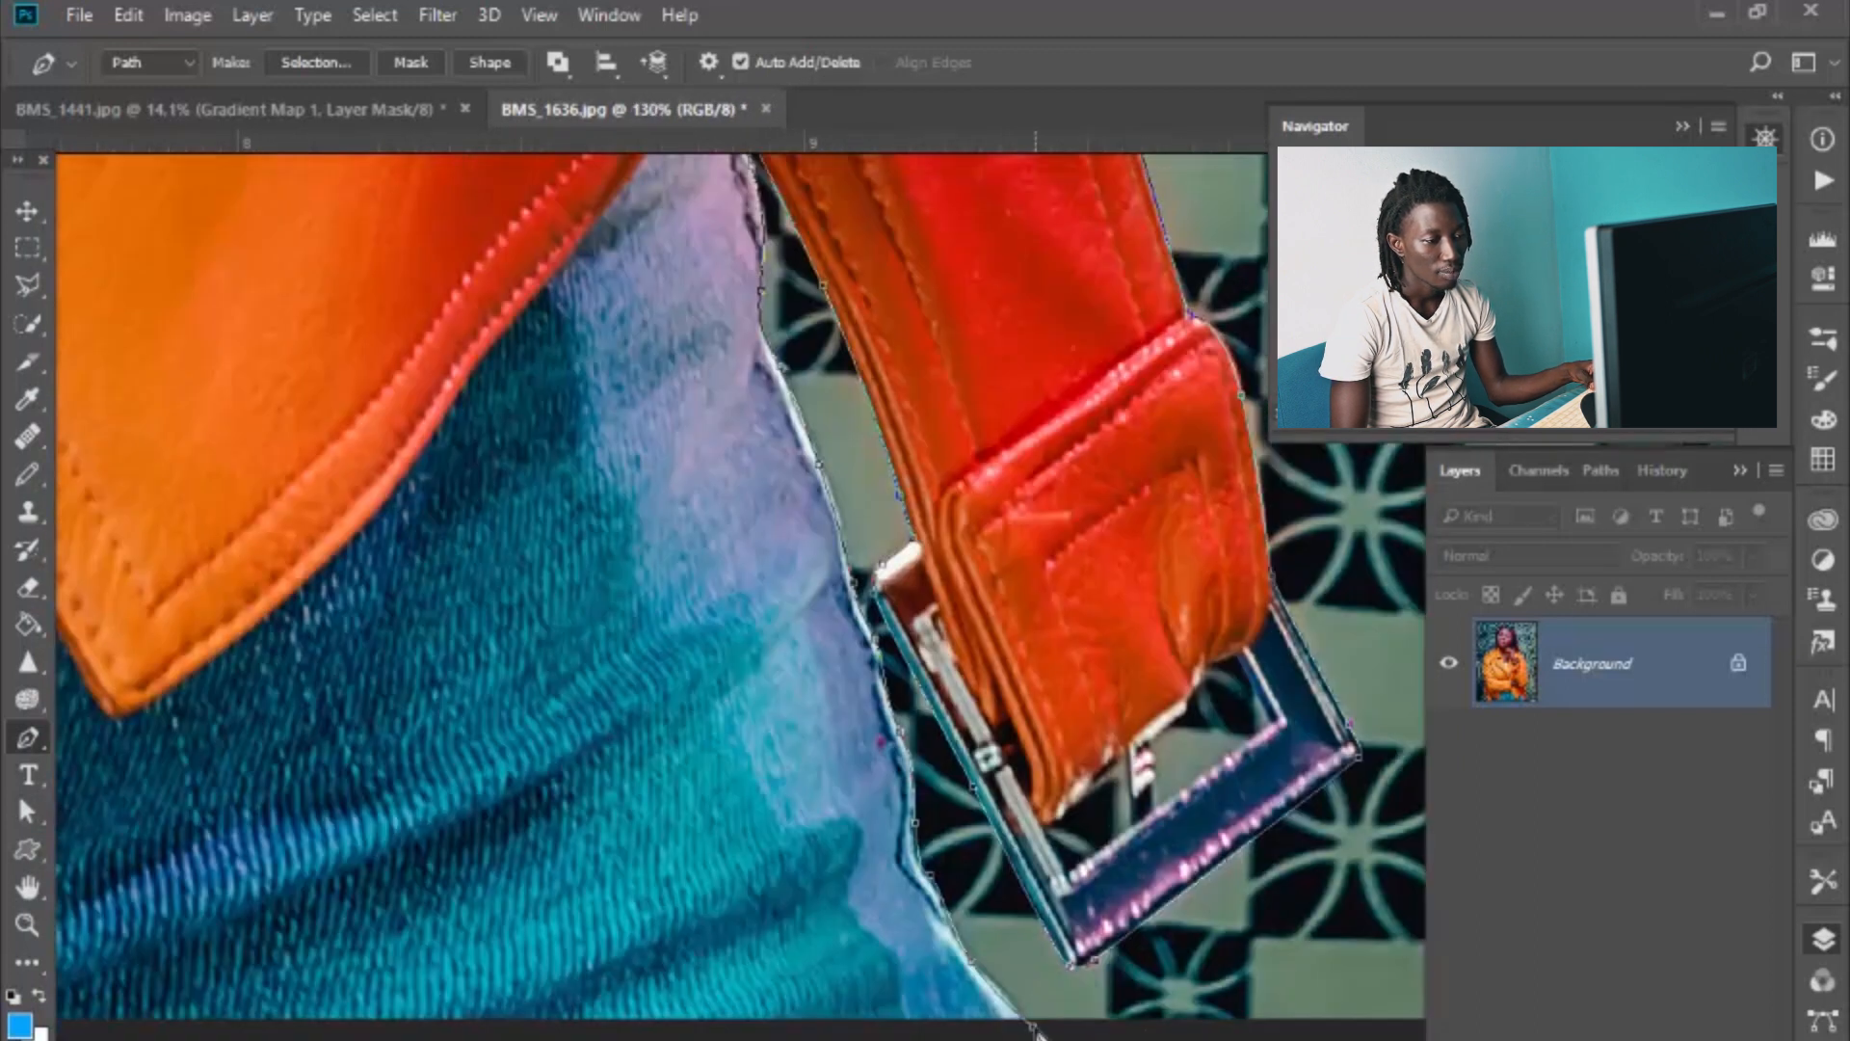
key(ctrl+0)
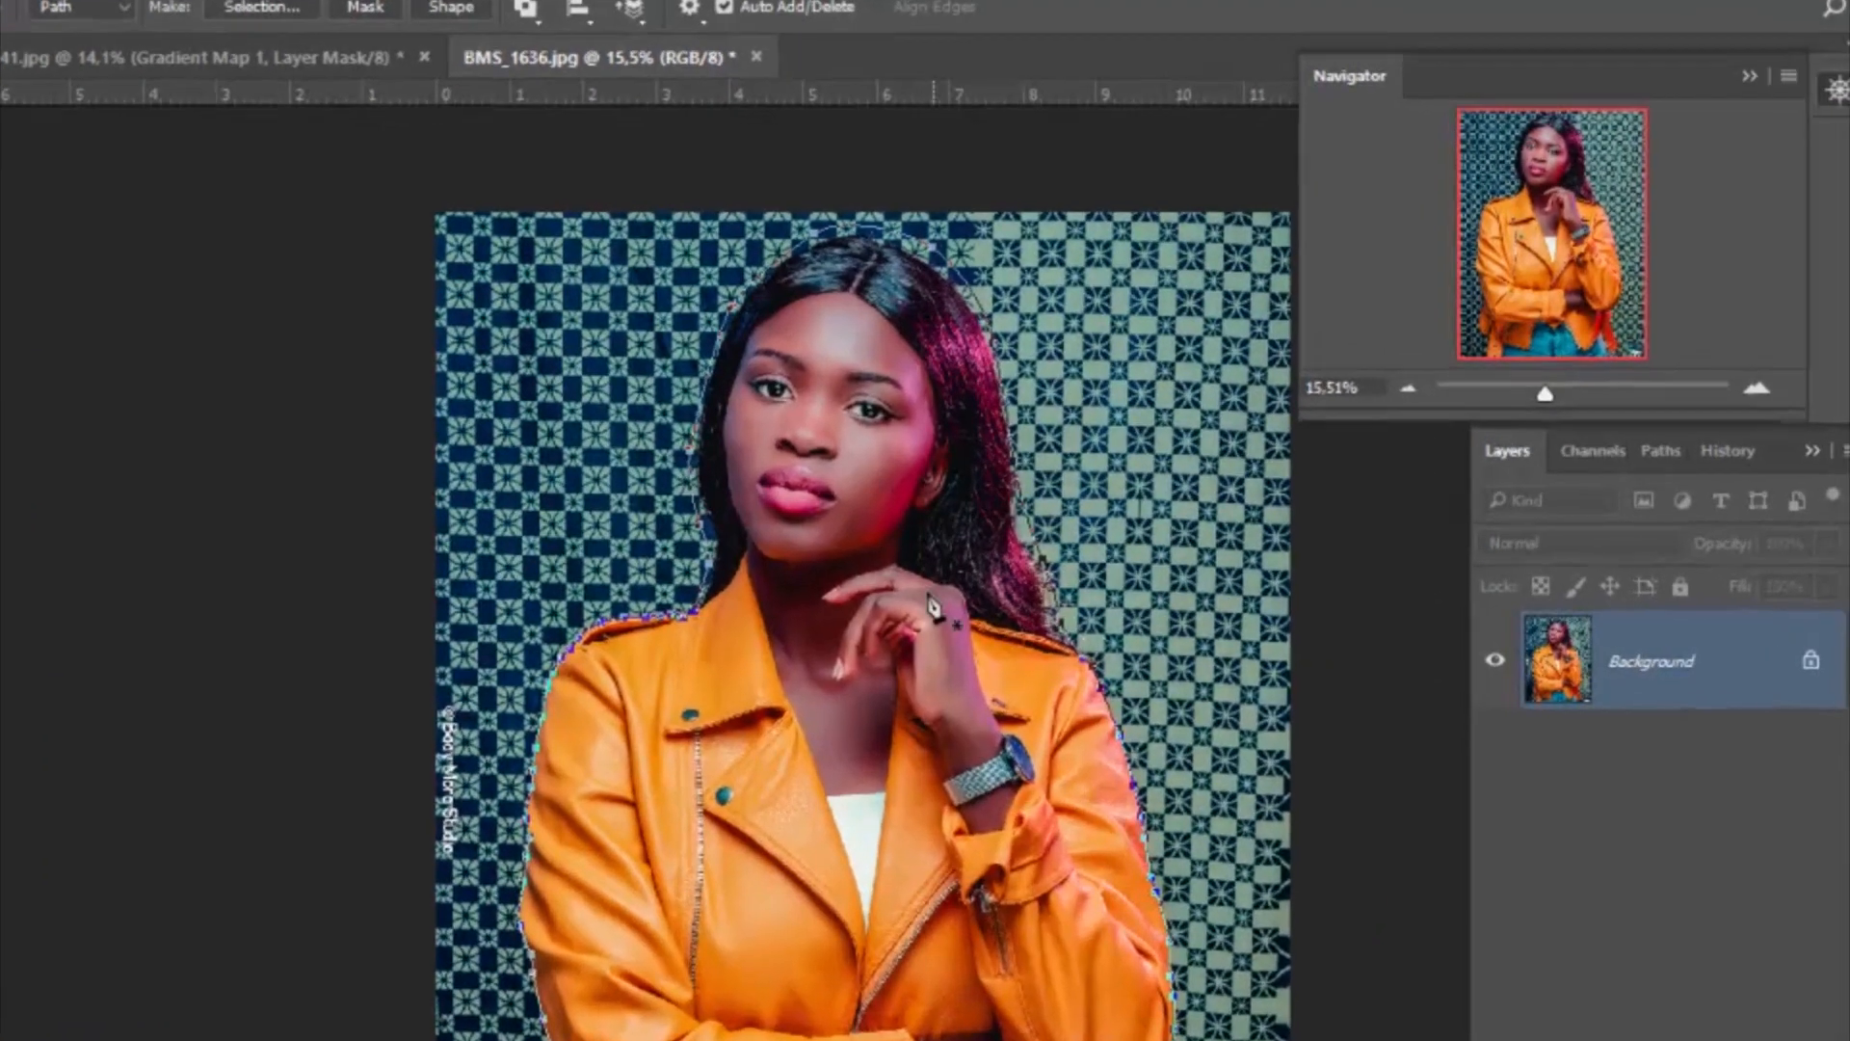
Step: Convert the finished path into a new anti-aliased selection with a feather radius of 0 pixels
right_click(928, 492)
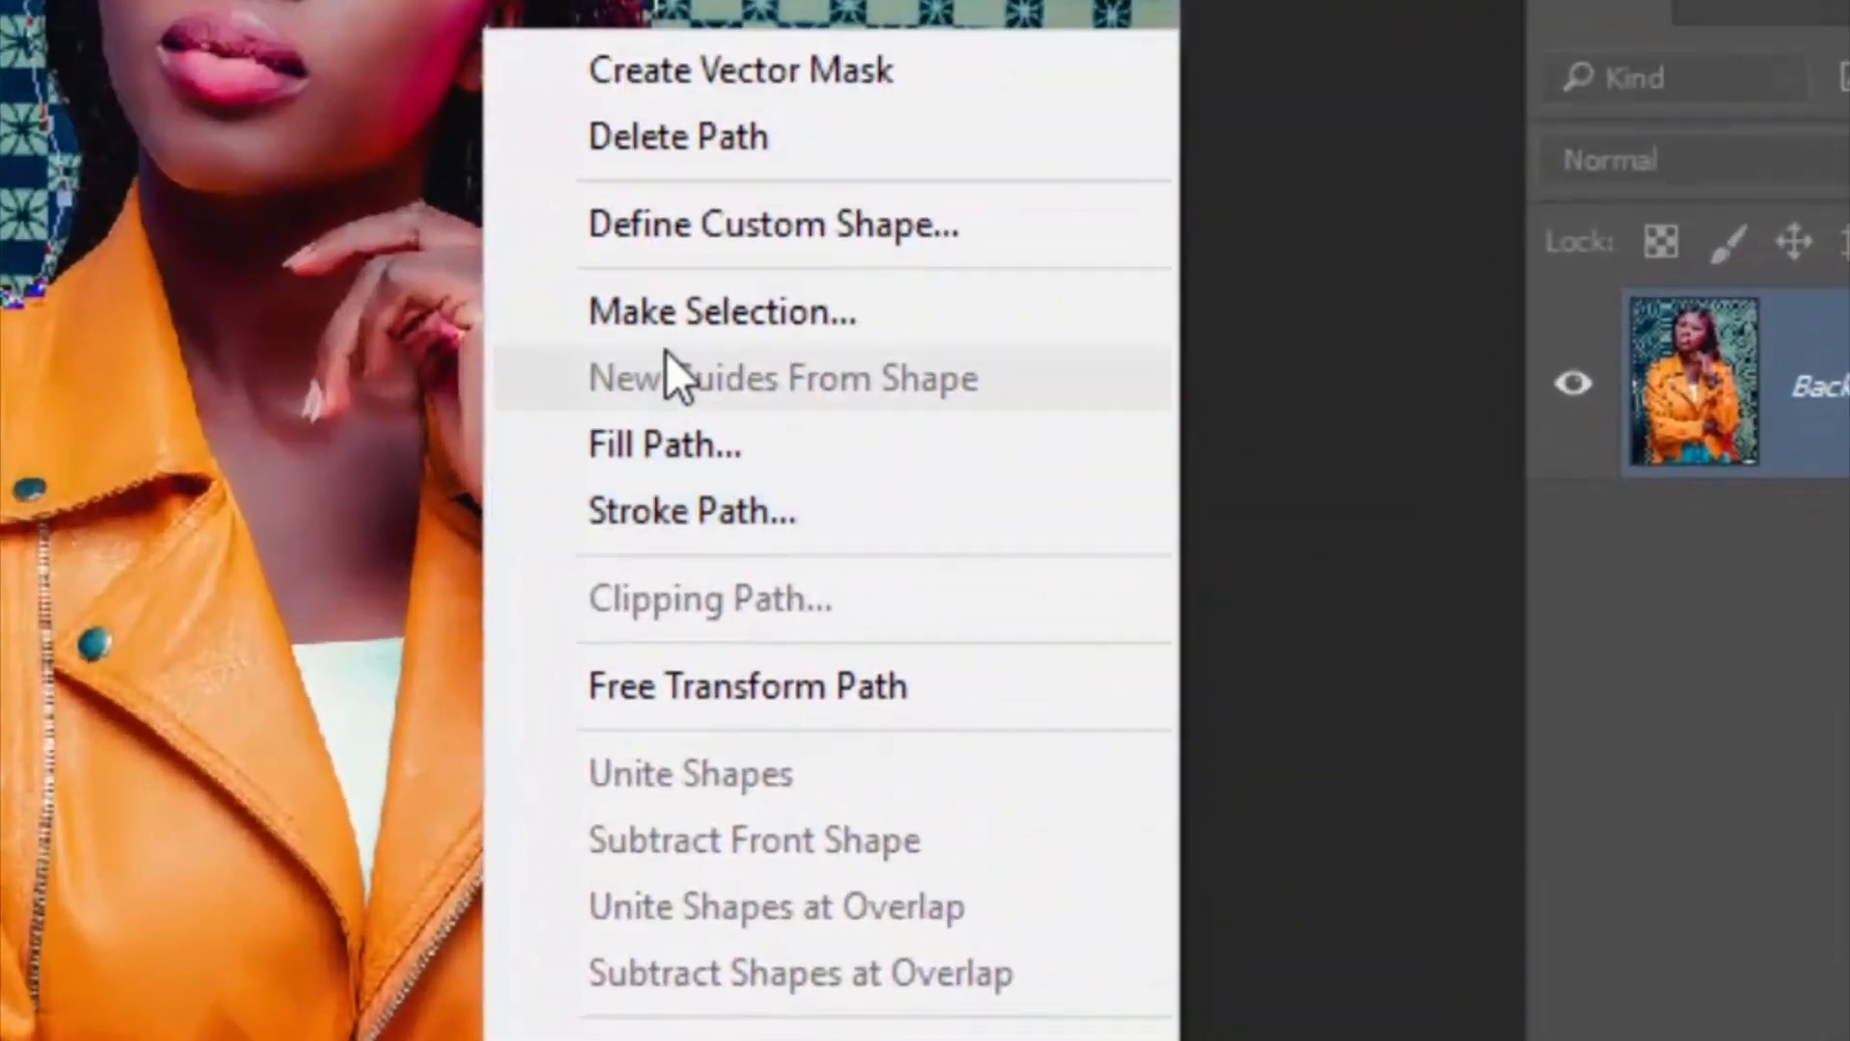
click(1041, 613)
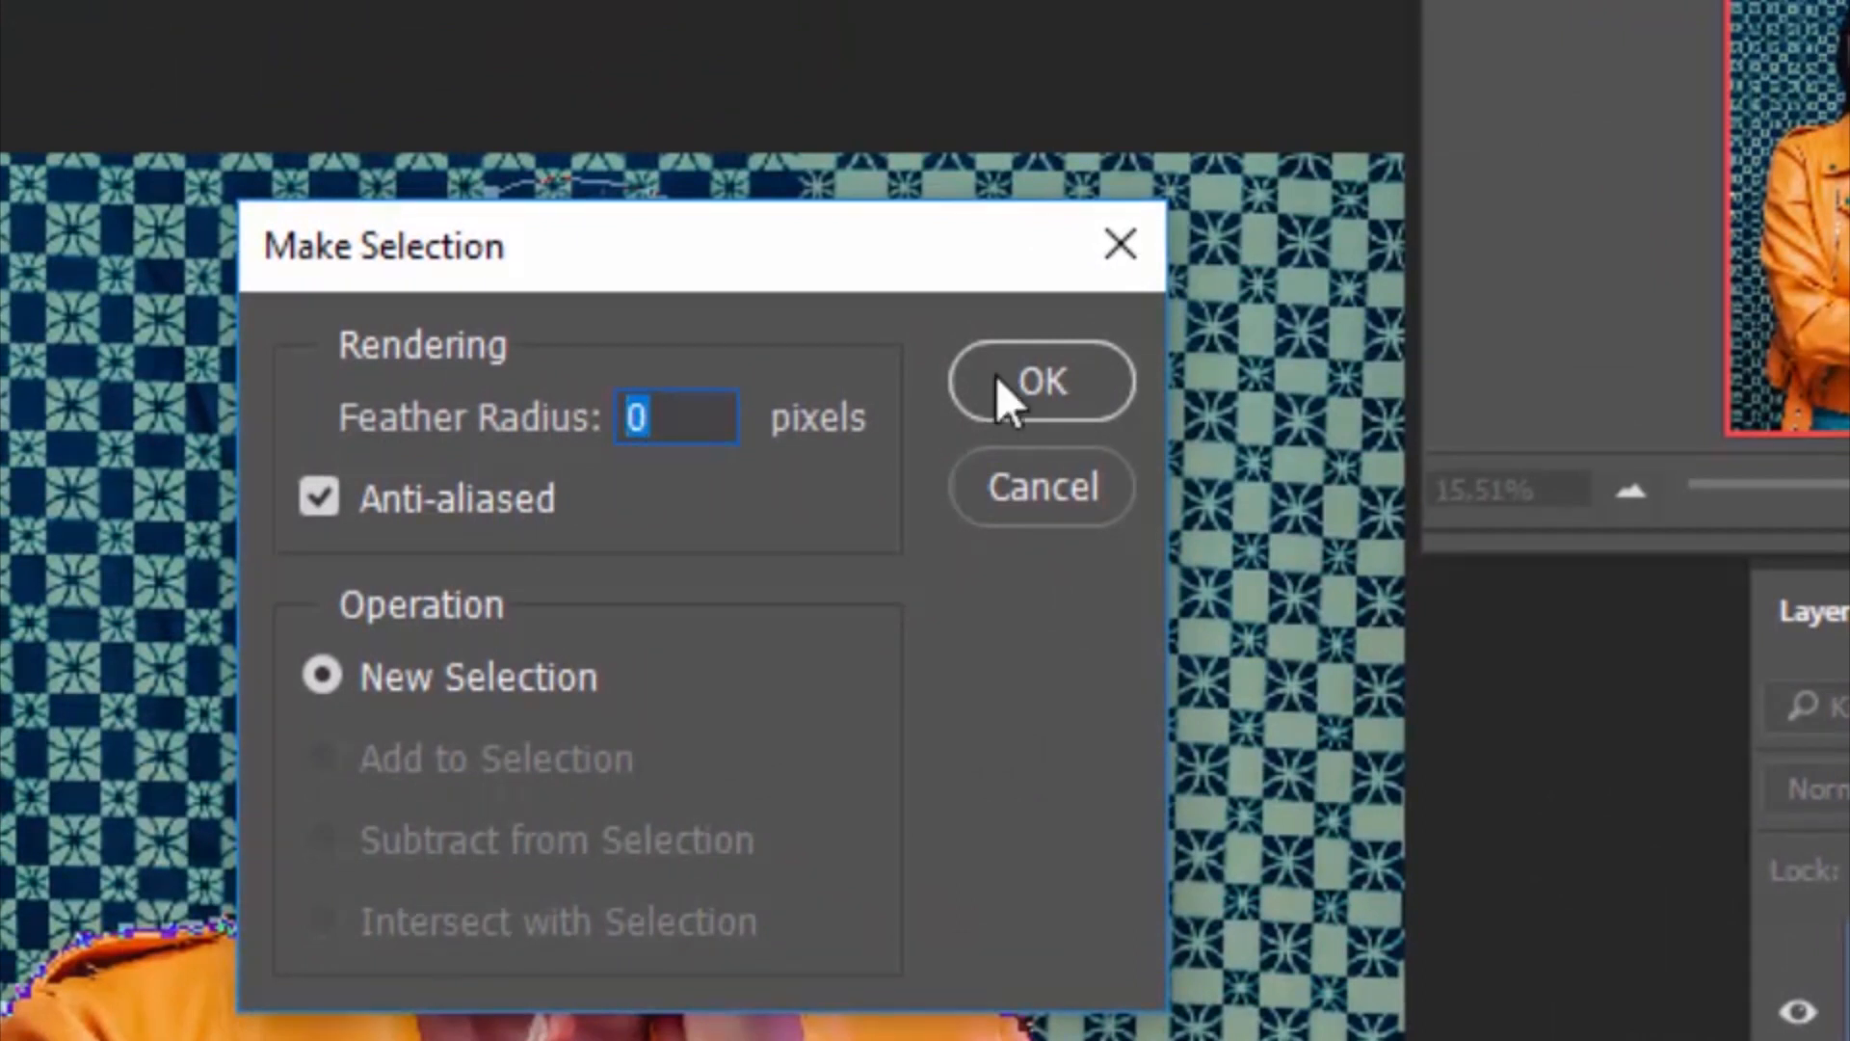
click(1120, 376)
click(1060, 381)
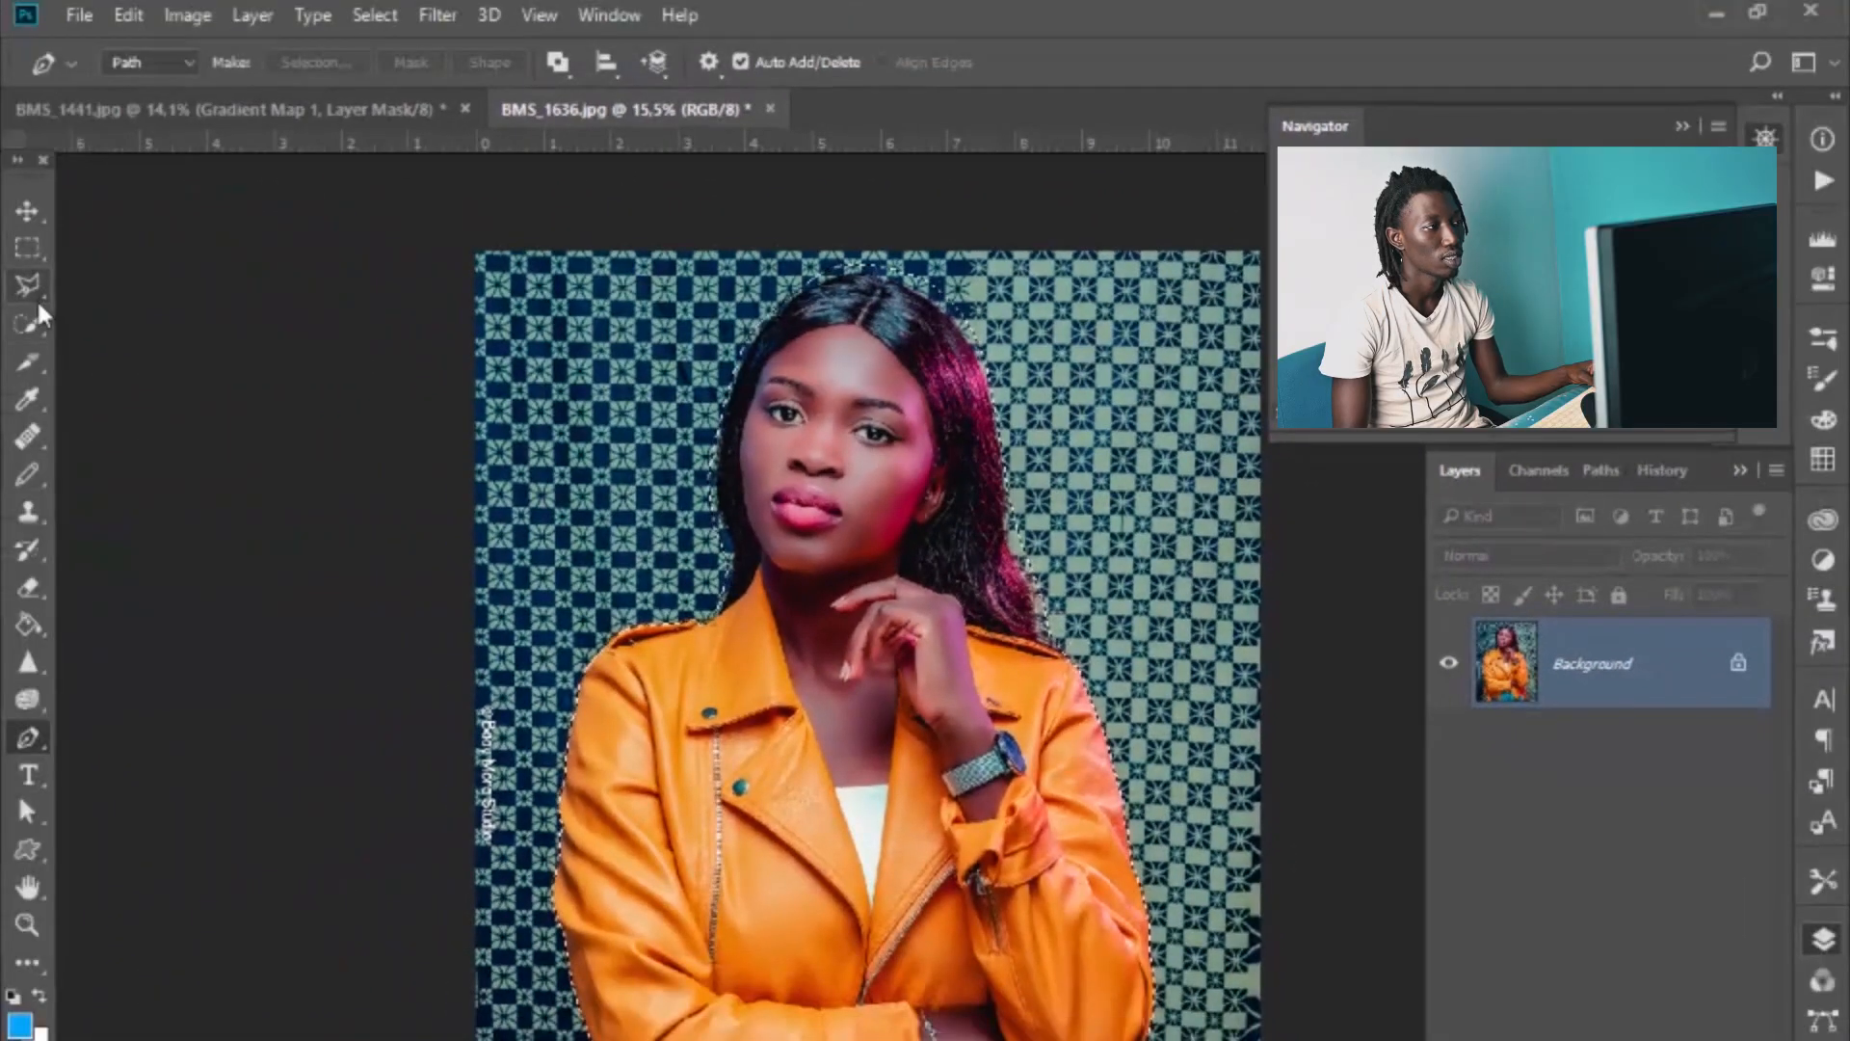
Step: Activate a selection tool and open the woman's selection in Select and Mask
click(35, 295)
click(23, 252)
click(26, 287)
click(24, 324)
click(21, 290)
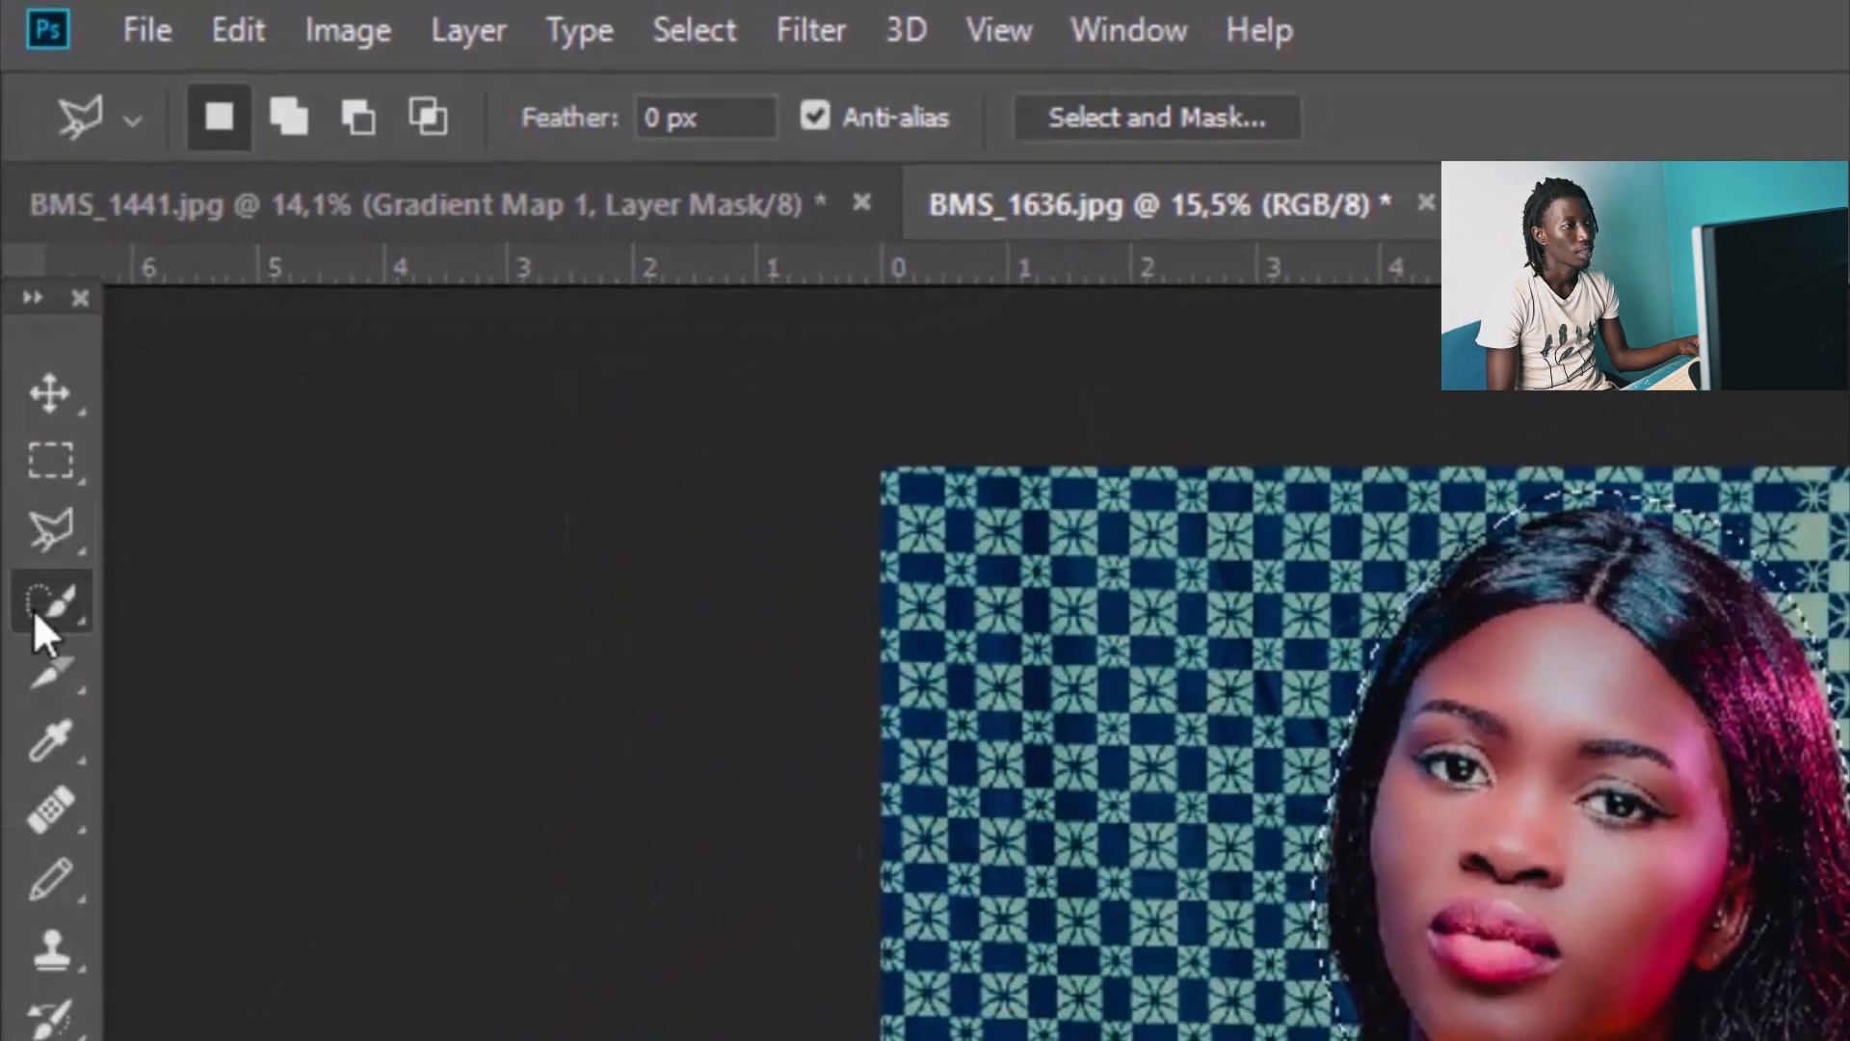
click(48, 606)
click(1237, 106)
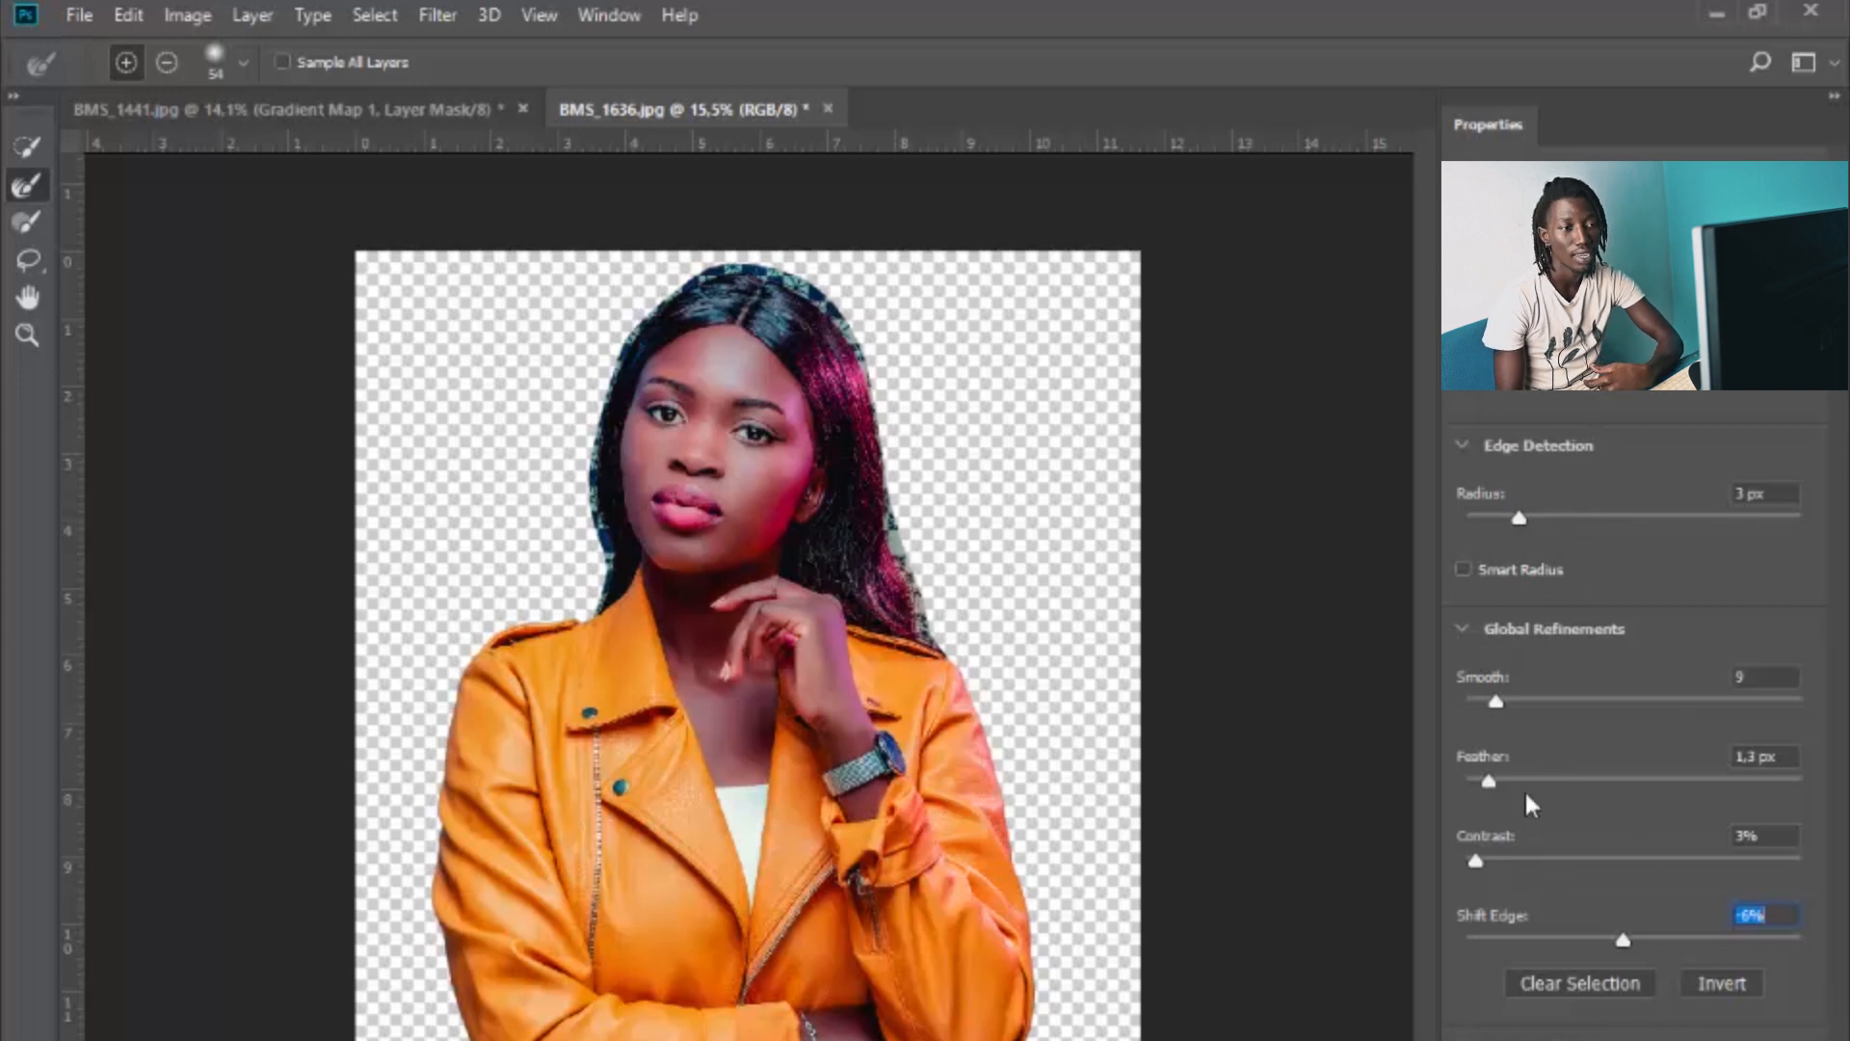
Step: Examine the leftover patterned background around the woman's hair up close in Select and Mask
key(alt)
key(ctrl+plus)
key(ctrl+plus)
key(ctrl+plus)
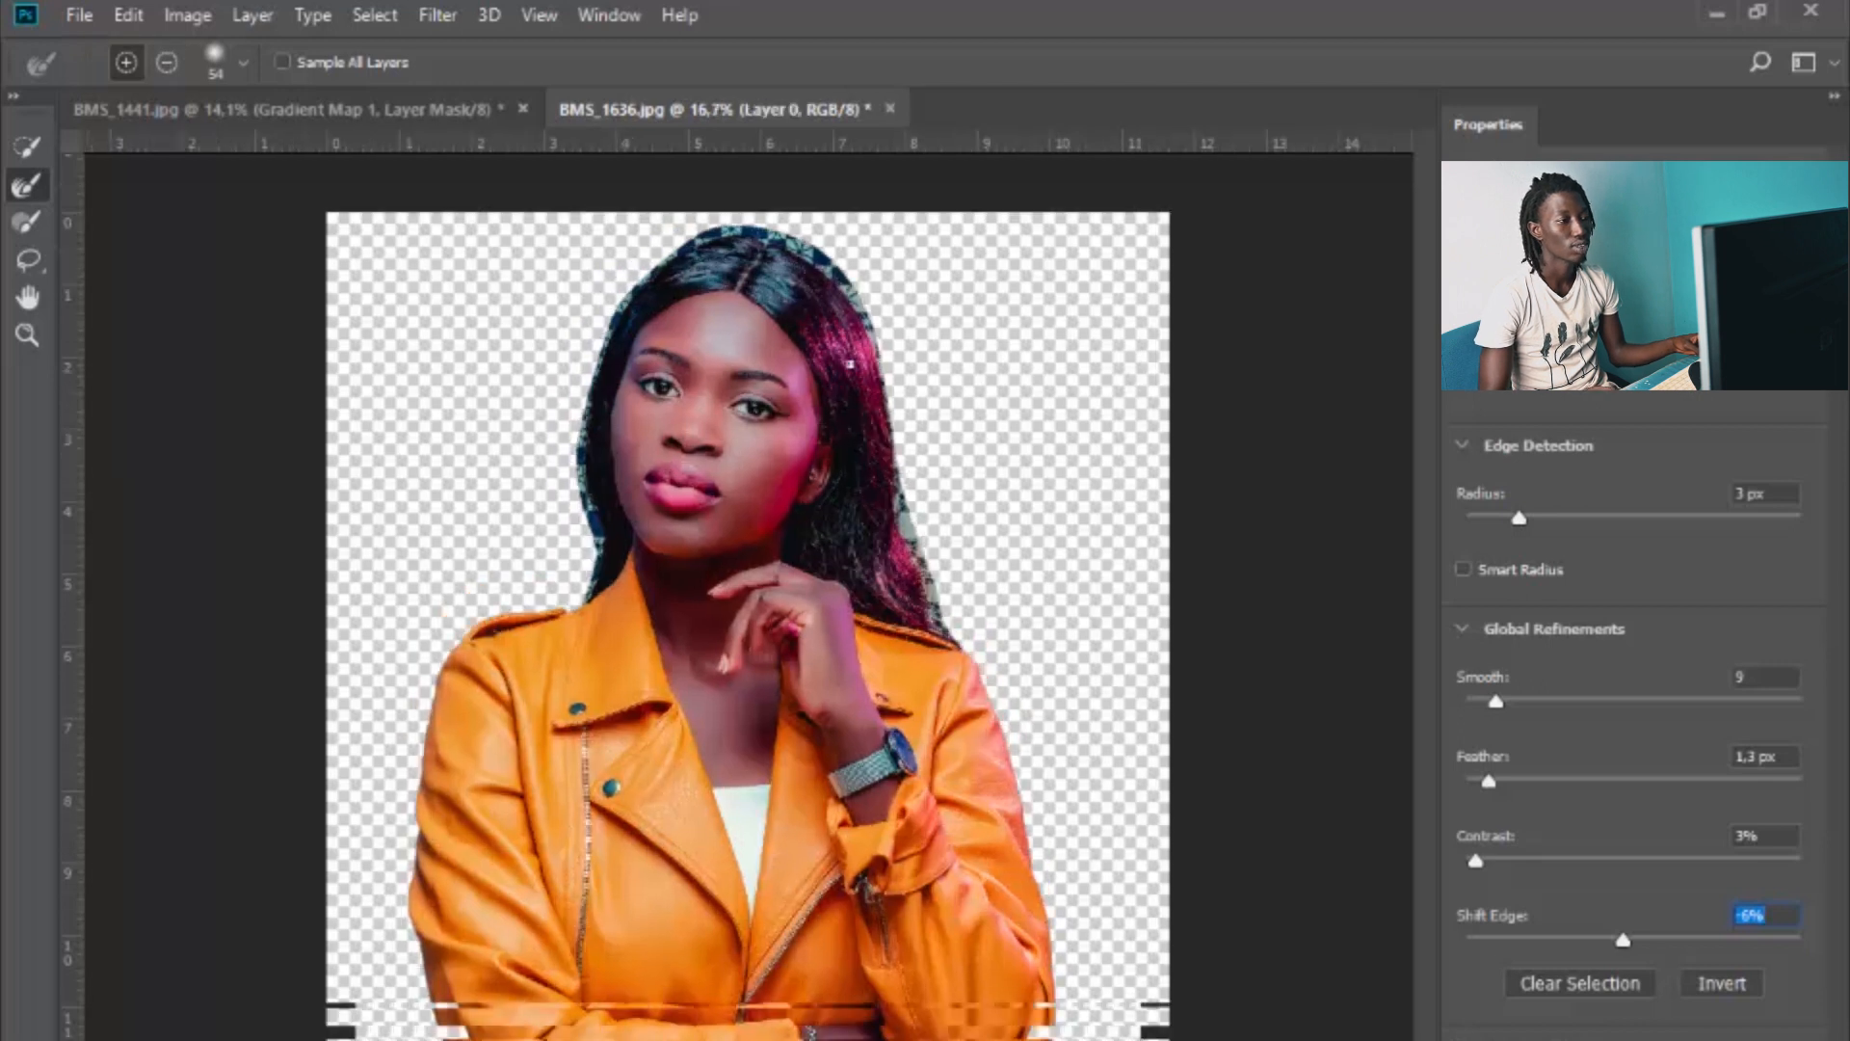
drag(1426, 873, 1432, 698)
key(ctrl+plus)
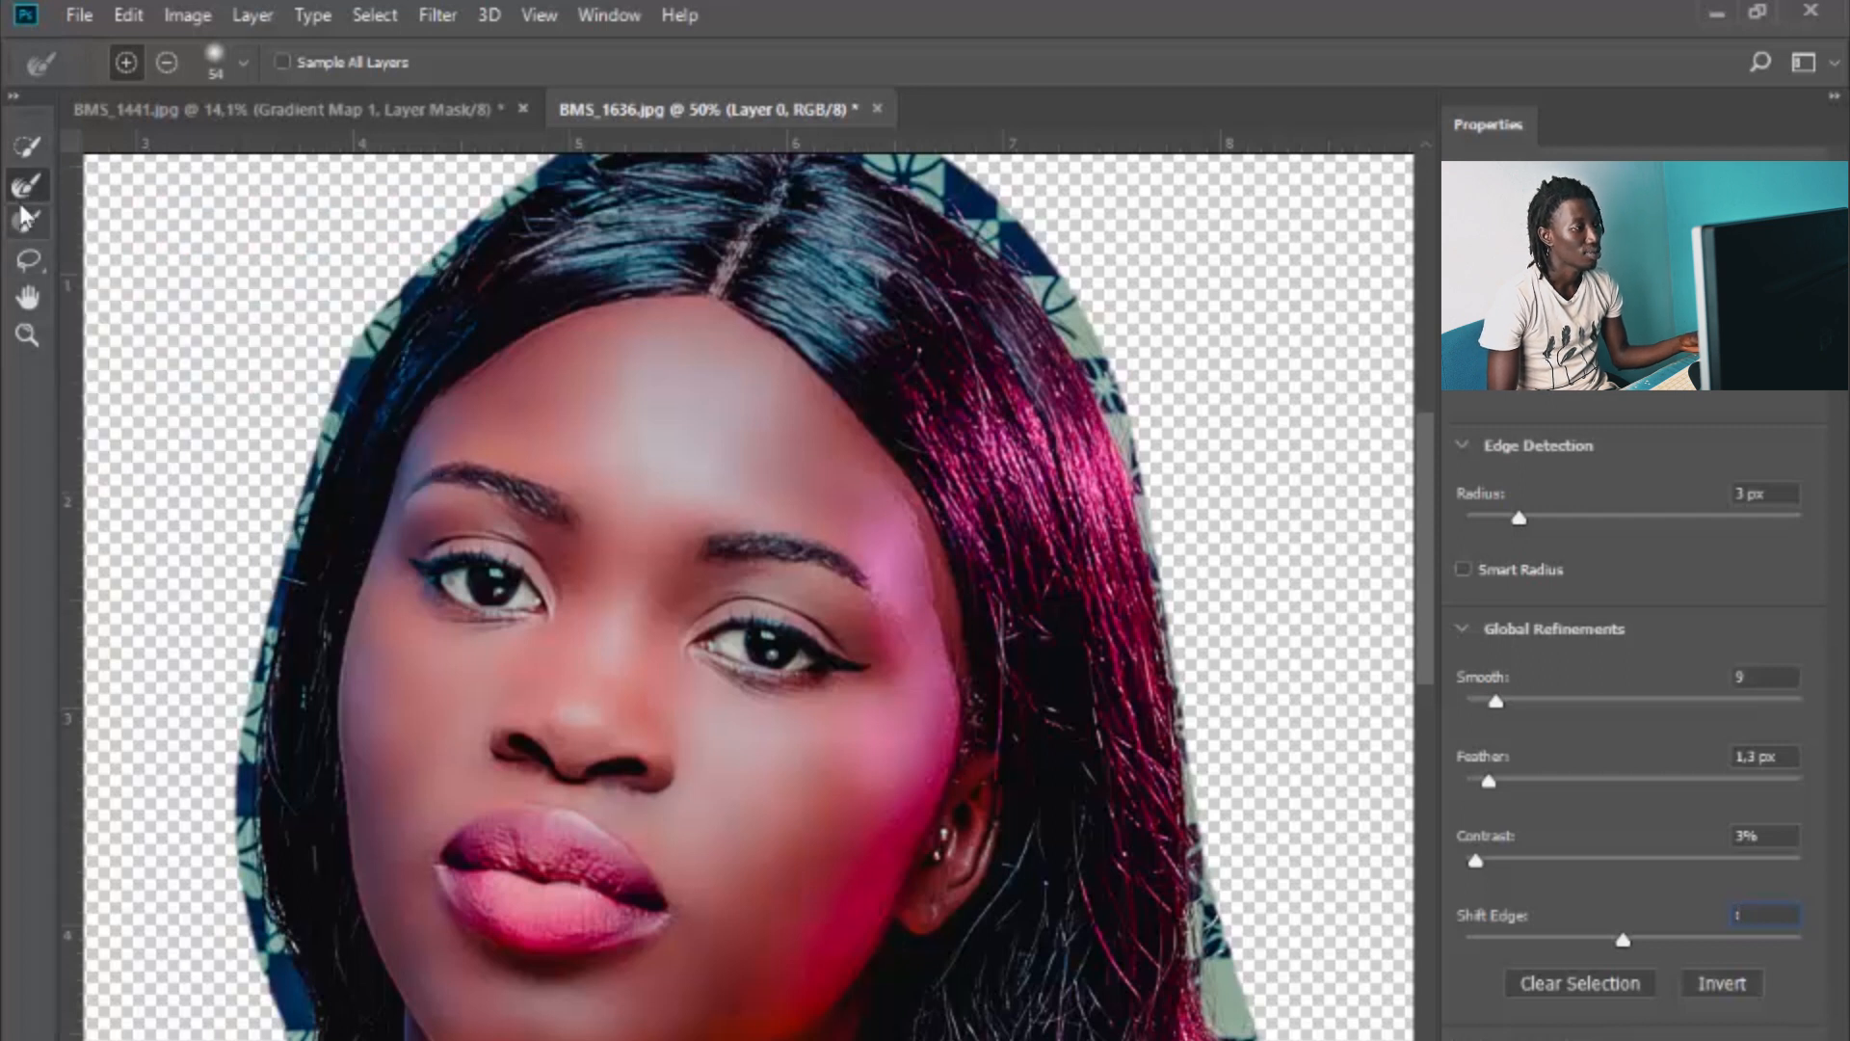
key(Return)
click(983, 533)
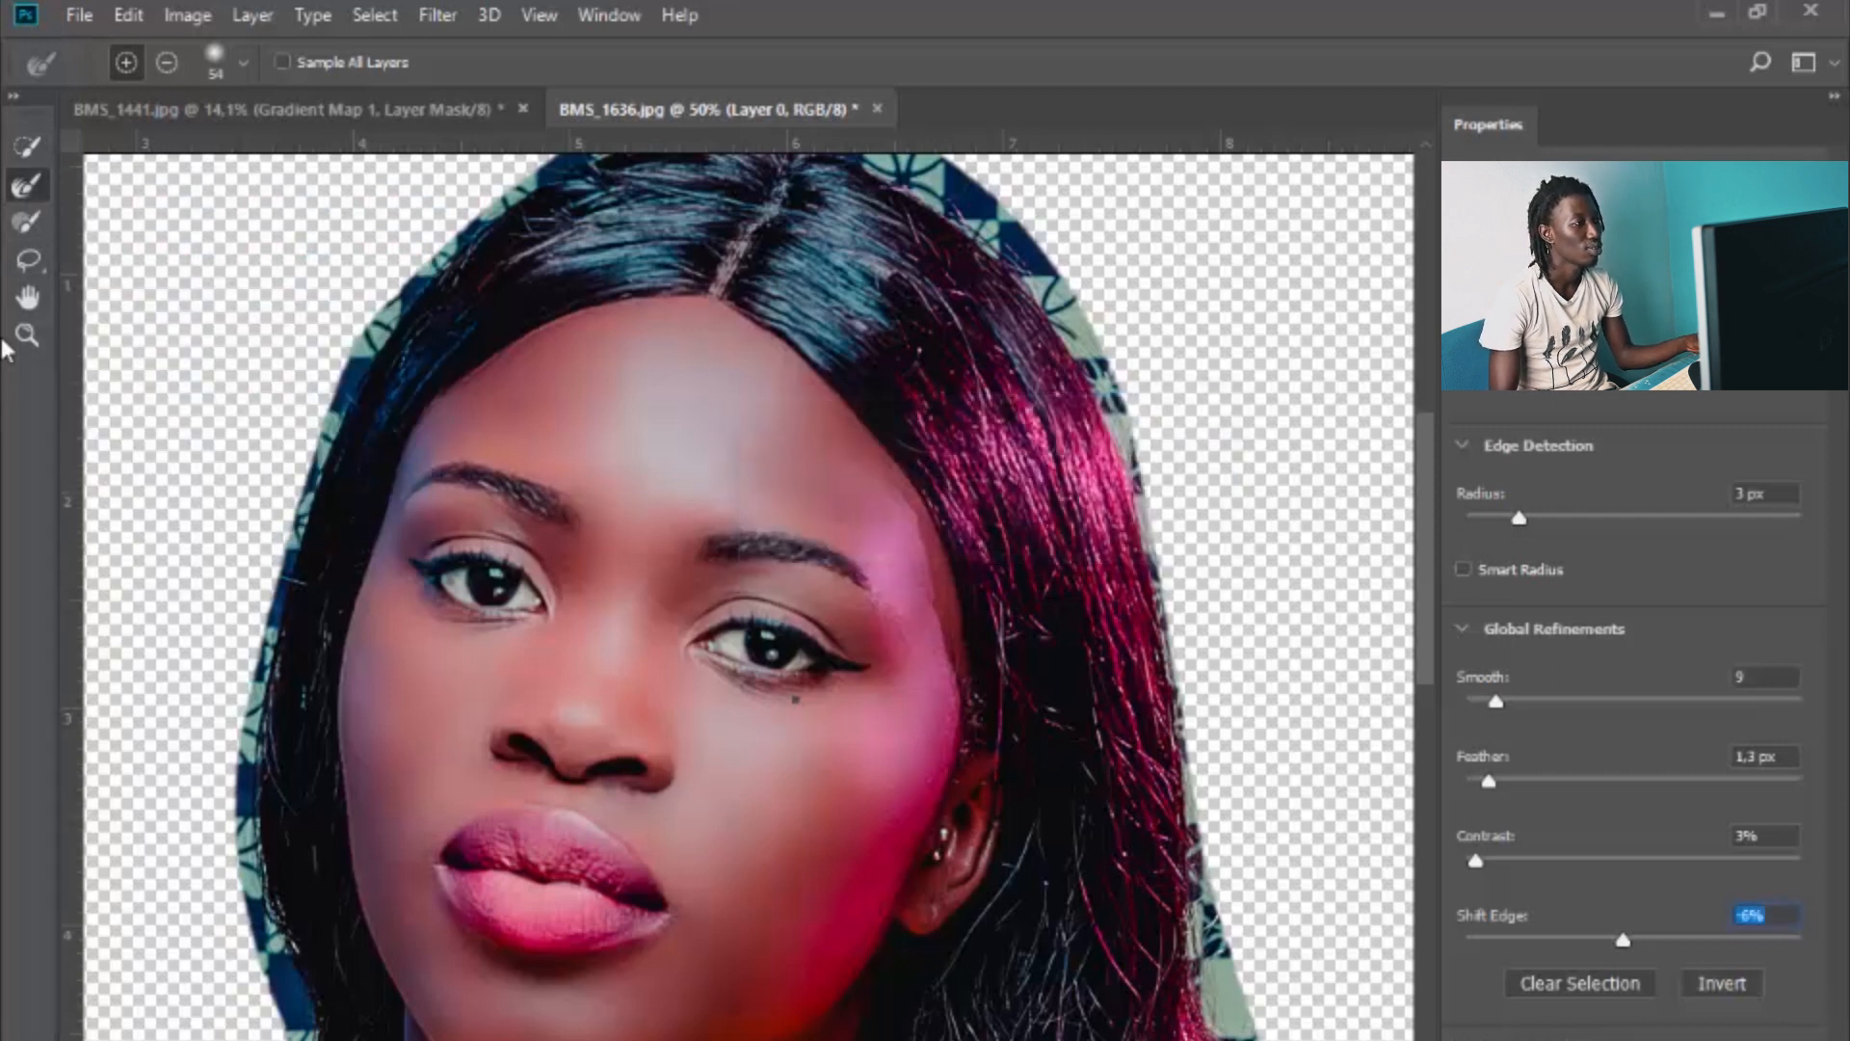
Step: Try larger sizes for the Refine Edge Brush, up to 99 px
right_click(215, 665)
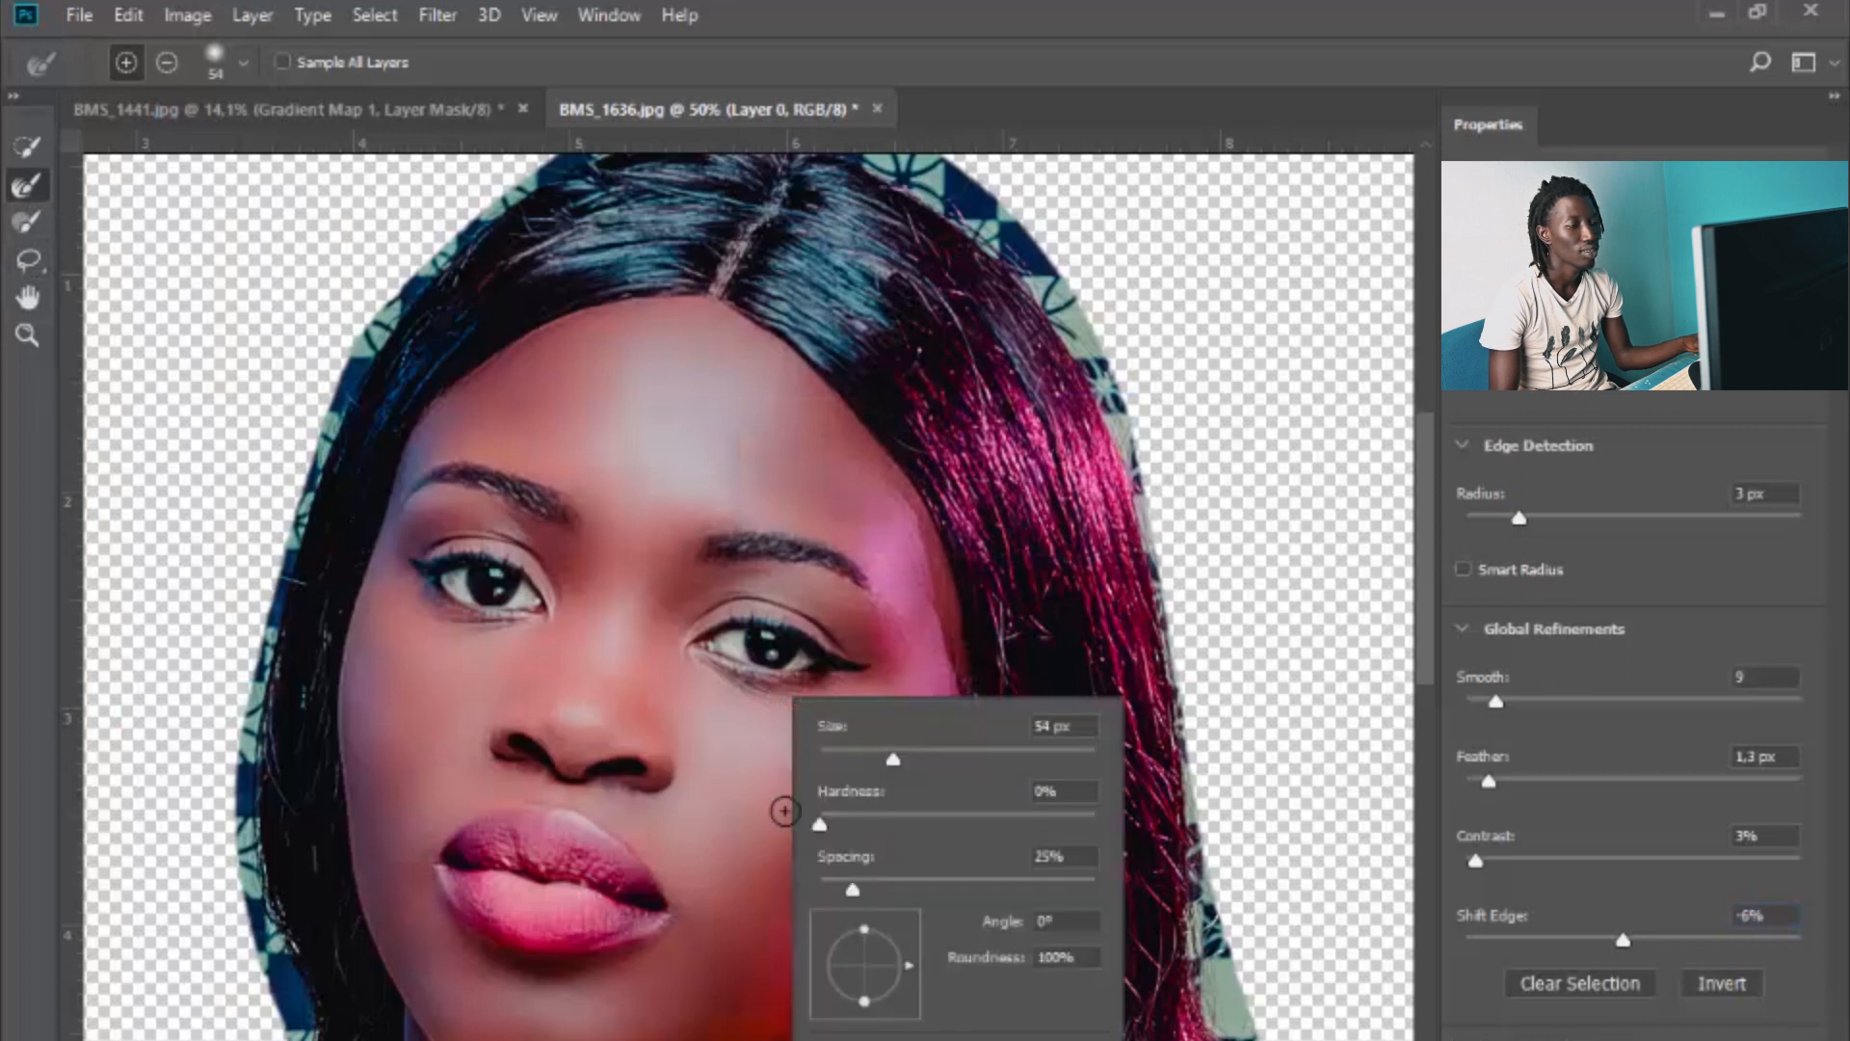
key(Return)
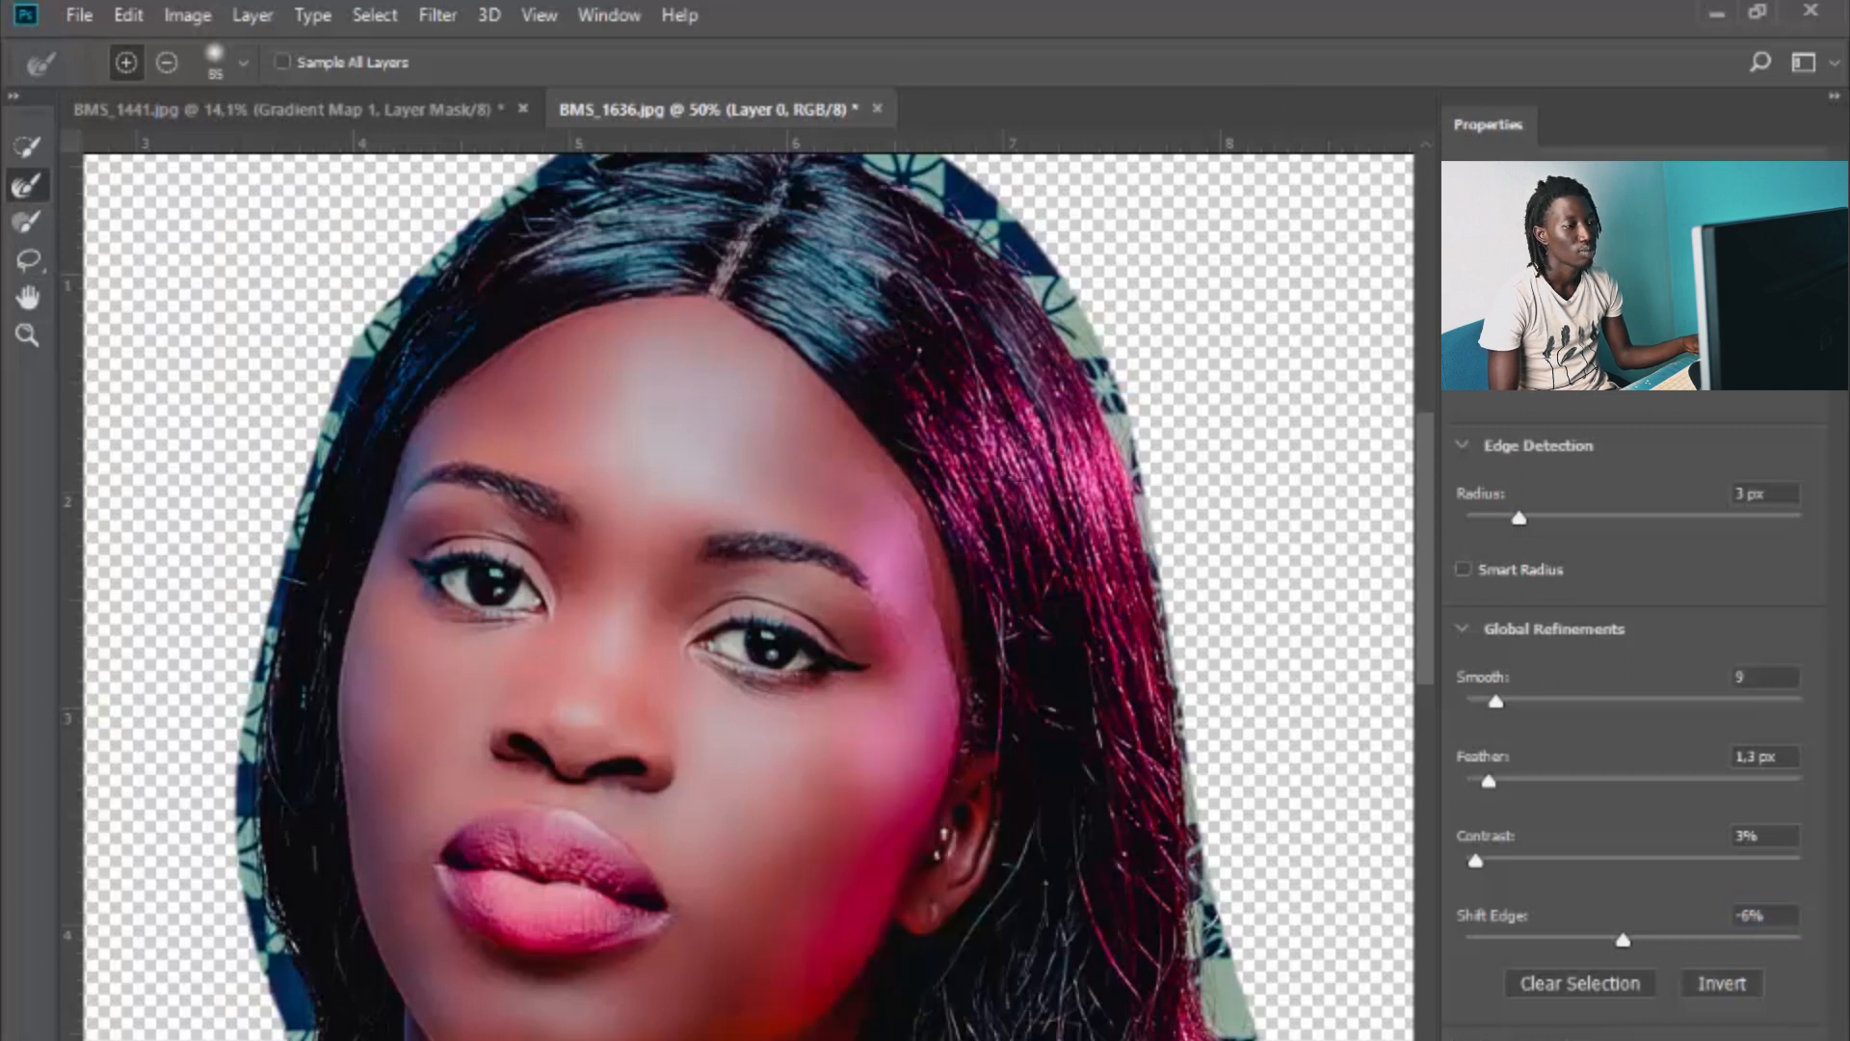
right_click(694, 868)
key(Return)
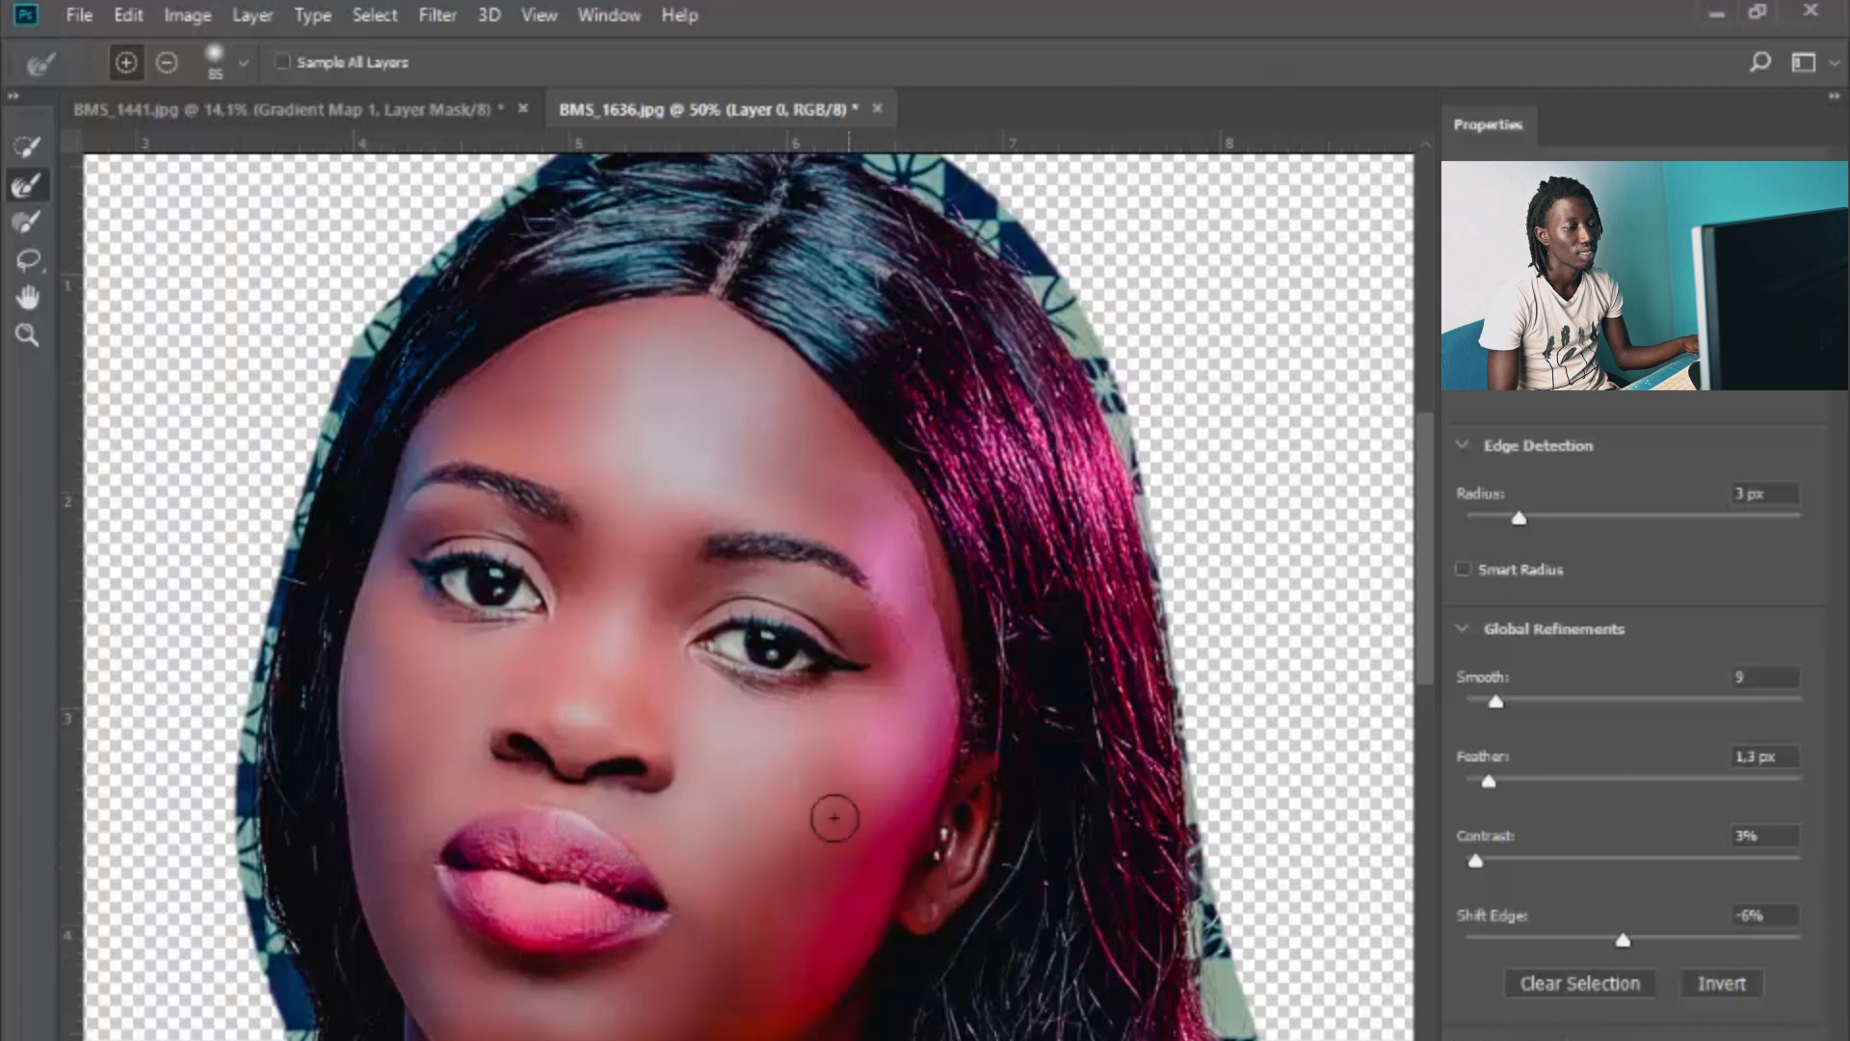
right_click(838, 735)
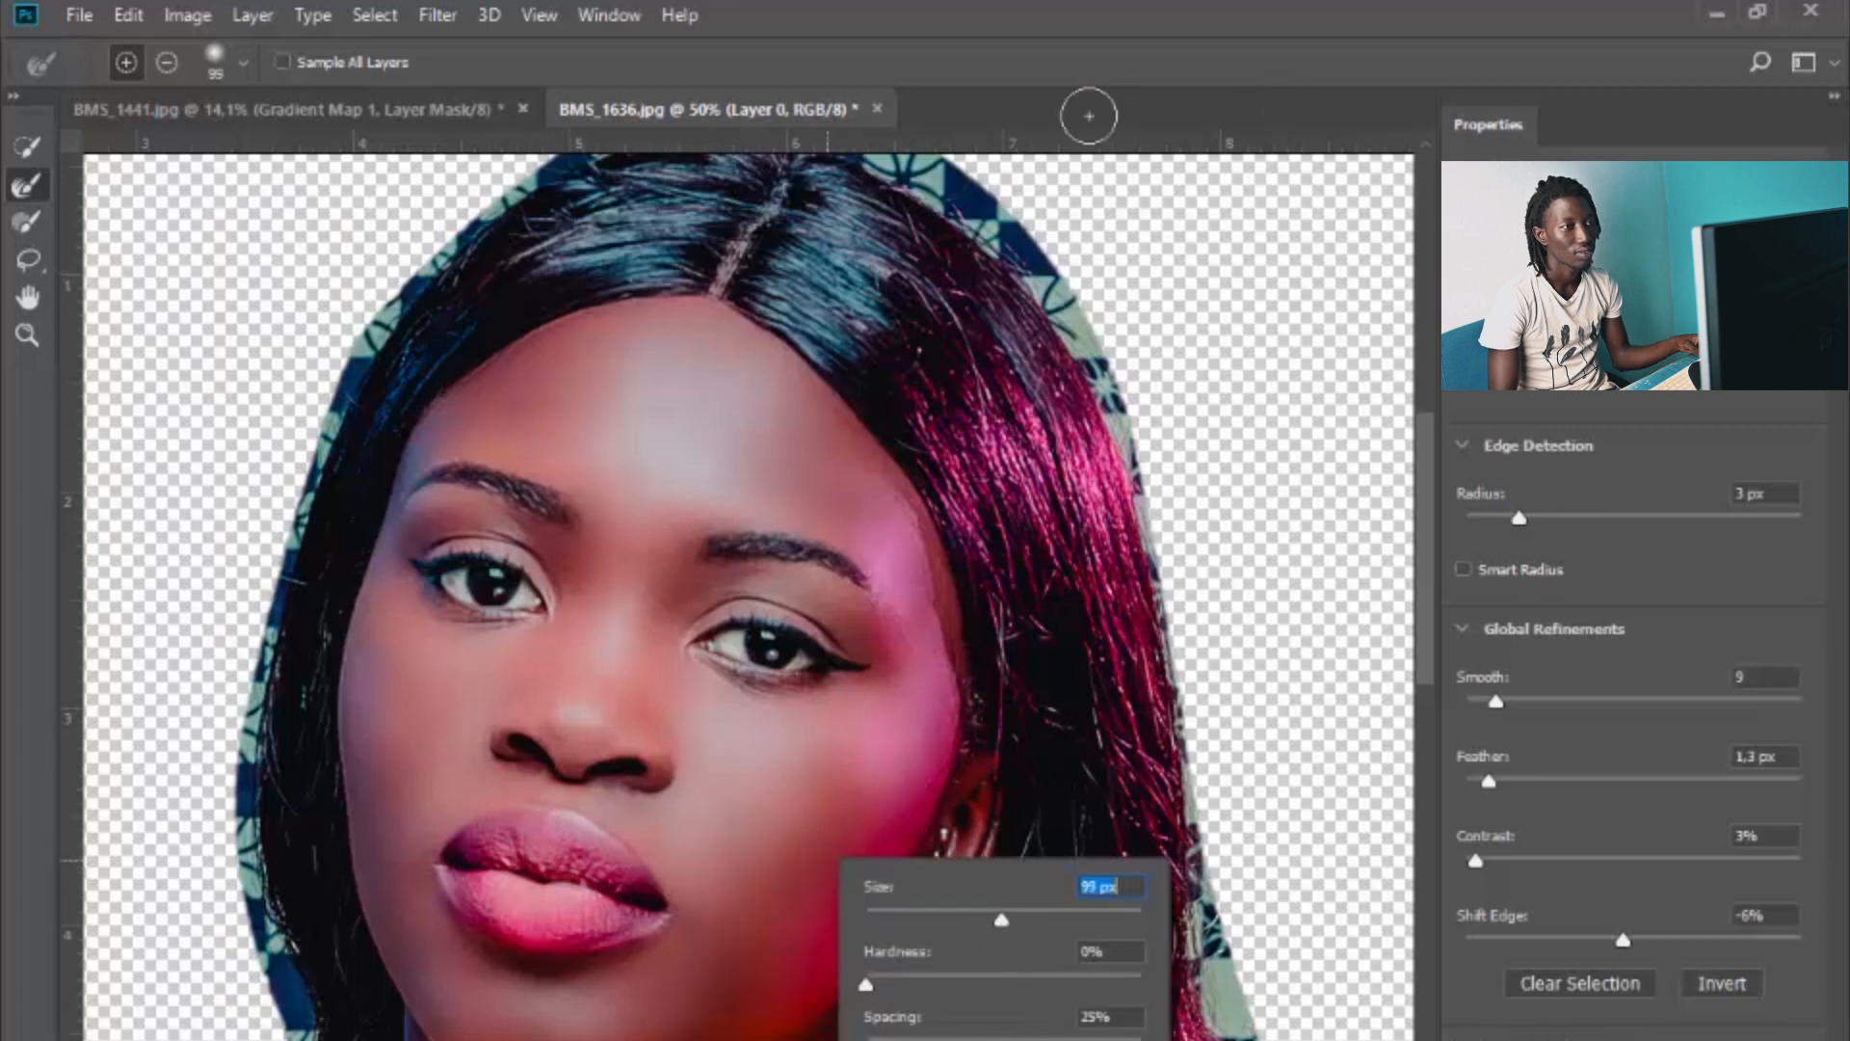
click(1116, 97)
Step: Try resizing the Refine Edge Brush interactively on the canvas to about 624 px with 0% hardness
mouse_move(690, 741)
alt+mouse_down()
mouse_move(609, 694)
mouse_move(714, 691)
mouse_move(690, 696)
alt+mouse_up()
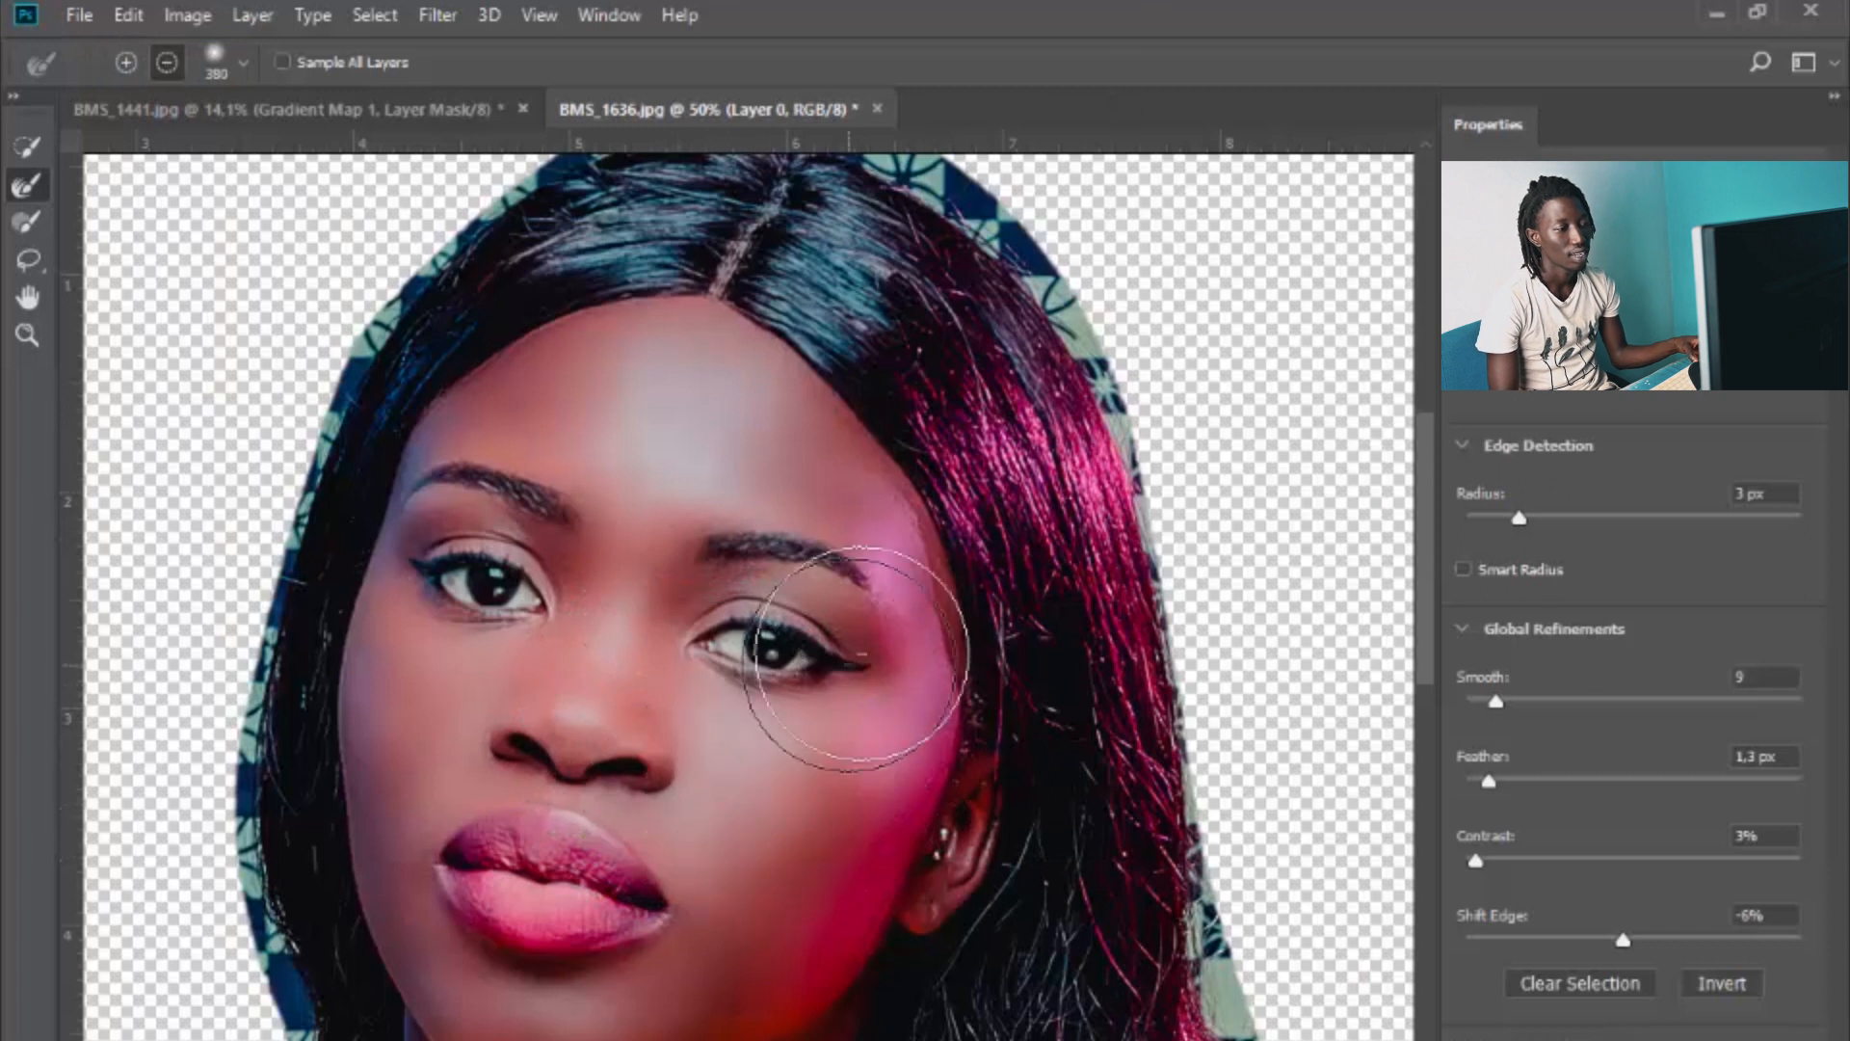
mouse_move(897, 647)
alt+mouse_down()
mouse_move(775, 632)
mouse_move(969, 642)
mouse_move(983, 674)
mouse_move(867, 761)
mouse_move(842, 652)
mouse_move(860, 750)
mouse_move(933, 727)
mouse_move(922, 742)
mouse_move(857, 731)
mouse_move(867, 713)
mouse_move(881, 743)
mouse_move(849, 663)
alt+mouse_up()
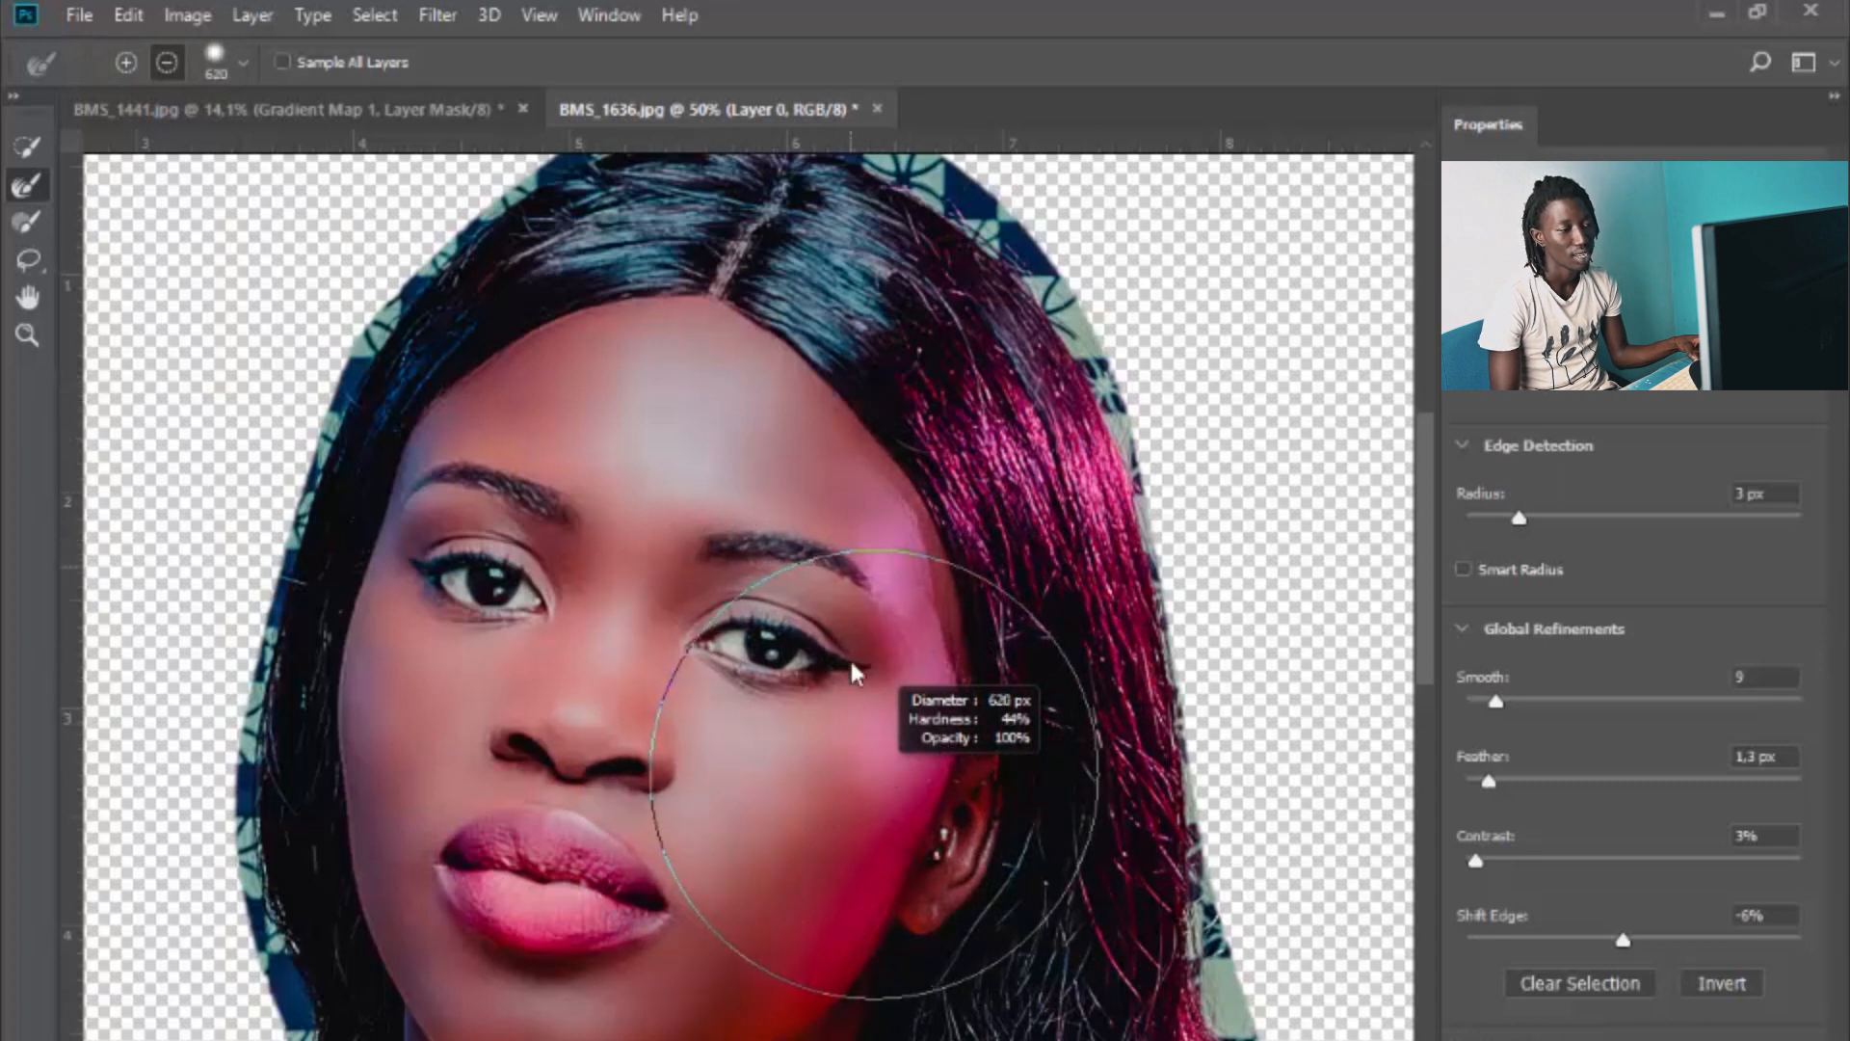
alt+drag(849, 663, 835, 983)
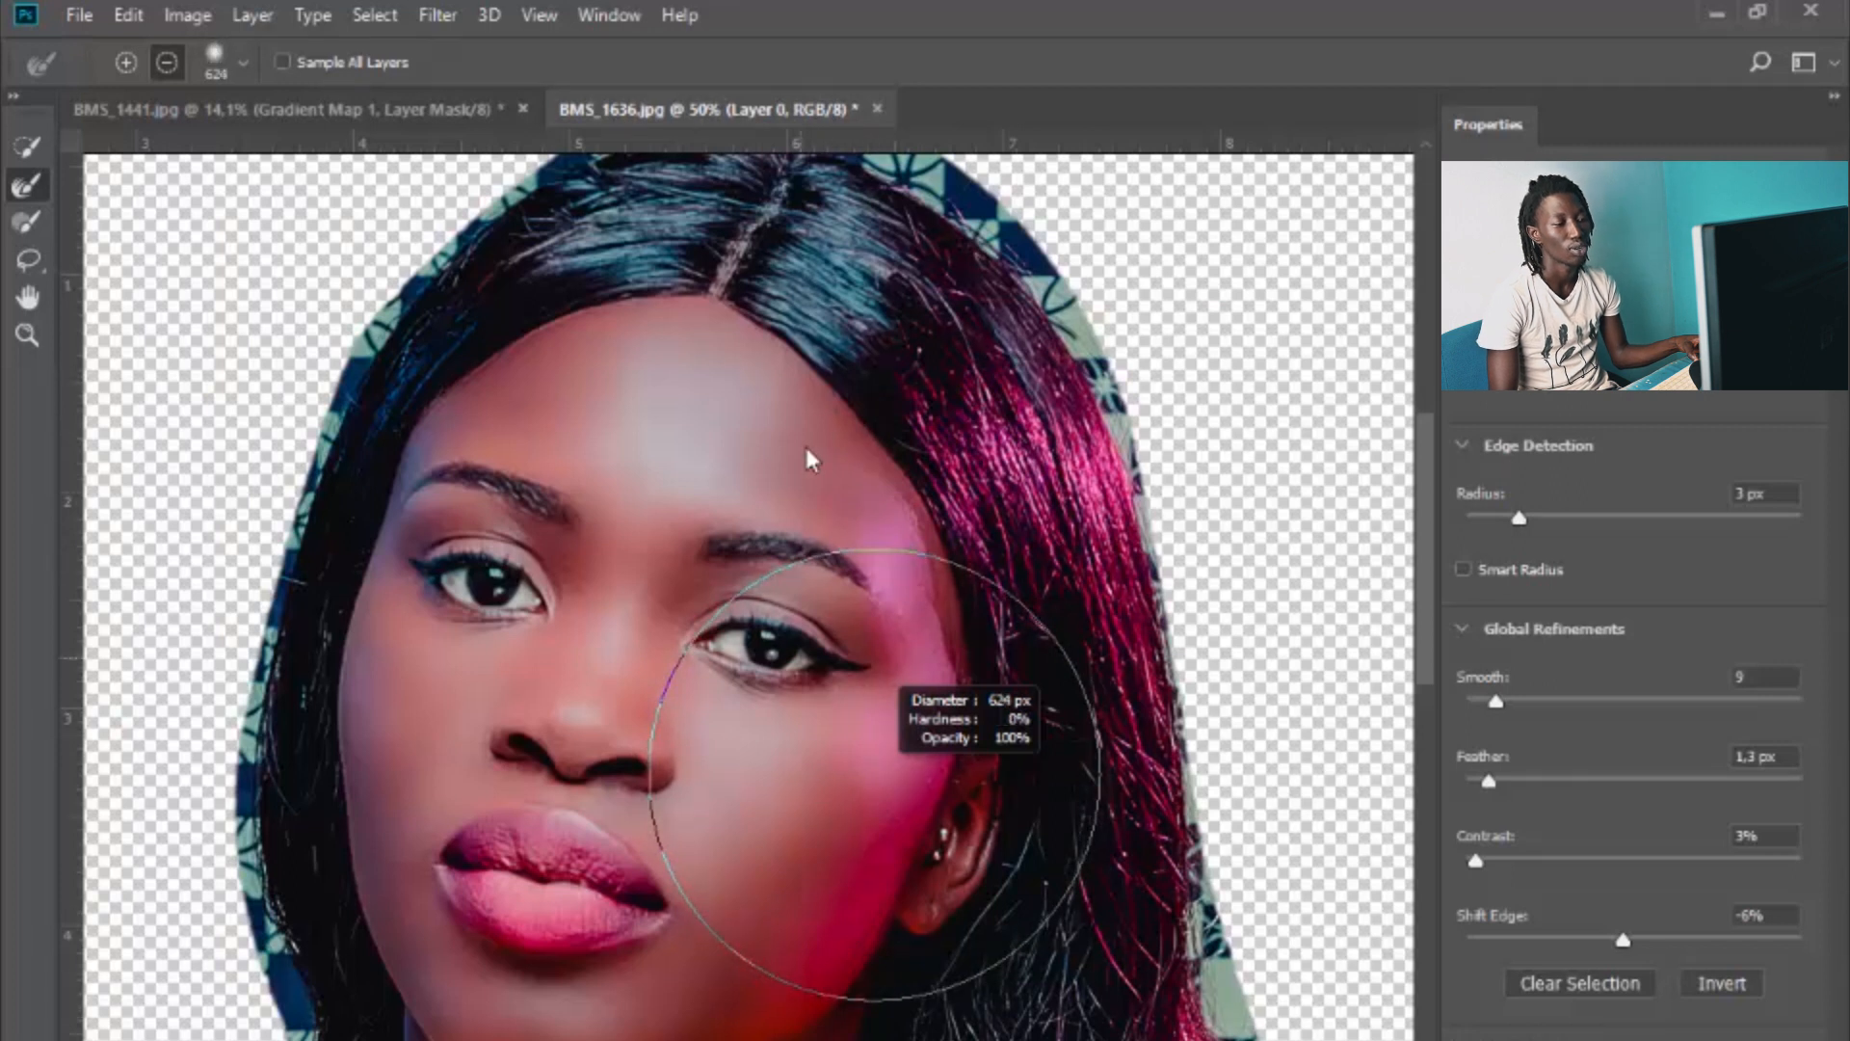
alt+drag(819, 304, 819, 304)
mouse_move(853, 613)
alt+mouse_down()
mouse_move(746, 622)
mouse_move(935, 618)
mouse_move(933, 649)
mouse_move(636, 680)
mouse_move(817, 624)
alt+mouse_up()
Step: Set the Refine Edge Brush to 158 px and brush the hair outline to remove the leftover patterned background
click(242, 63)
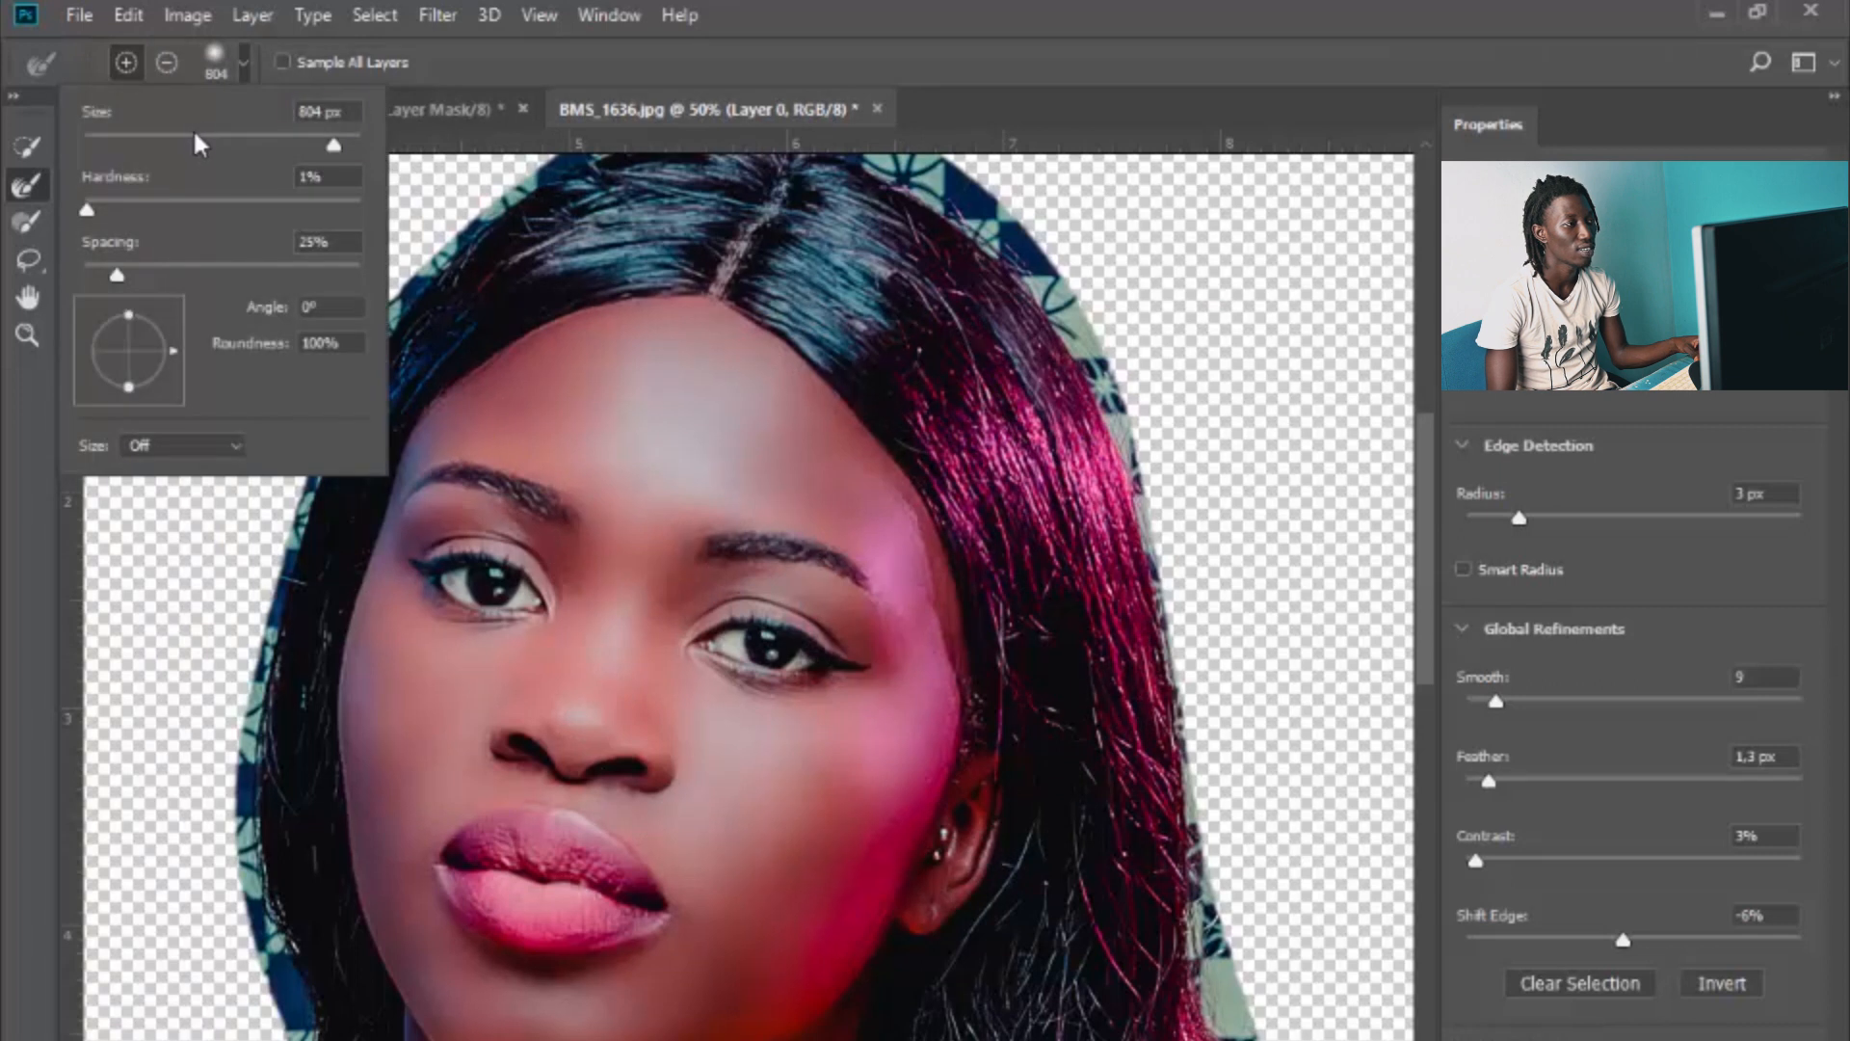
click(1023, 116)
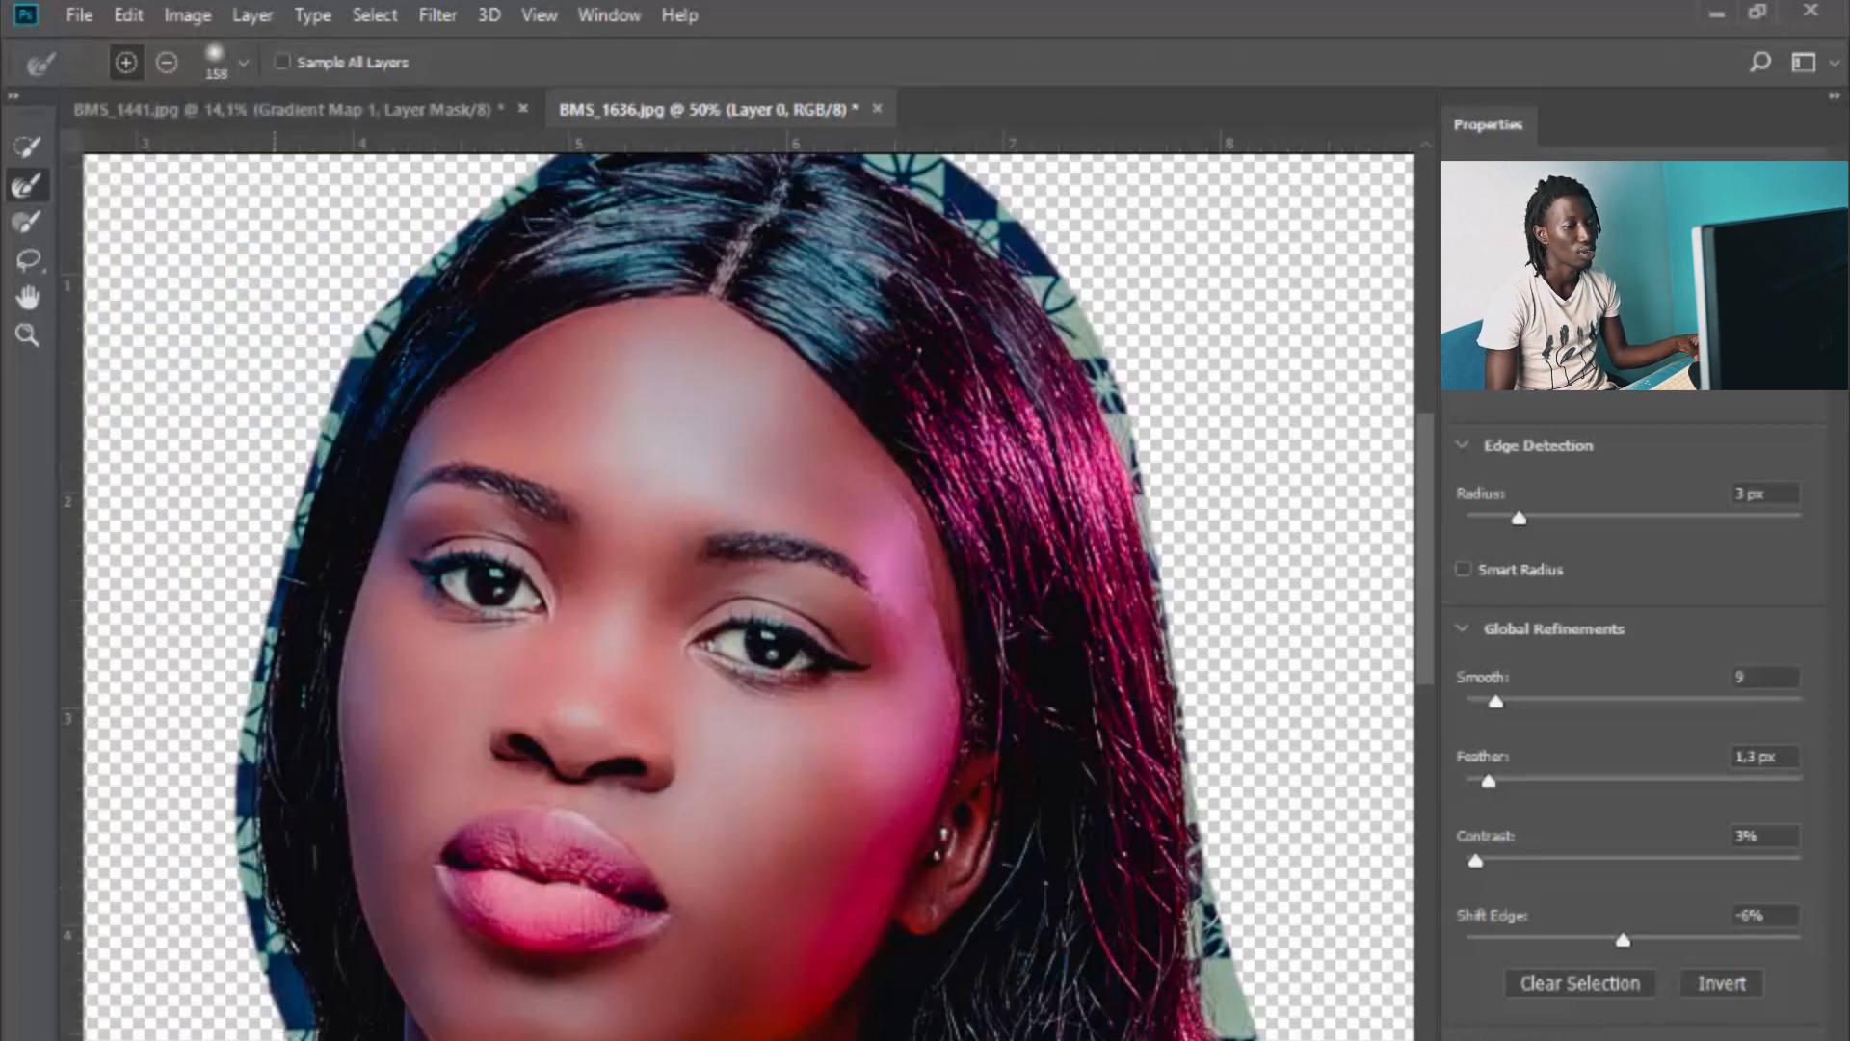
scroll(405, 1036, down, 3)
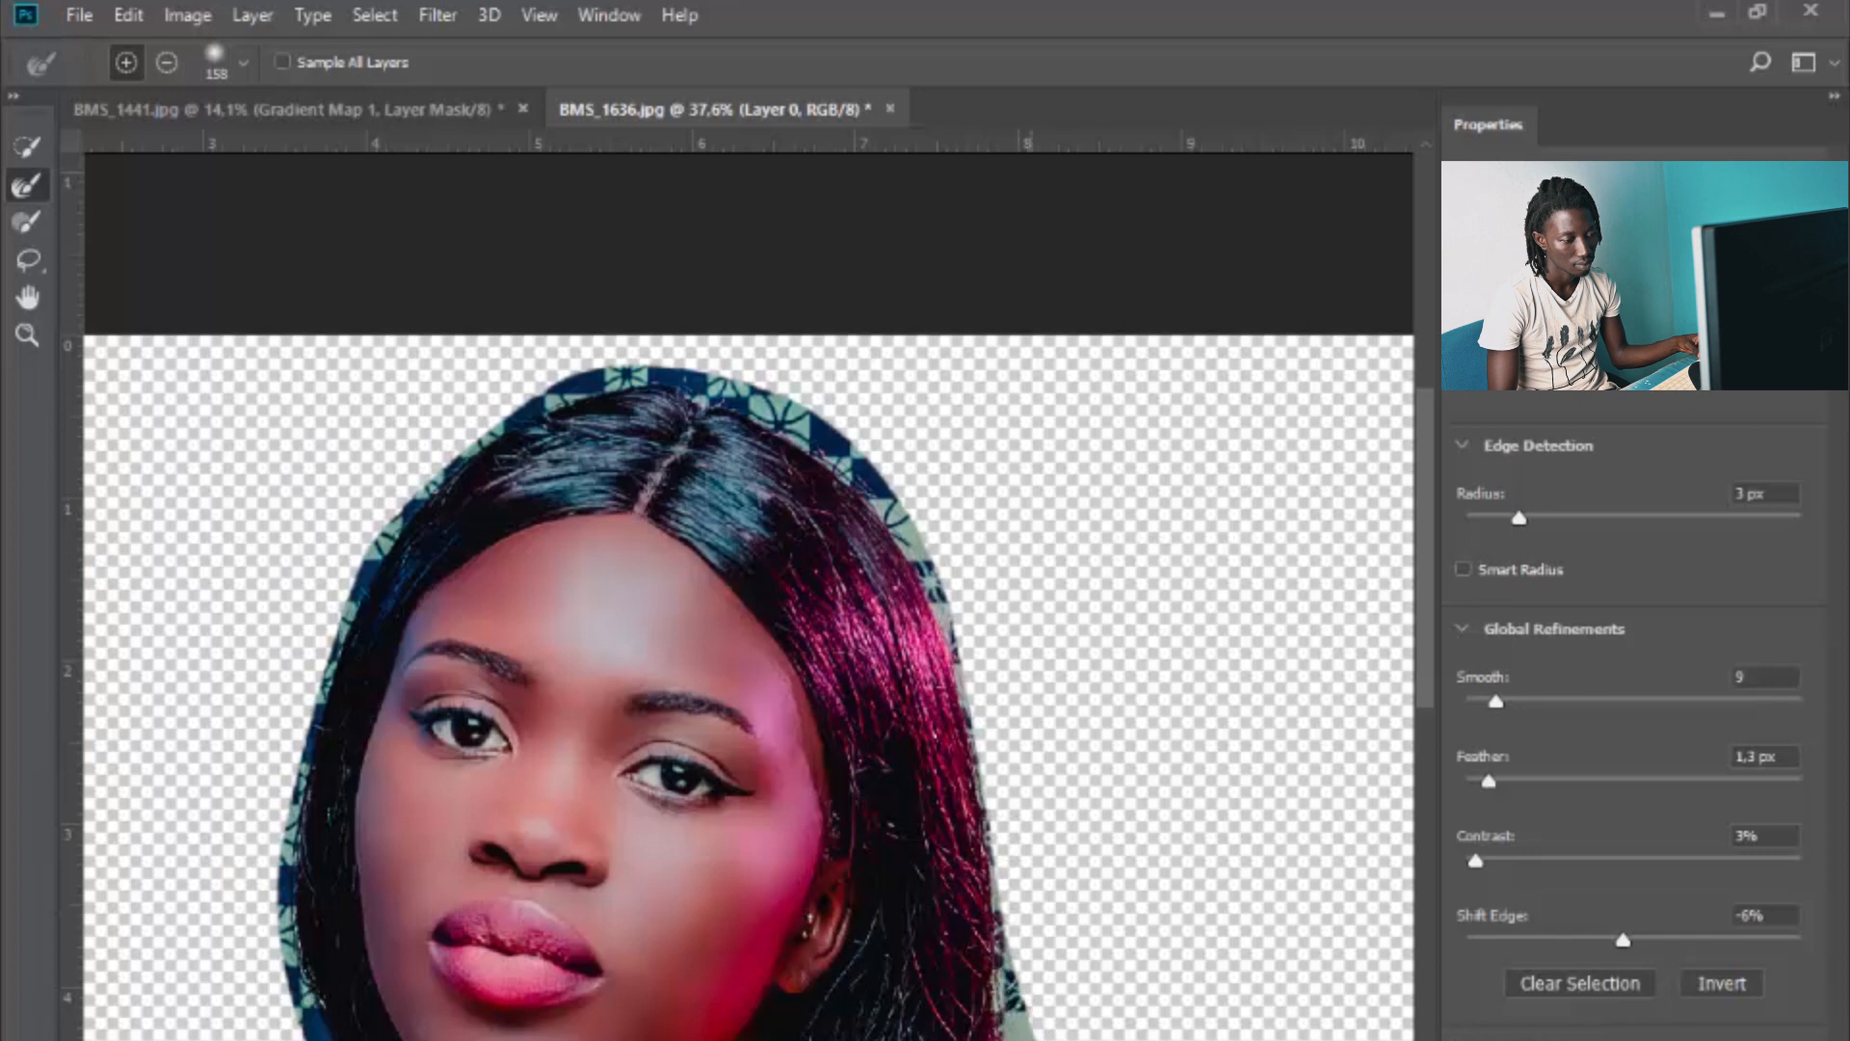
mouse_move(1009, 594)
mouse_down()
mouse_move(942, 574)
mouse_move(925, 540)
mouse_up()
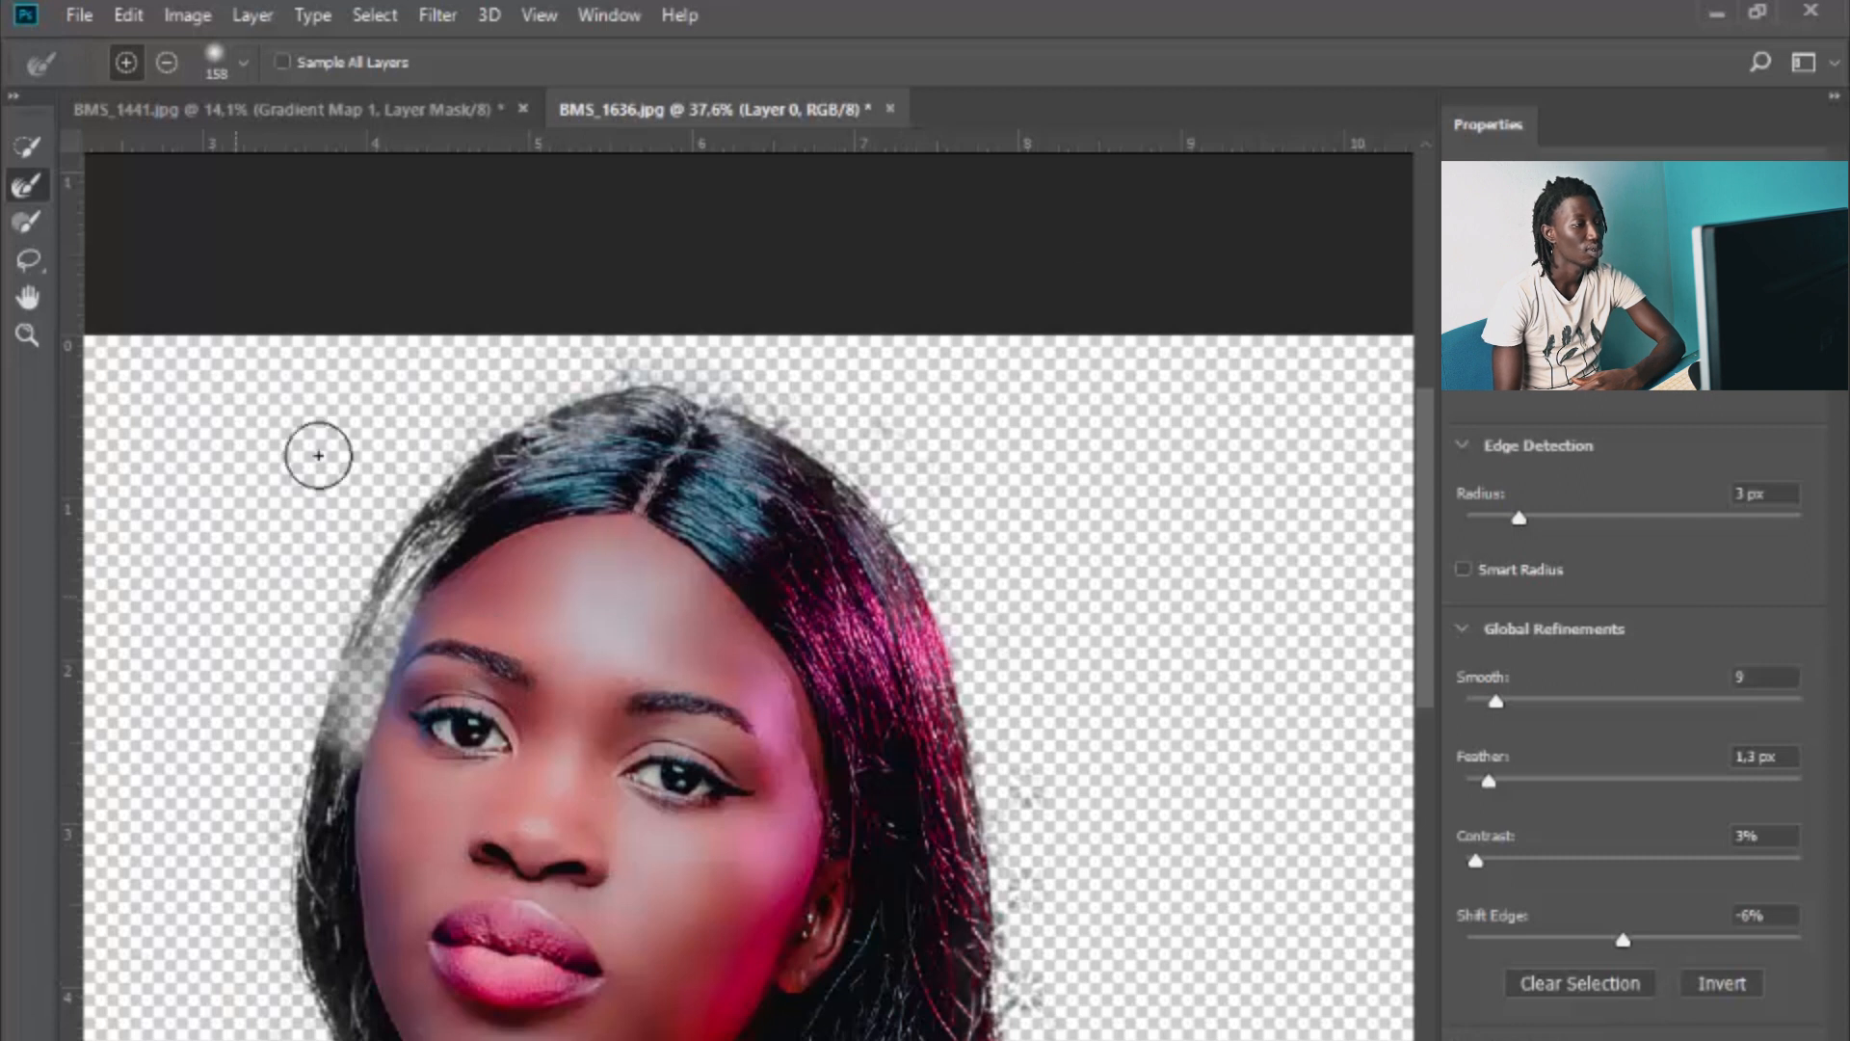
click(46, 149)
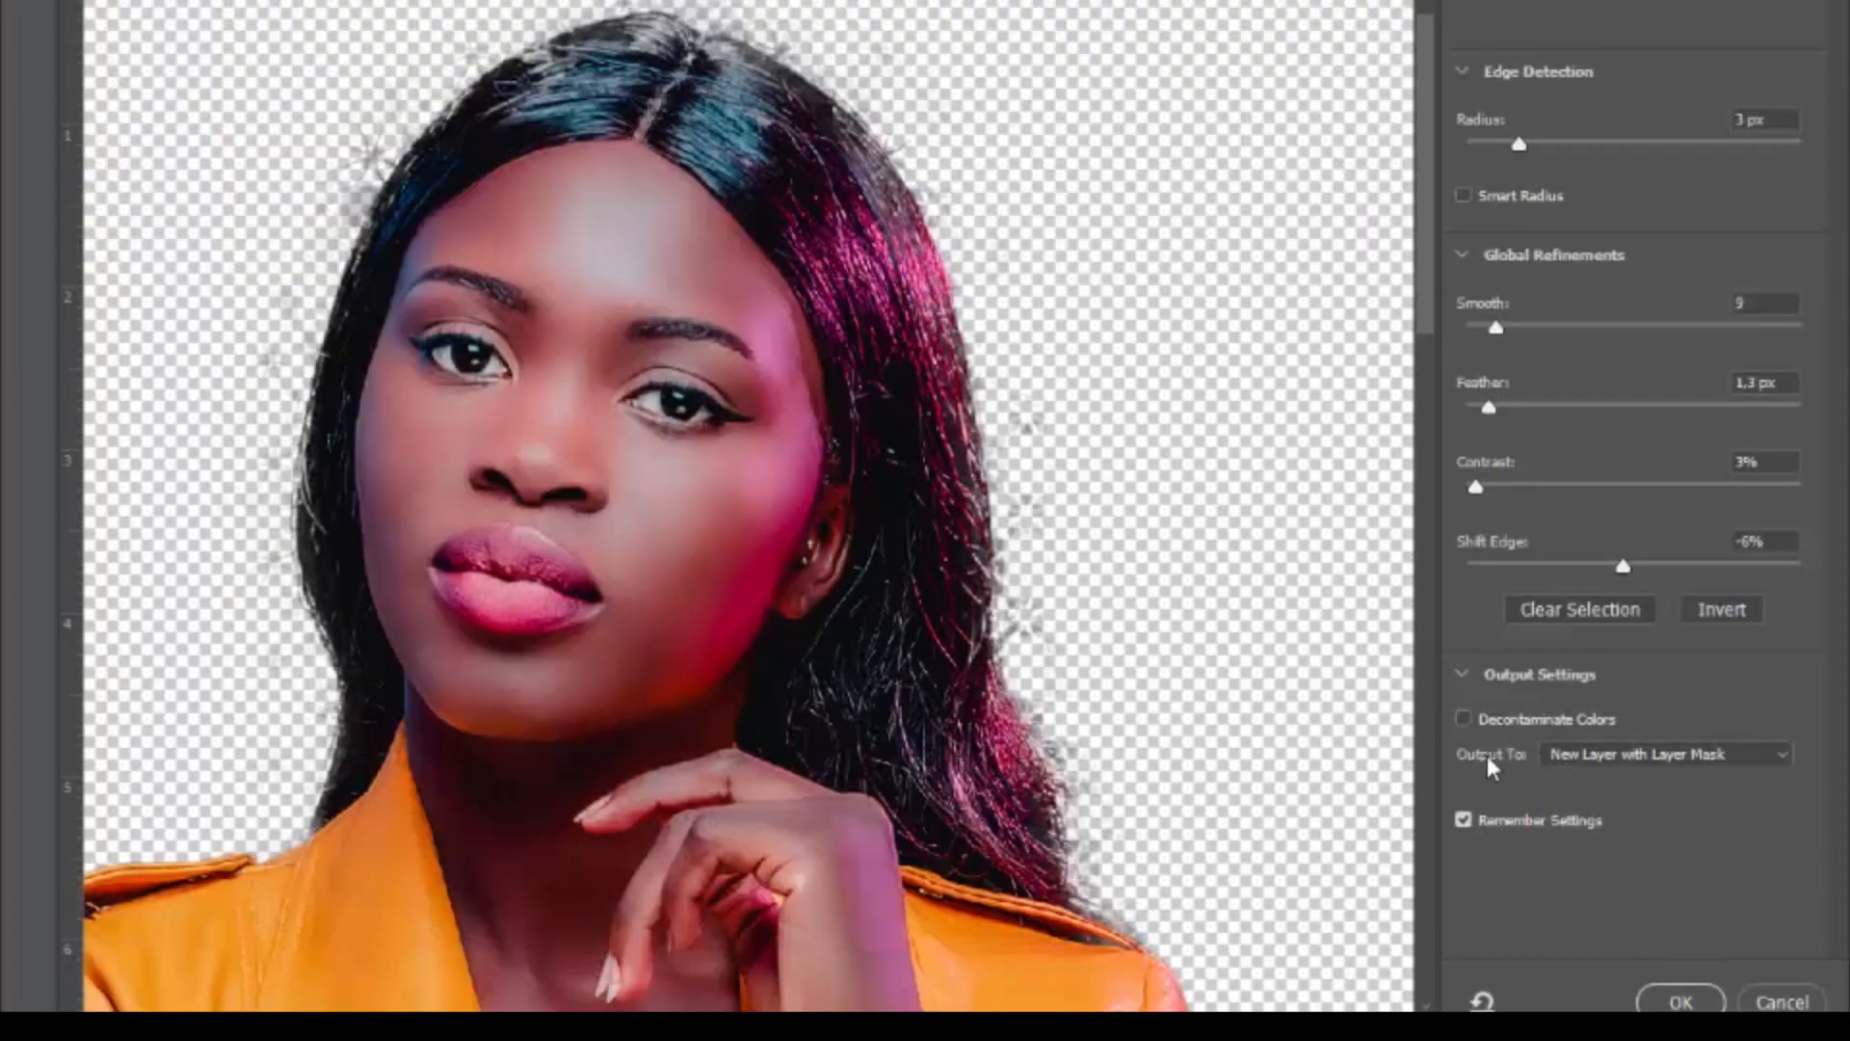
Step: Output the refined selection as a New Layer with Layer Mask and apply Select and Mask
click(1608, 755)
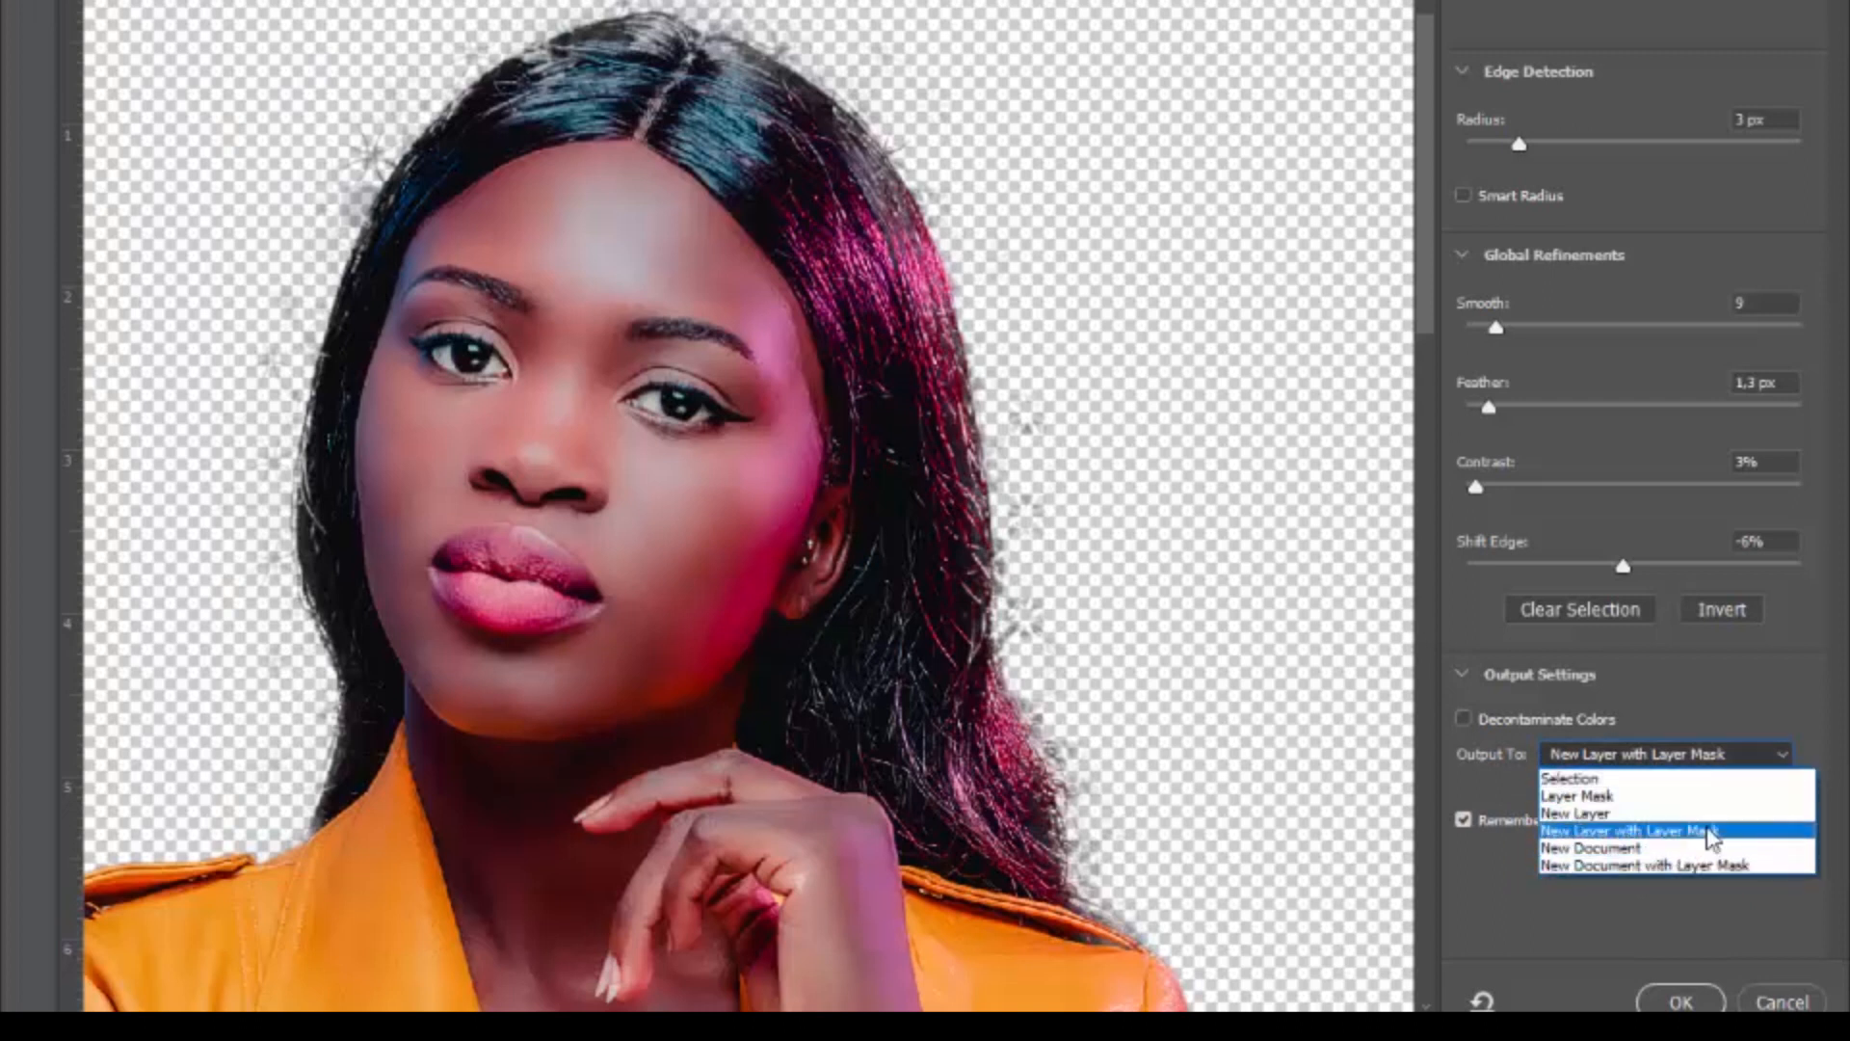
click(1661, 829)
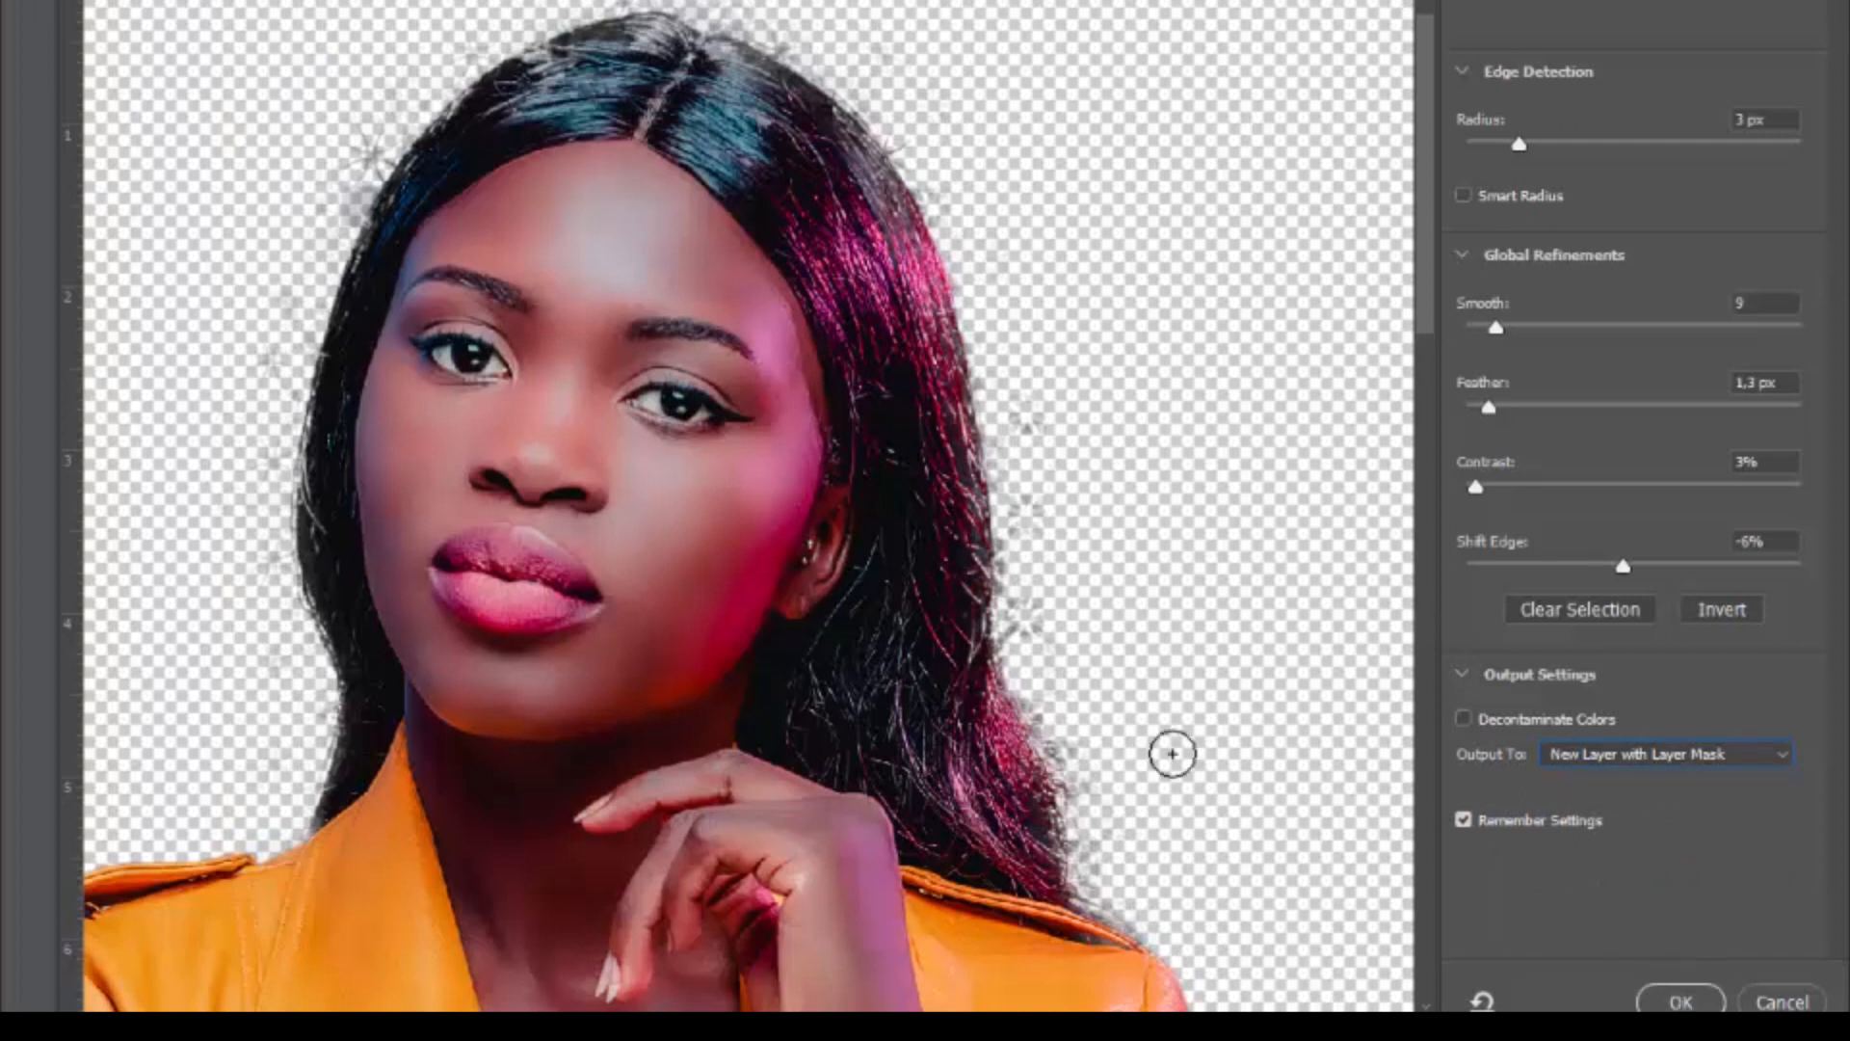
click(1681, 1001)
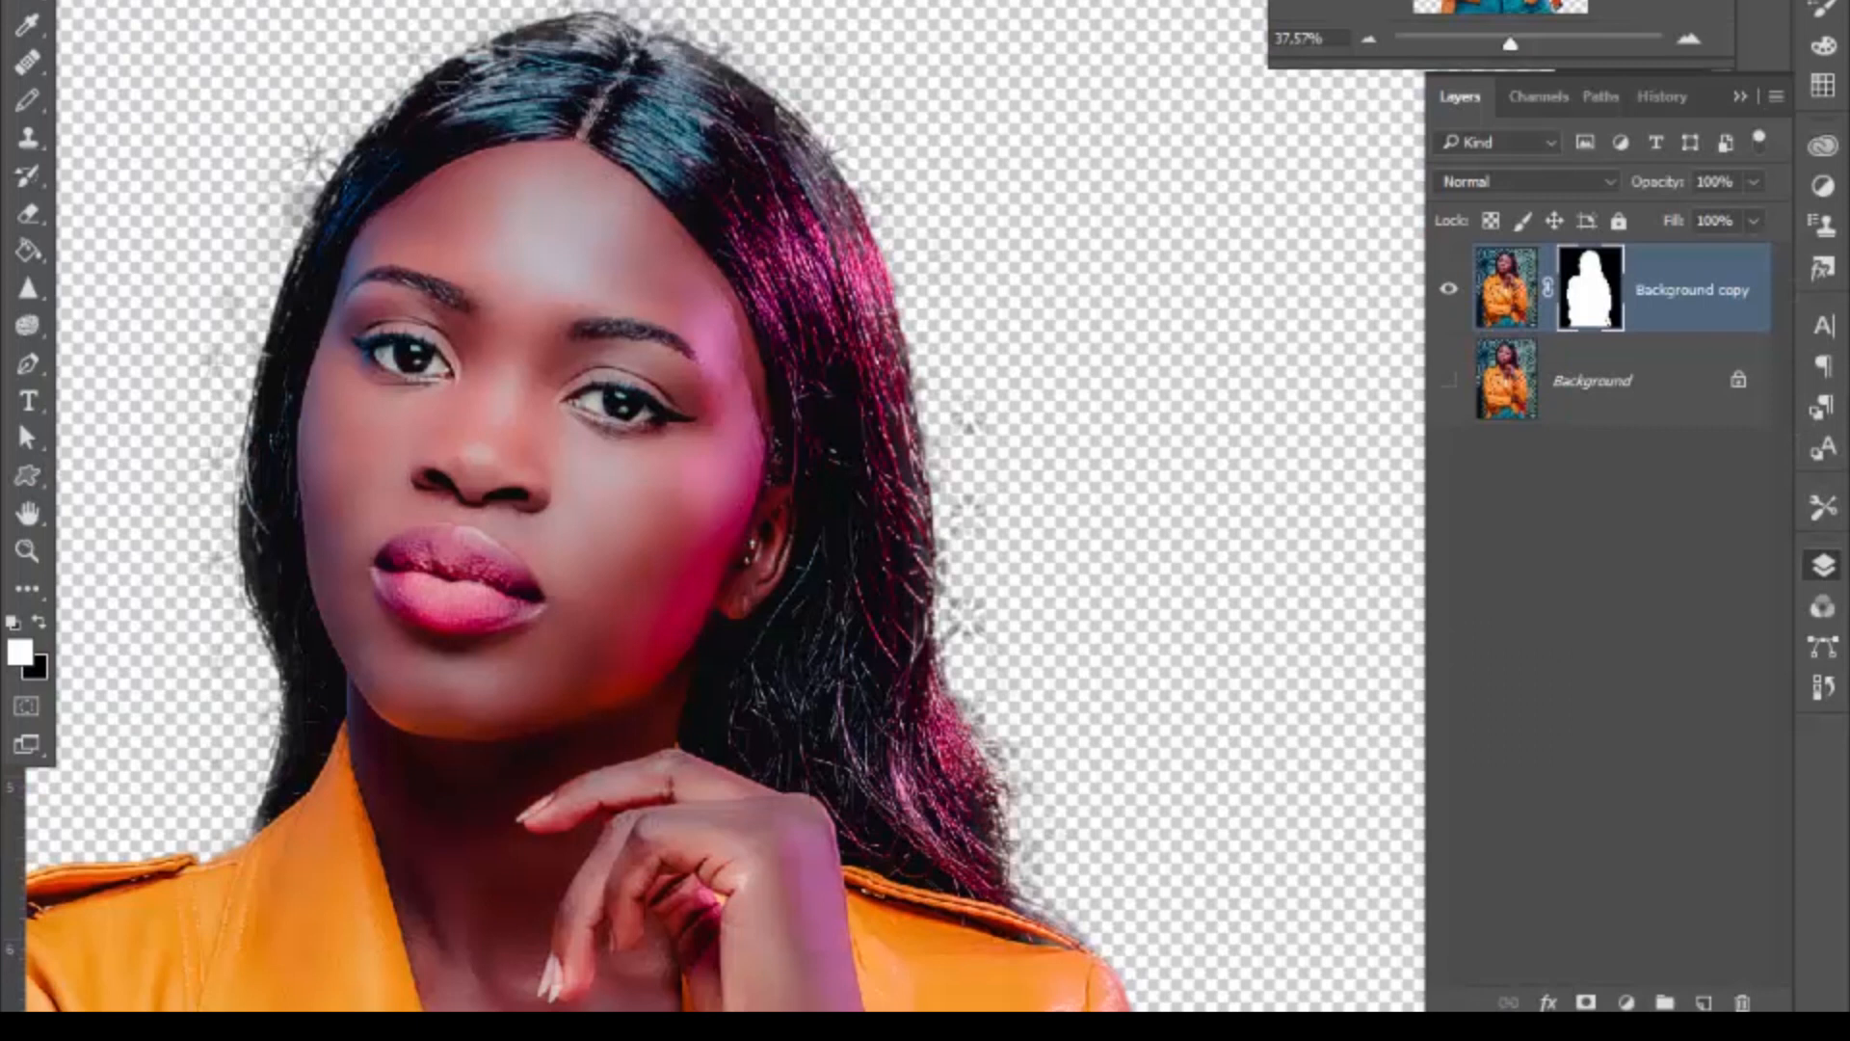
Step: With the Brush tool, paint black over parts of the face on the cutout's layer mask and restore them with white
scroll(1043, 226, down, 4)
scroll(756, 45, up, 3)
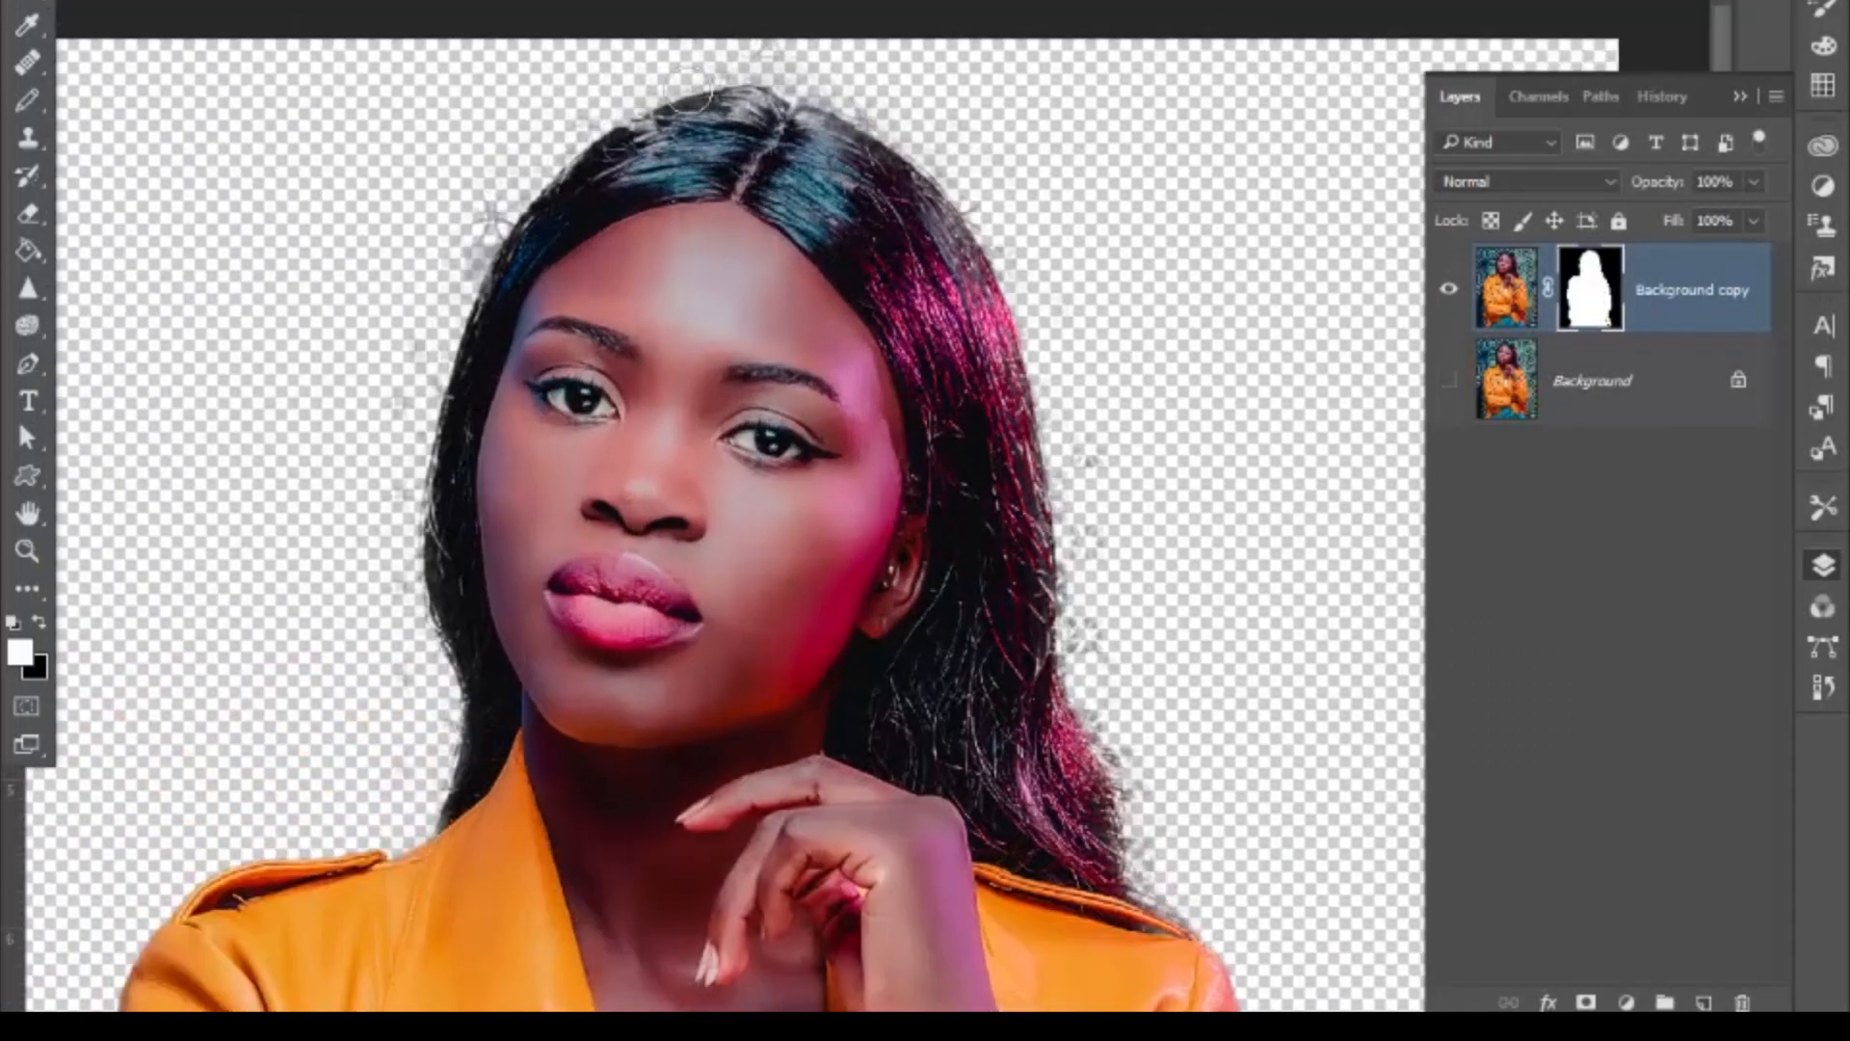
click(29, 175)
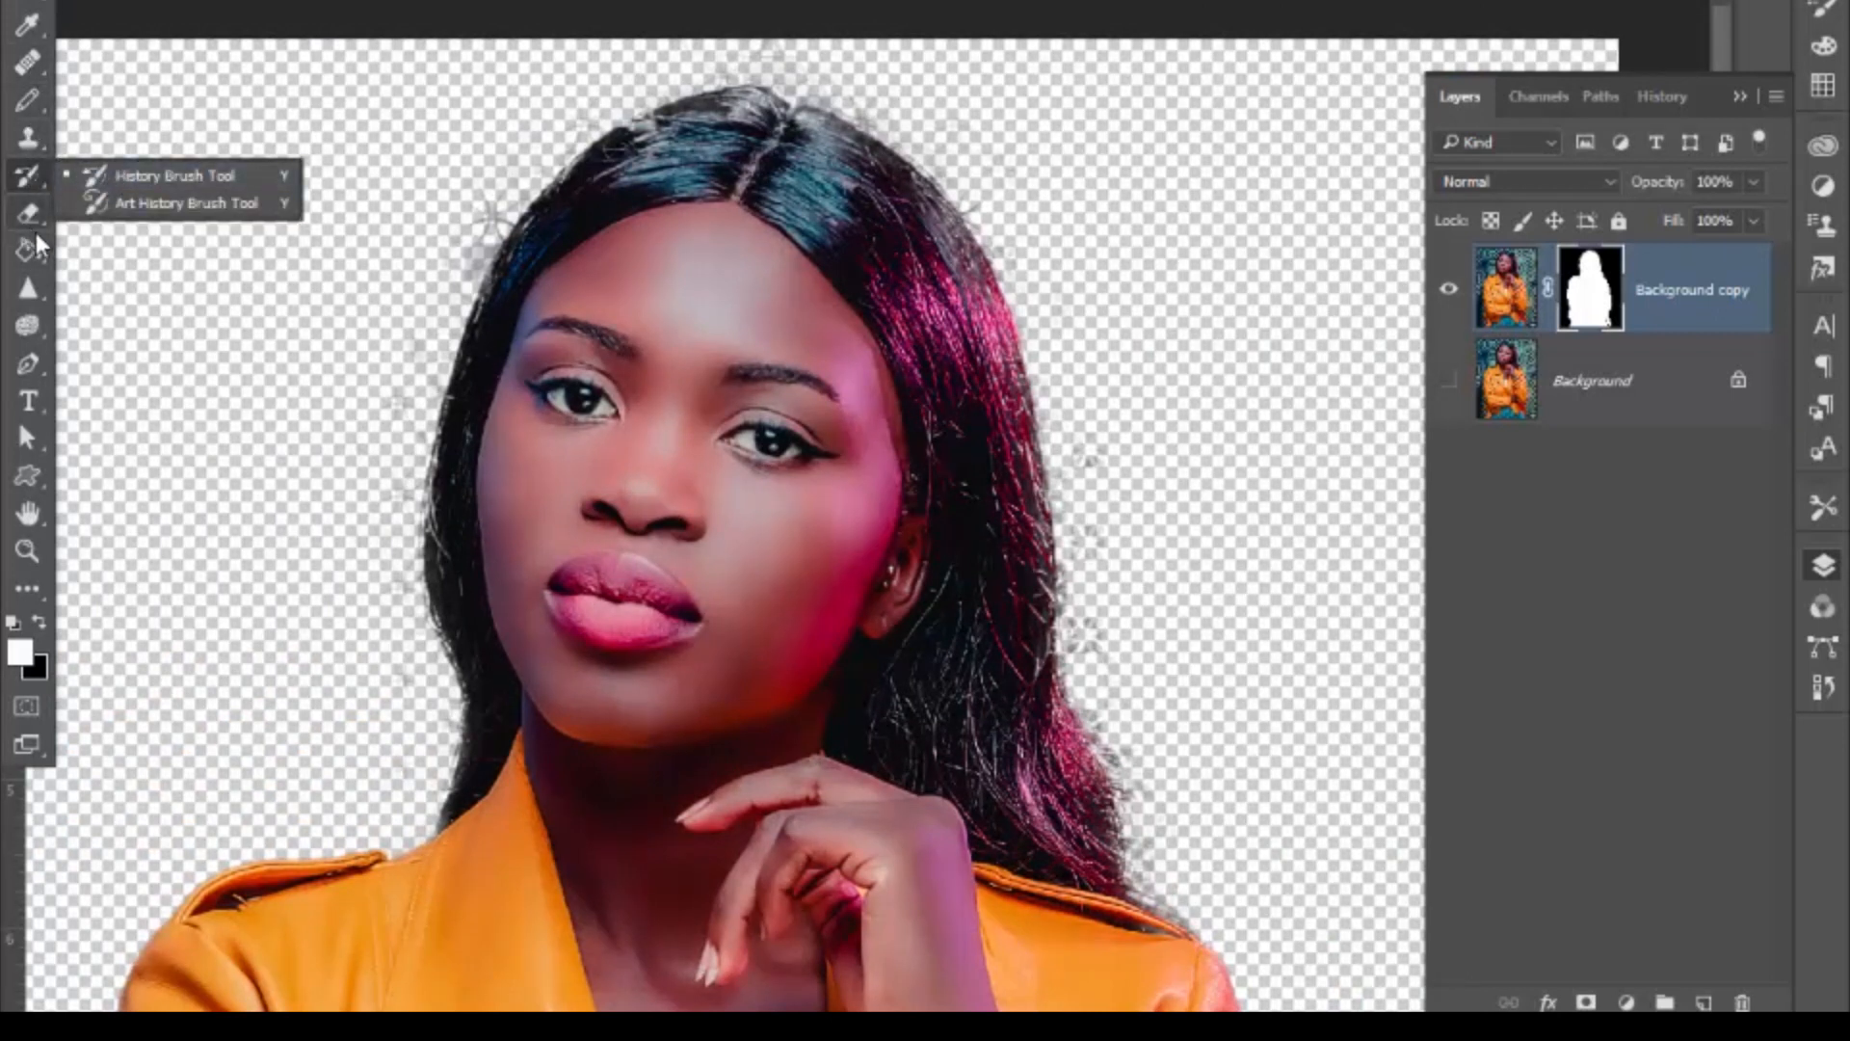
click(27, 101)
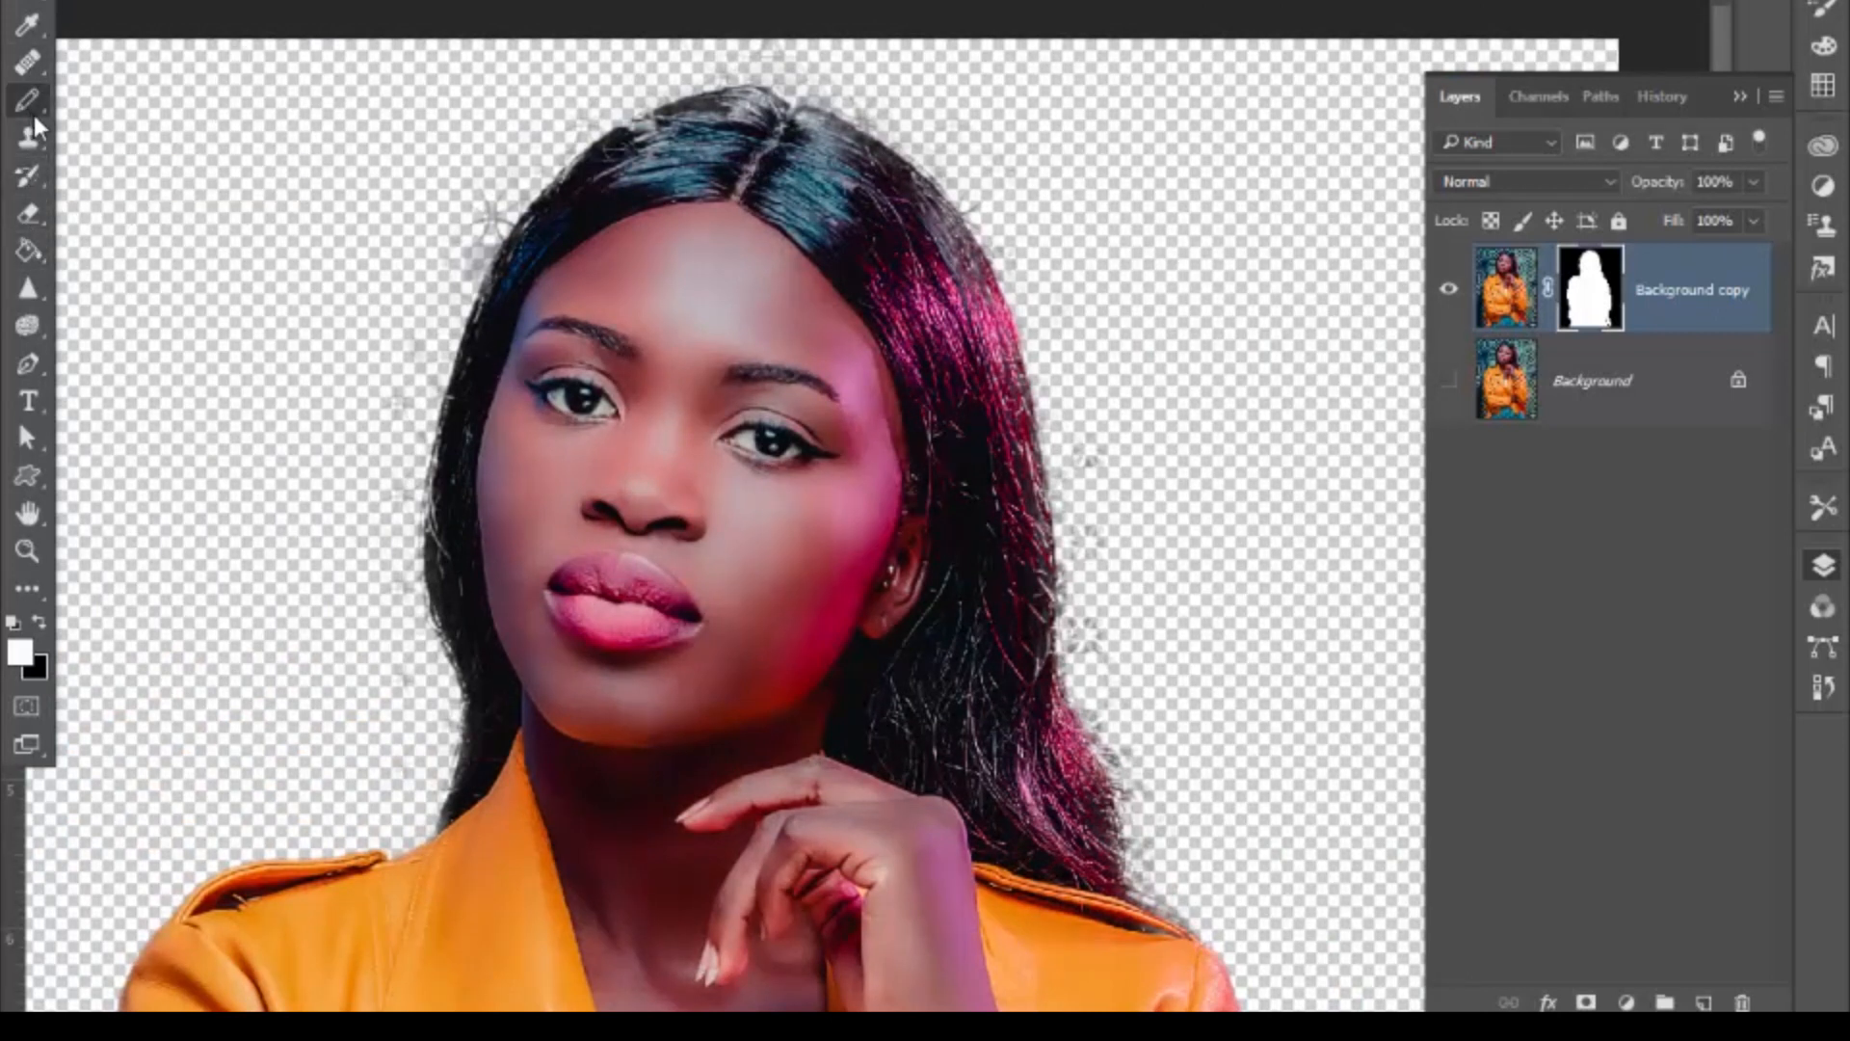
right_click(27, 101)
click(144, 87)
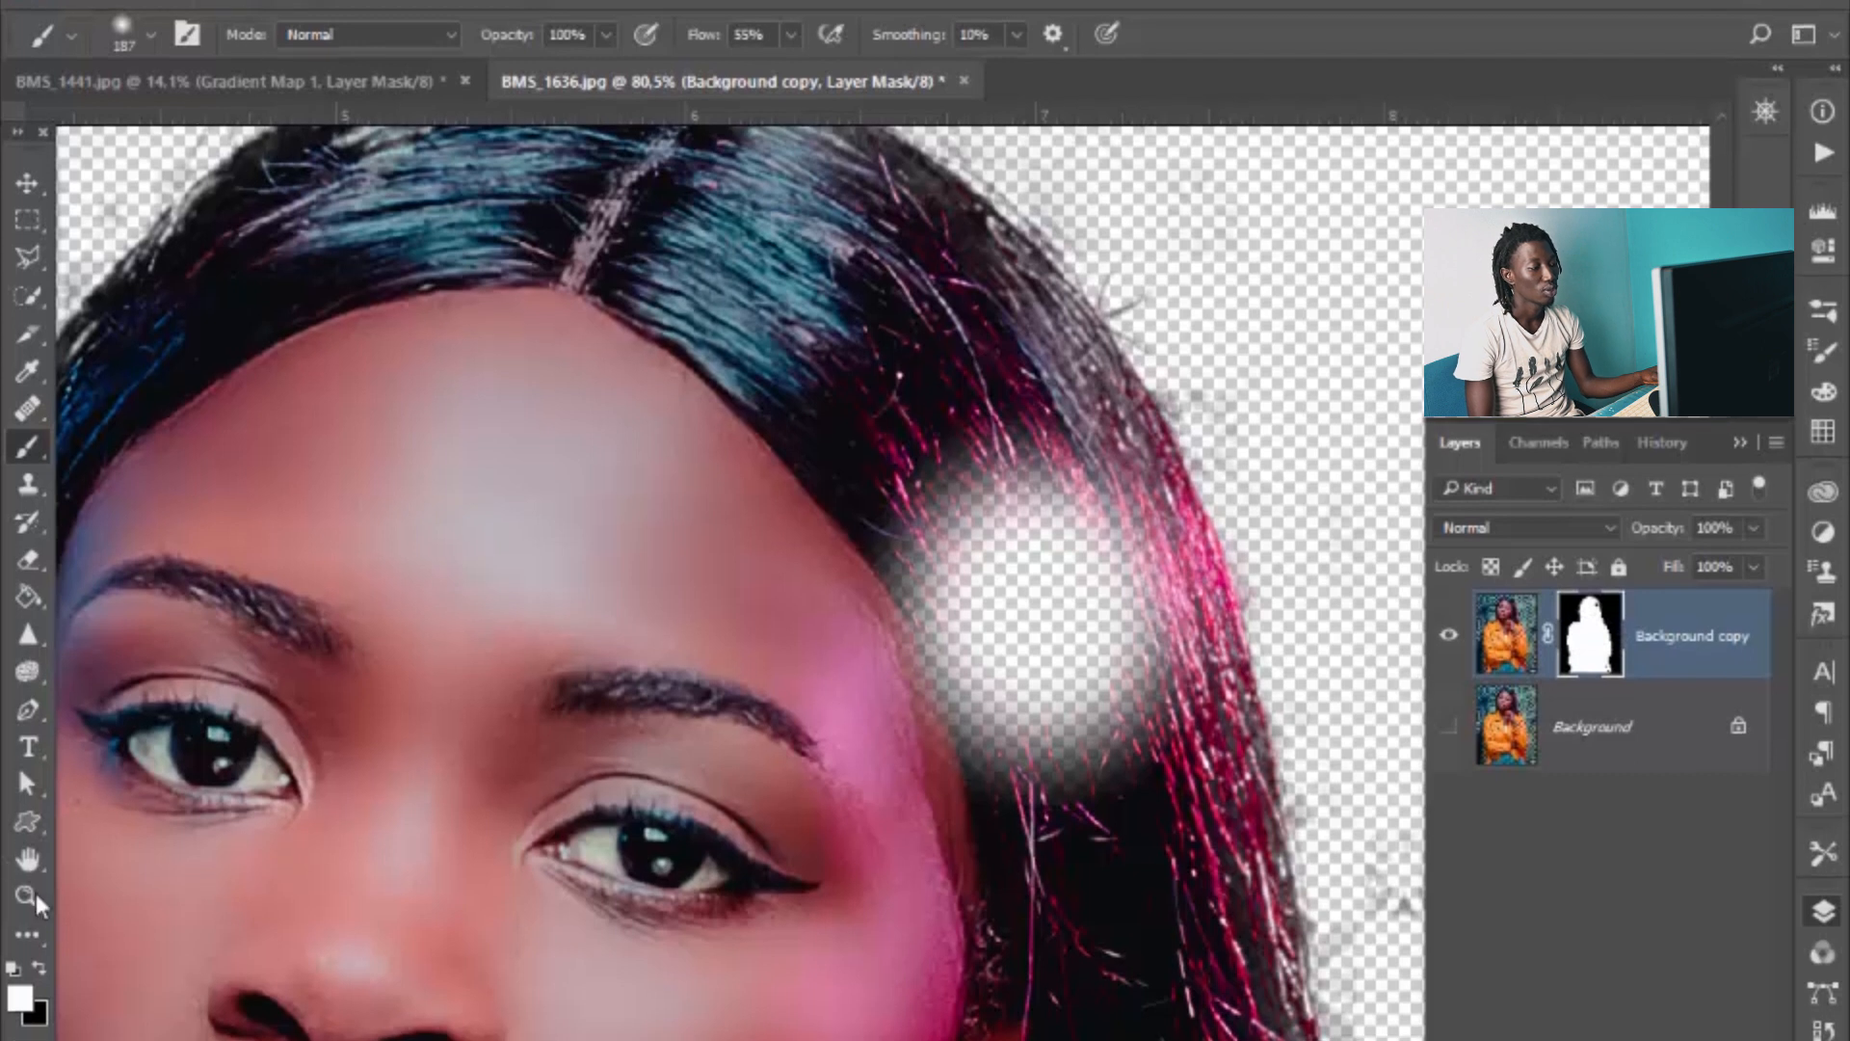
click(39, 967)
mouse_move(537, 806)
mouse_down()
mouse_move(700, 799)
mouse_move(781, 741)
mouse_move(778, 701)
mouse_up()
mouse_move(819, 789)
mouse_down()
mouse_move(797, 652)
mouse_move(680, 665)
mouse_up()
click(39, 966)
mouse_move(539, 868)
mouse_down()
mouse_move(578, 711)
mouse_move(942, 661)
mouse_move(1041, 501)
mouse_up()
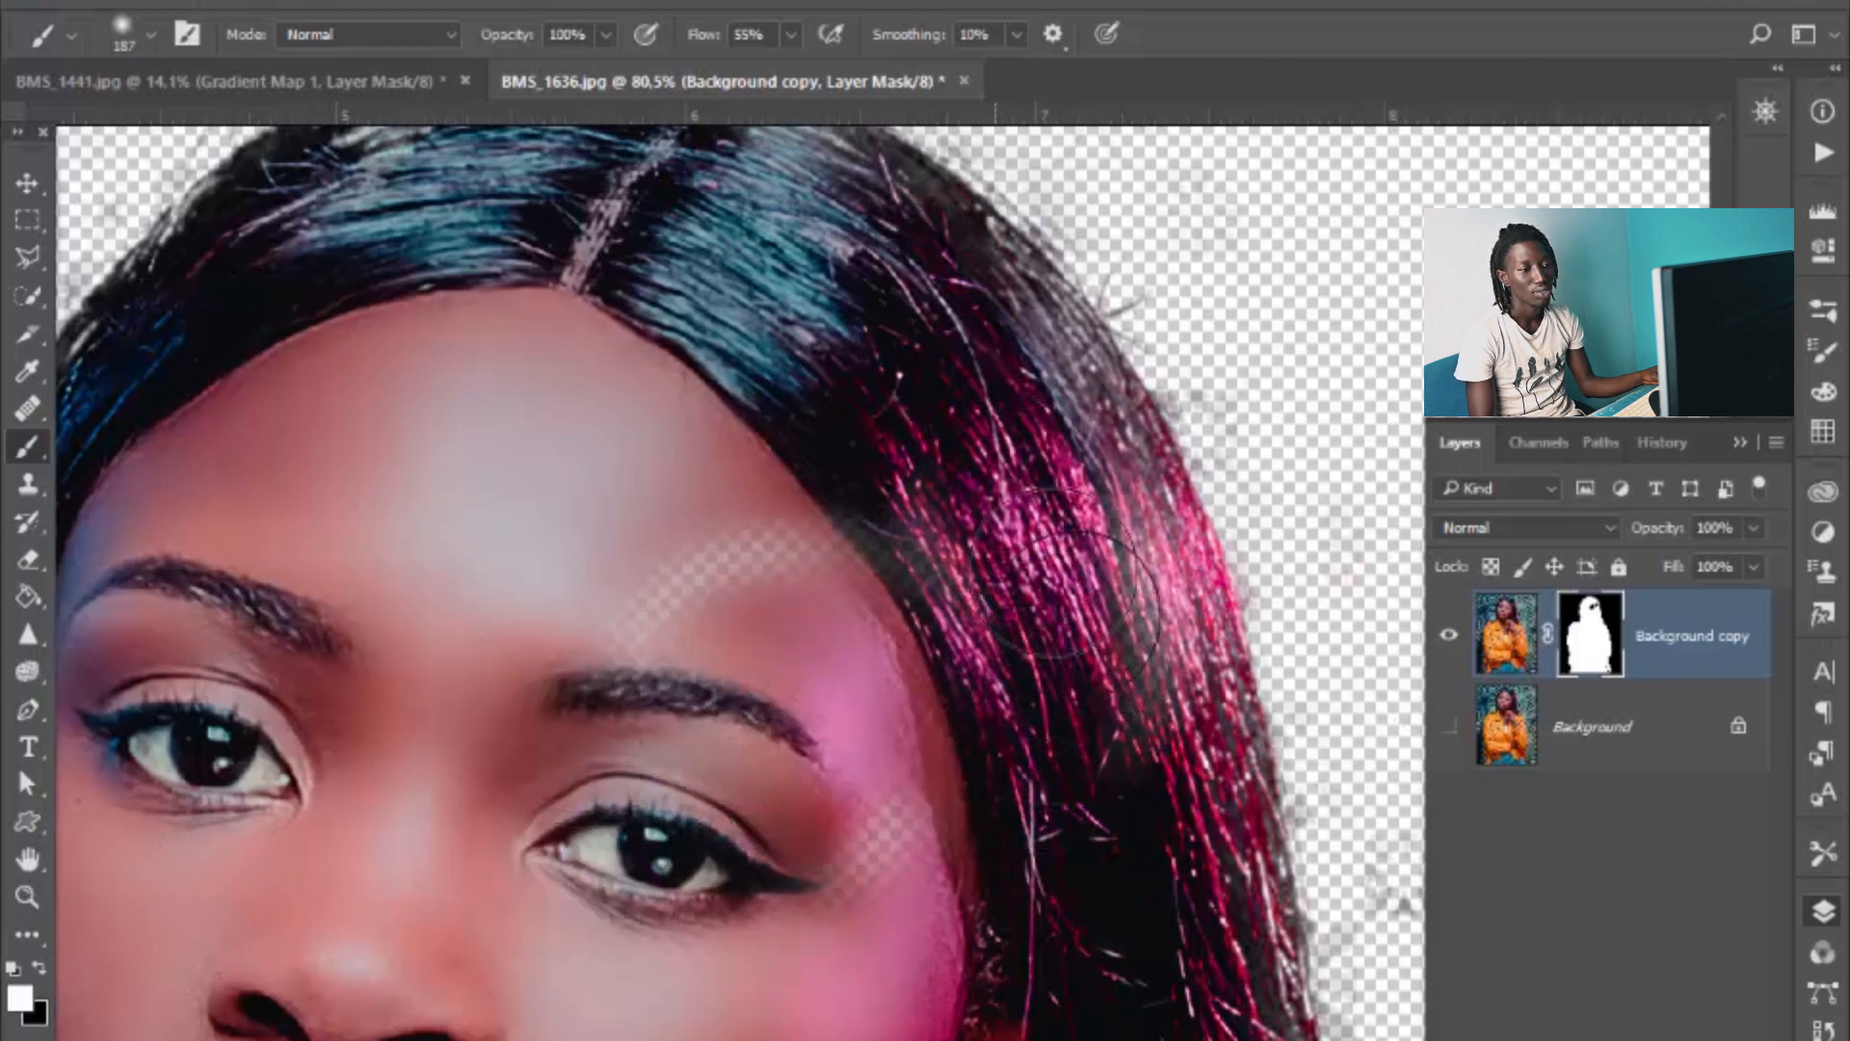
Step: Set the brush to 130 px and paint white on the mask along the crown and left outline of the hair
right_click(1018, 470)
click(1277, 536)
key(Return)
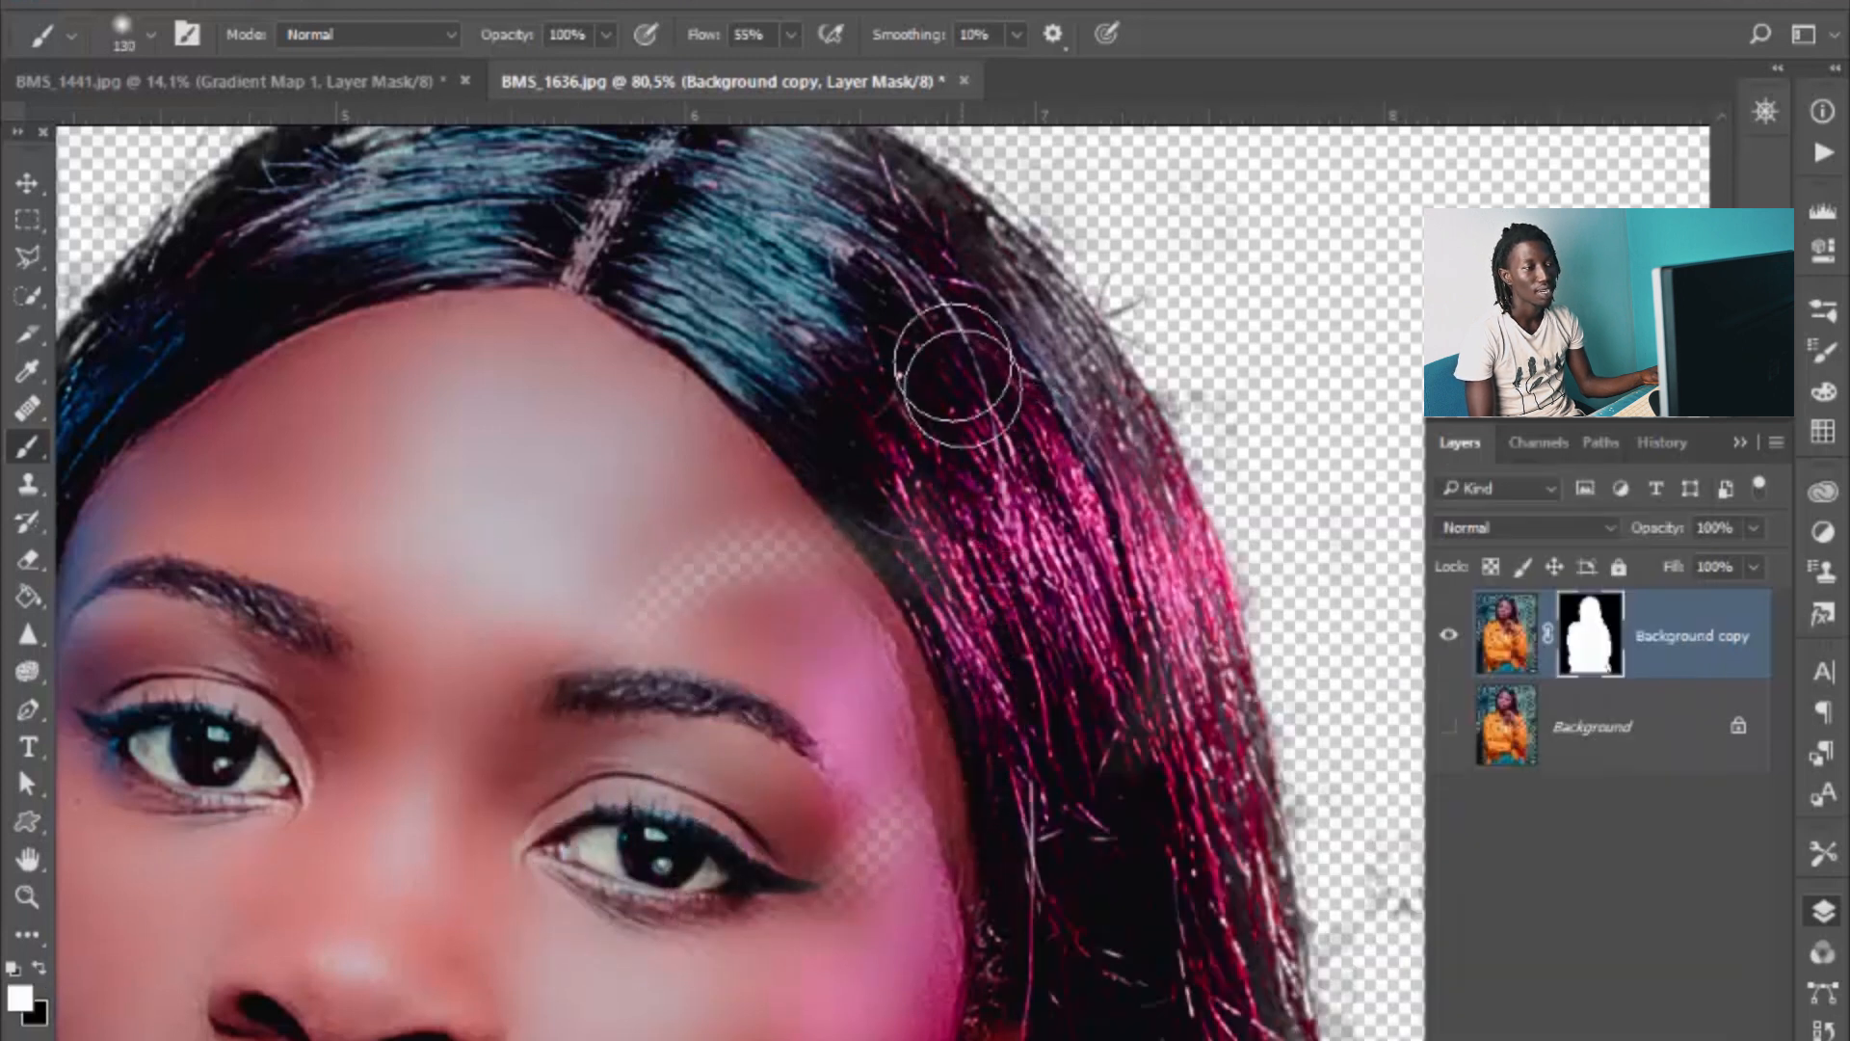
scroll(998, 675, down, 2)
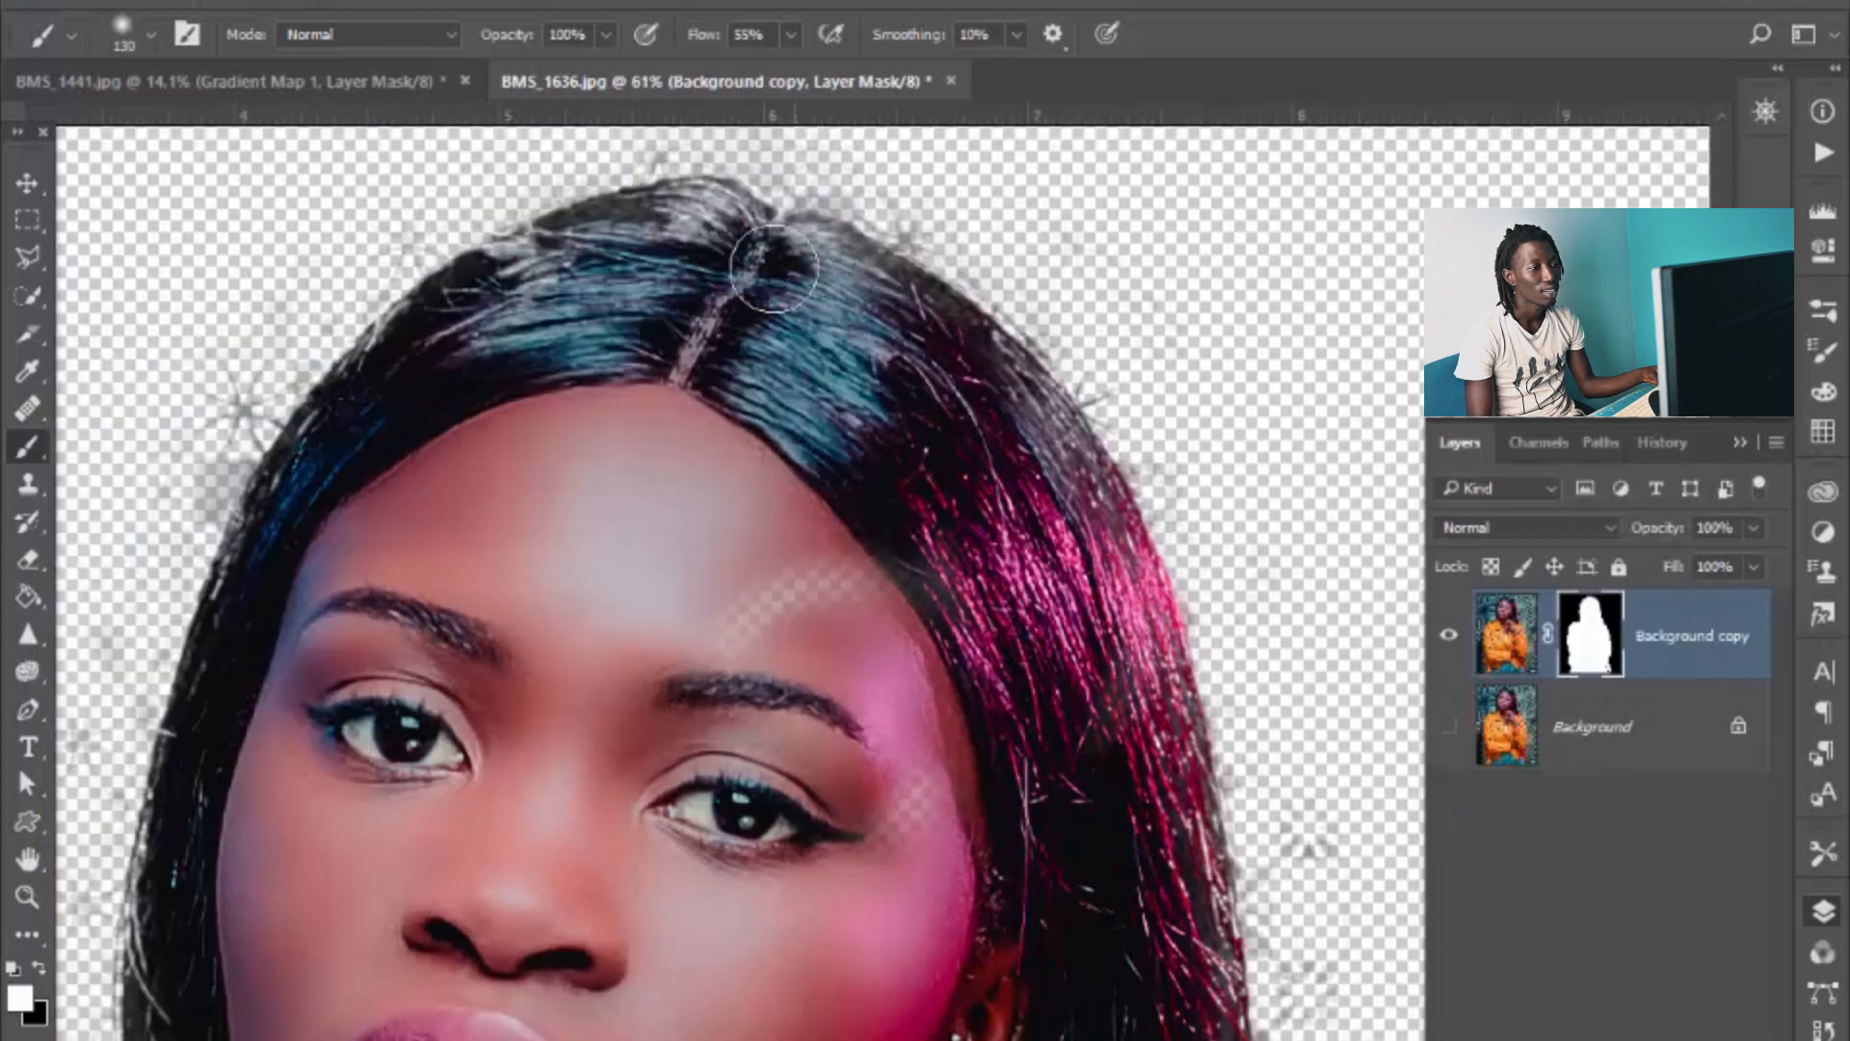
mouse_move(682, 250)
mouse_down()
mouse_move(474, 321)
mouse_move(527, 279)
mouse_move(397, 392)
mouse_move(356, 484)
mouse_move(319, 528)
mouse_move(301, 519)
mouse_move(186, 908)
mouse_up()
scroll(91, 1036, up, 3)
scroll(91, 1036, down, 3)
mouse_move(284, 779)
mouse_down()
mouse_move(352, 851)
mouse_move(315, 846)
mouse_move(391, 1040)
mouse_up()
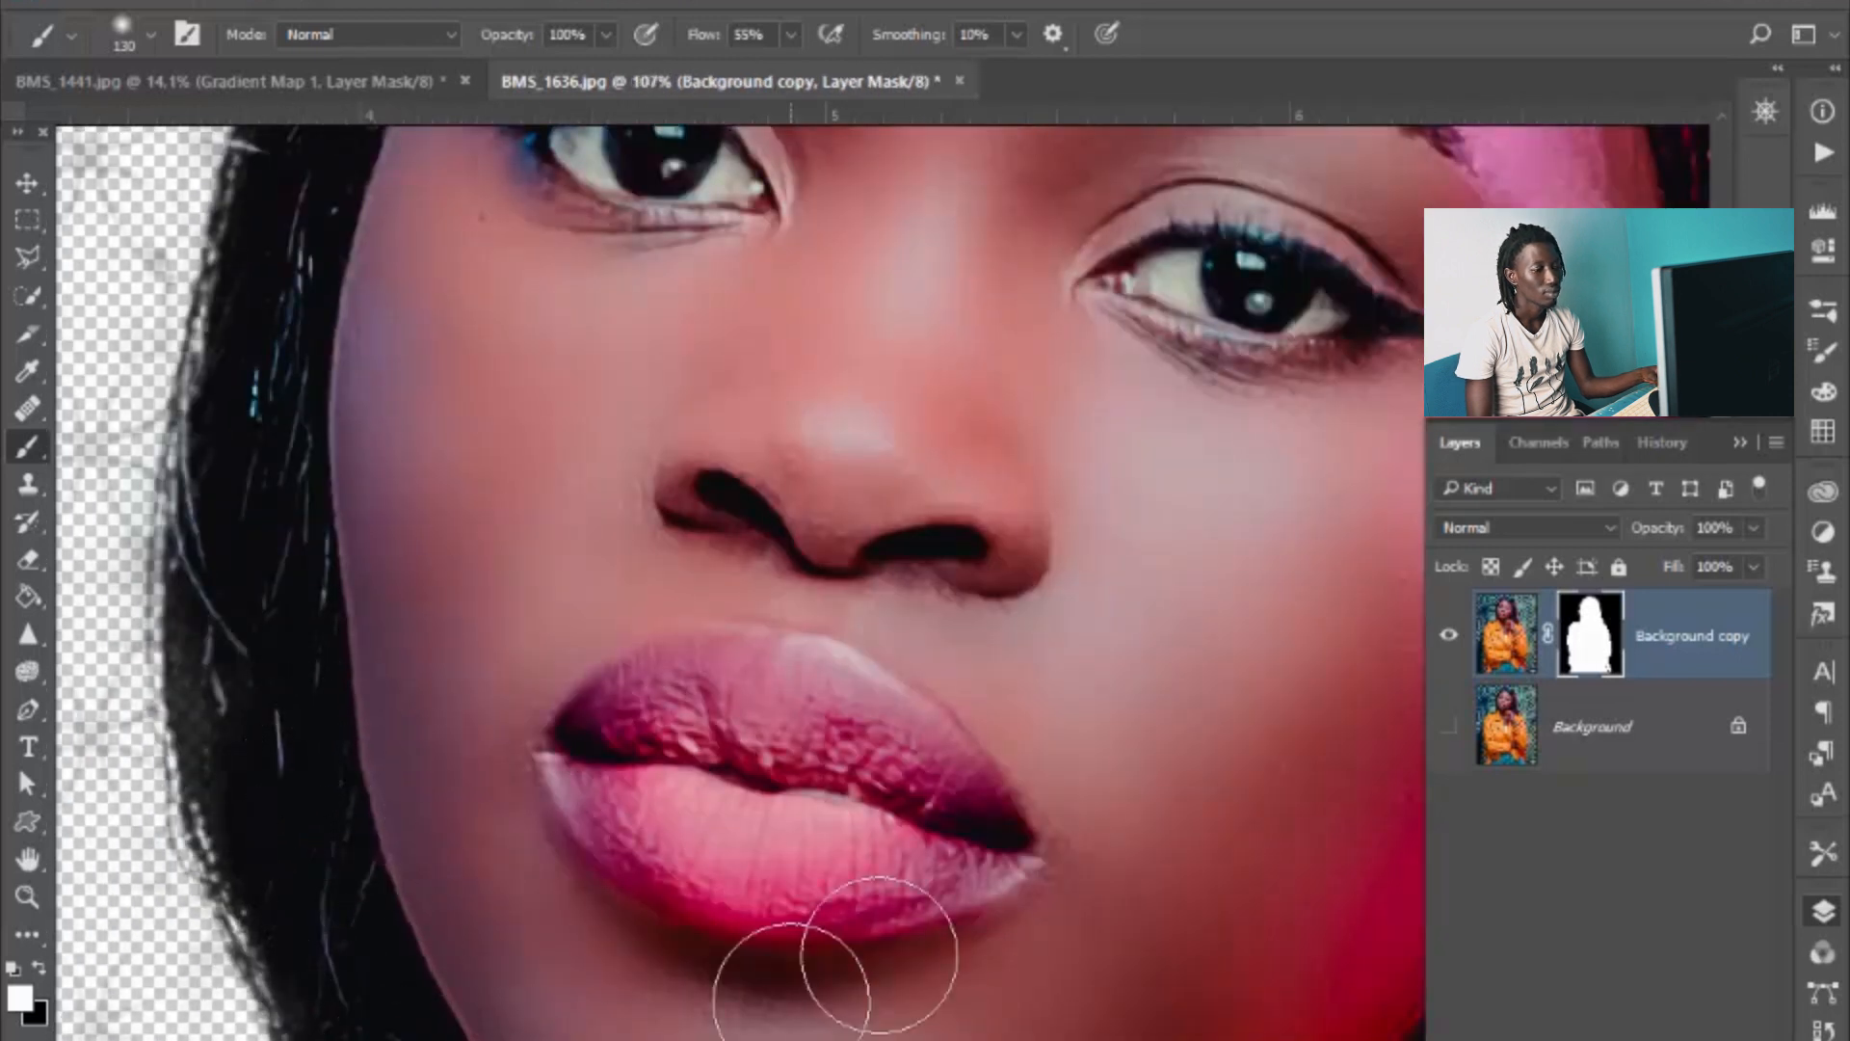
Step: Paint white on the mask up the right outline of the hair from the jacket's shoulder
scroll(809, 873, down, 5)
scroll(299, 822, down, 2)
scroll(820, 1012, up, 5)
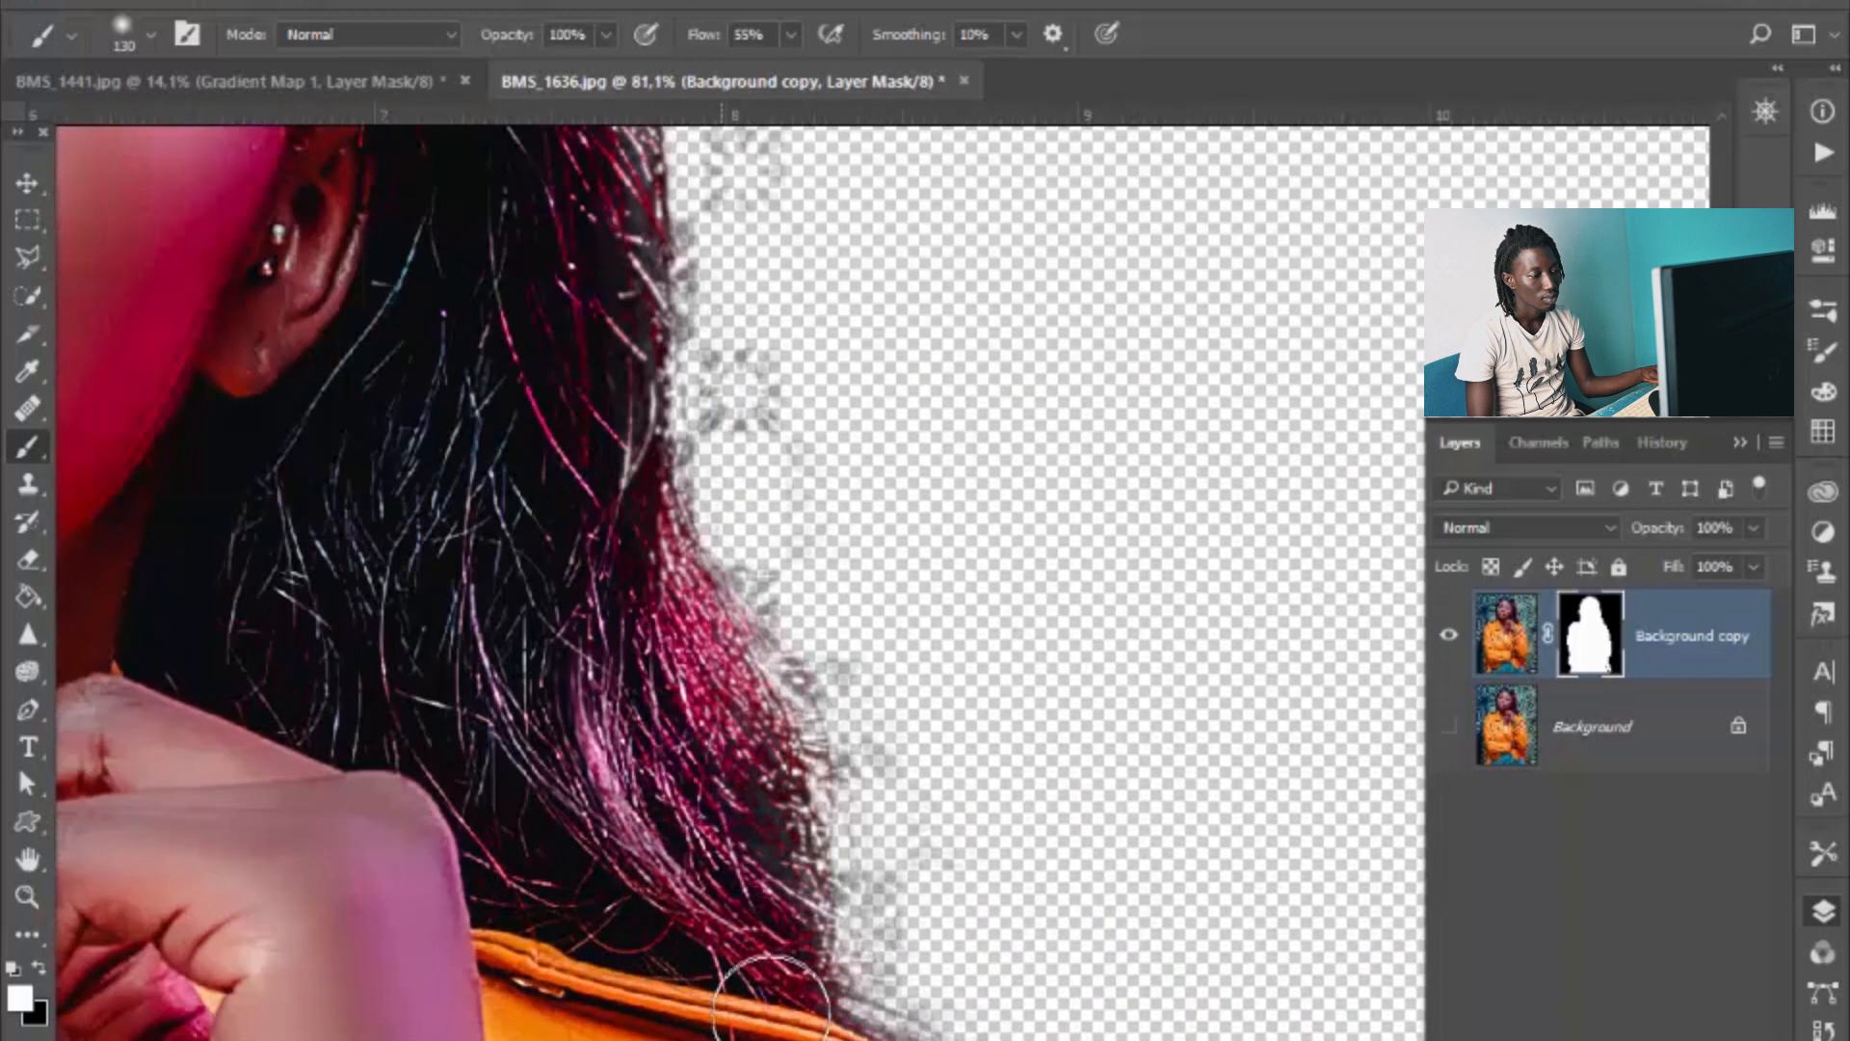
drag(819, 1039, 579, 330)
Step: Switch to black, reduce the brush to 83 px and mask out the specks beside the hair's lower right outline
key(x)
click(776, 371)
right_click(829, 412)
drag(1066, 488, 1033, 487)
key(Return)
drag(880, 702, 808, 609)
Step: Mask out the remaining background specks above the crown and beside the left outline of the hair
scroll(727, 553, up, 5)
scroll(748, 662, up, 6)
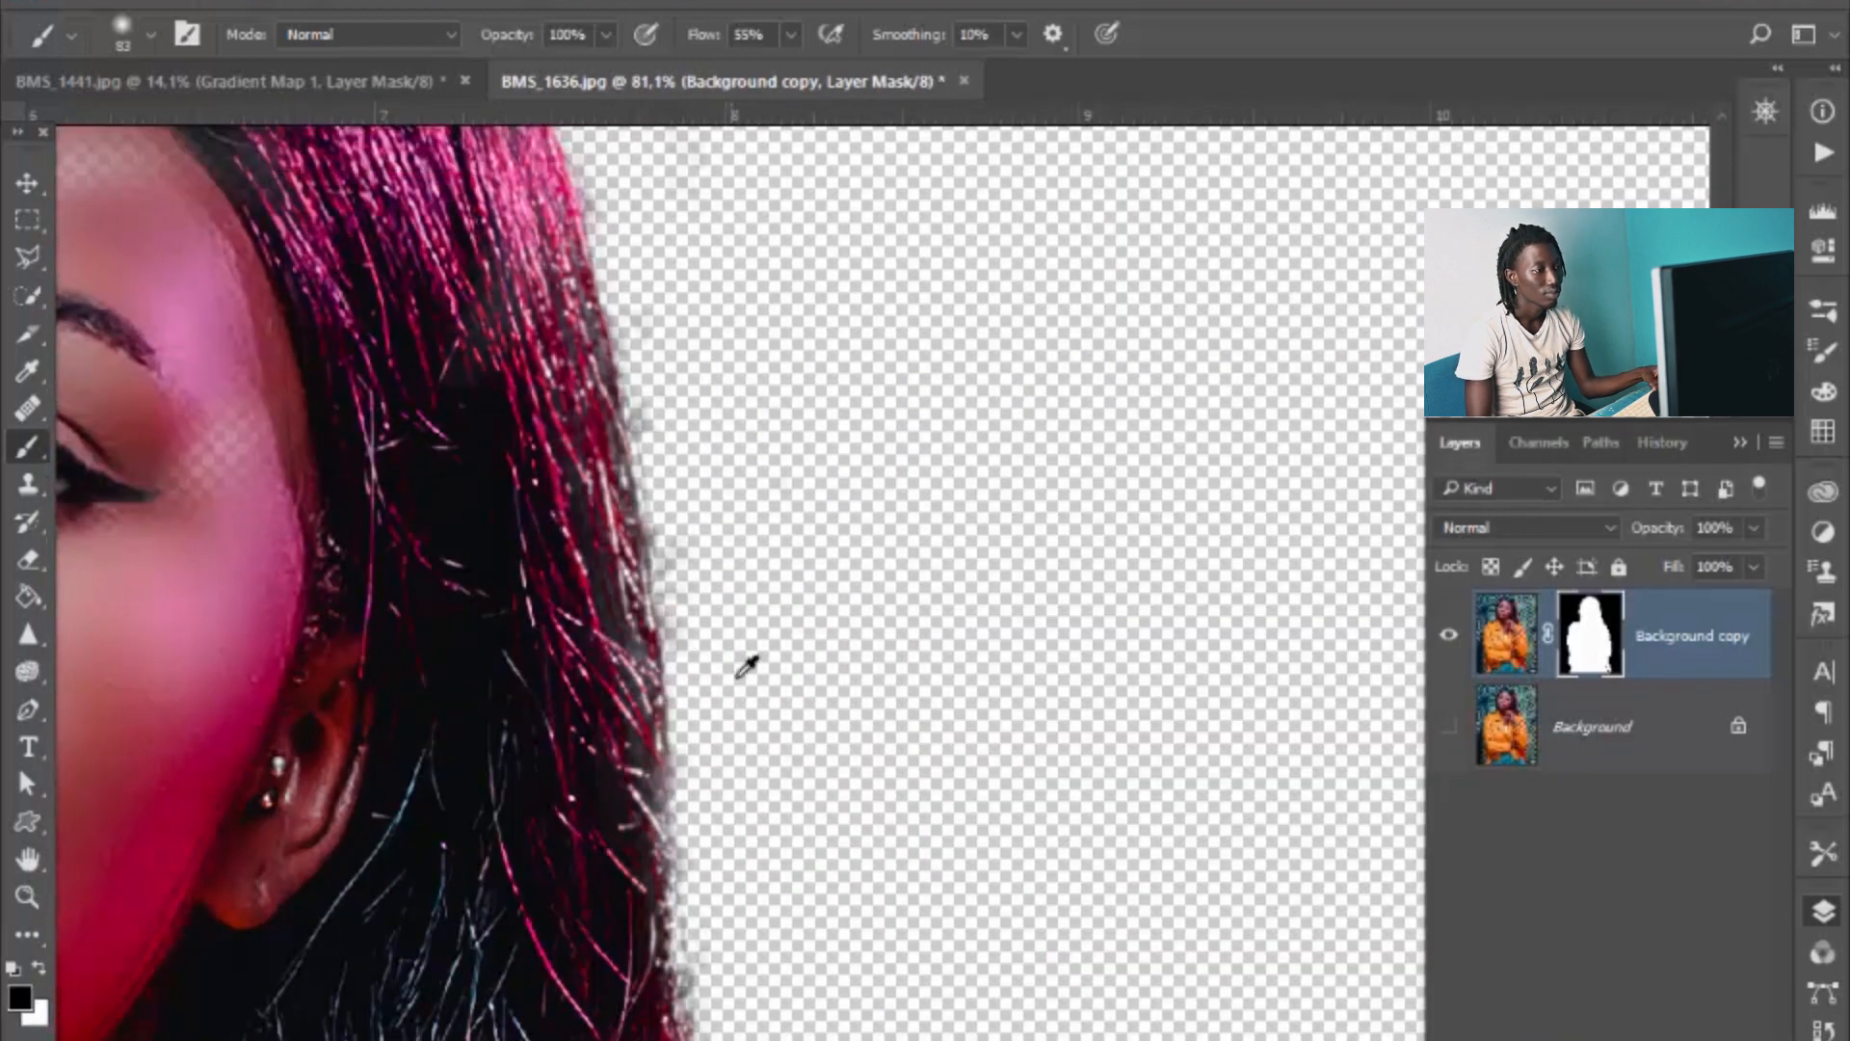
scroll(569, 511, down, 2)
scroll(483, 384, up, 3)
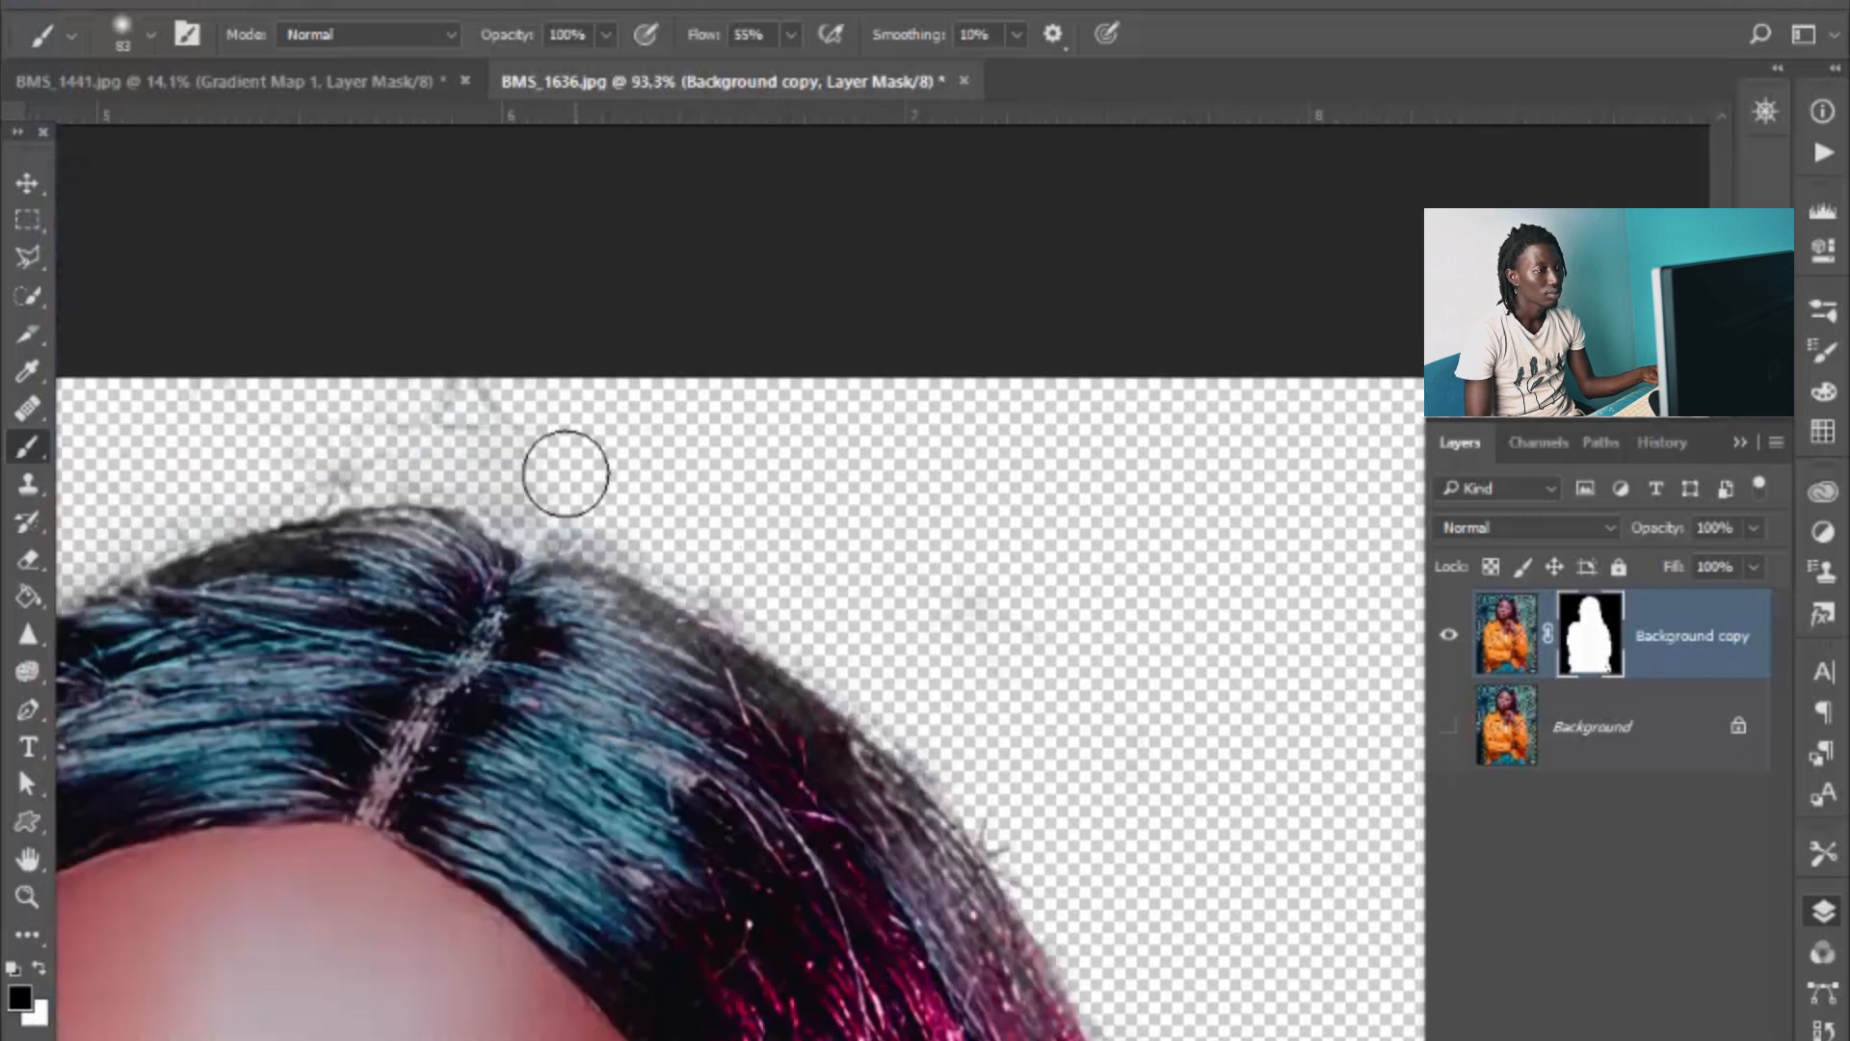
scroll(380, 847, down, 3)
scroll(784, 401, up, 2)
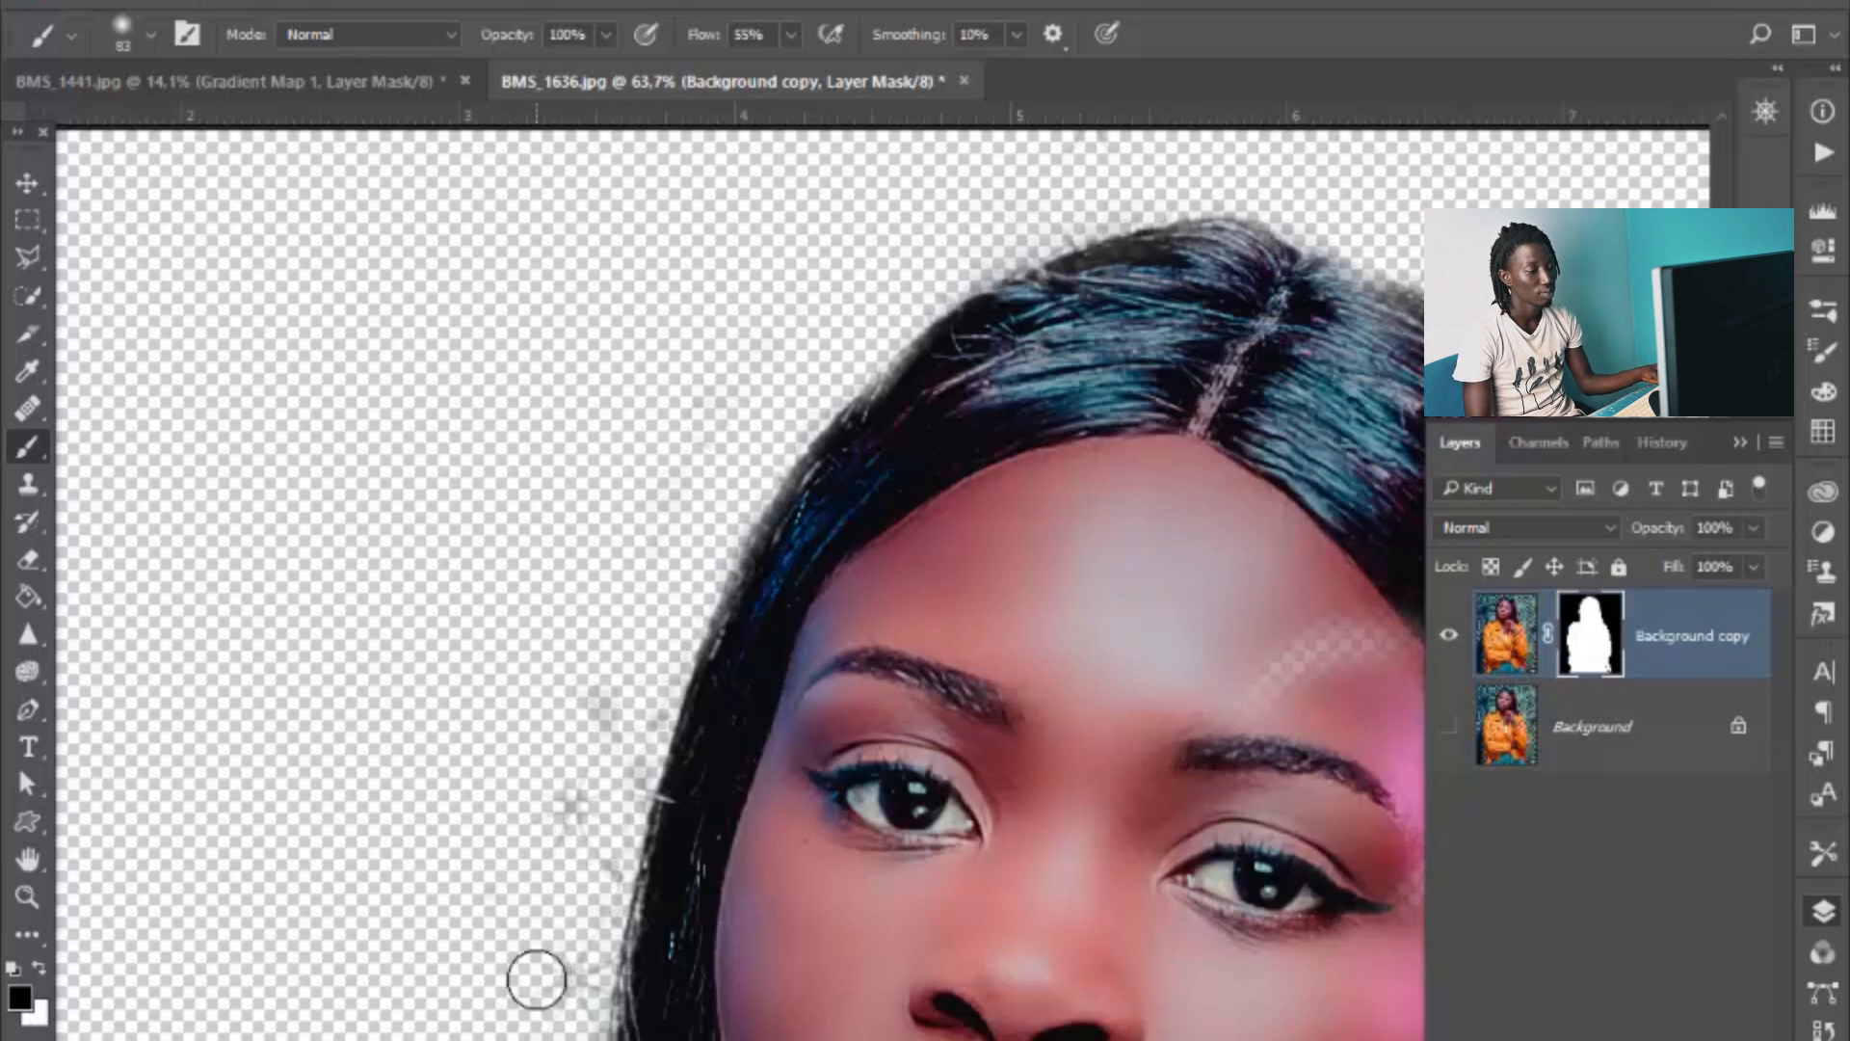
drag(537, 980, 548, 1008)
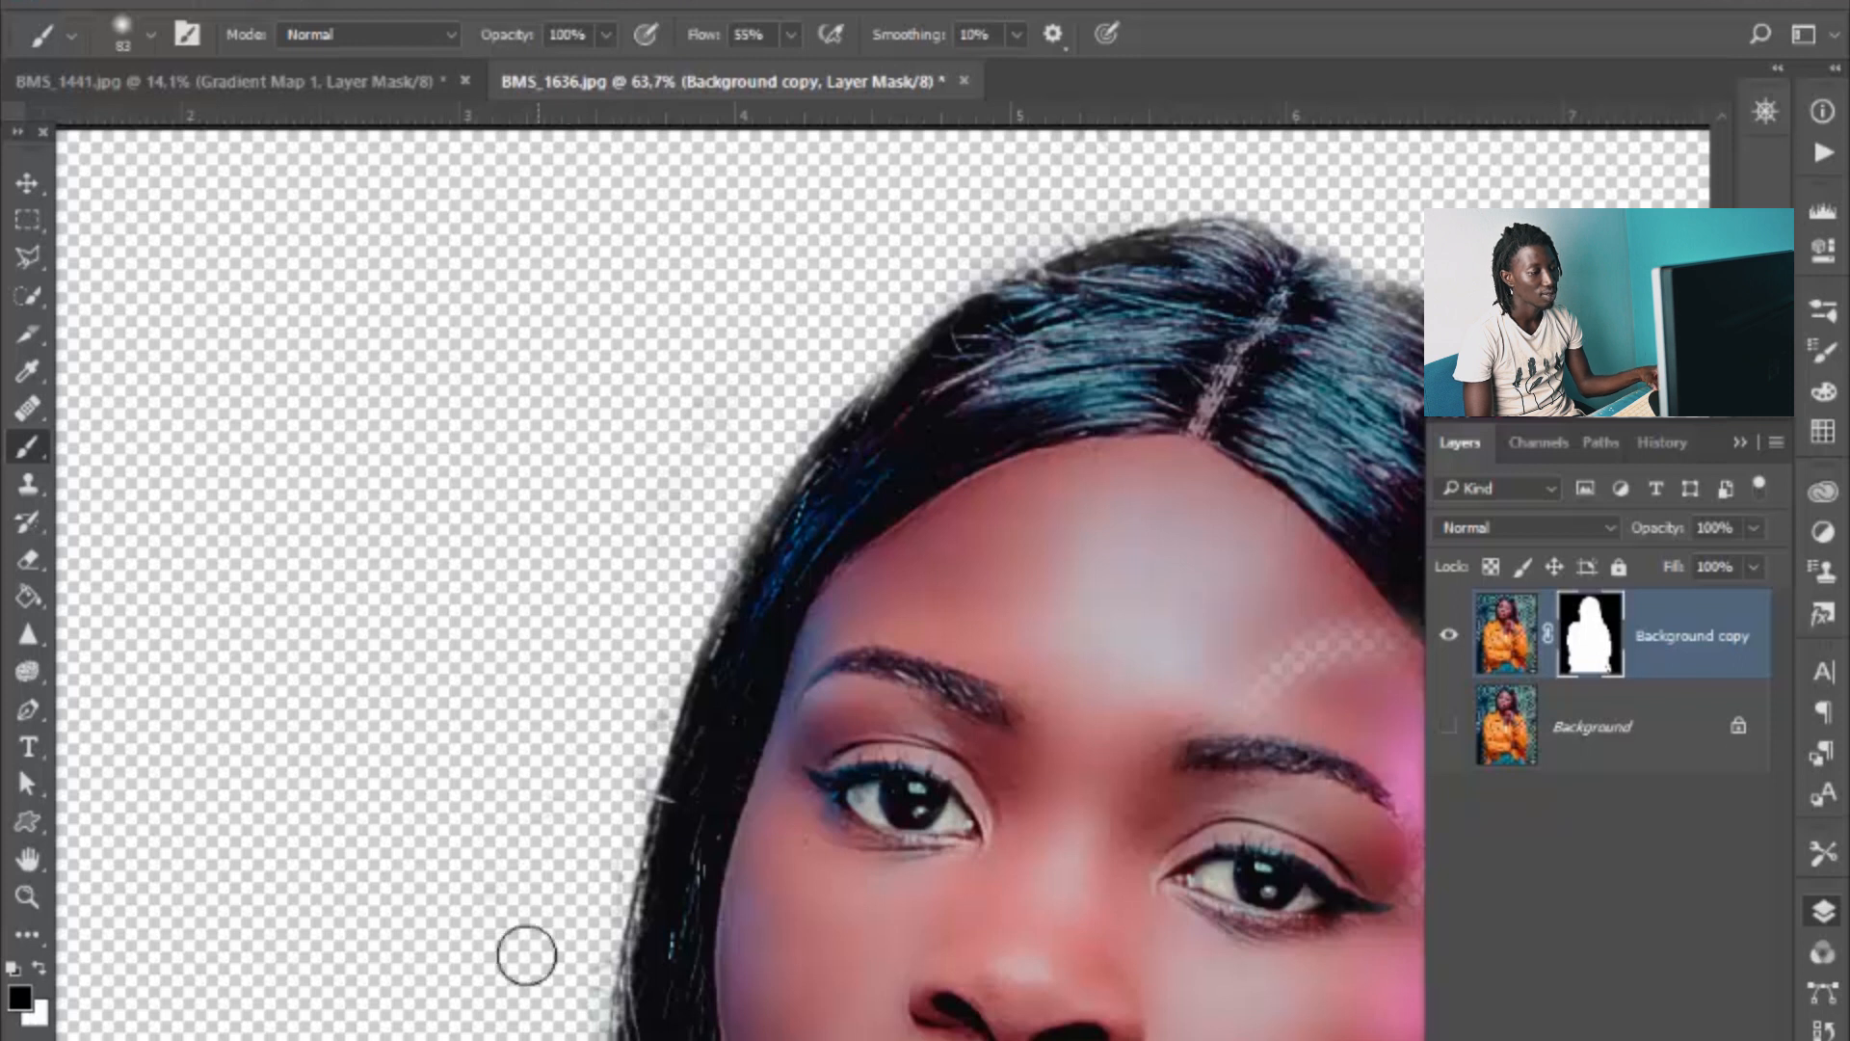
Step: Create a new layer above the cutout and paint two connected straight blue strokes in a V shape beside the face
scroll(487, 768, down, 6)
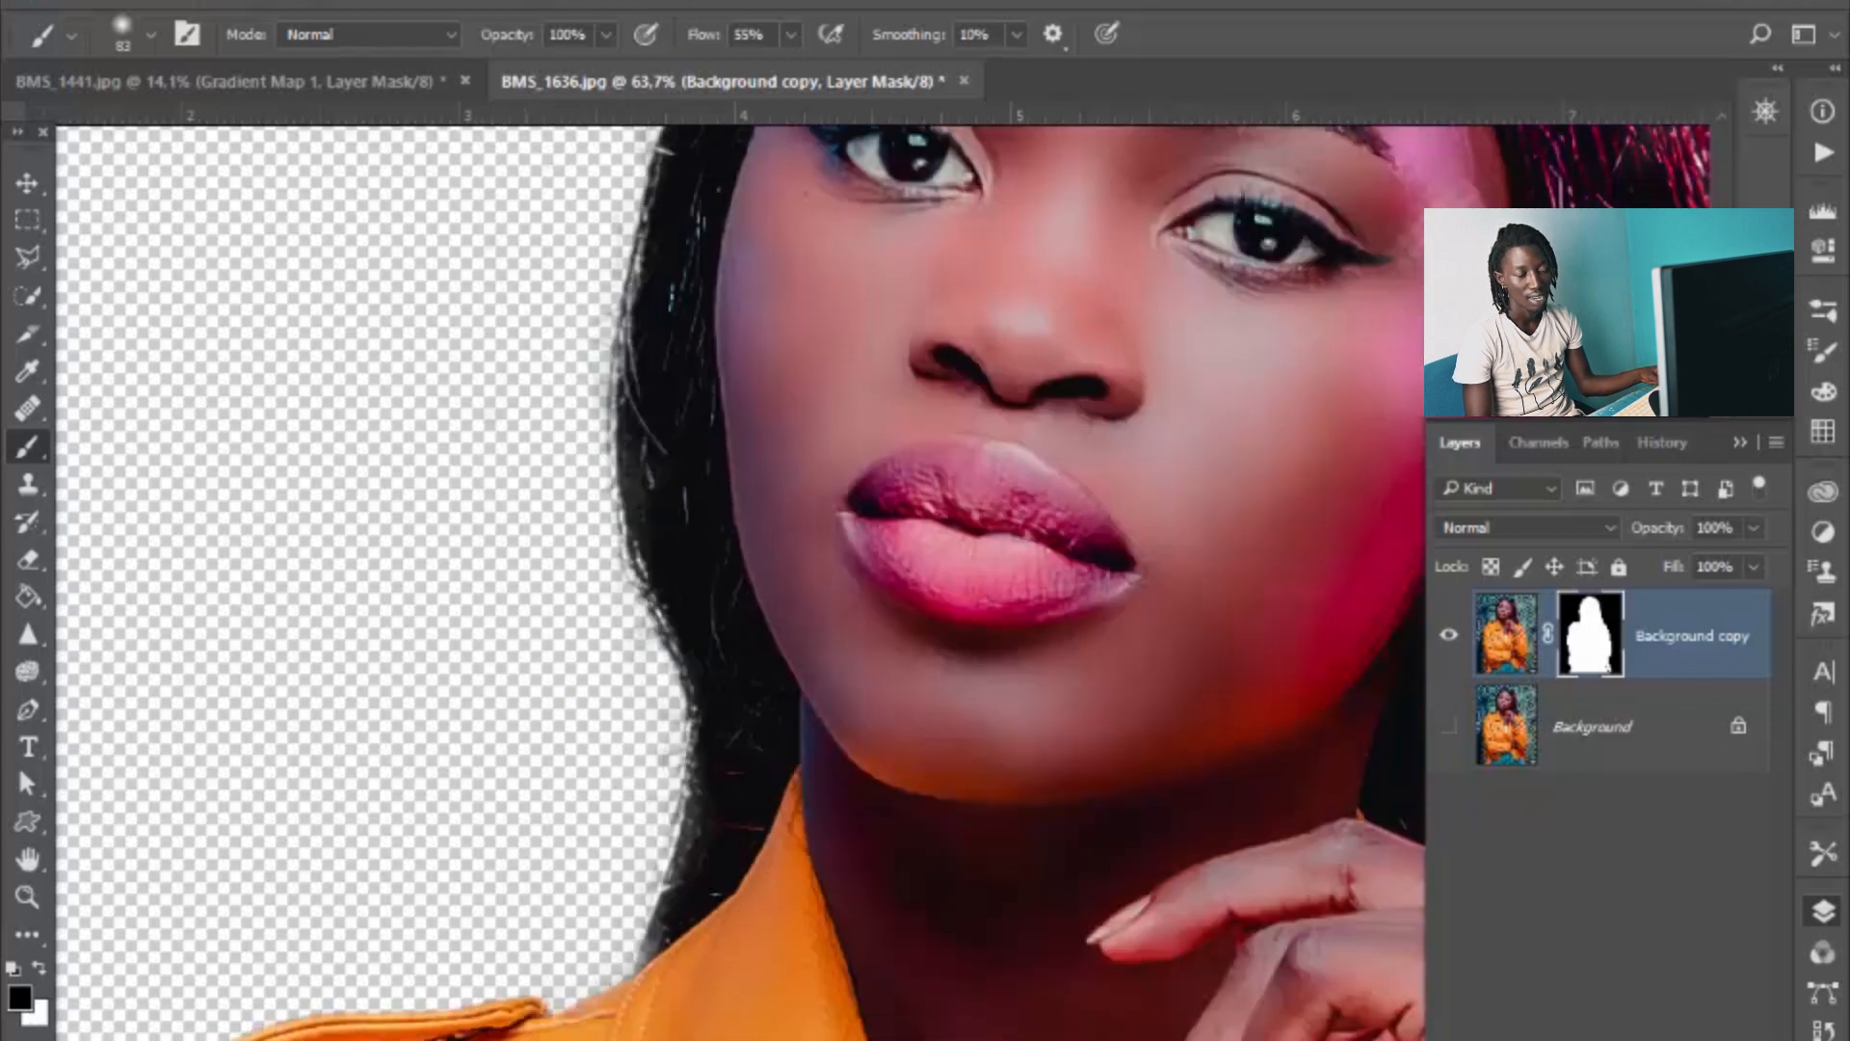
key(ctrl+shift+alt+n)
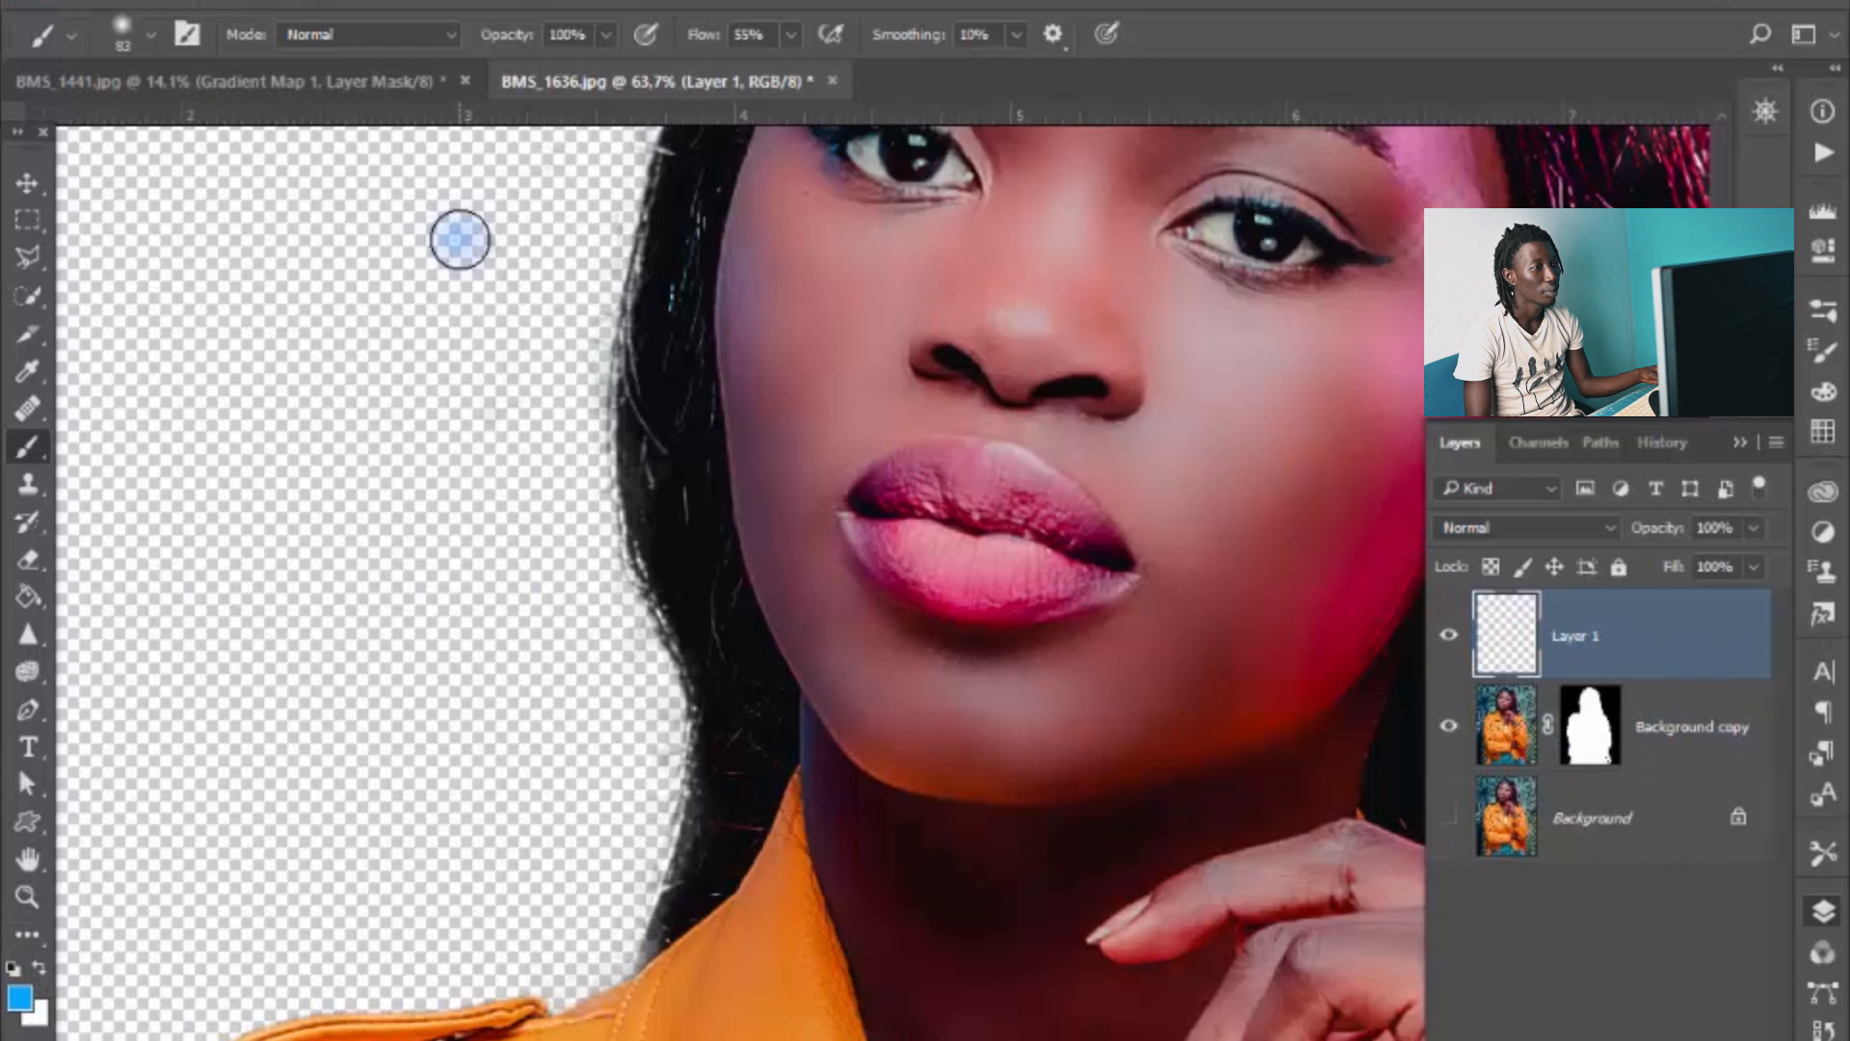
shift+click(434, 658)
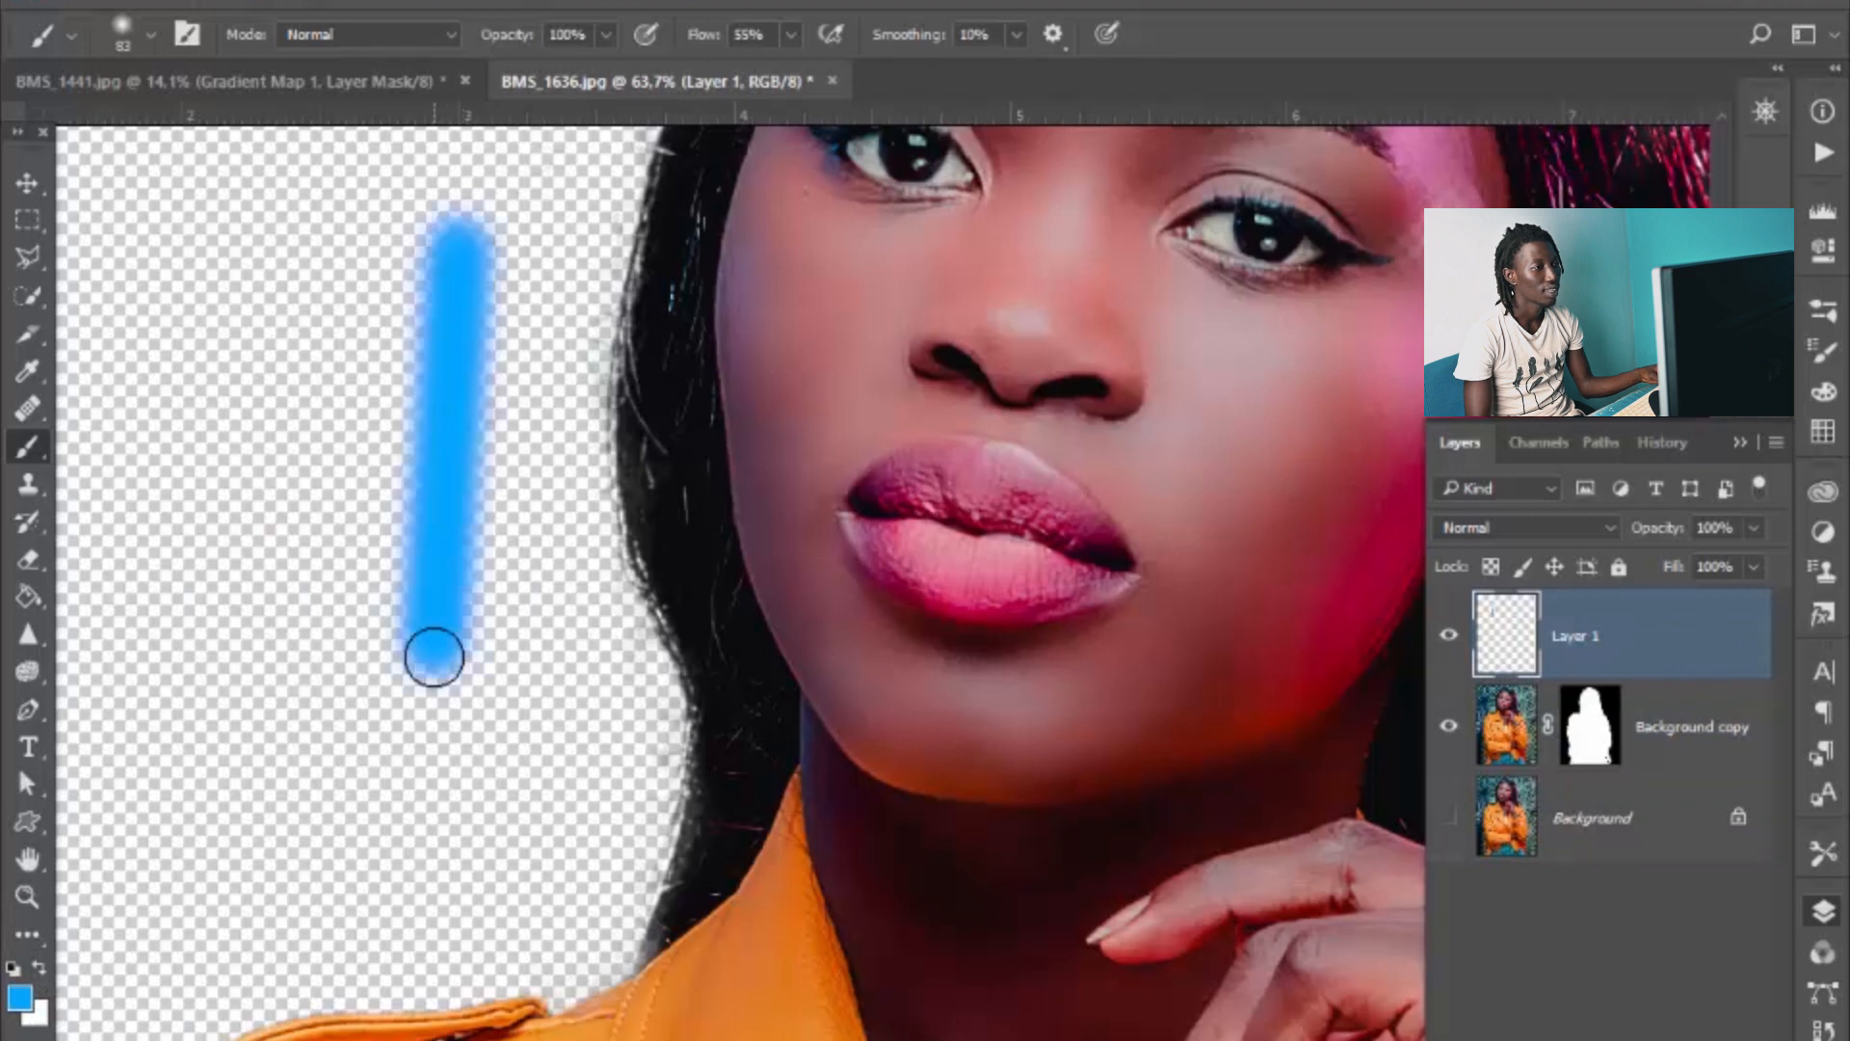
shift+click(199, 239)
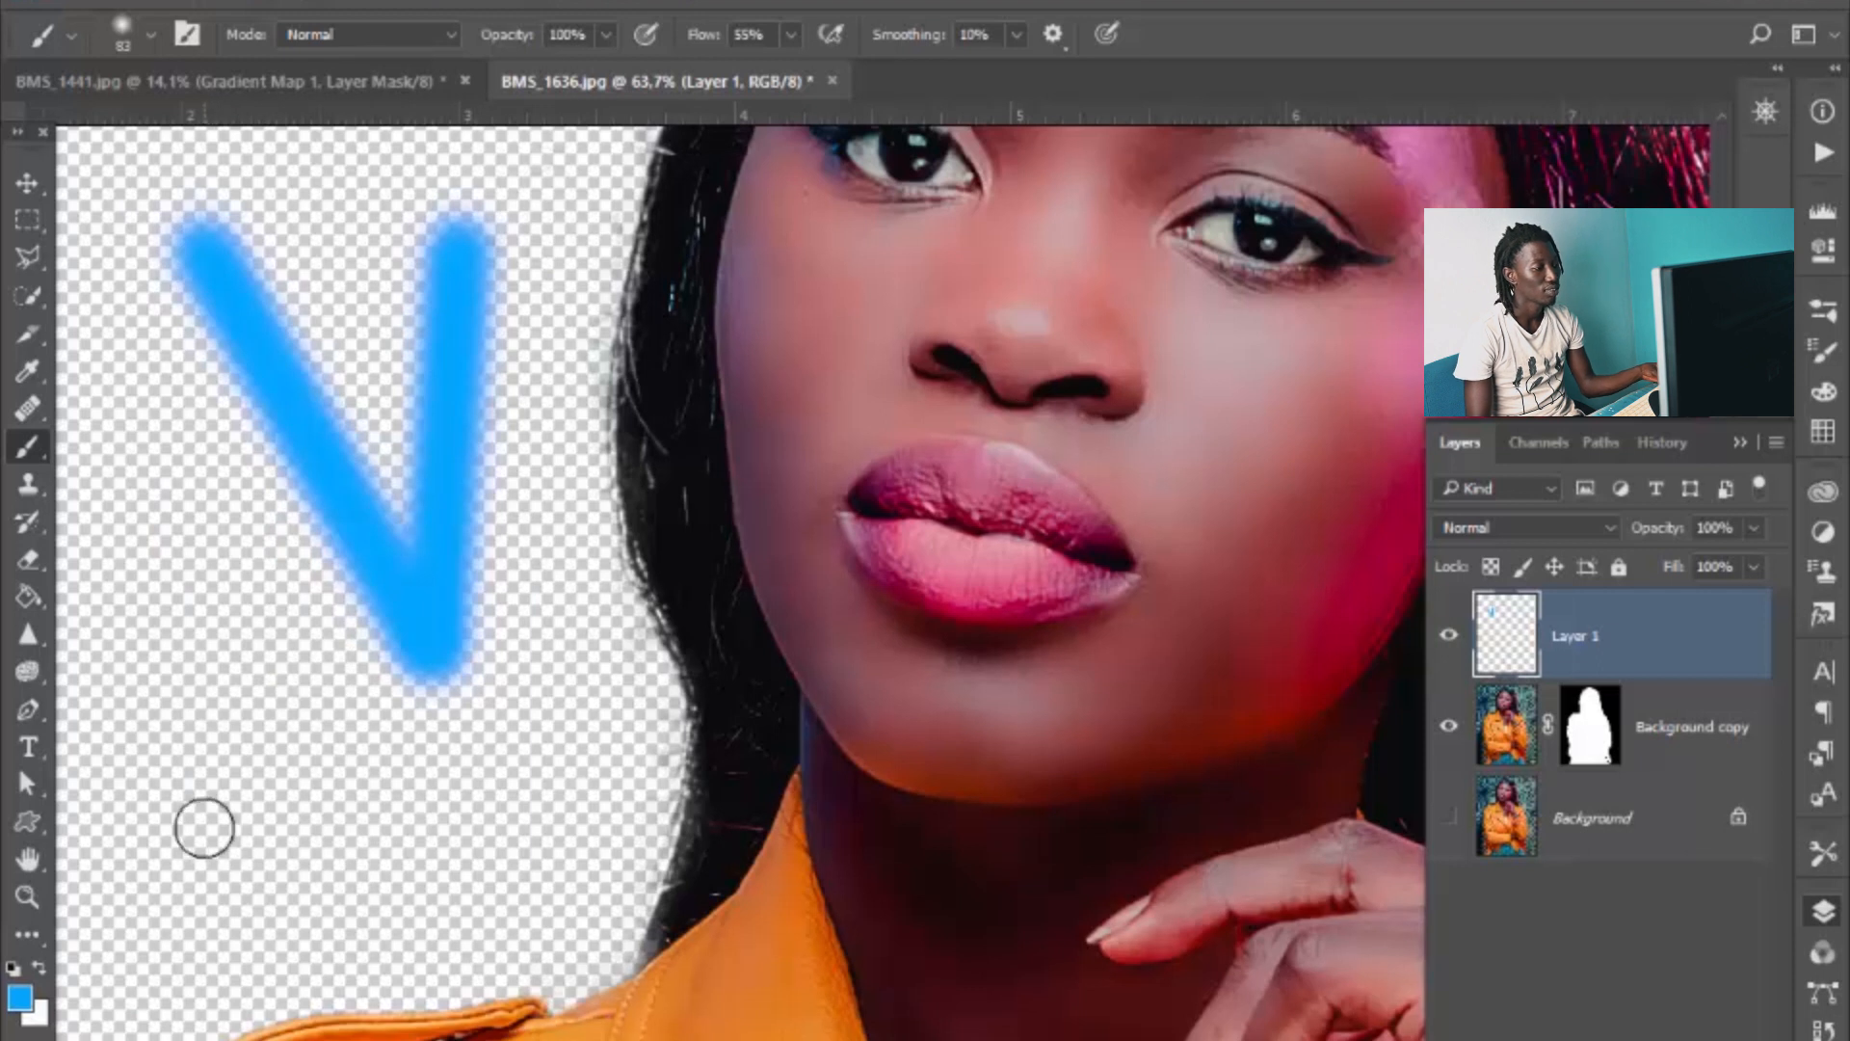
Step: Add another connected straight blue stroke beside the face and delete the practice layer
shift+click(204, 828)
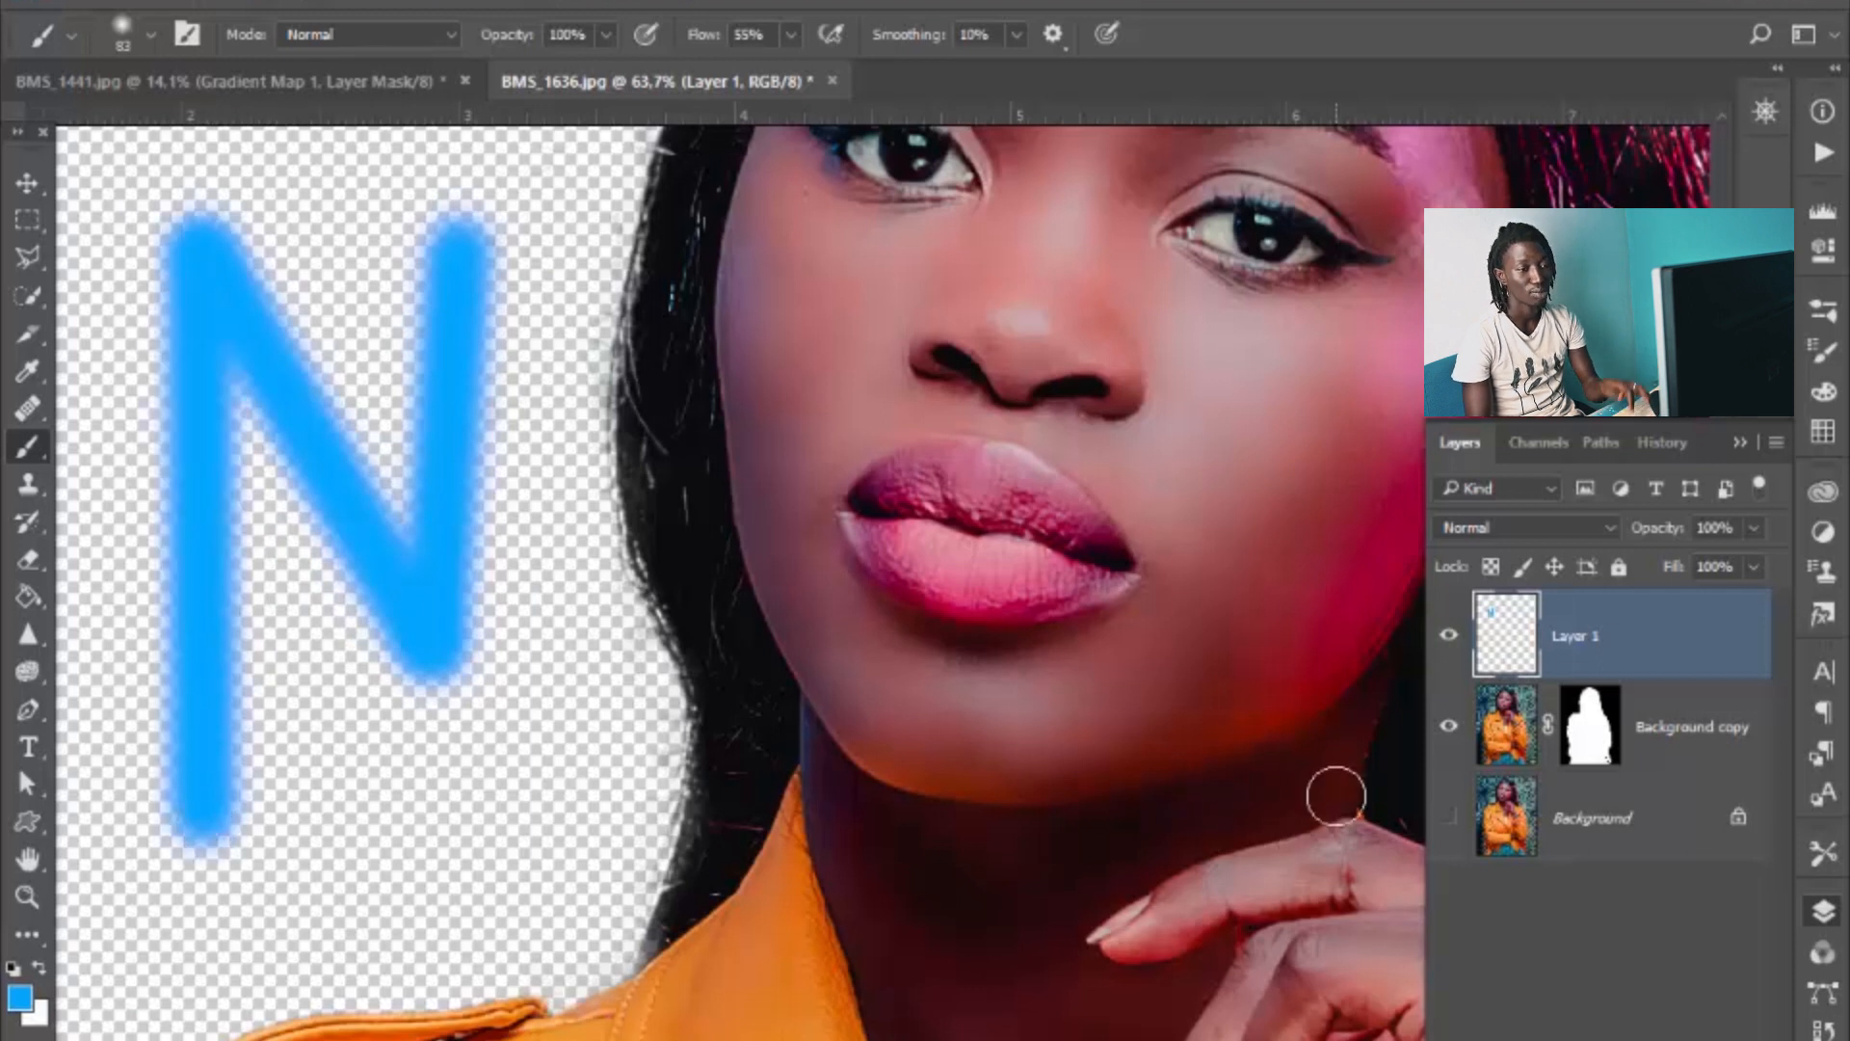
key(Delete)
Step: Paint white on the Background copy's mask along the left outline of the hair and from the crown down the right outline
click(1591, 610)
key(d)
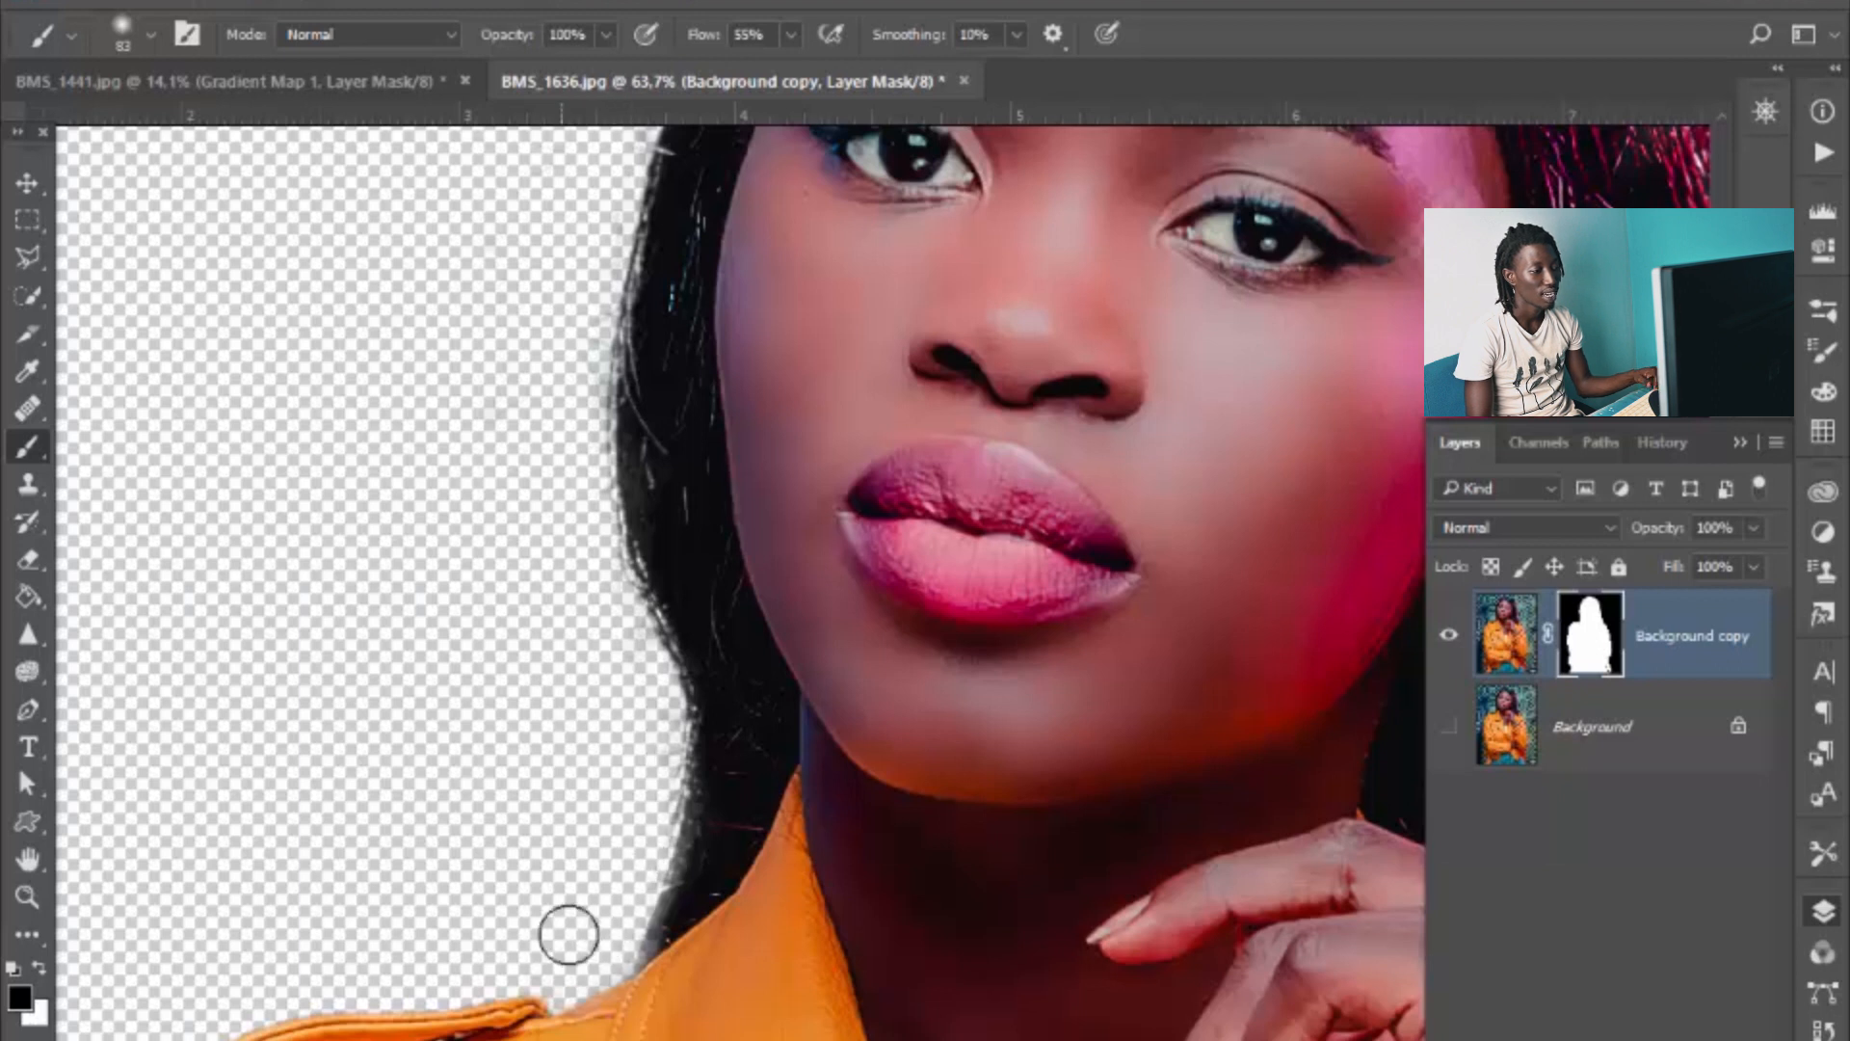
key(x)
mouse_move(734, 784)
mouse_down()
mouse_move(743, 694)
mouse_move(665, 281)
mouse_up()
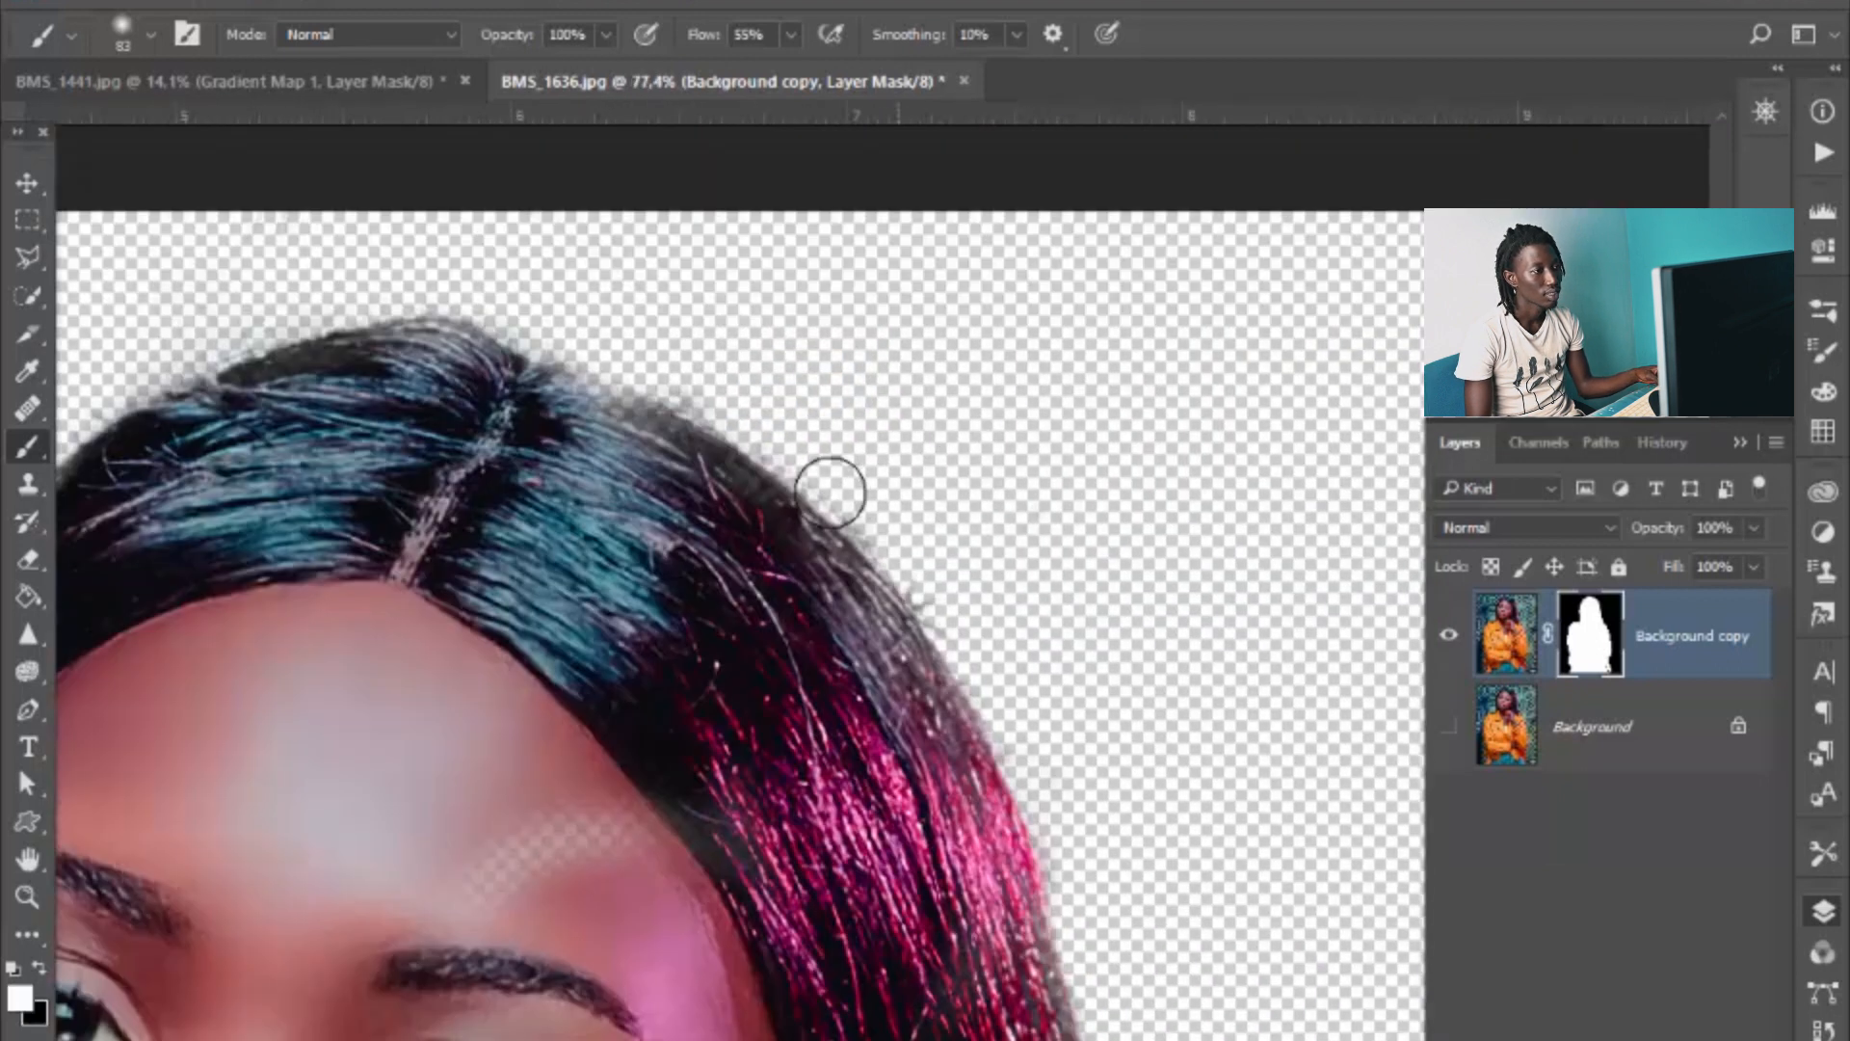
scroll(783, 499, up, 1)
mouse_move(583, 422)
mouse_down()
mouse_move(455, 360)
mouse_move(295, 397)
mouse_move(674, 449)
mouse_move(924, 724)
mouse_move(1041, 1037)
mouse_up()
Step: Switch to black and mask out the background fringe along the right outline of the hair above the jacket's shoulder
scroll(1017, 632, down, 1)
scroll(1024, 622, down, 5)
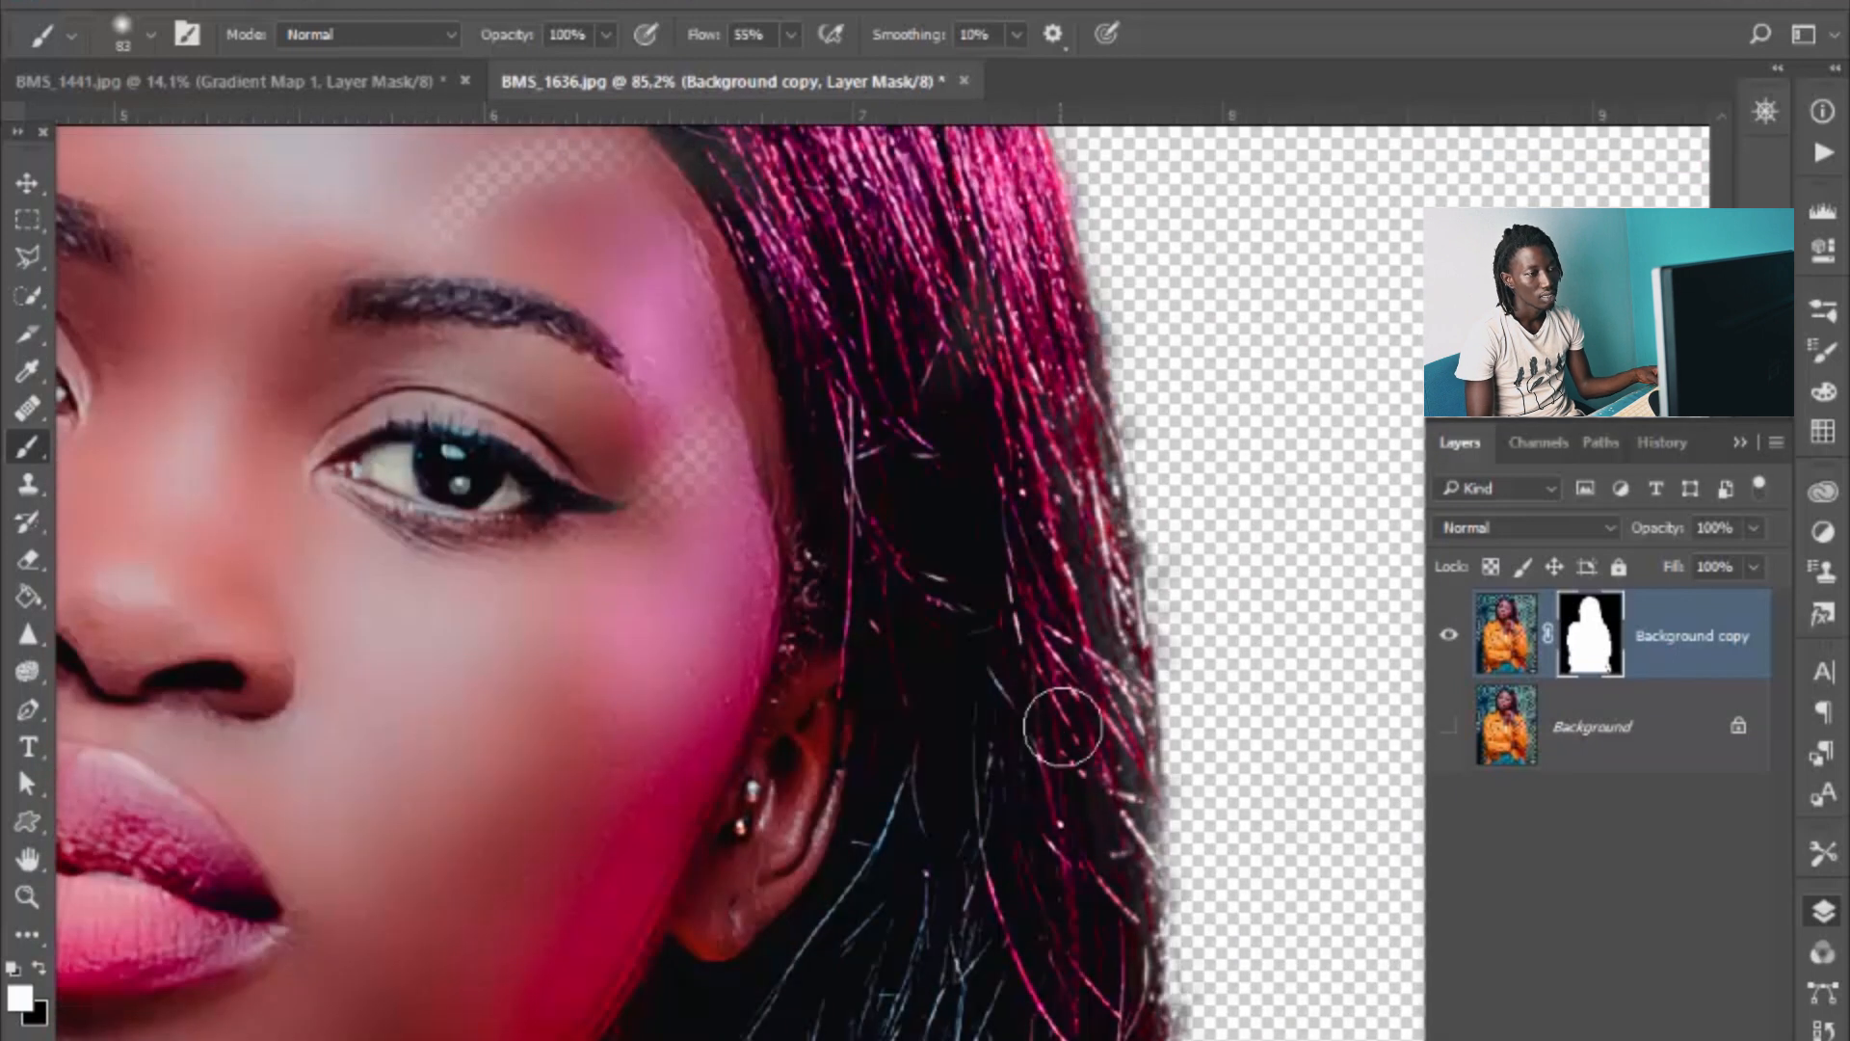
scroll(1060, 708, down, 5)
scroll(611, 695, right, 5)
scroll(611, 696, down, 4)
scroll(723, 777, up, 1)
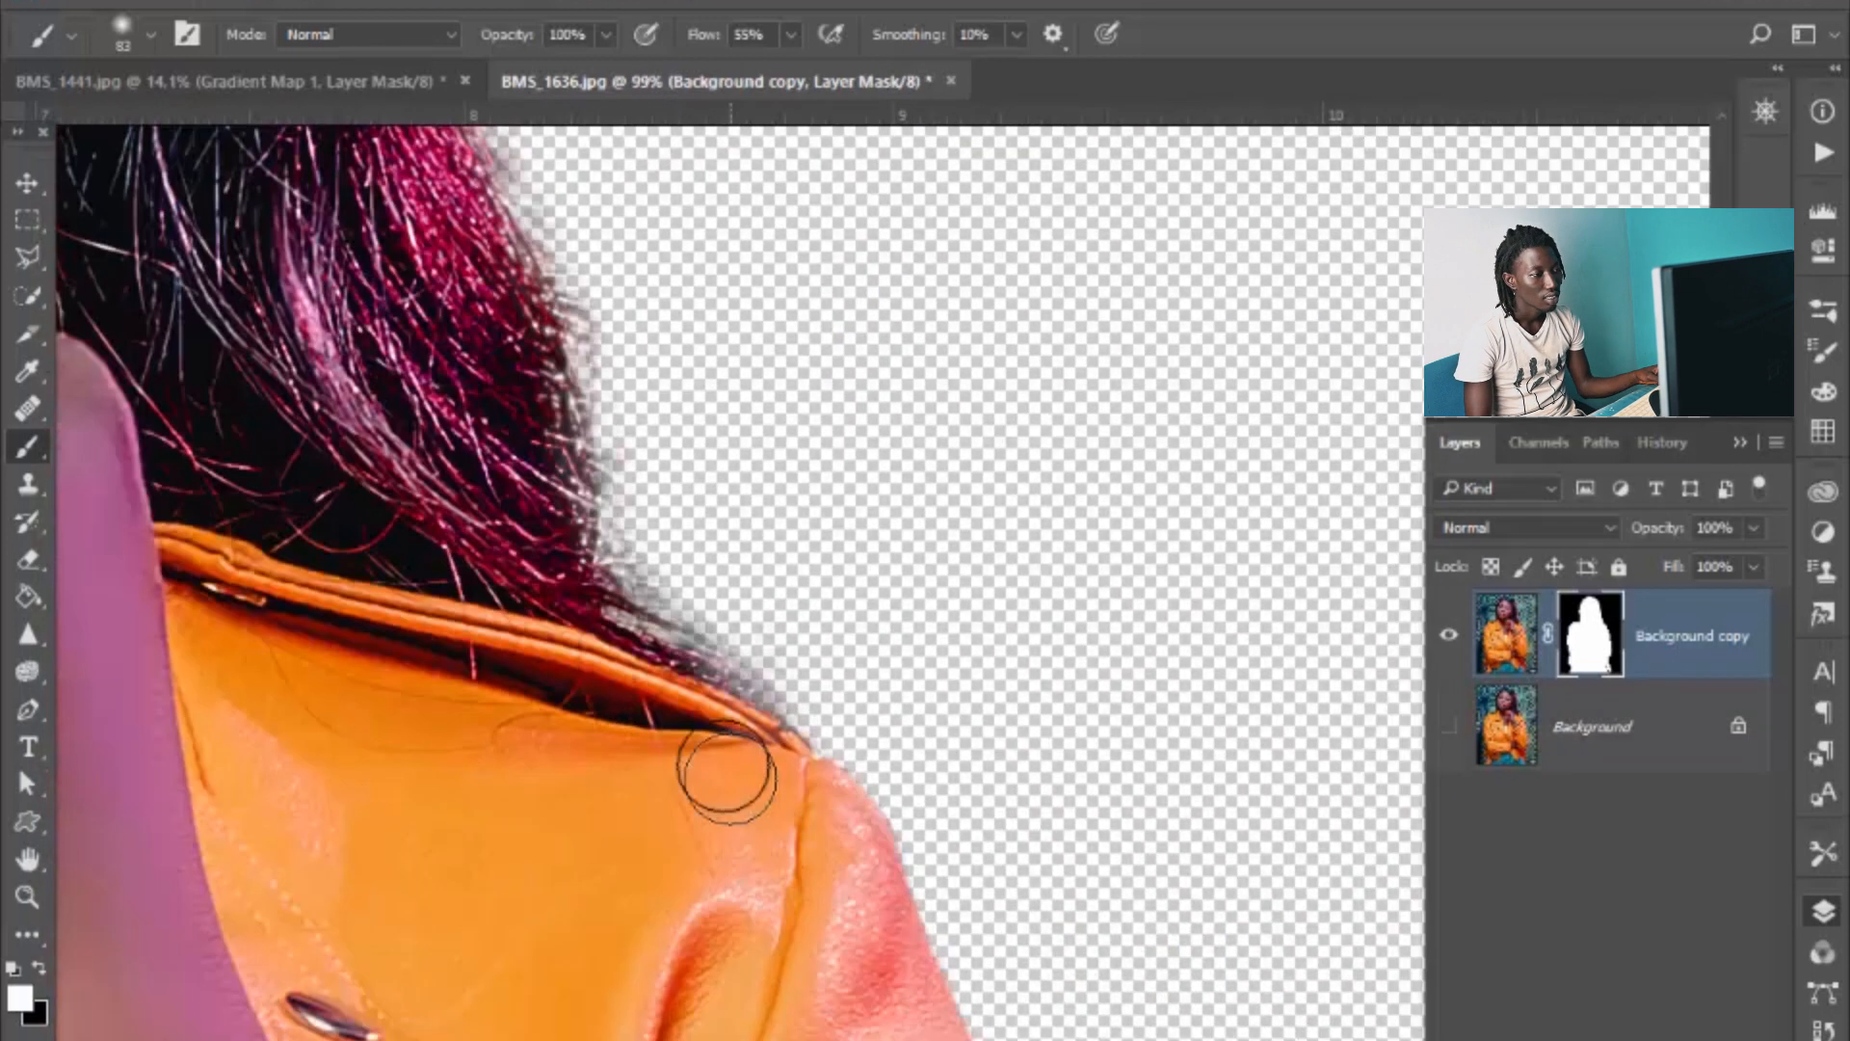
scroll(482, 337, up, 5)
key(x)
drag(467, 338, 675, 902)
scroll(675, 901, up, 5)
mouse_move(410, 858)
mouse_down()
mouse_move(421, 673)
mouse_move(370, 405)
mouse_up()
Step: Reduce the brush to 48 px, touch up the mask beside the right outline of the hair and fit the image in view
right_click(369, 397)
drag(594, 471, 562, 471)
click(352, 491)
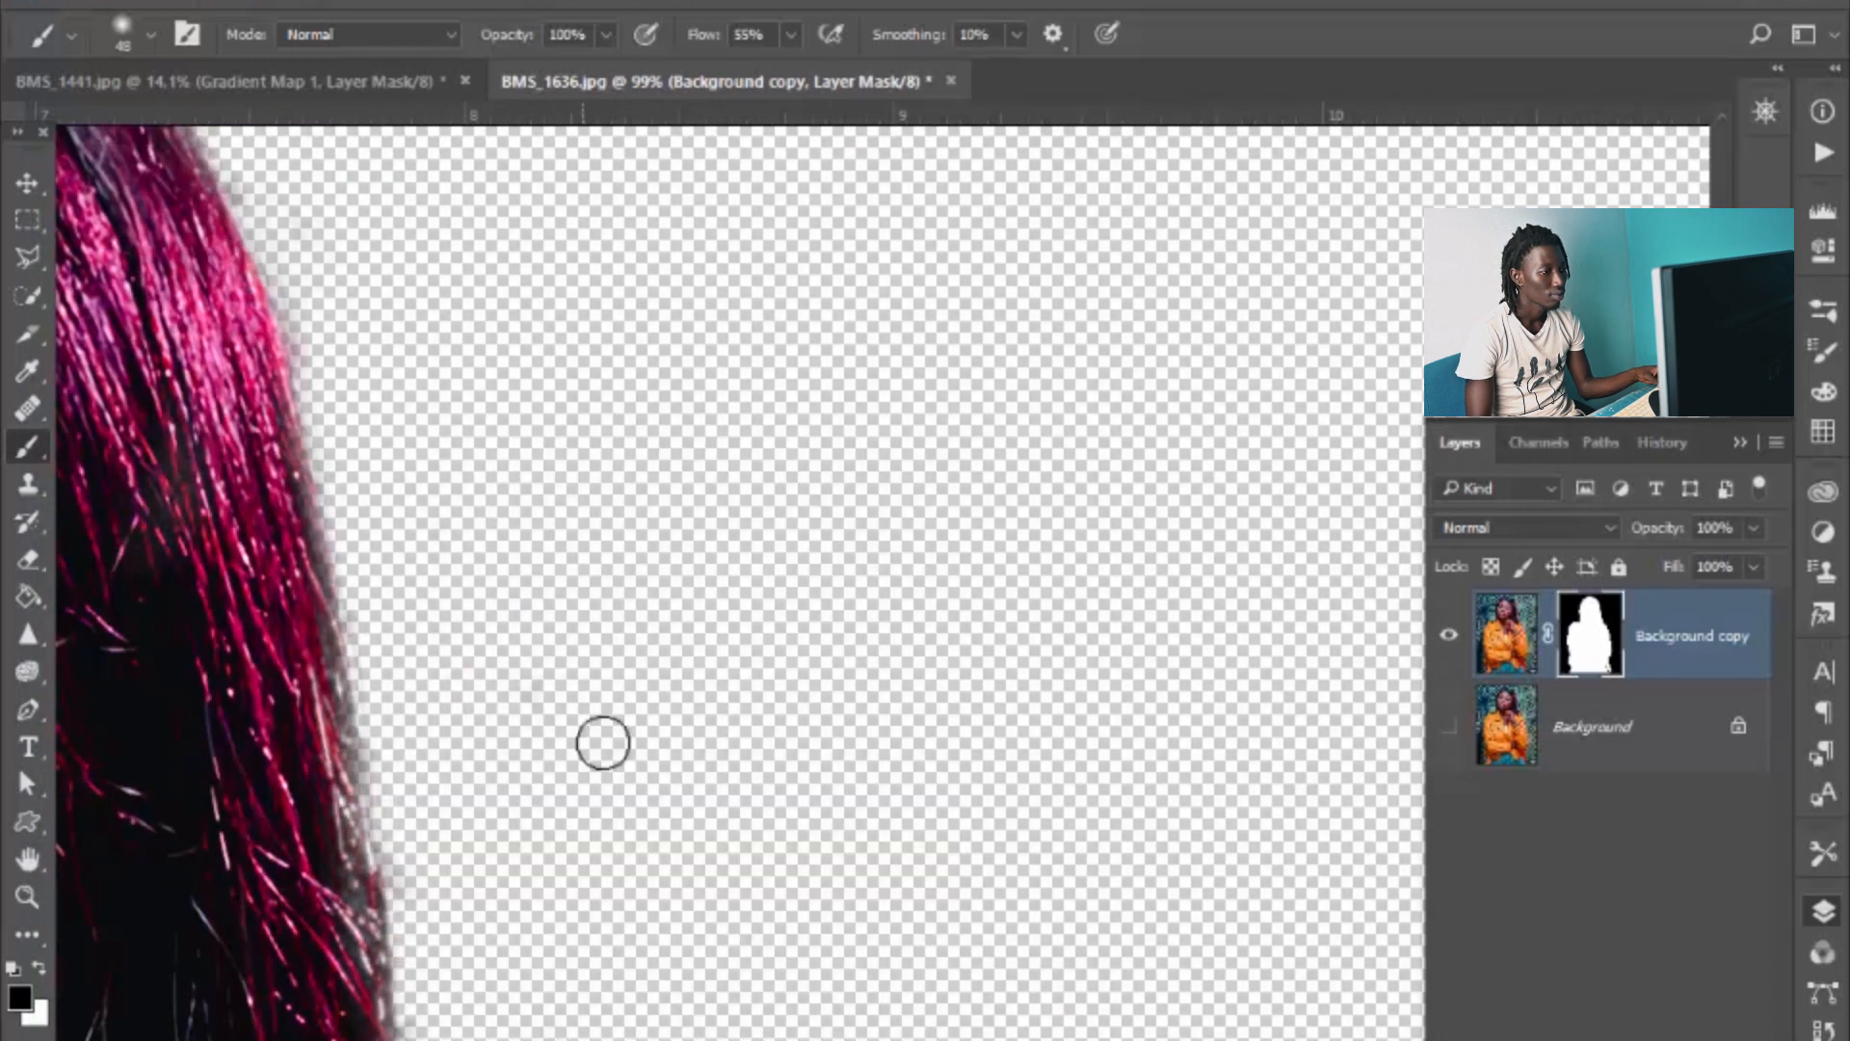
key(ctrl+0)
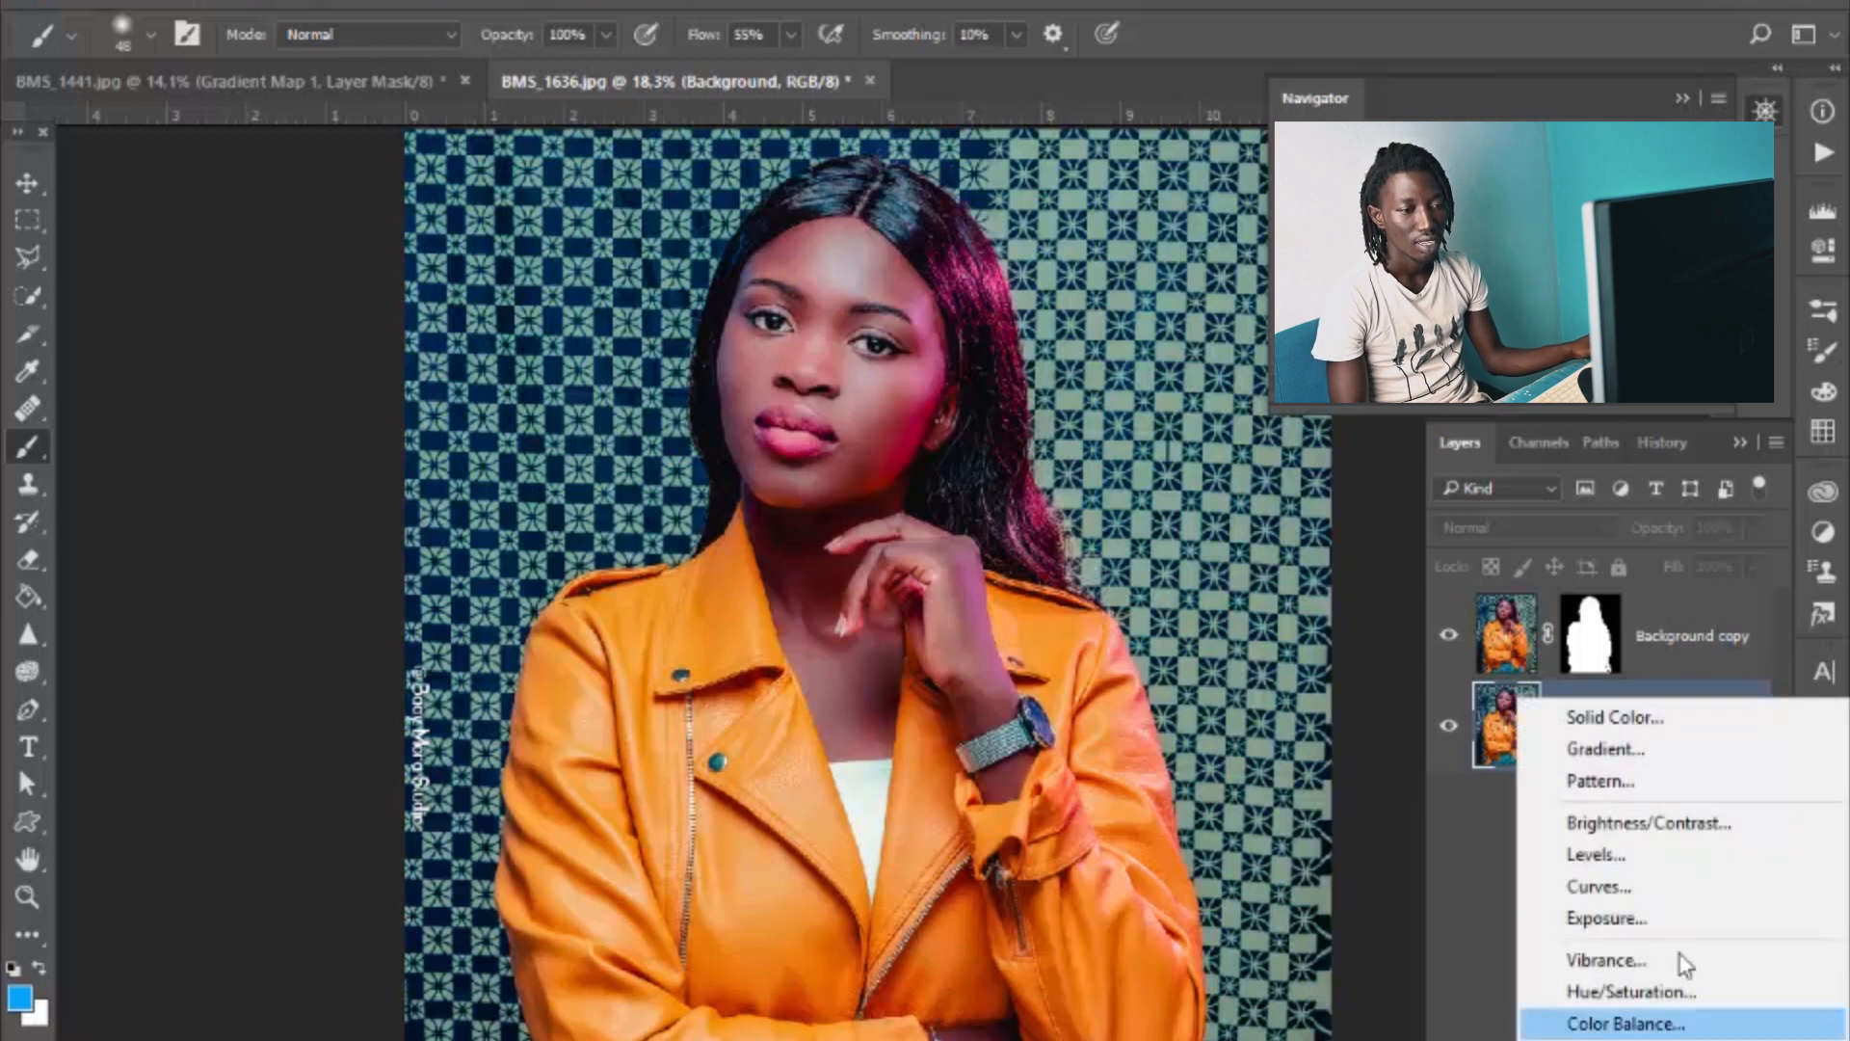
Step: Add a Gradient fill layer between the cutout and the Background layer using the orange-yellow-orange preset
click(1605, 749)
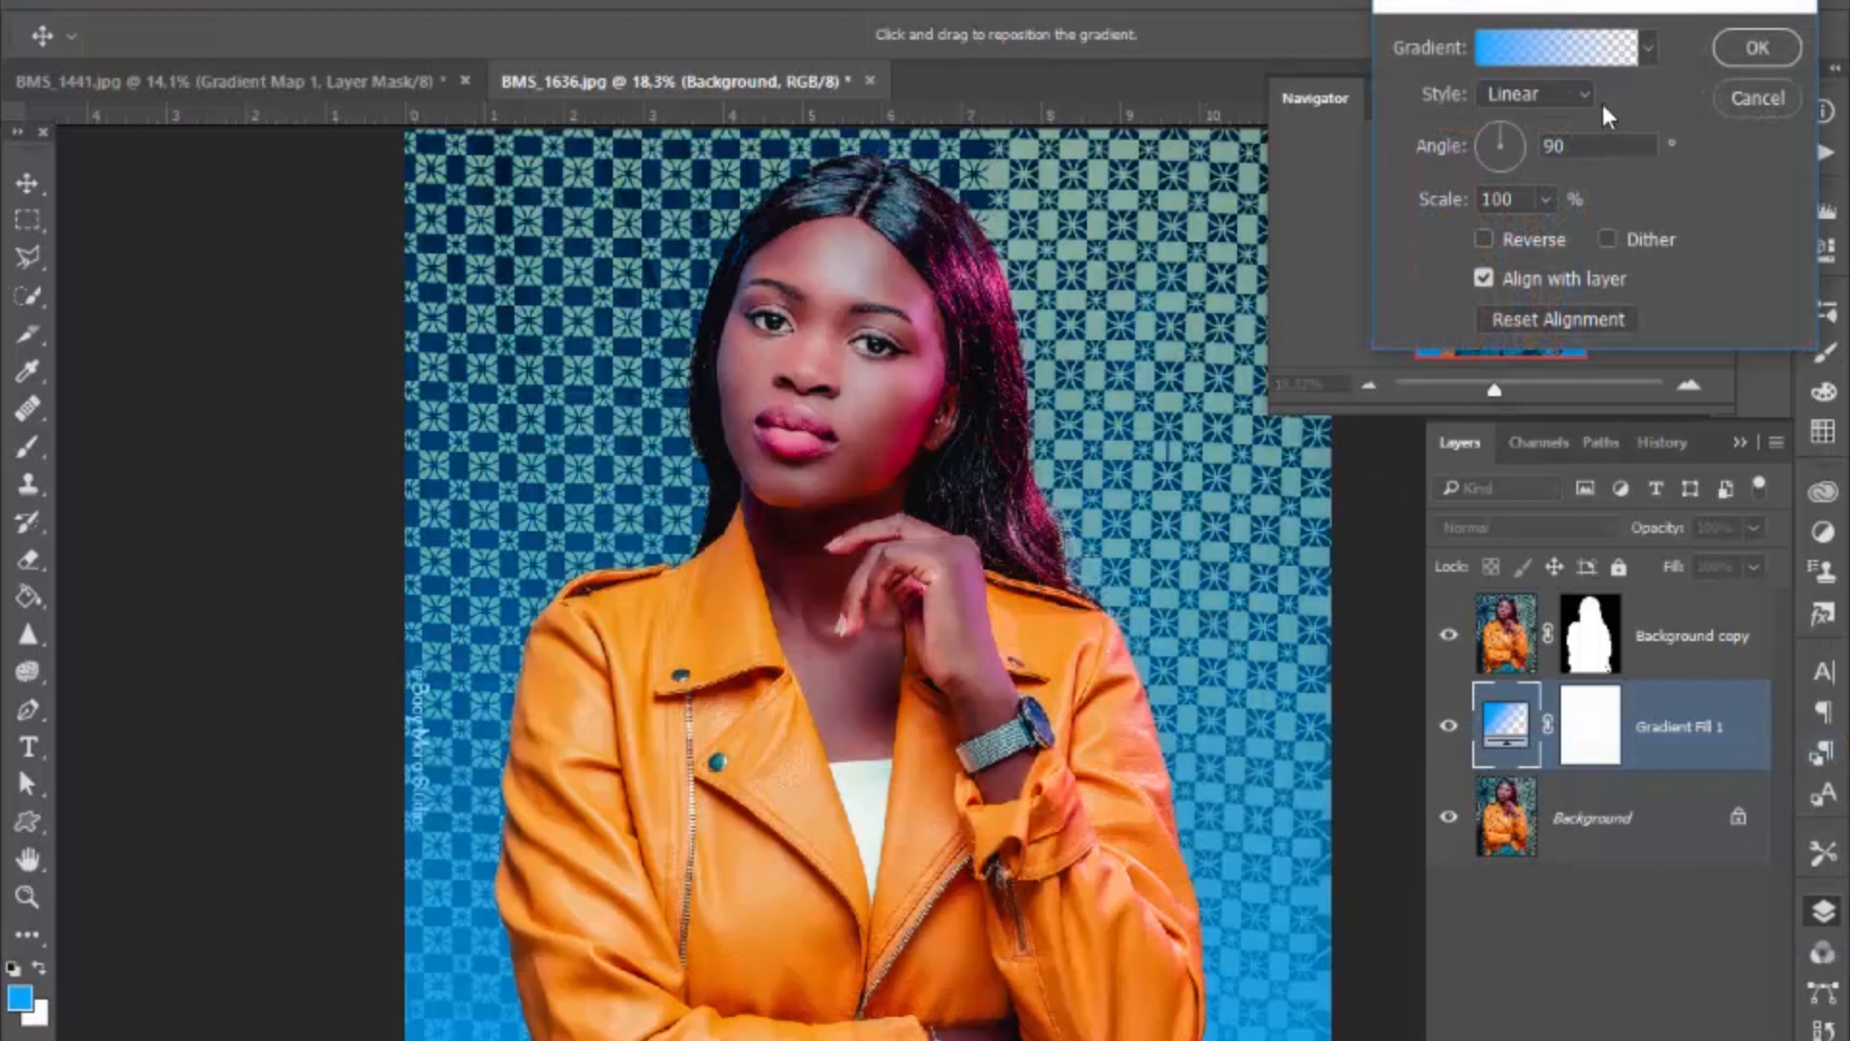
click(1650, 49)
click(1534, 202)
click(1487, 160)
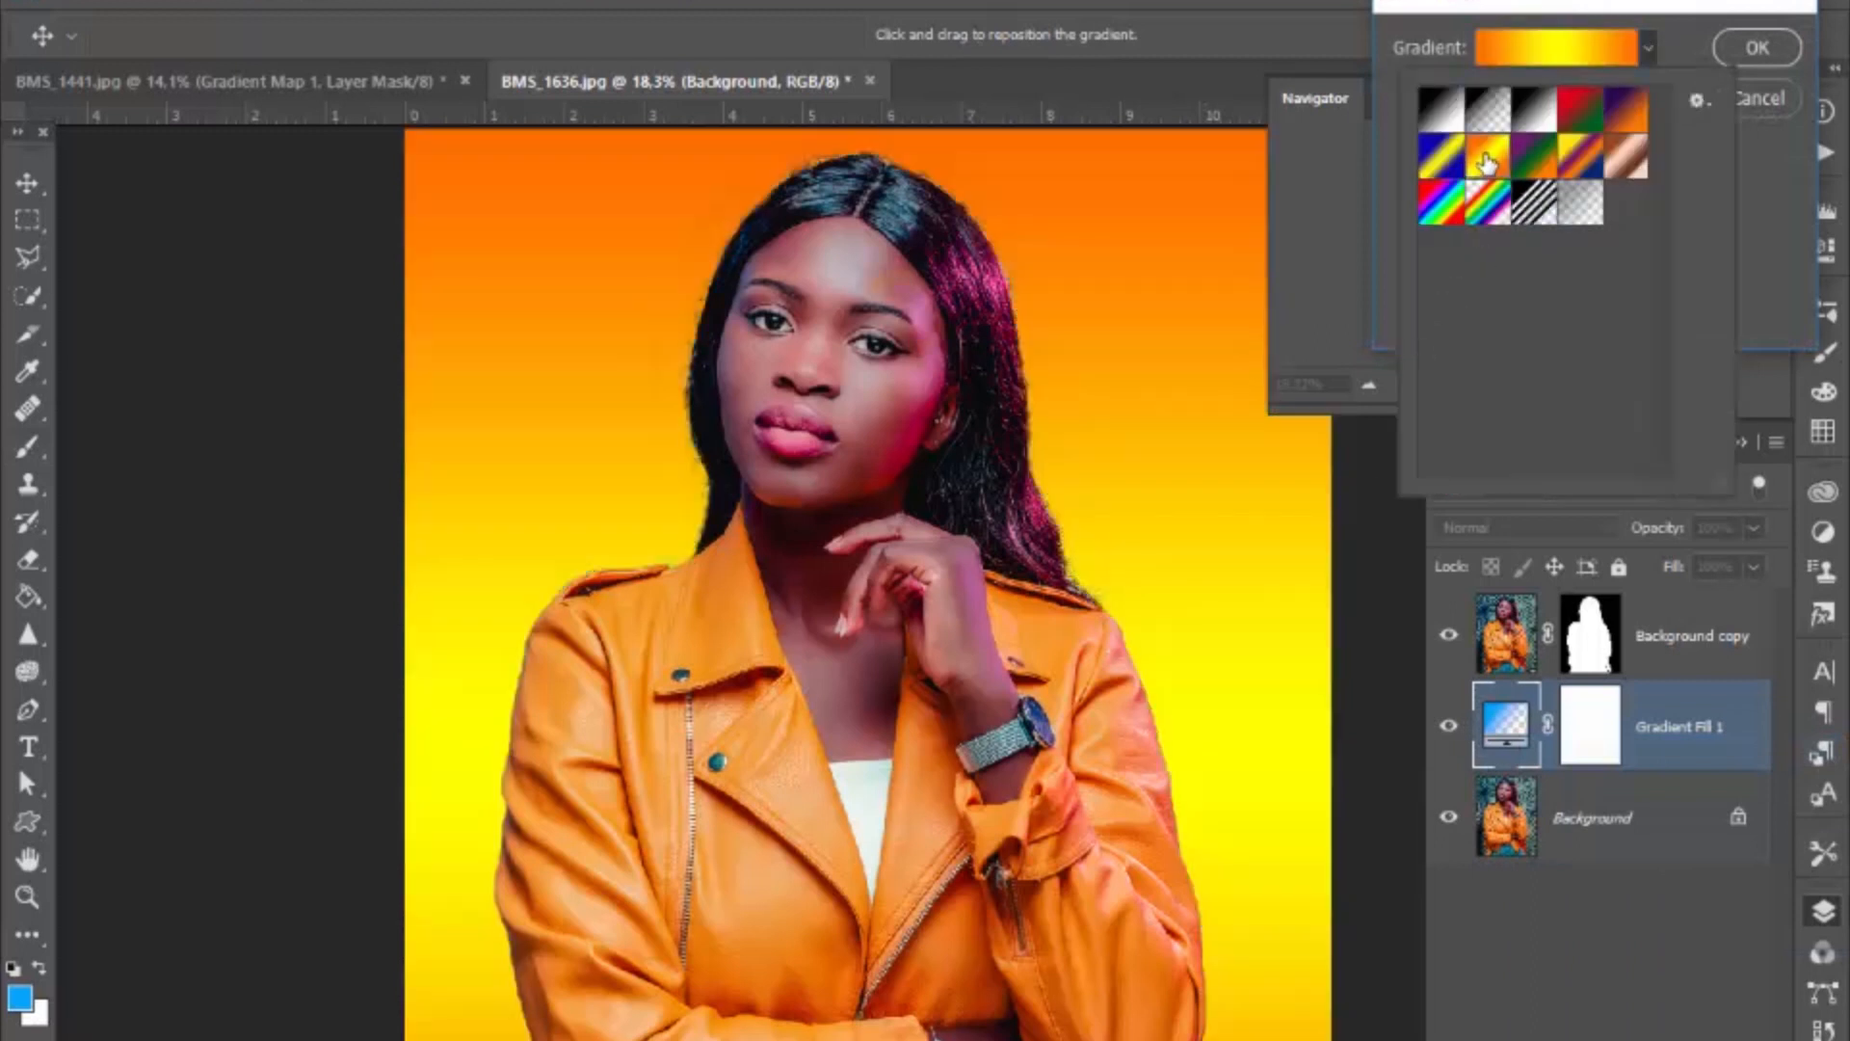
click(1534, 155)
click(1493, 158)
click(1770, 207)
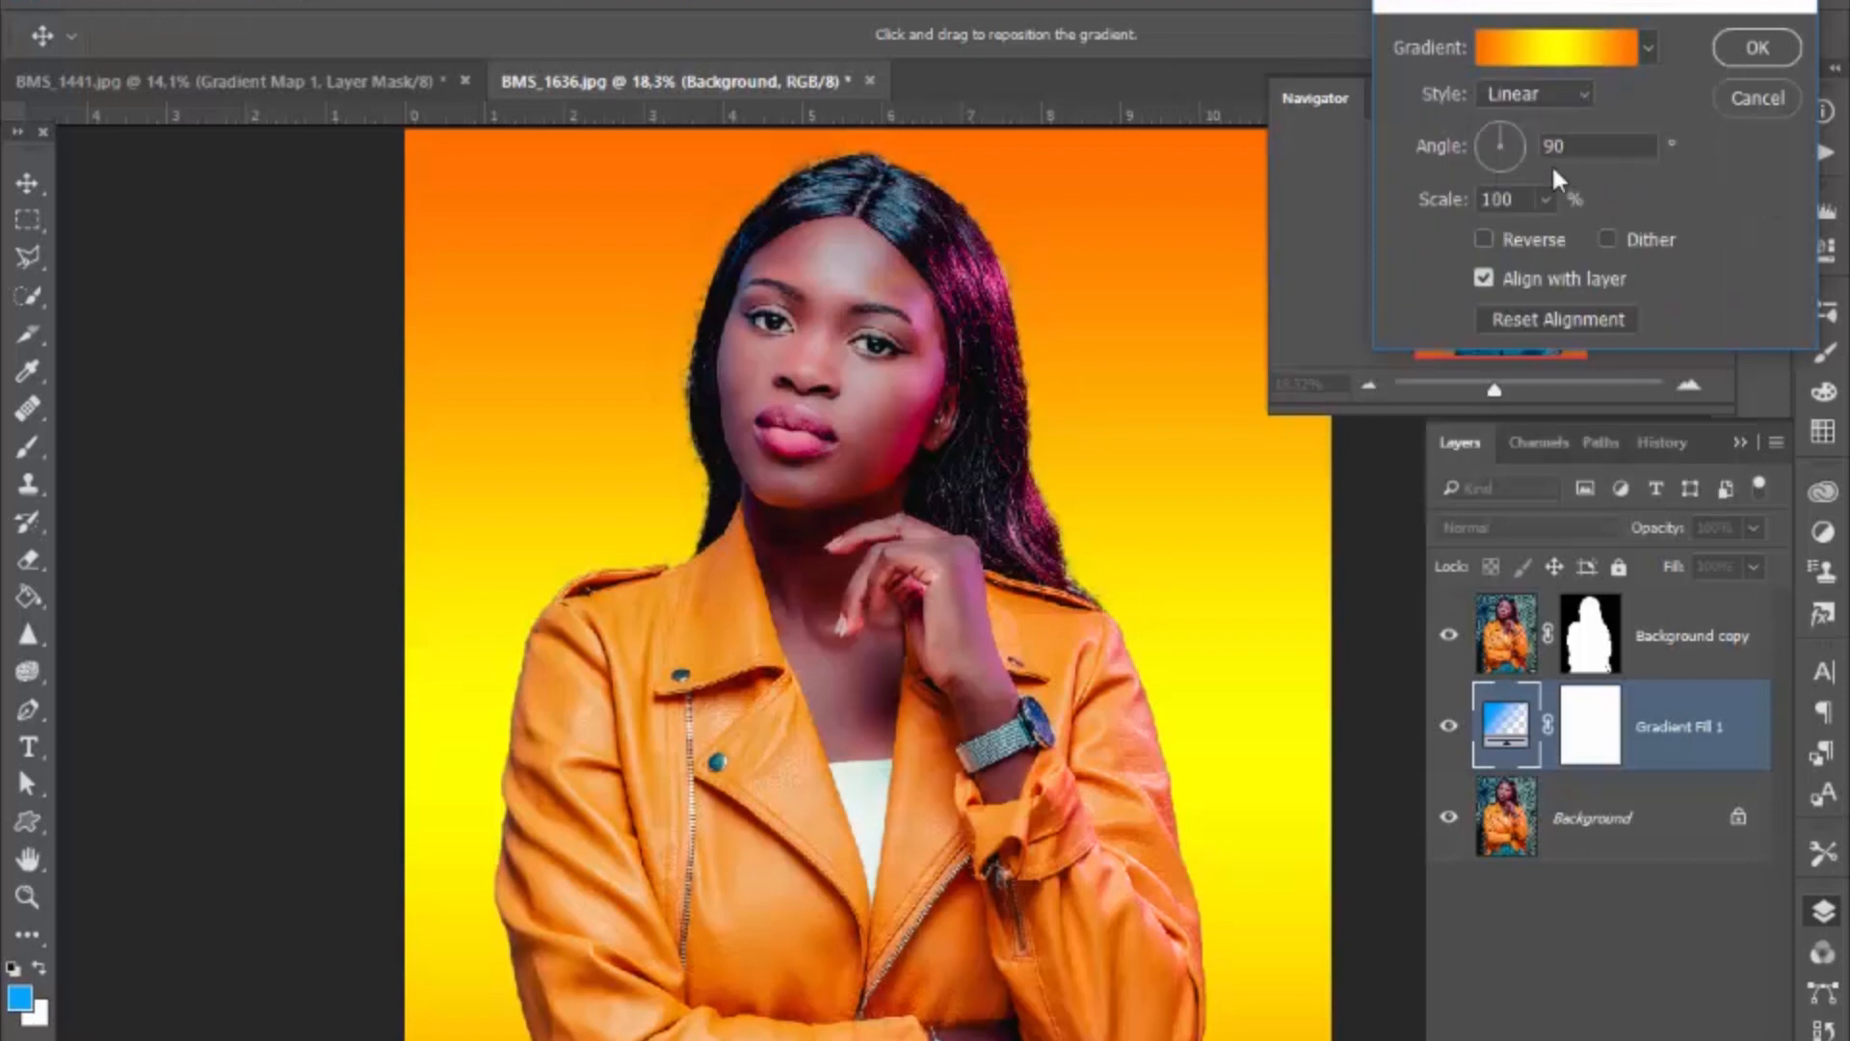
Step: Set the gradient fill's style to Radial with a scale of 89% and Reverse off, and apply it
click(1564, 94)
click(1510, 147)
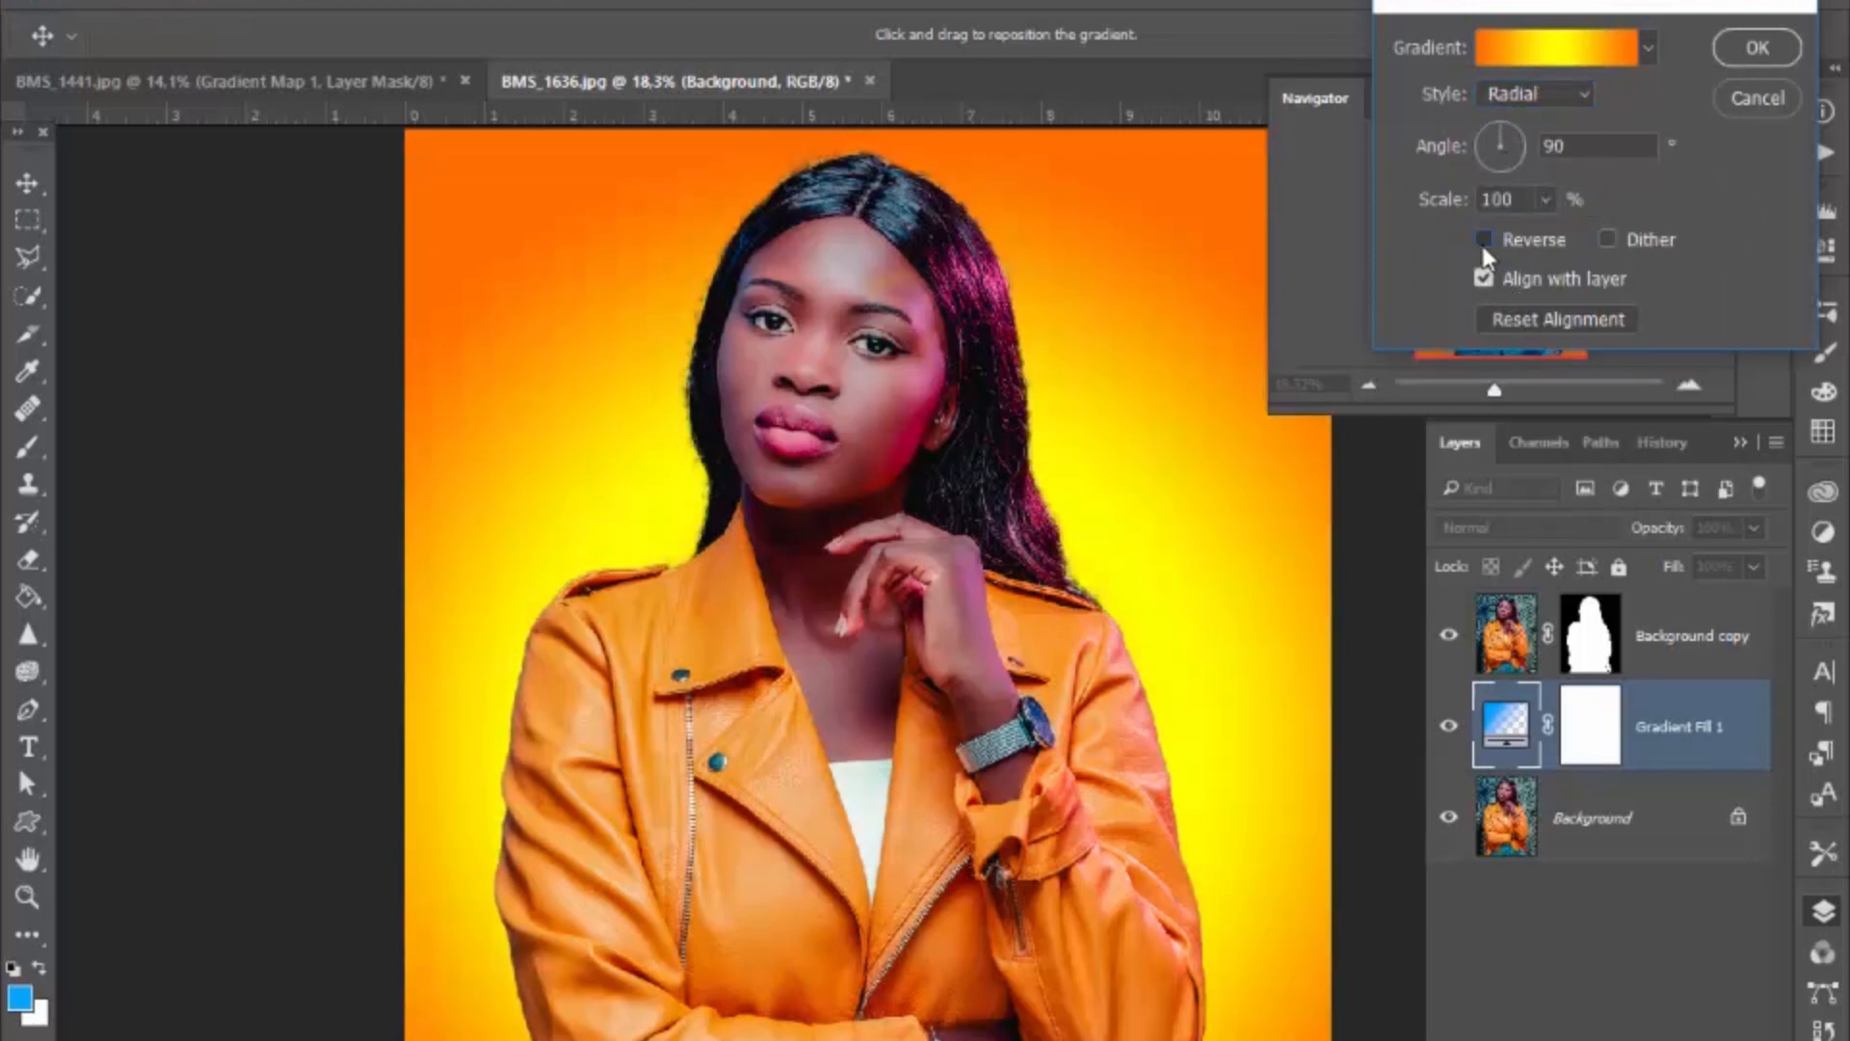
click(1546, 199)
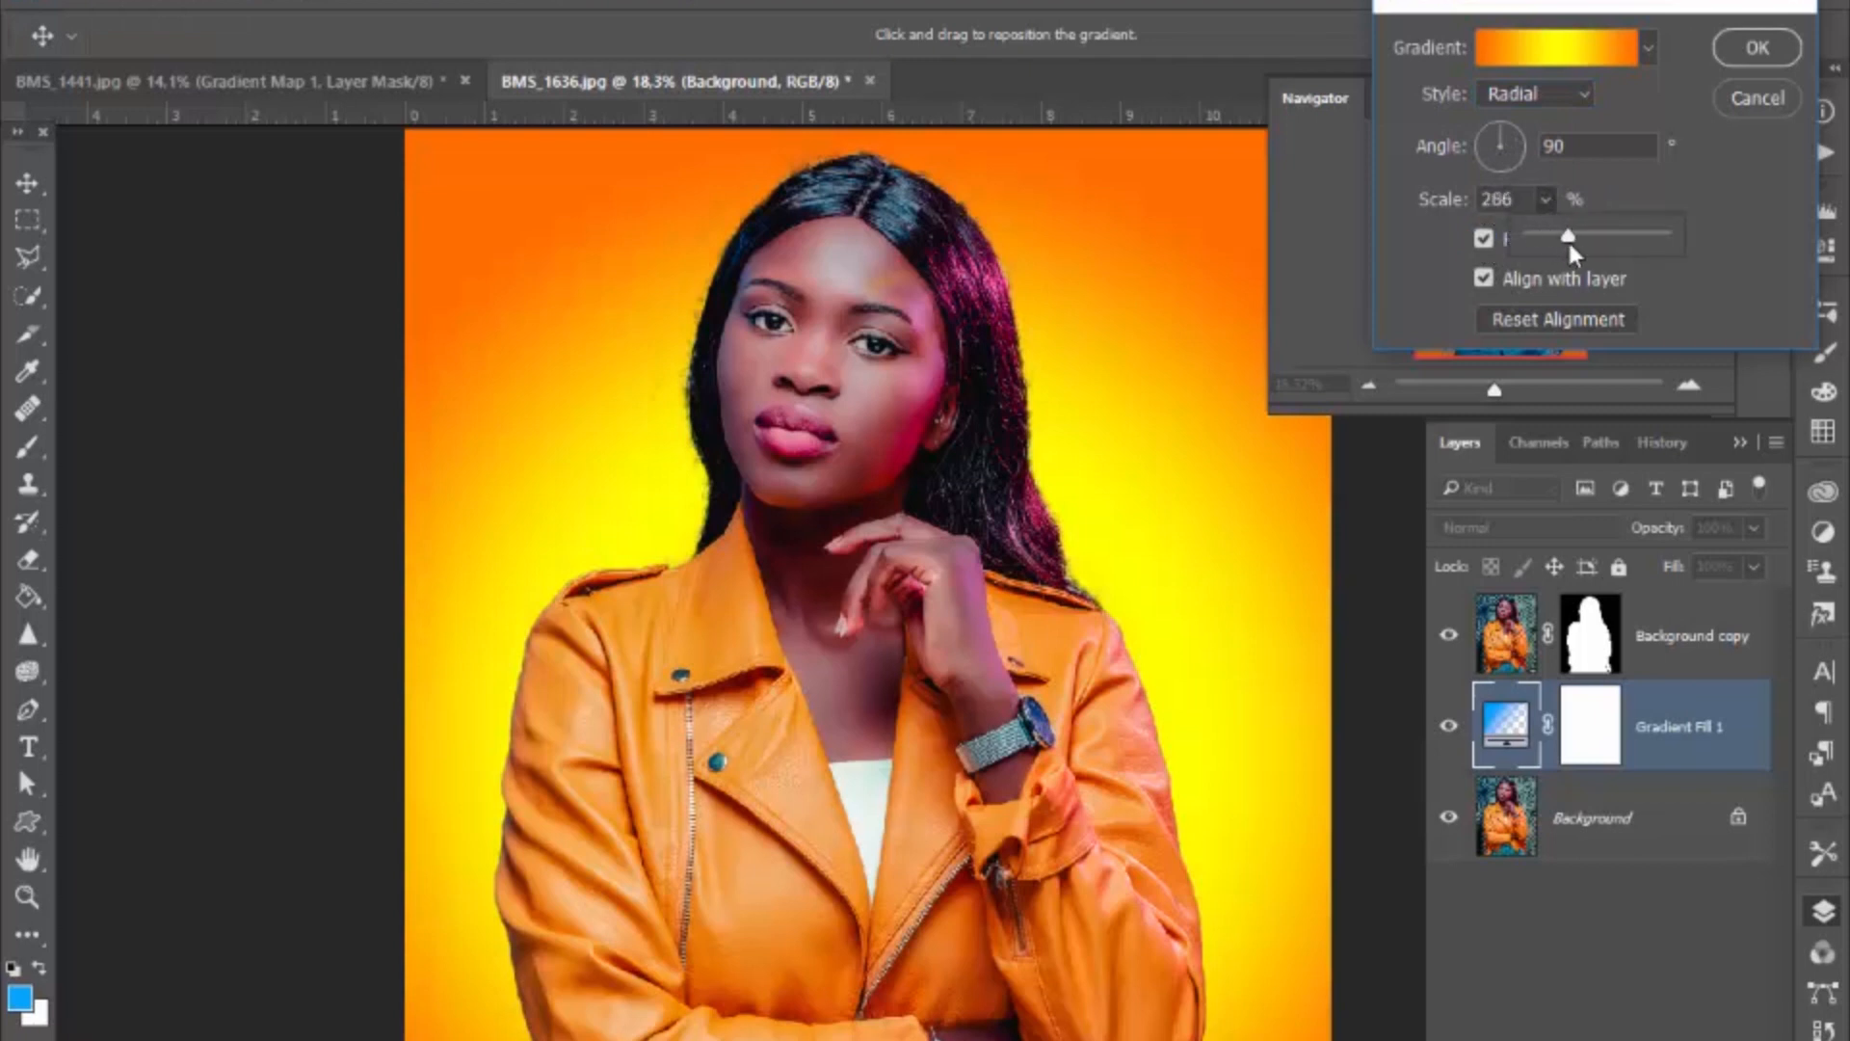
drag(1552, 243, 1484, 245)
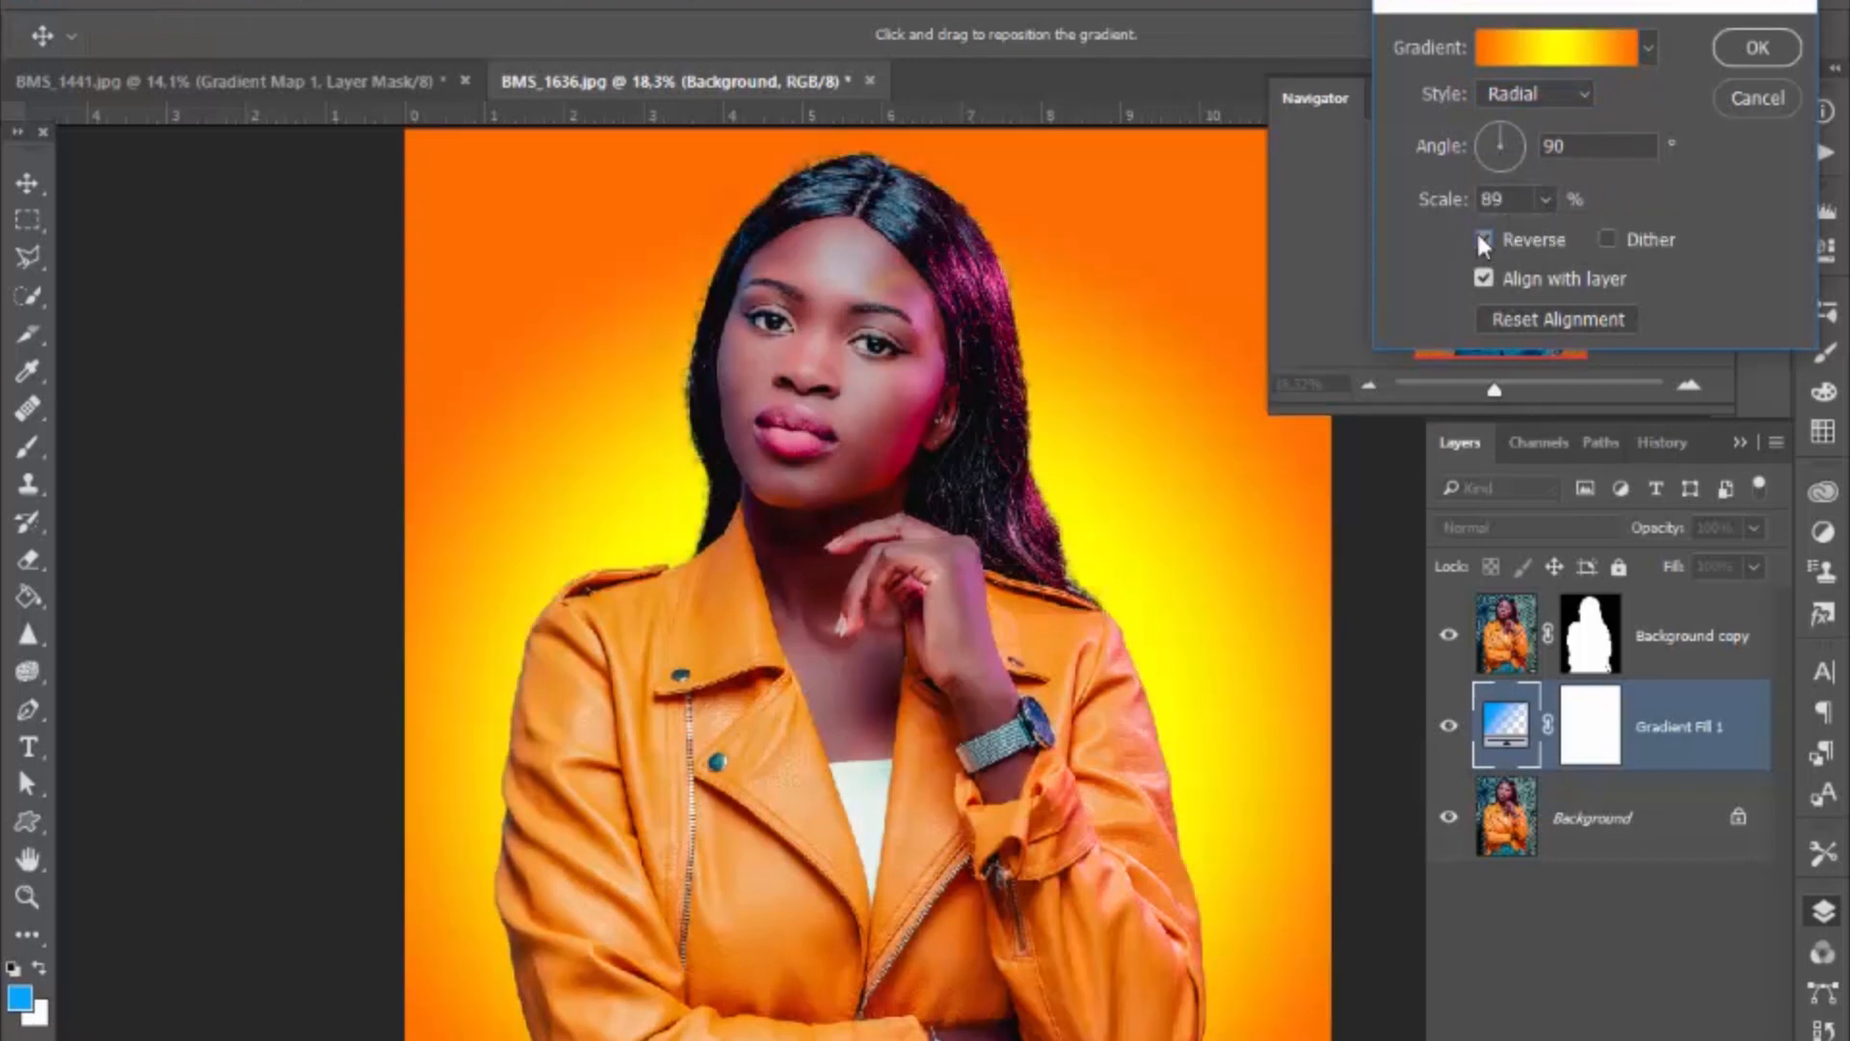
click(1547, 202)
mouse_move(1561, 245)
mouse_down()
mouse_move(1588, 245)
mouse_move(1547, 245)
mouse_up()
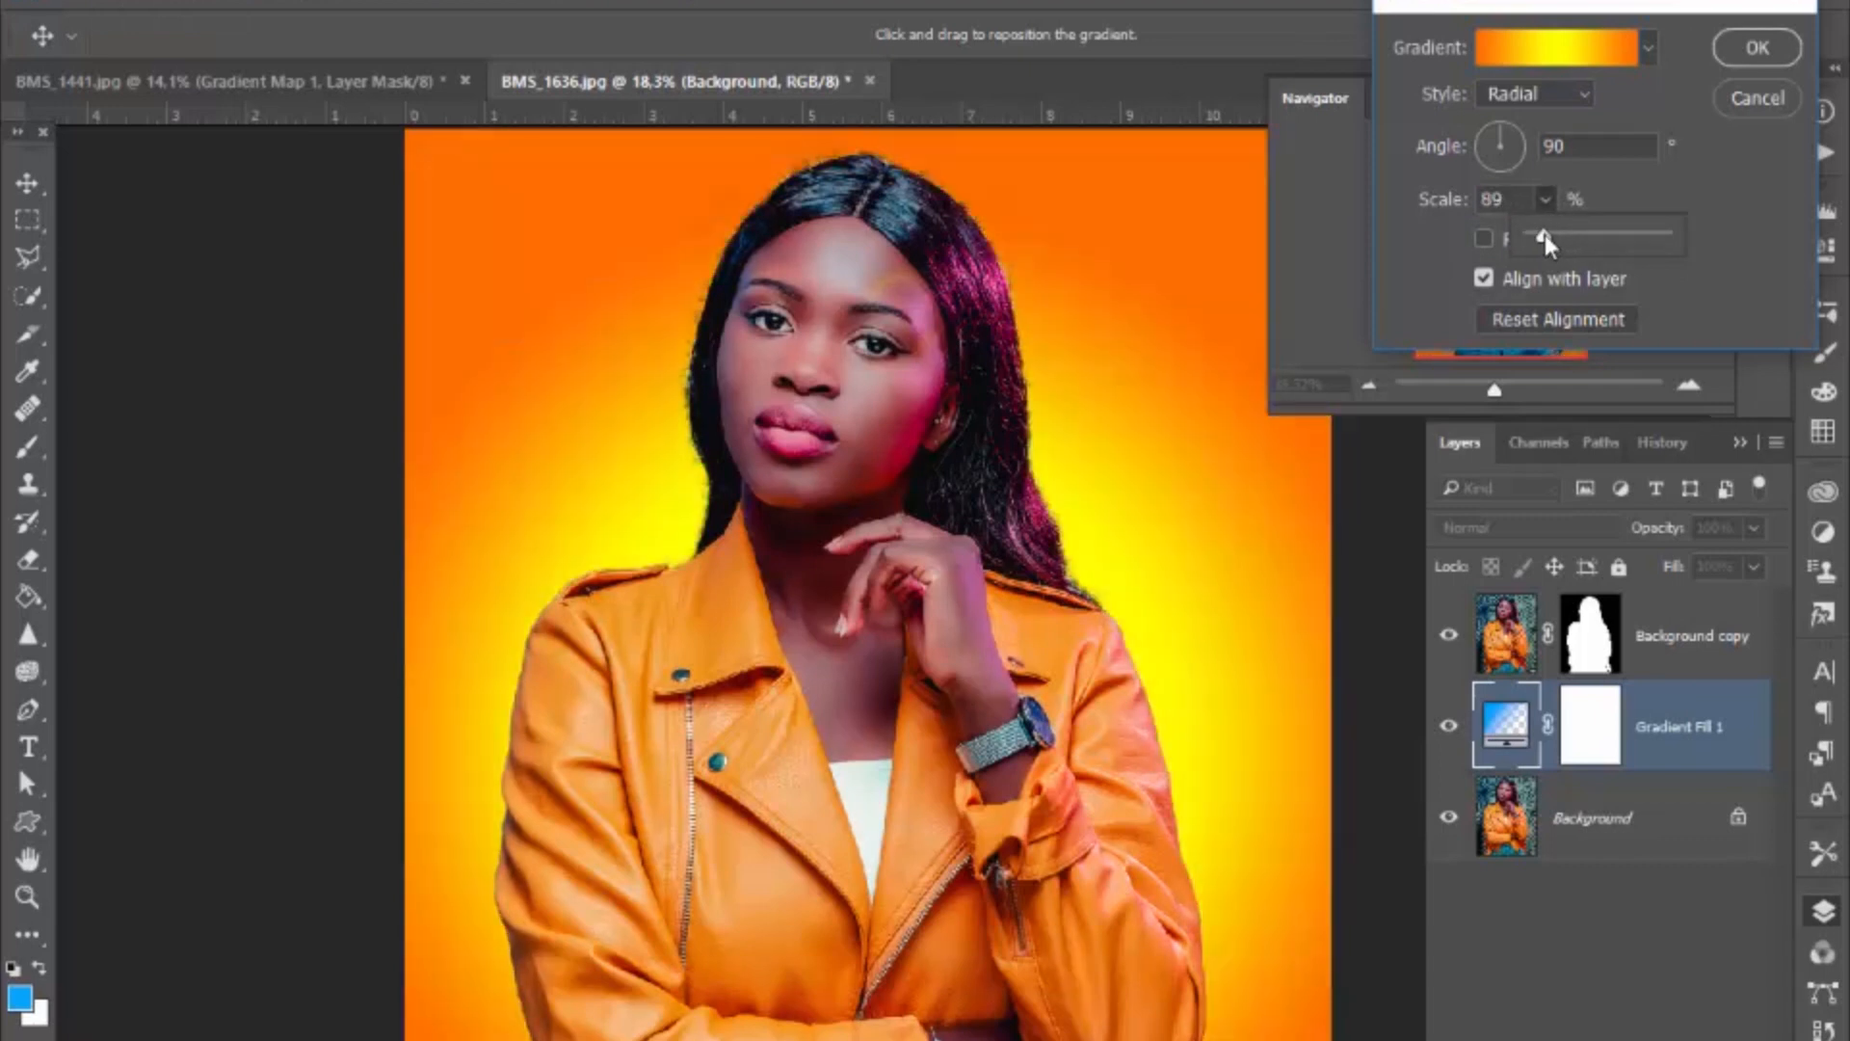
click(1755, 49)
click(1756, 49)
key(b)
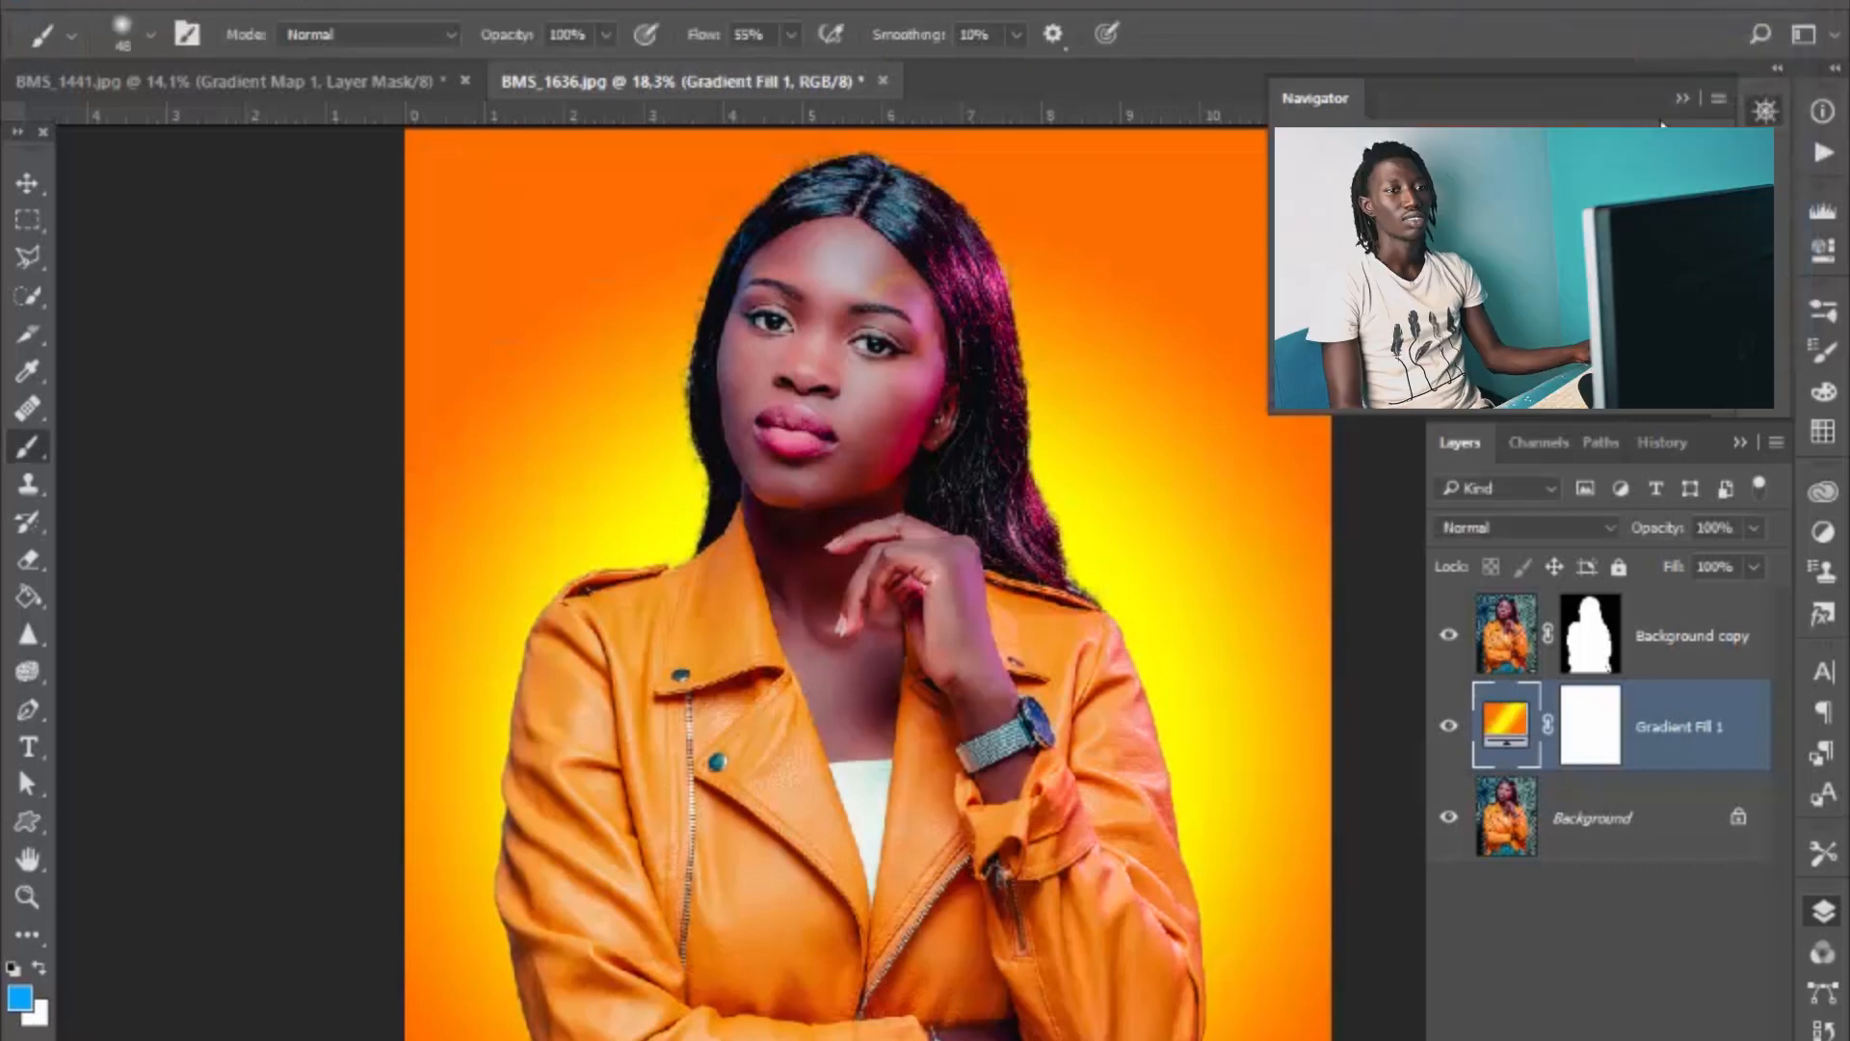
Step: Enlarge the brush to 168 px and paint black on the Background copy's mask over the specks beside the left outline of the hair
scroll(858, 212, up, 3)
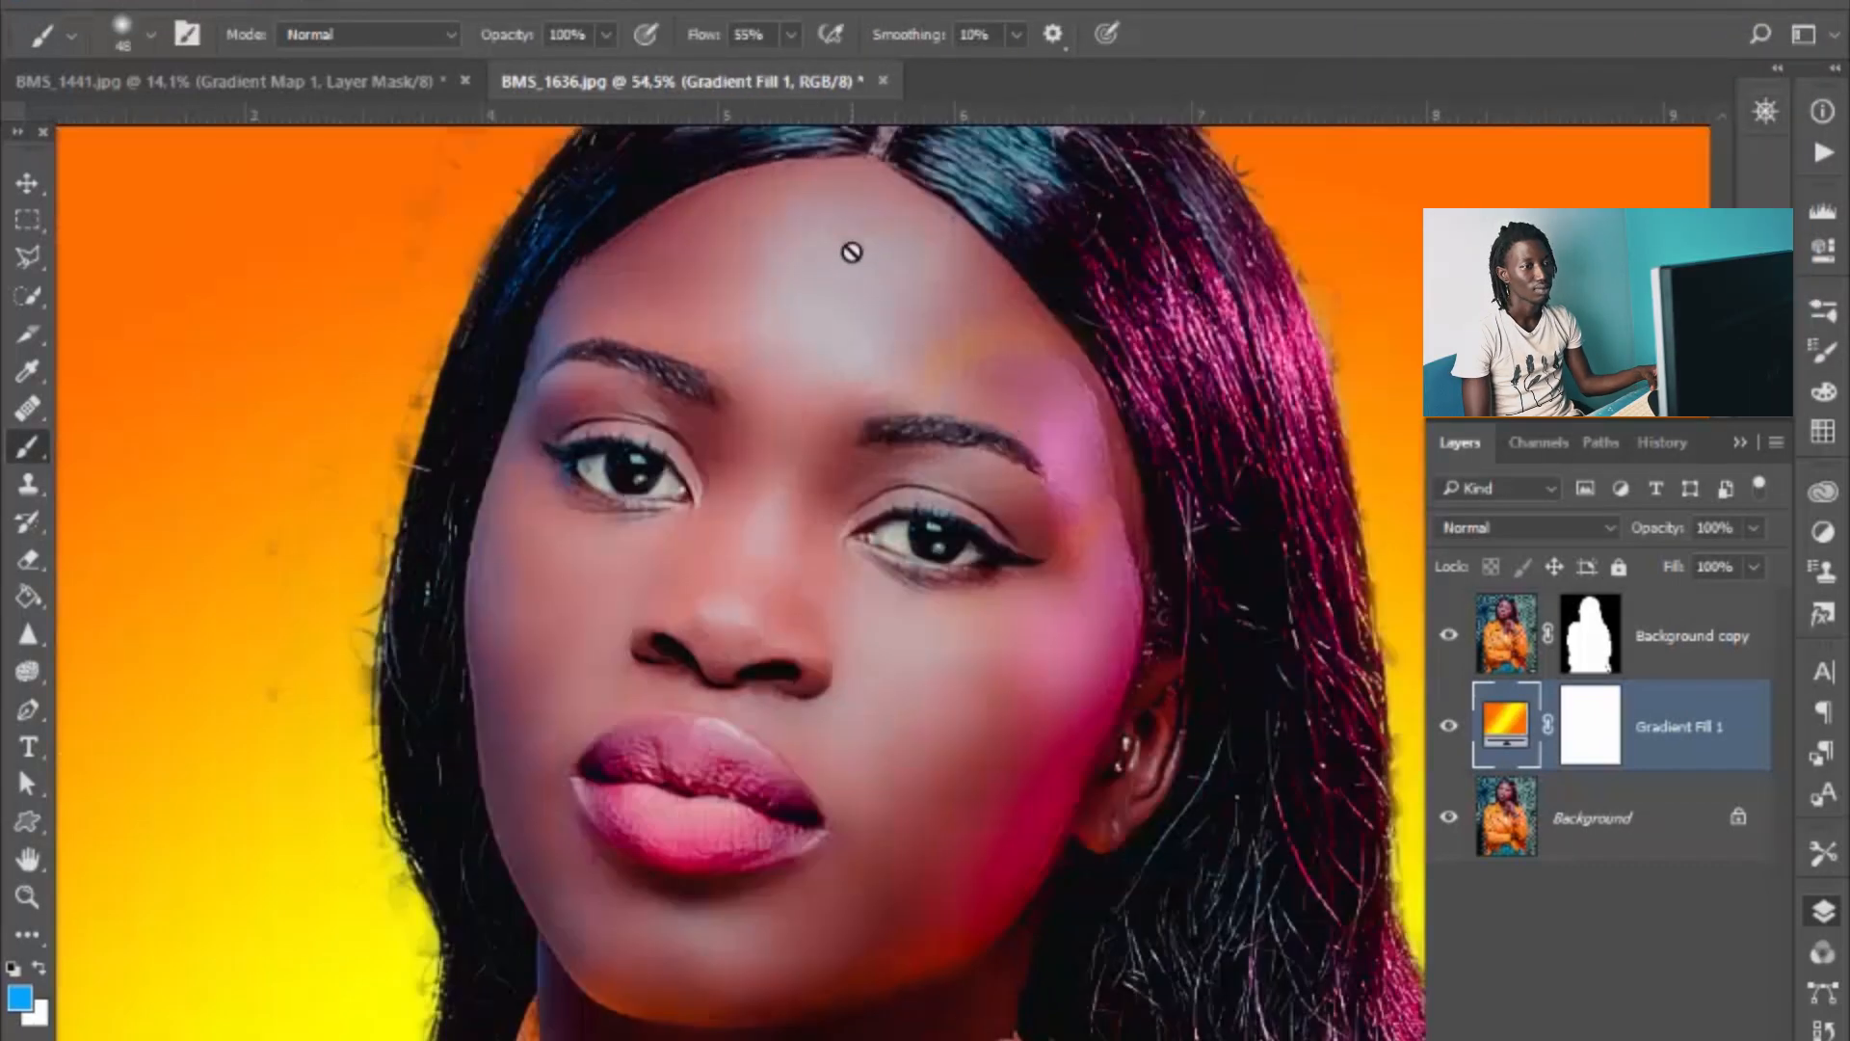
scroll(880, 318, up, 2)
scroll(858, 332, down, 1)
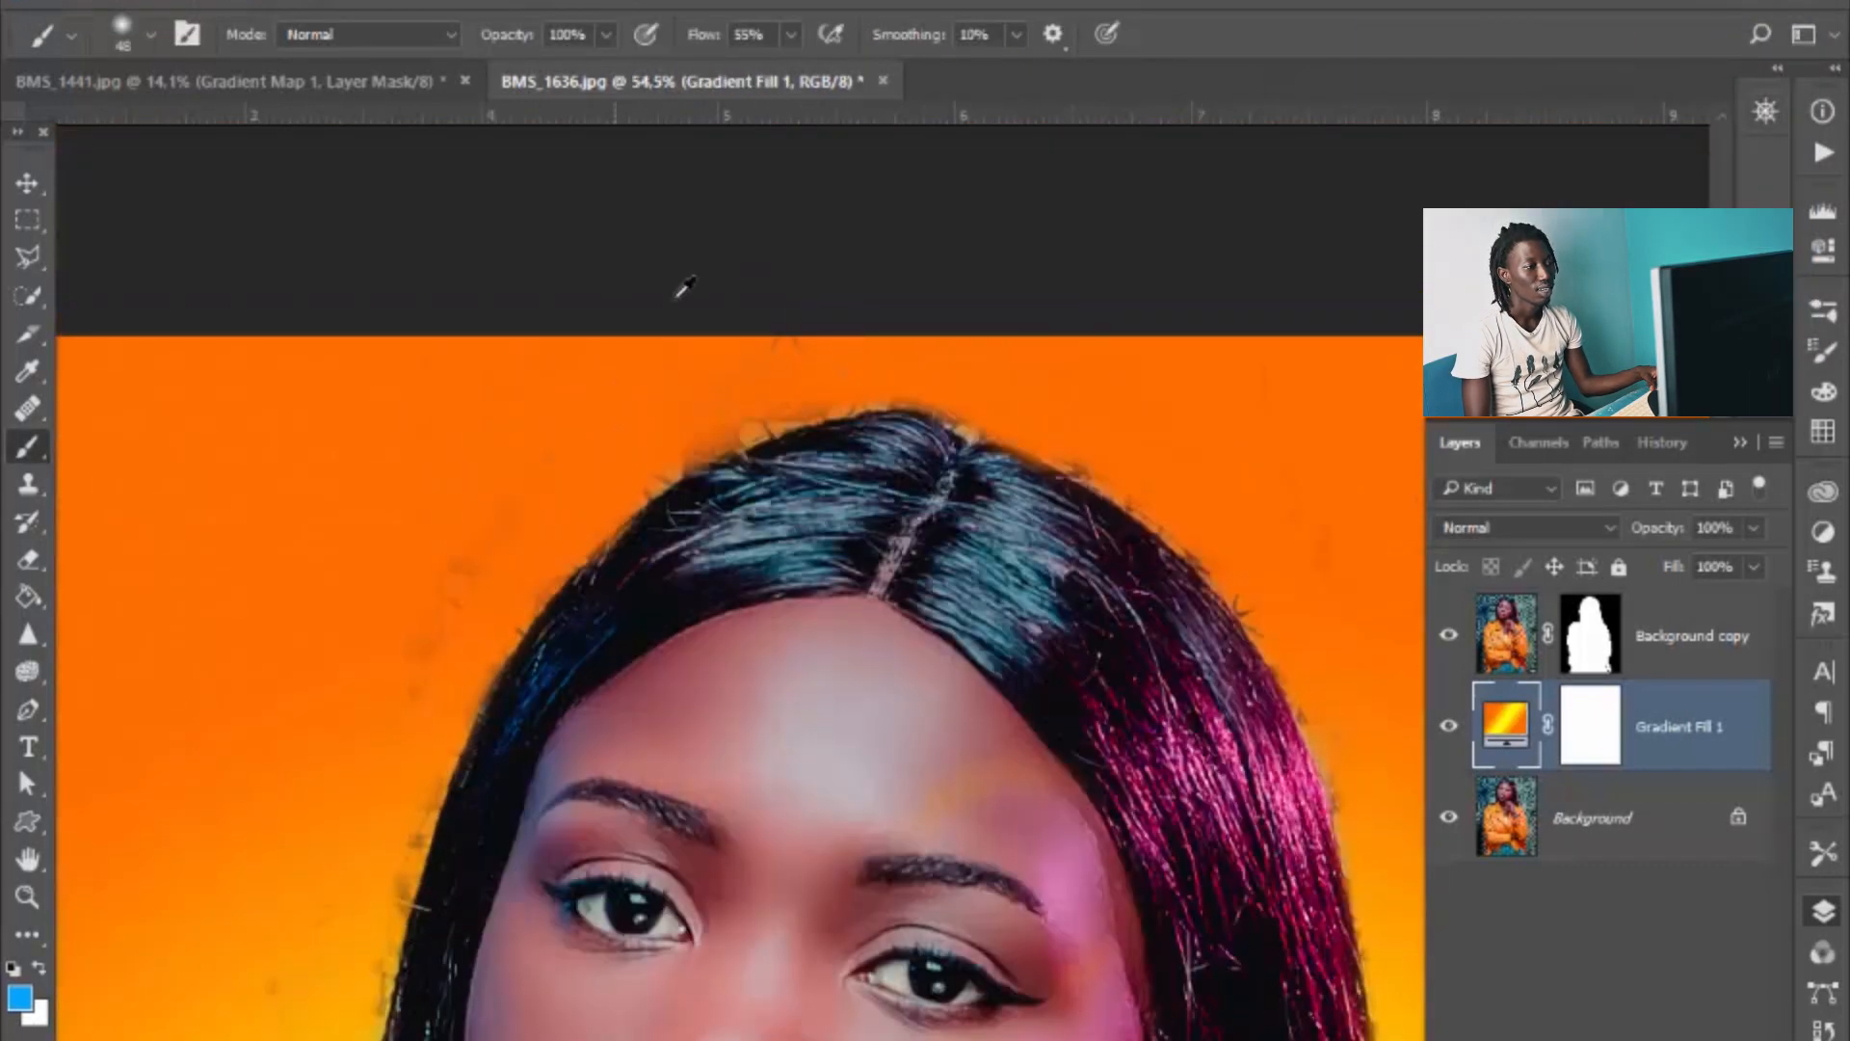
scroll(692, 347, down, 2)
scroll(692, 766, up, 1)
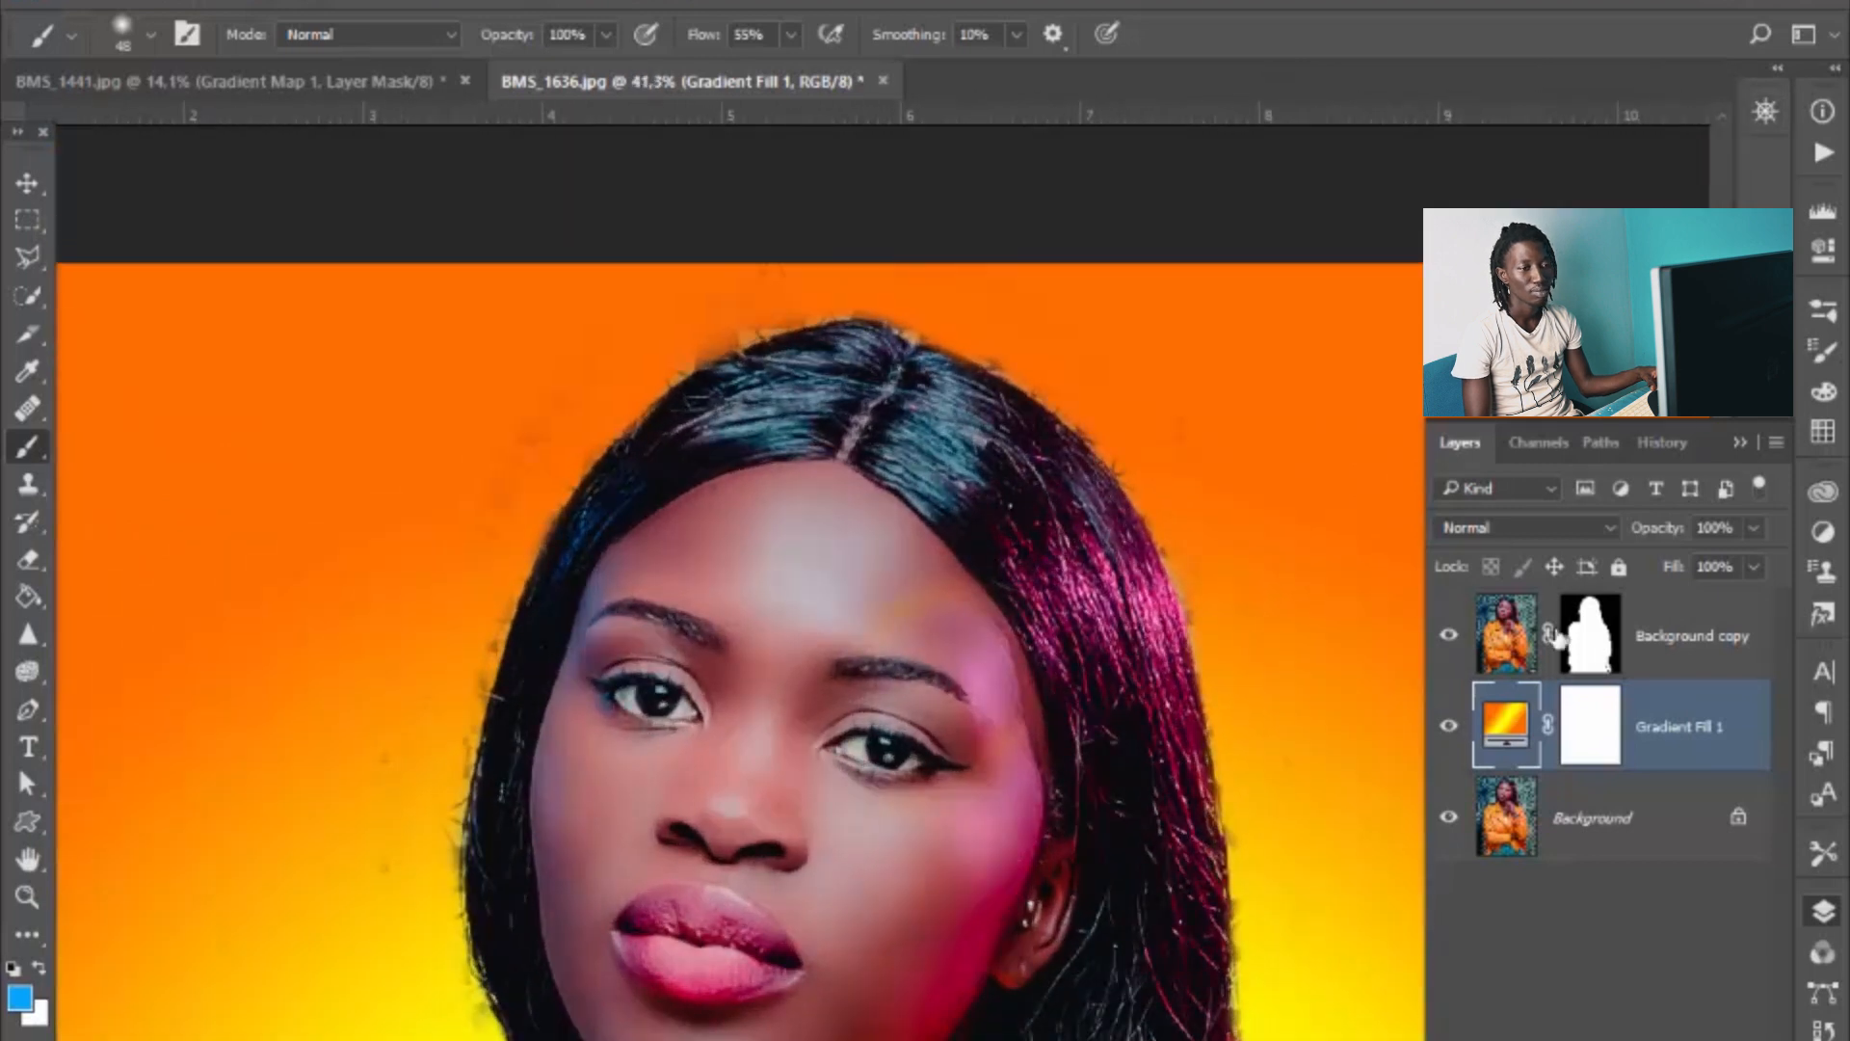
click(1569, 647)
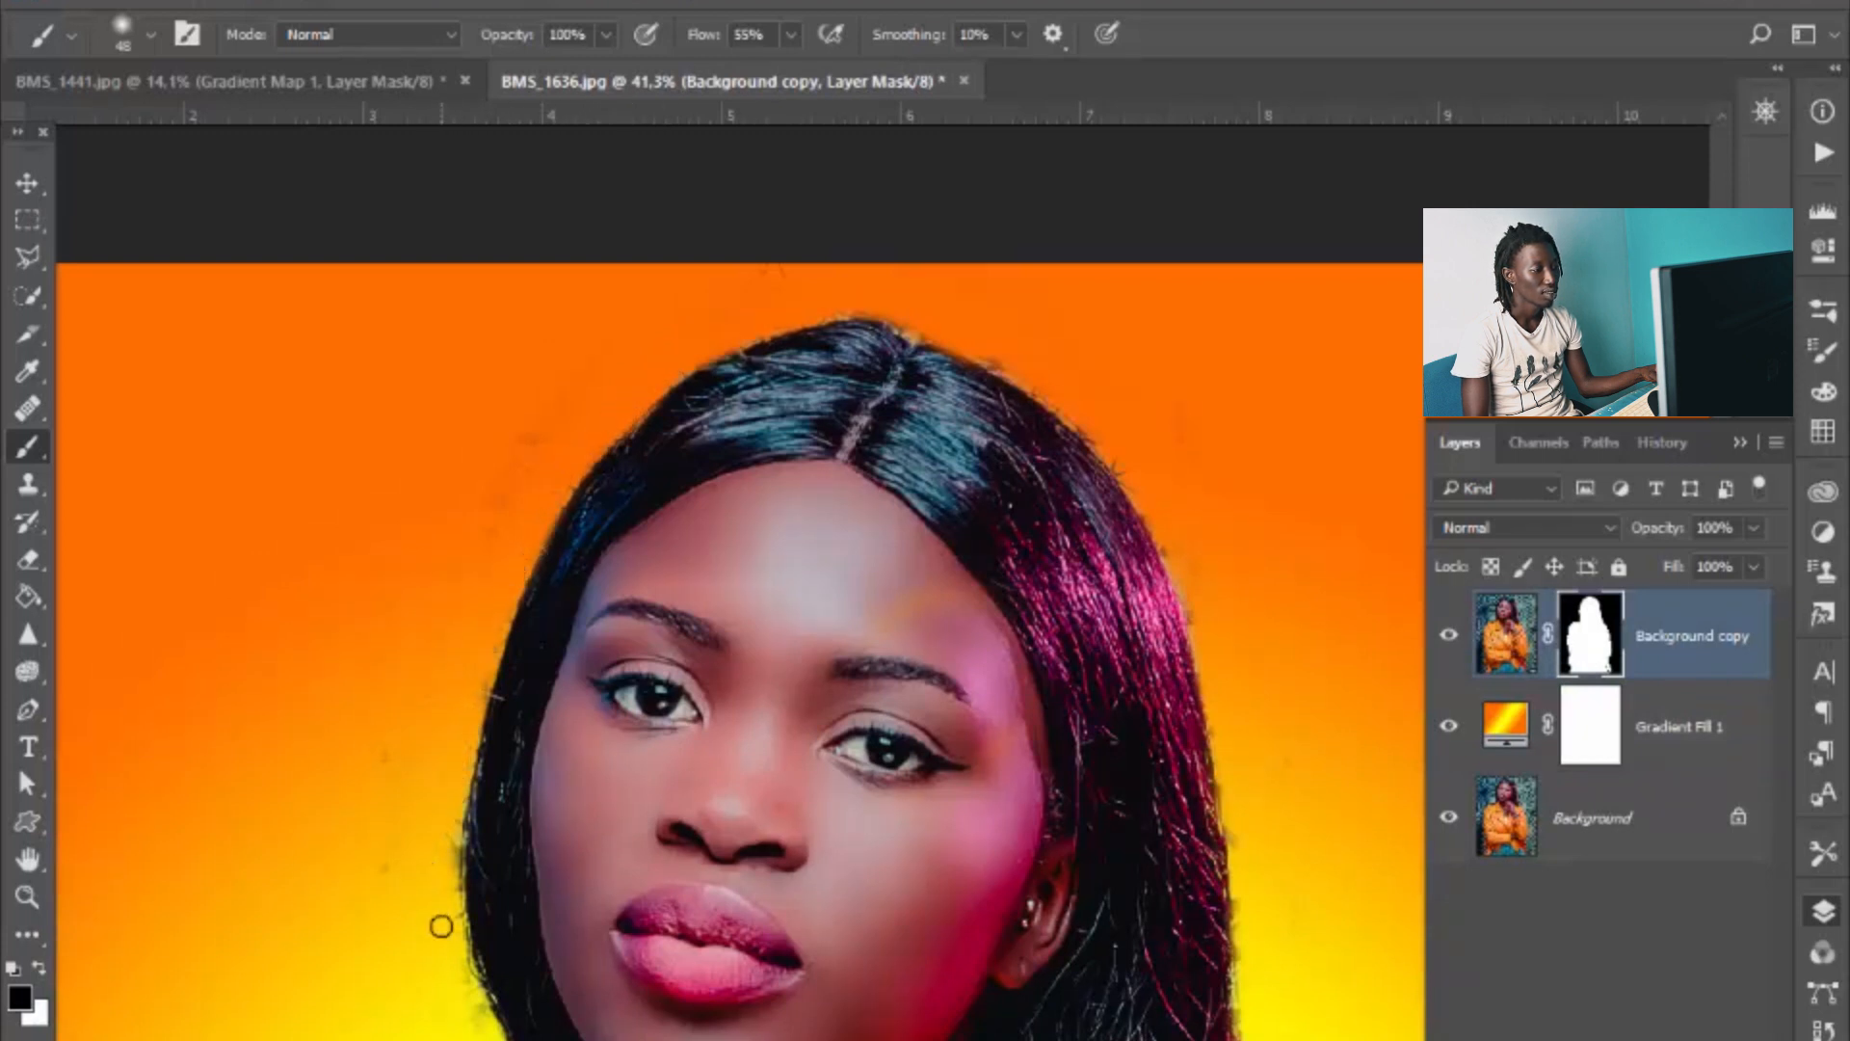
right_click(377, 687)
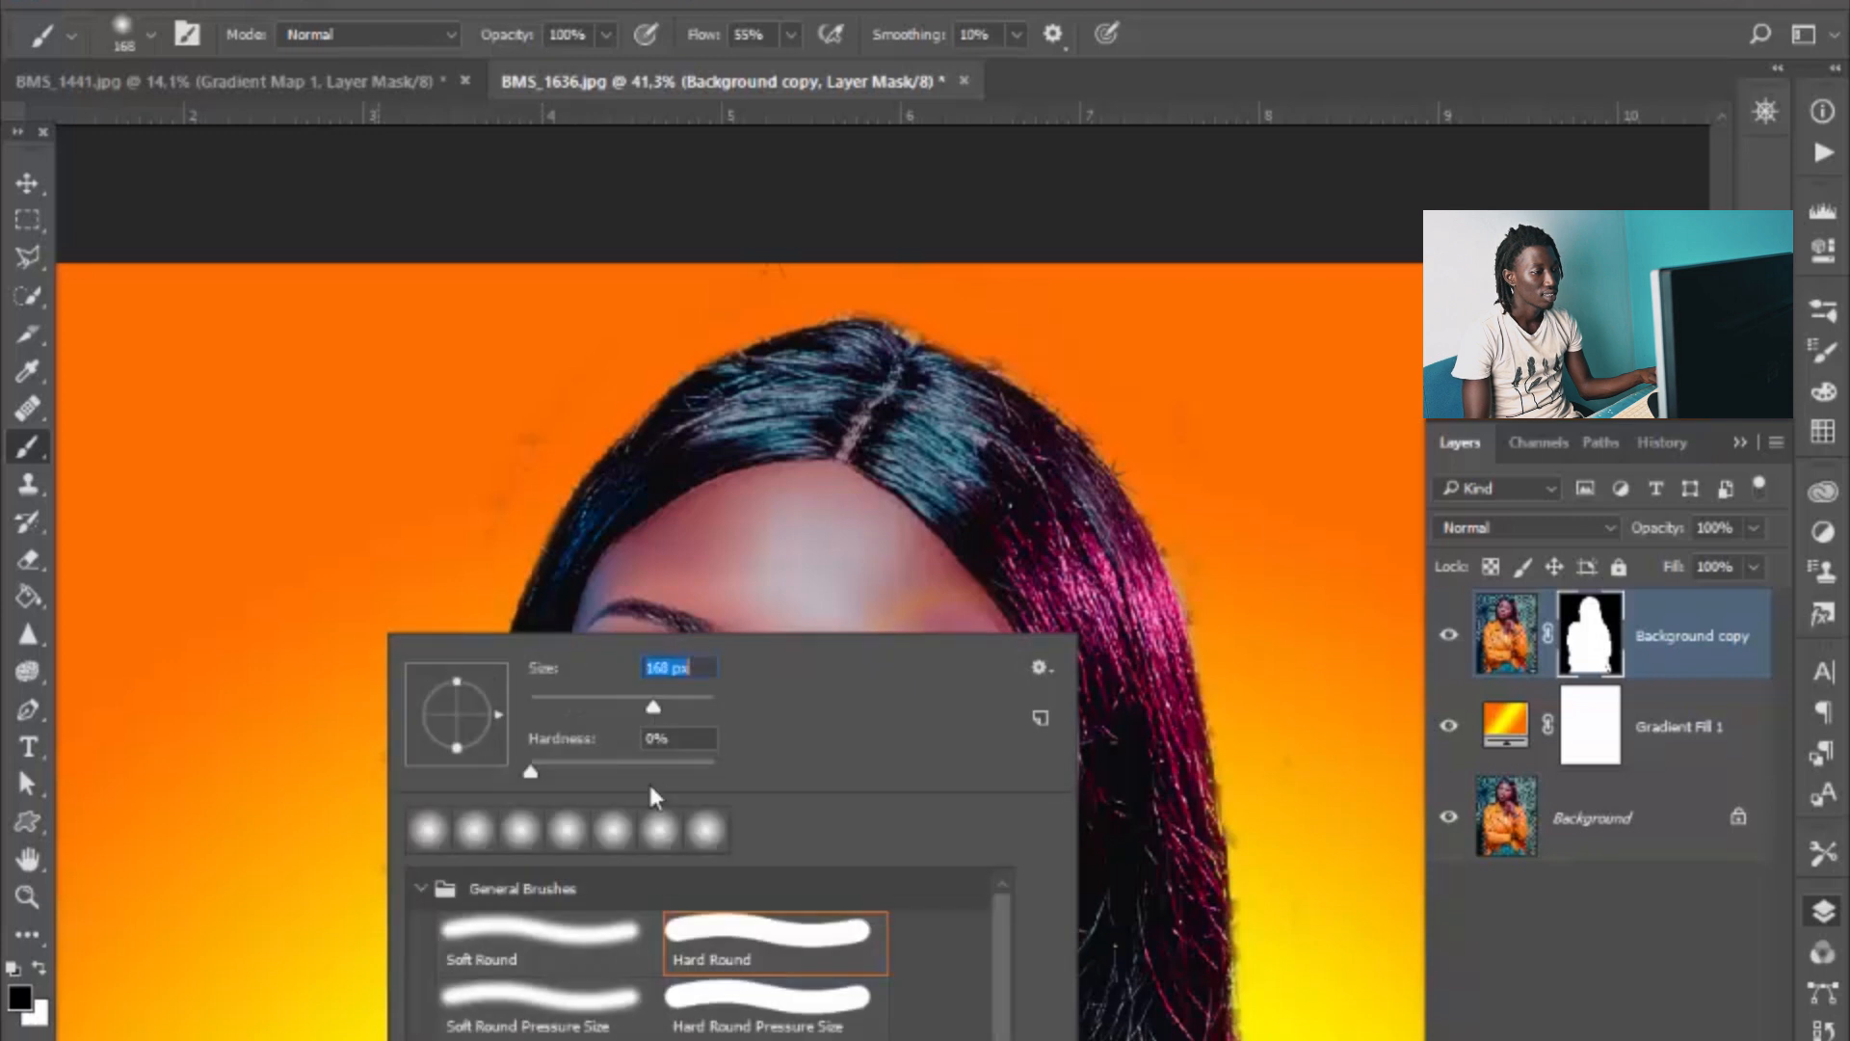
click(728, 958)
mouse_move(533, 379)
mouse_down()
mouse_move(388, 783)
mouse_move(376, 940)
mouse_move(424, 1040)
mouse_up()
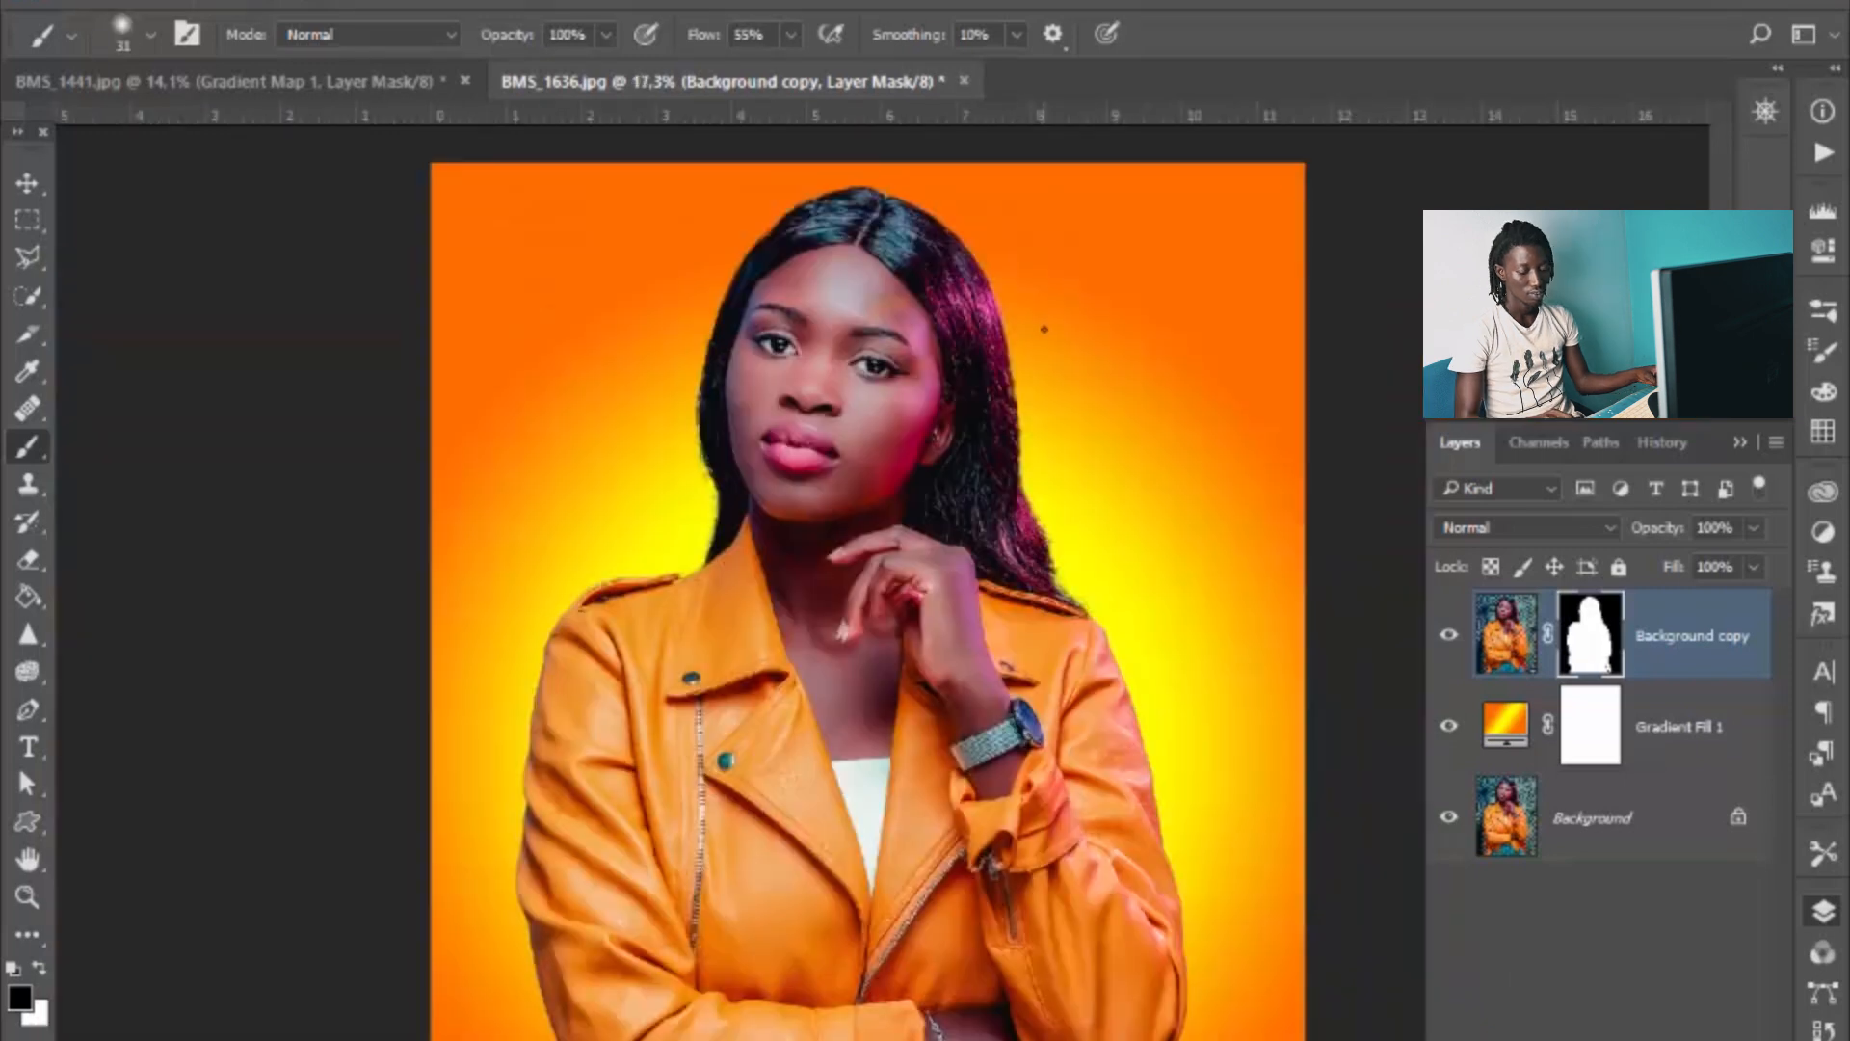
Step: Compare the original photo with the new composite by showing only the Background layer and restoring all layers
scroll(1045, 328, up, 1)
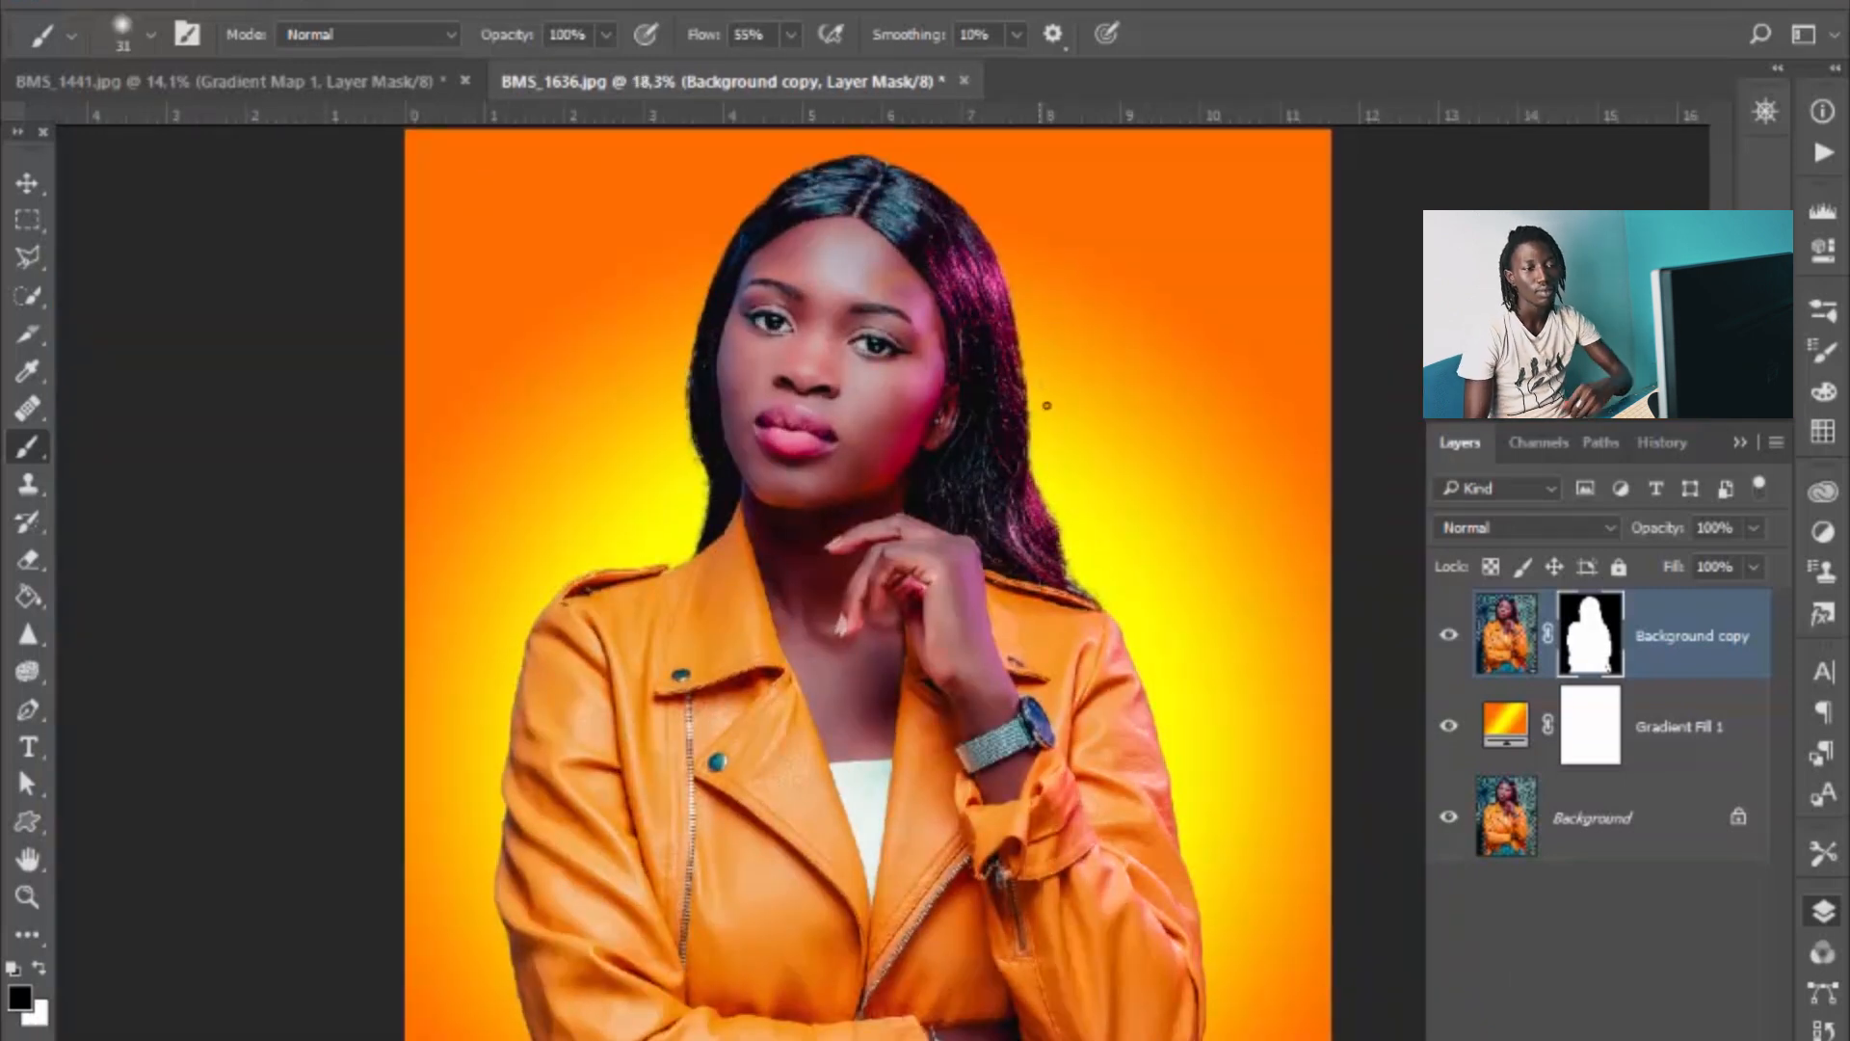
alt+click(1451, 819)
alt+click(1451, 819)
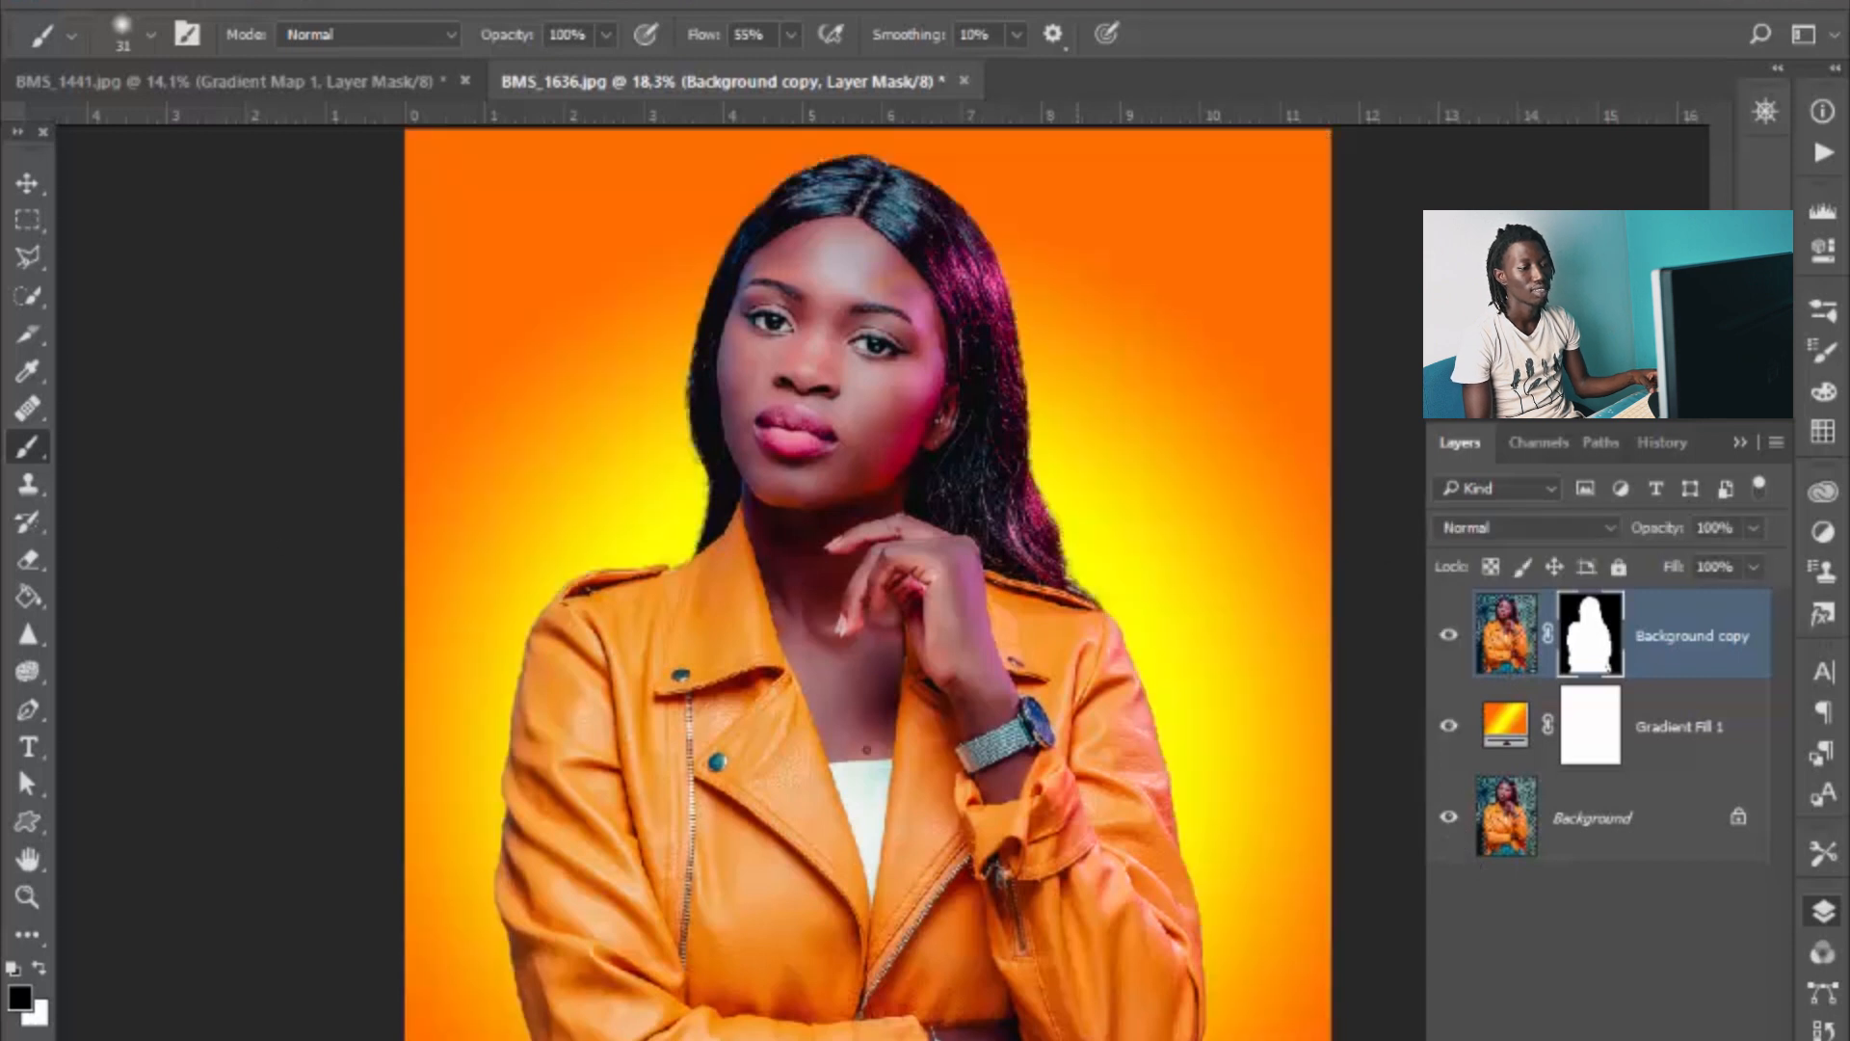